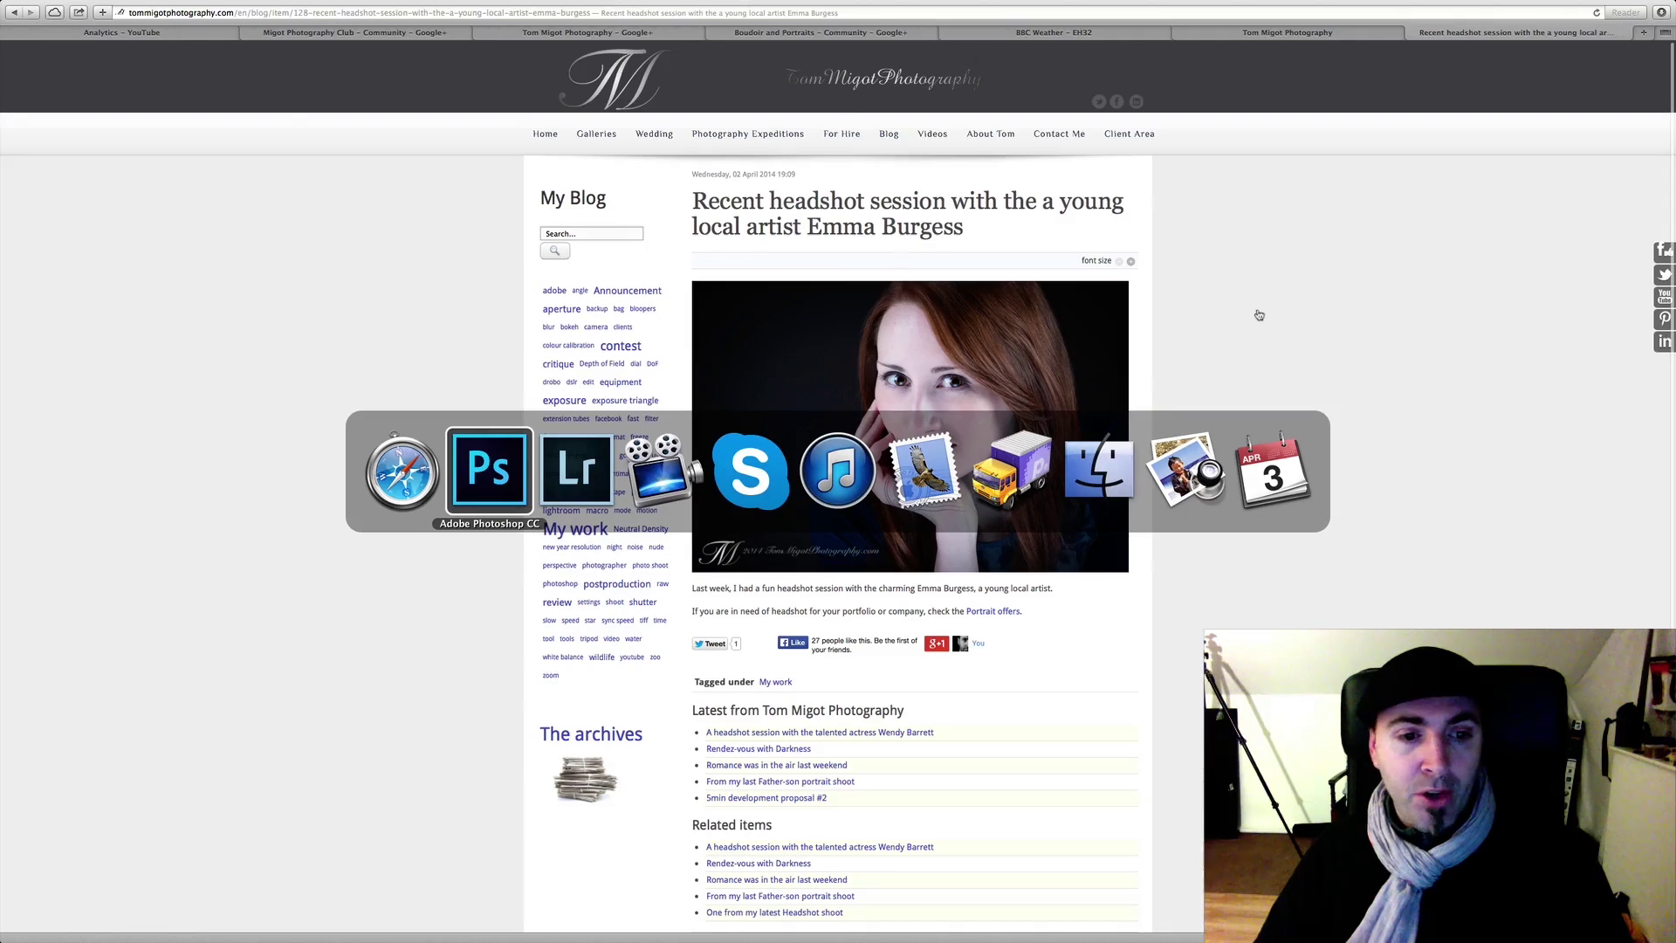
Step: Send the selected portrait _MP_4811.CR2 from the Lightroom library to Adobe Photoshop CC for editing and switch to Photoshop
{"action": "key", "text": "super+Tab"}
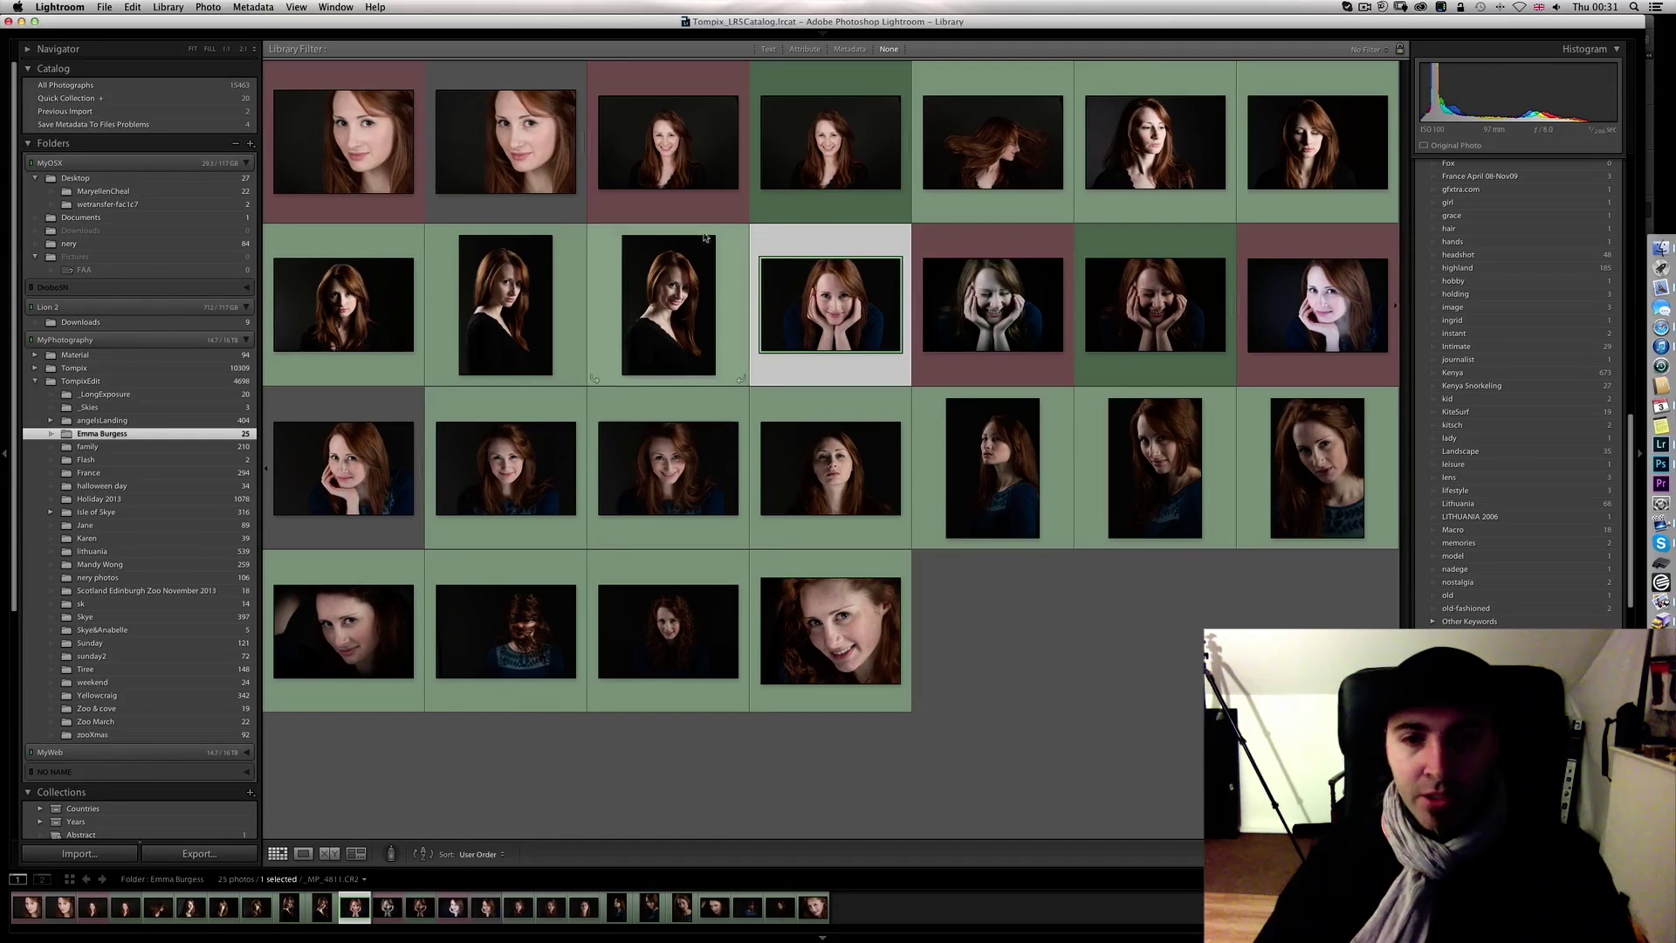
{"action": "right_click", "coordinate": [847, 307]}
{"action": "mouse_move", "coordinate": [887, 402]}
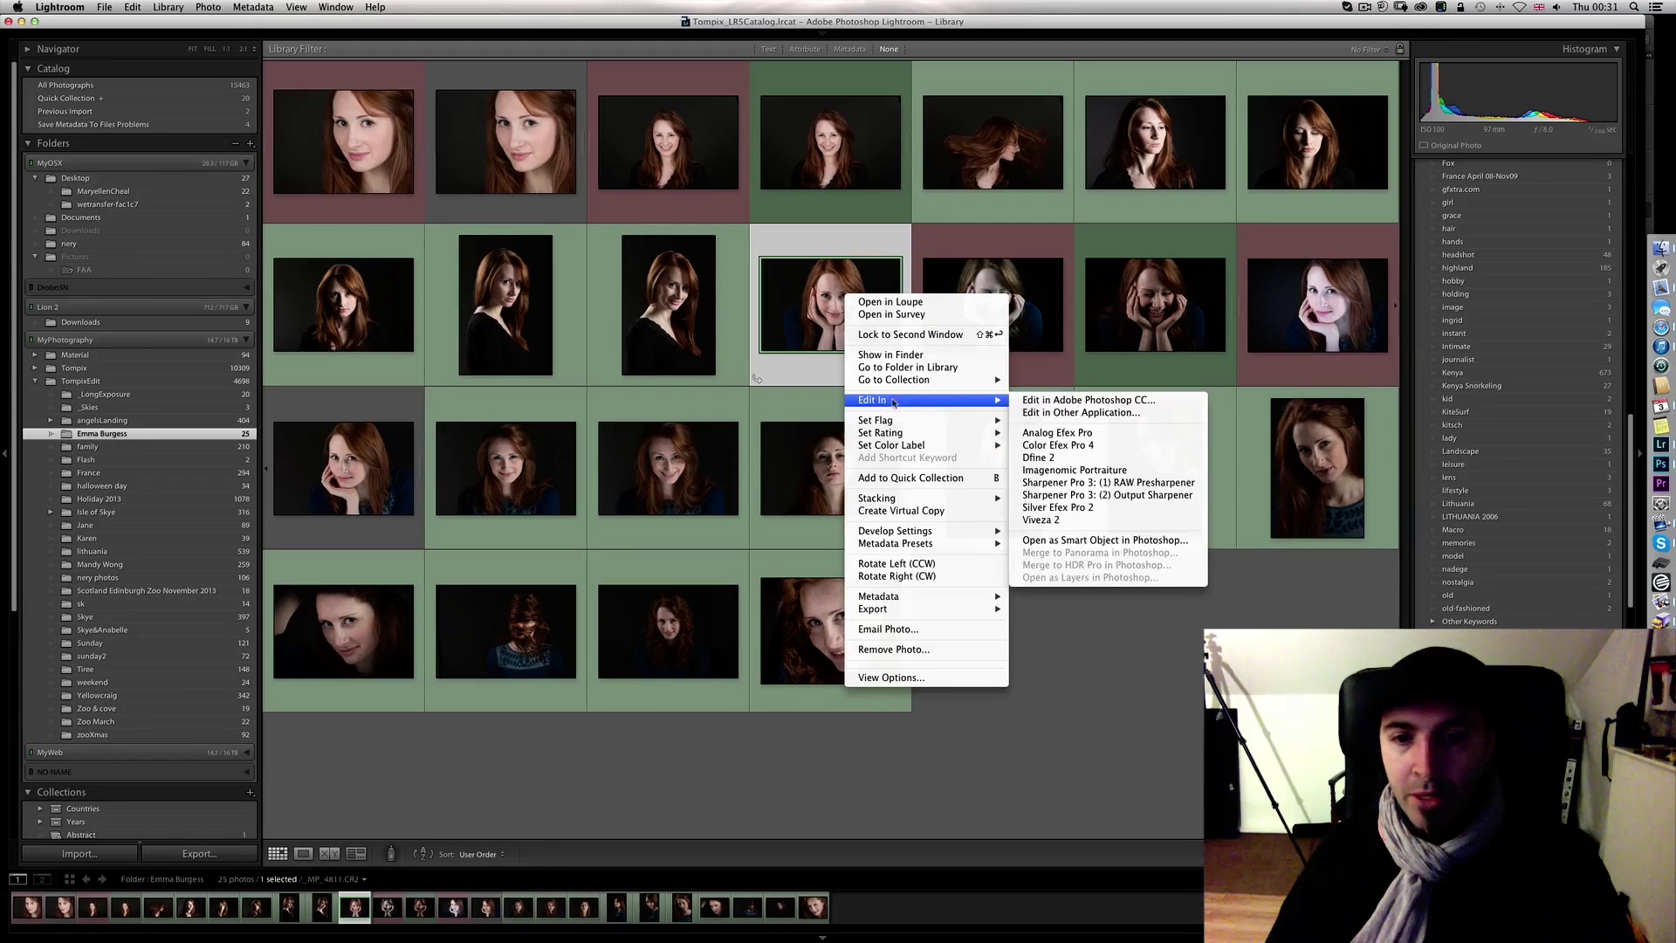
{"action": "left_click", "coordinate": [1057, 401]}
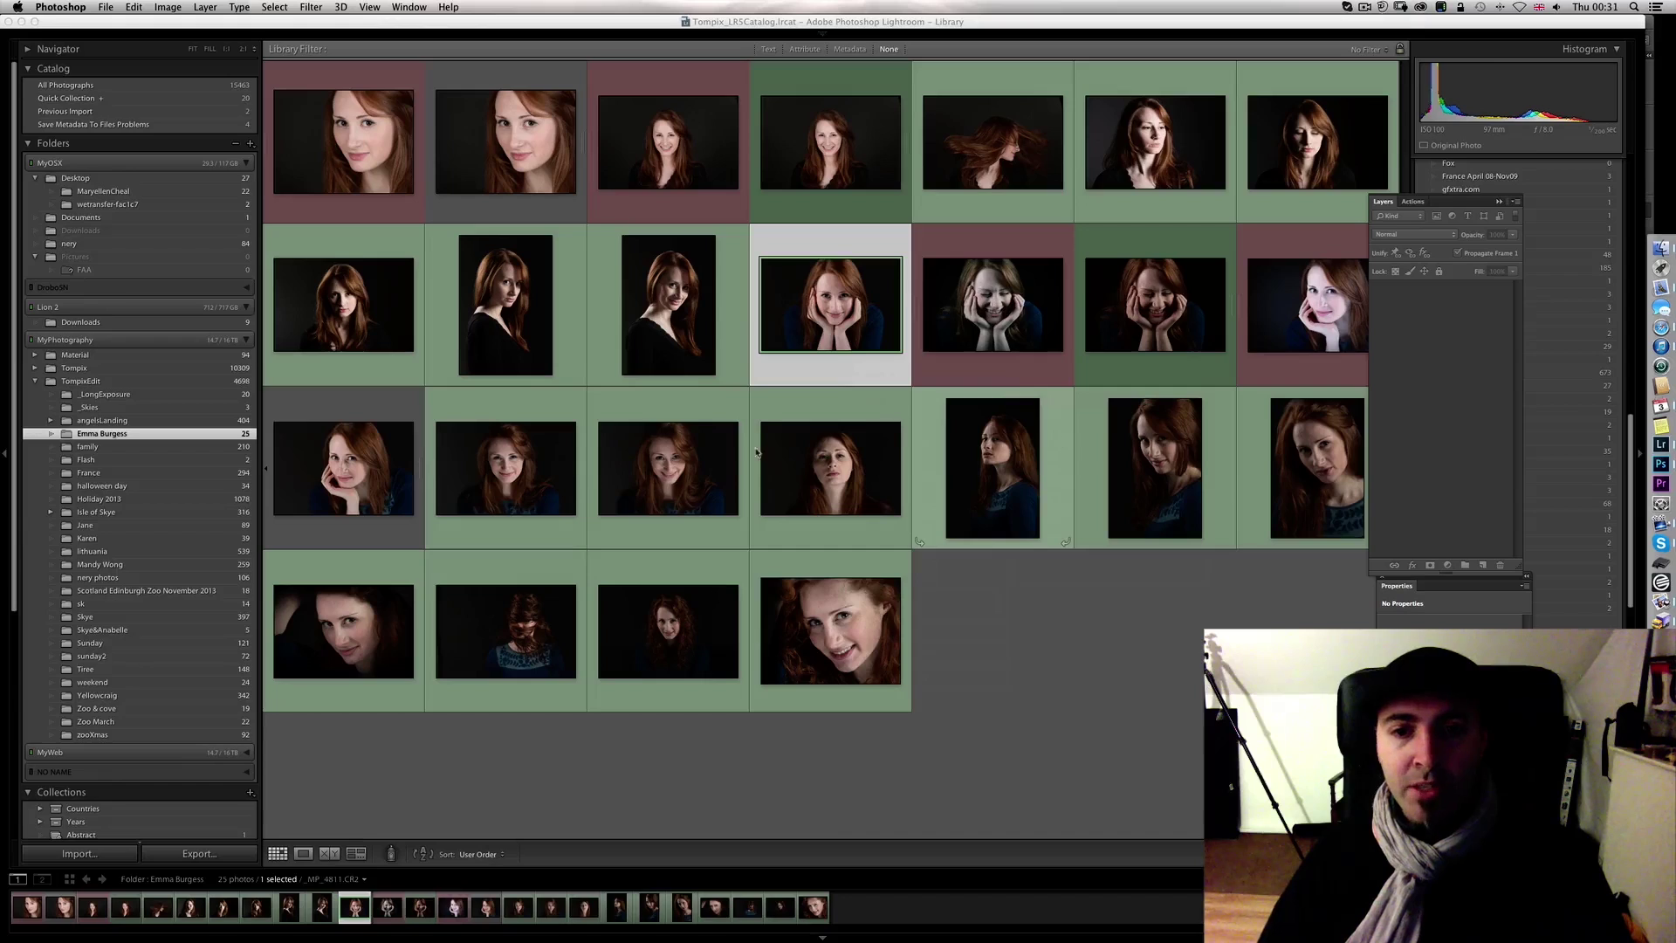
{"action": "key", "text": "super+Tab"}
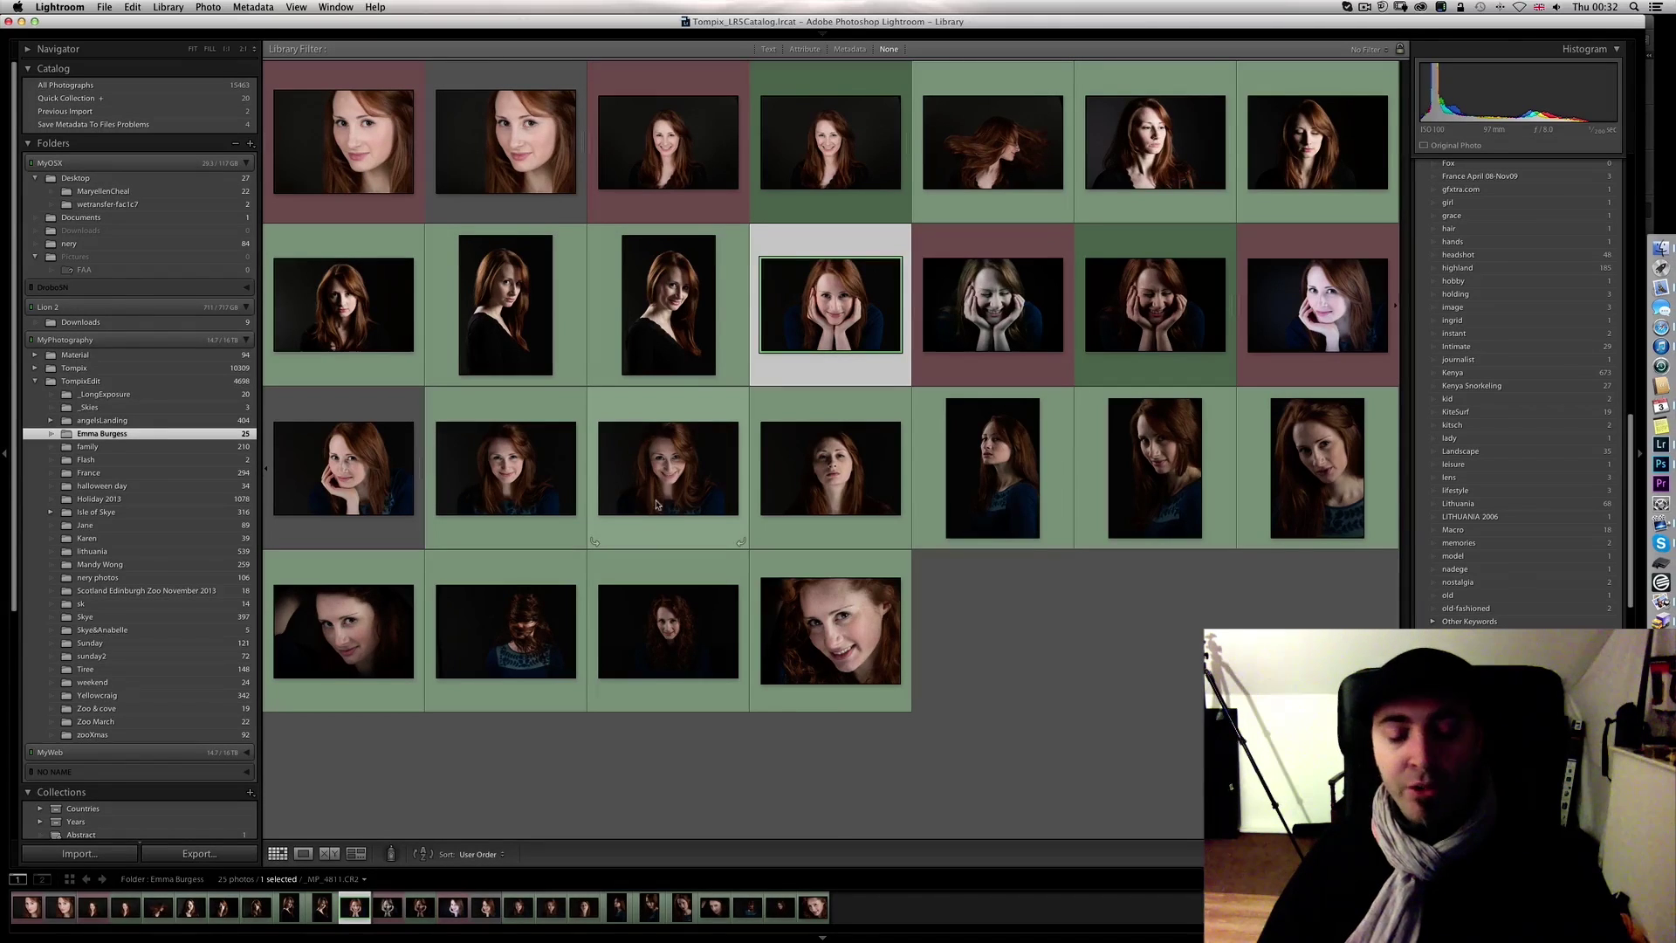
{"action": "key", "text": "super+Tab"}
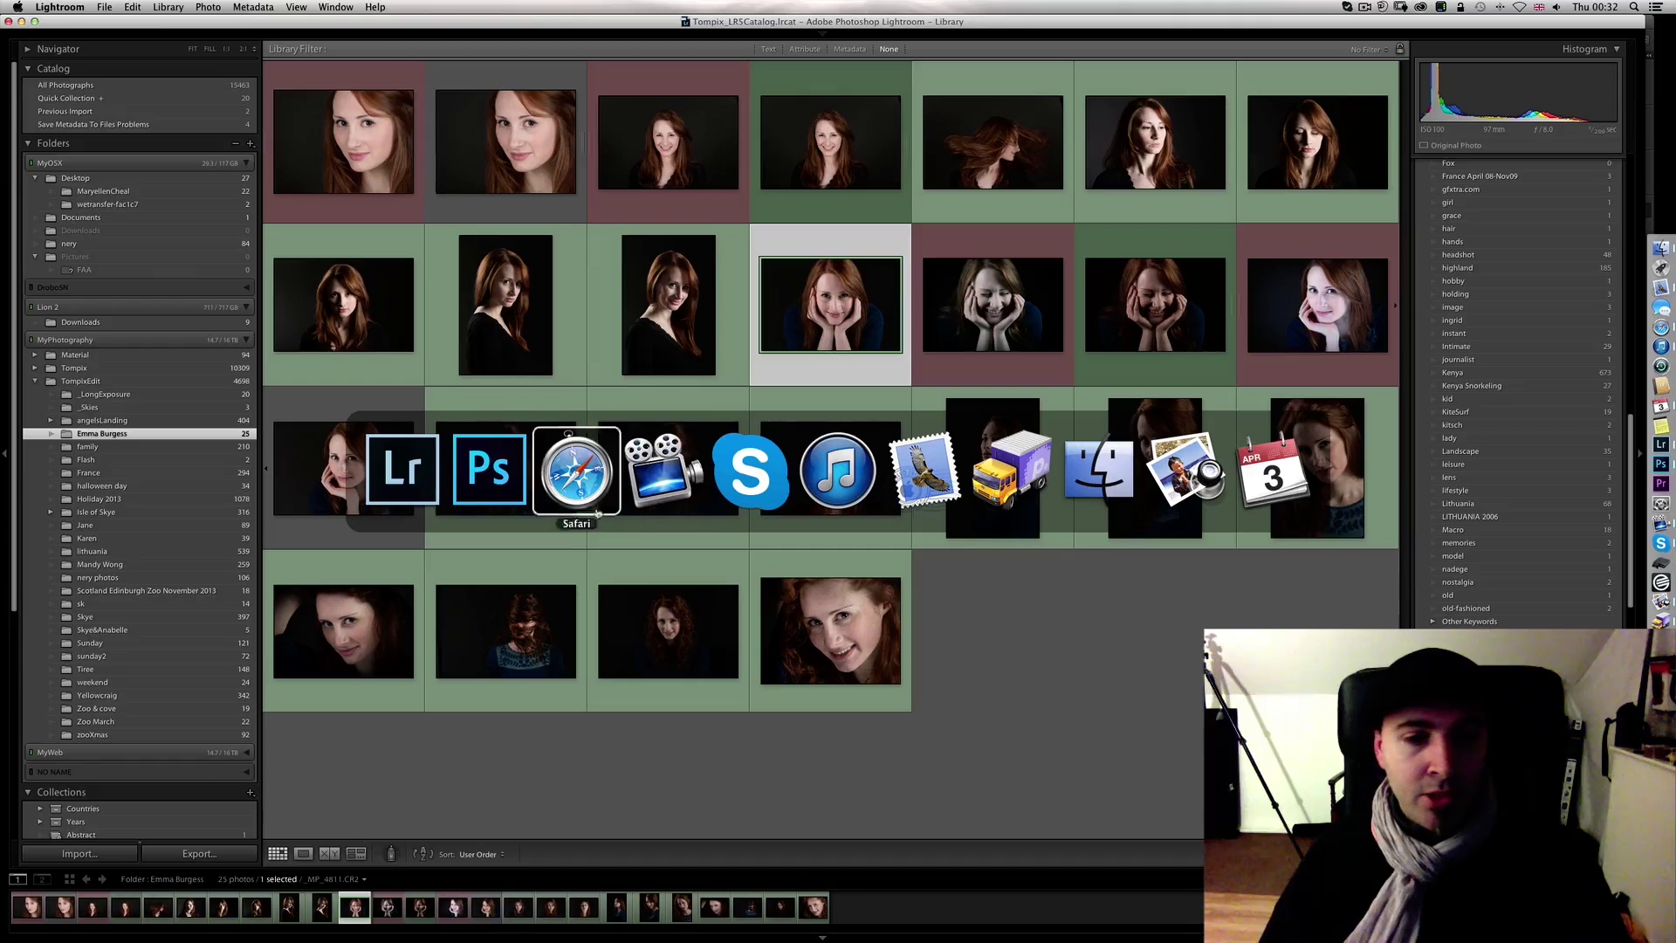
{"action": "left_click", "coordinate": [495, 487]}
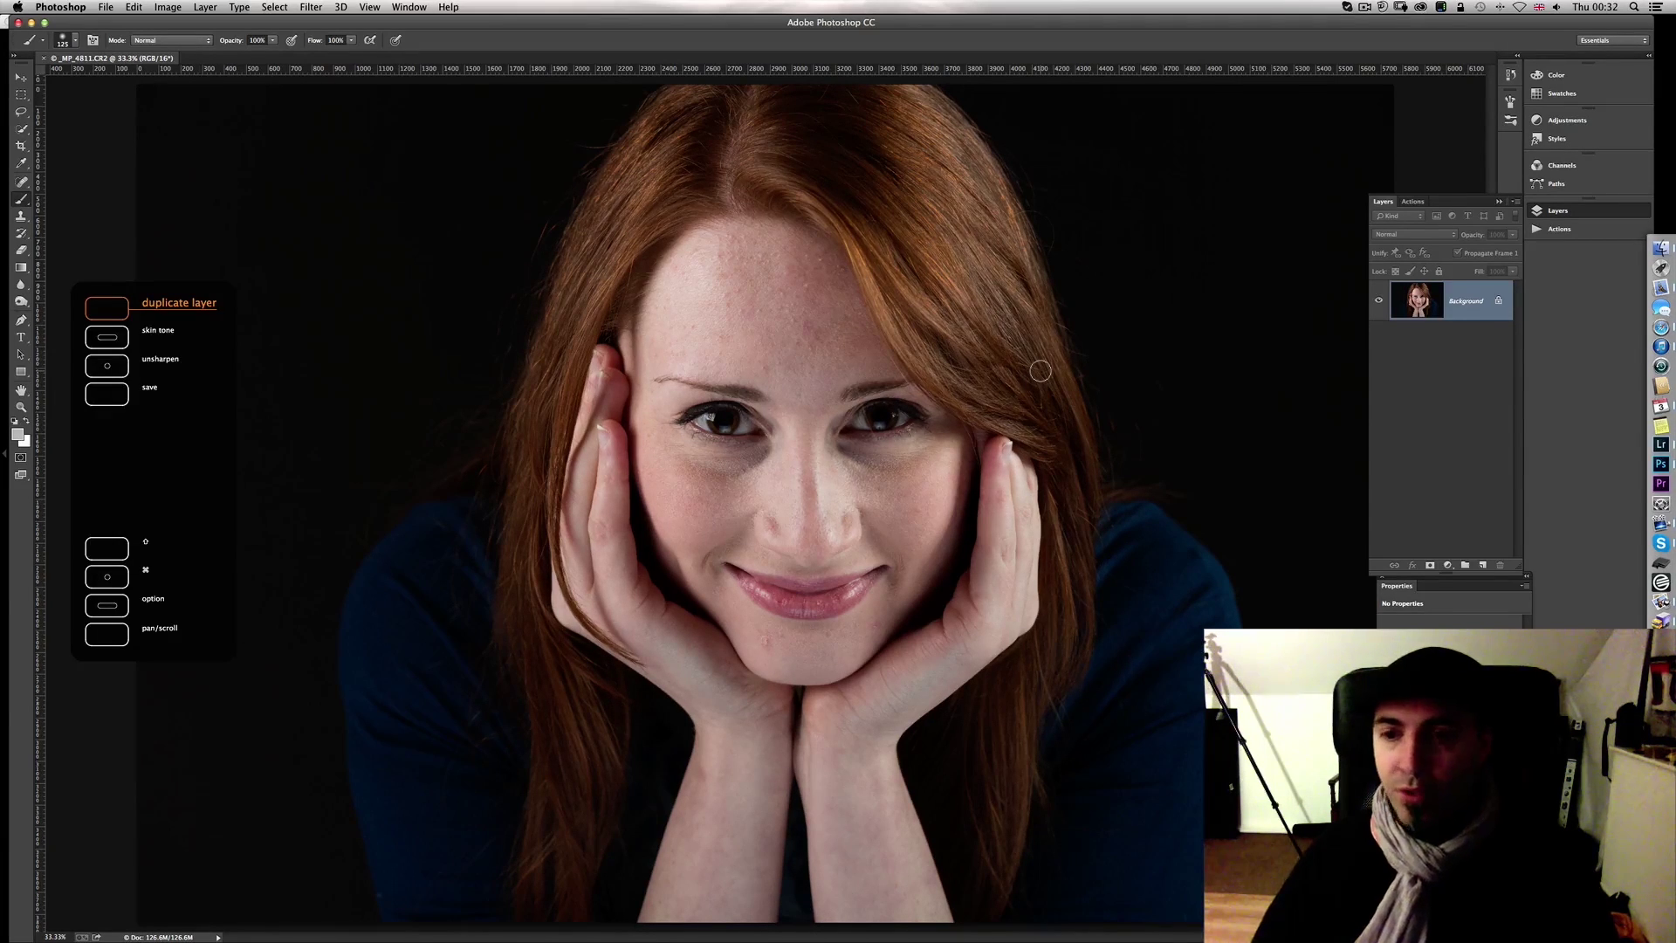
Step: Duplicate the Background layer as Background copy
{"action": "key", "text": "super+j"}
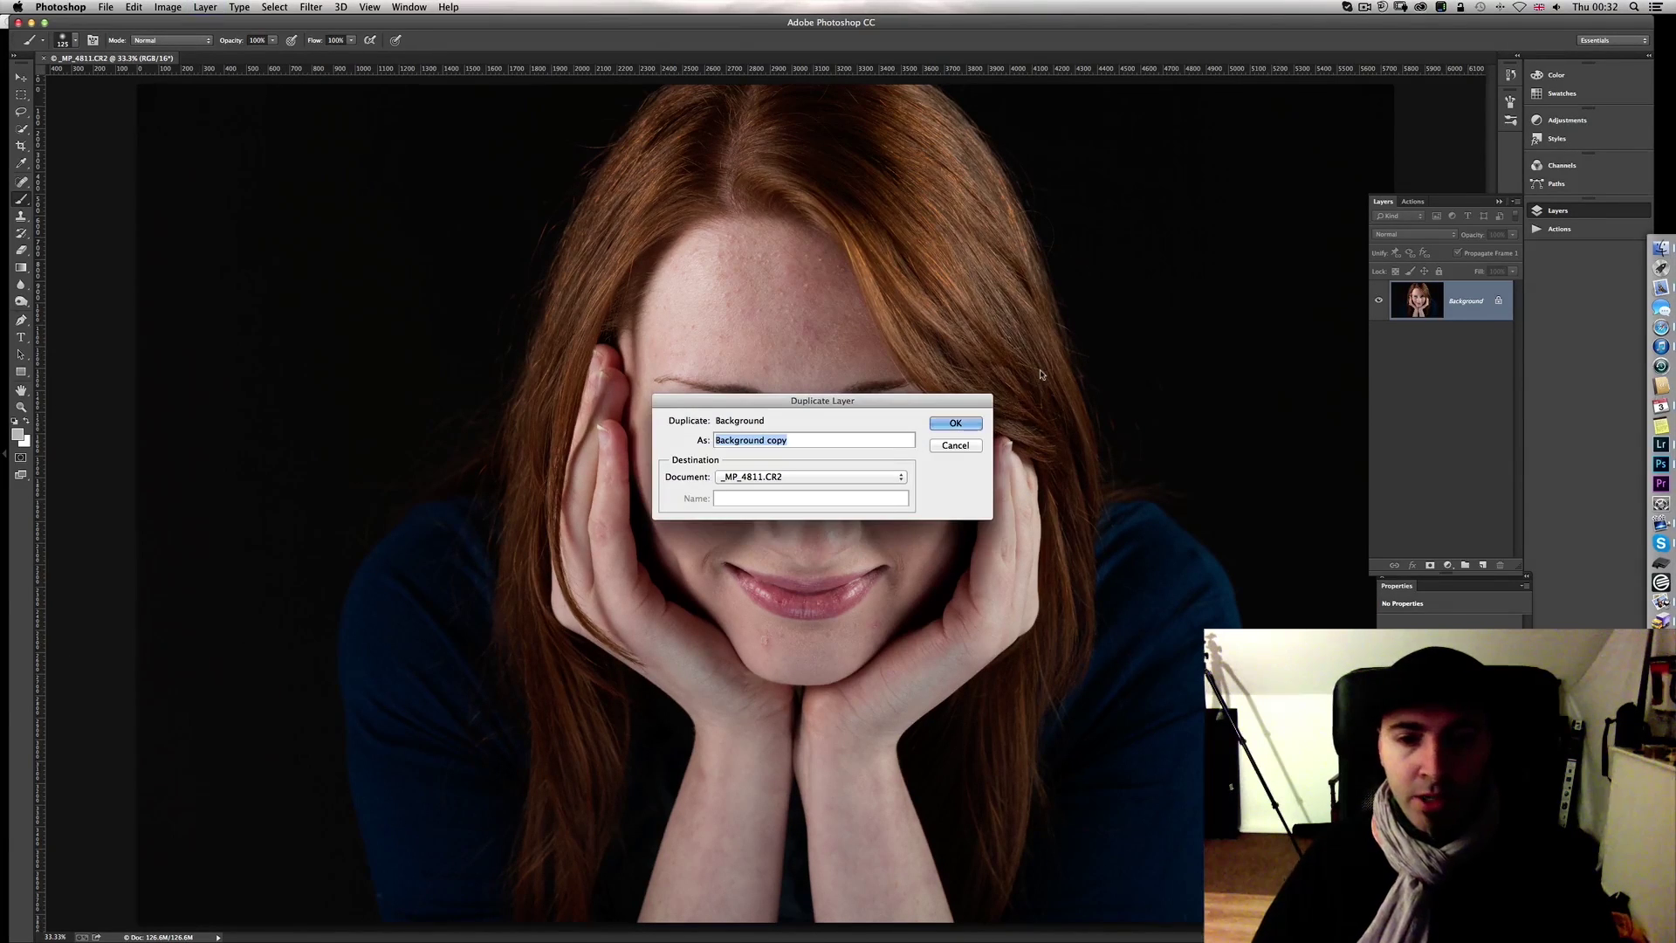
{"action": "left_click", "coordinate": [956, 424]}
Step: Clone dark backdrop over the stray hairs beside the upper left of the head with a Clone Stamp brush of size 250
{"action": "left_click", "coordinate": [22, 216]}
{"action": "mouse_move", "coordinate": [270, 40]}
{"action": "left_mouse_down"}
{"action": "mouse_move", "coordinate": [273, 57]}
{"action": "mouse_move", "coordinate": [341, 57]}
{"action": "mouse_move", "coordinate": [454, 31]}
{"action": "mouse_move", "coordinate": [359, 359]}
{"action": "left_mouse_up"}
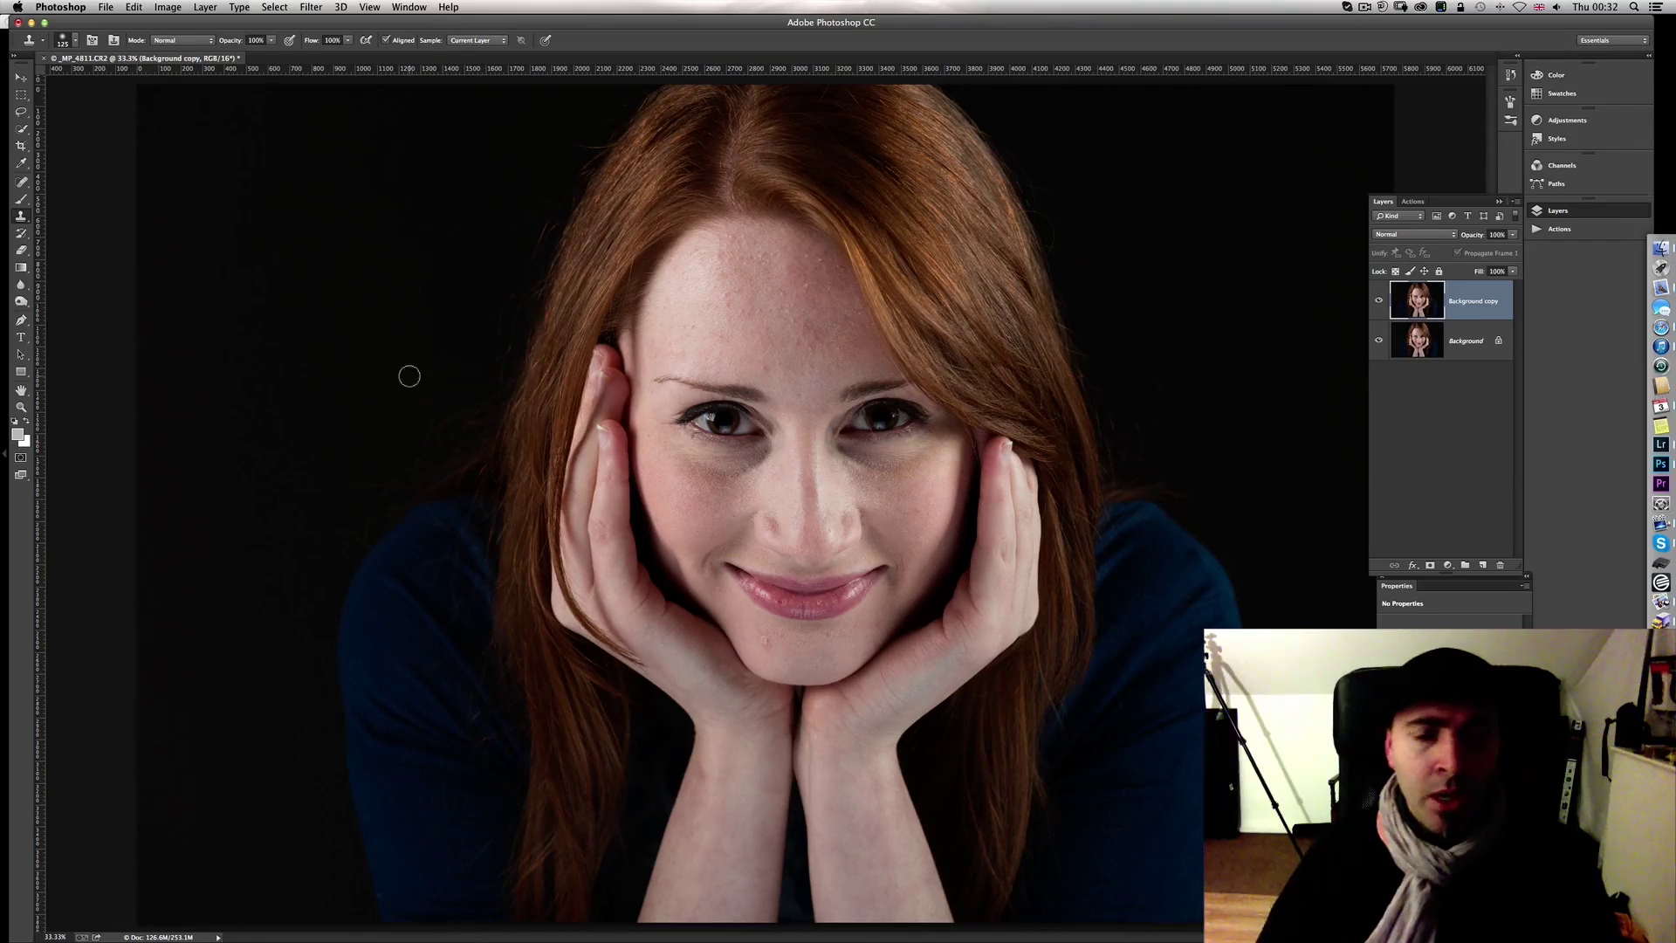
{"action": "scroll", "coordinate": [470, 266], "scroll_direction": "up", "scroll_amount": 2}
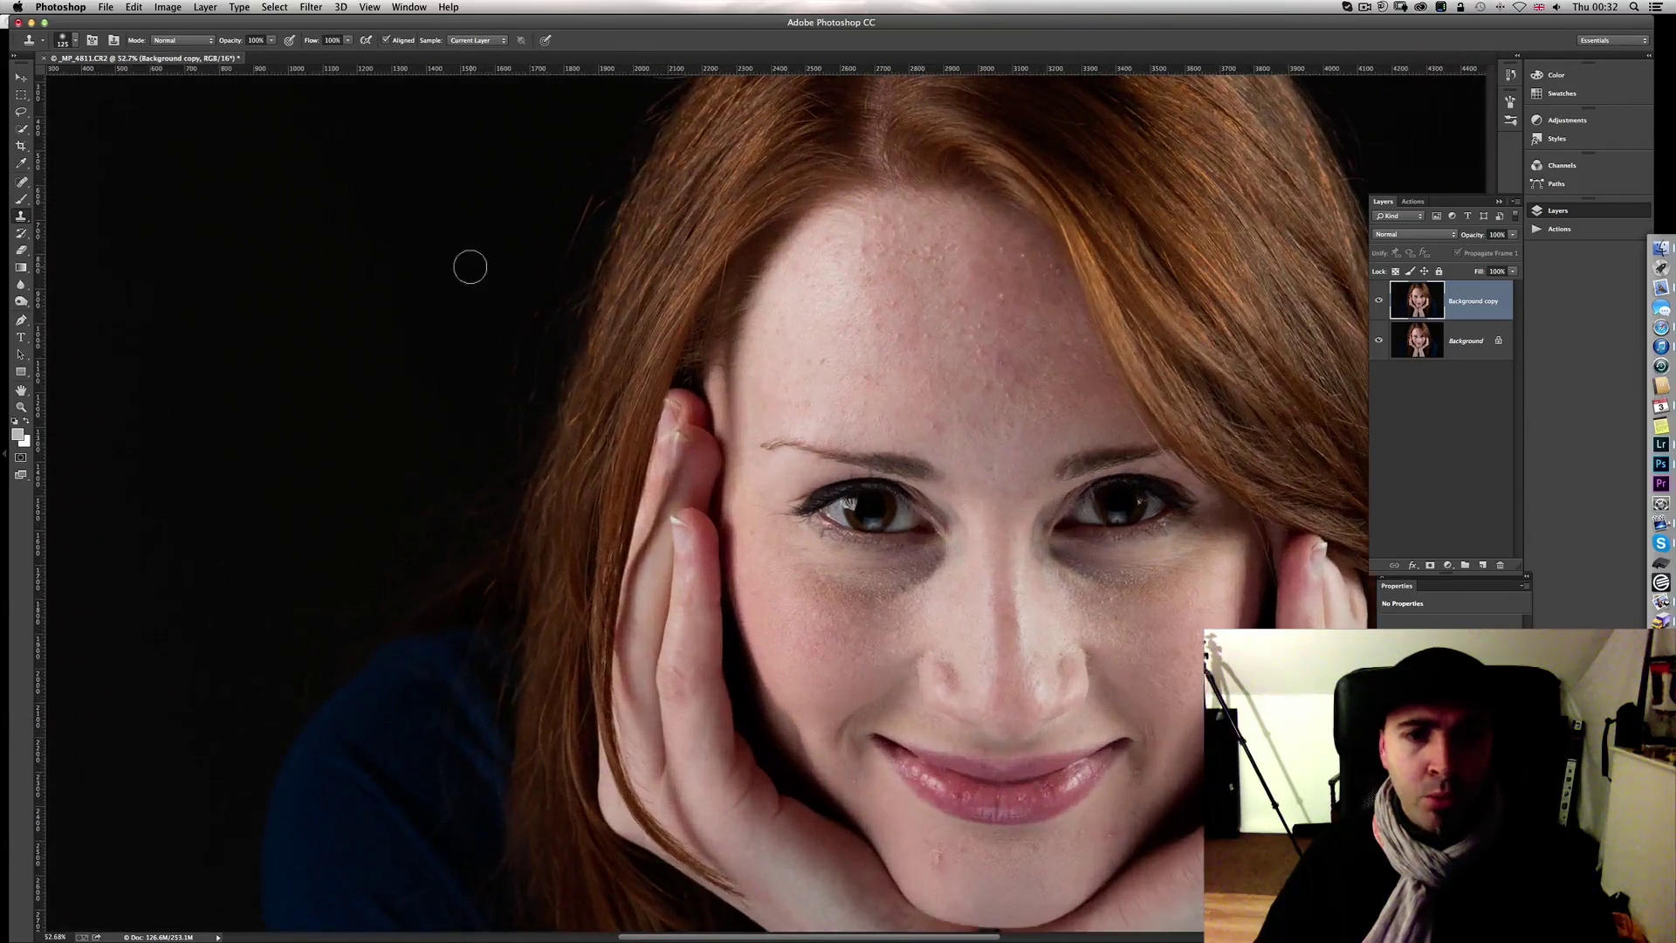
{"action": "scroll", "coordinate": [469, 266], "scroll_direction": "up", "scroll_amount": 3}
{"action": "key", "text": "bracketright"}
{"action": "key", "text": "bracketright"}
{"action": "key", "text": "bracketright"}
{"action": "key", "text": "bracketright"}
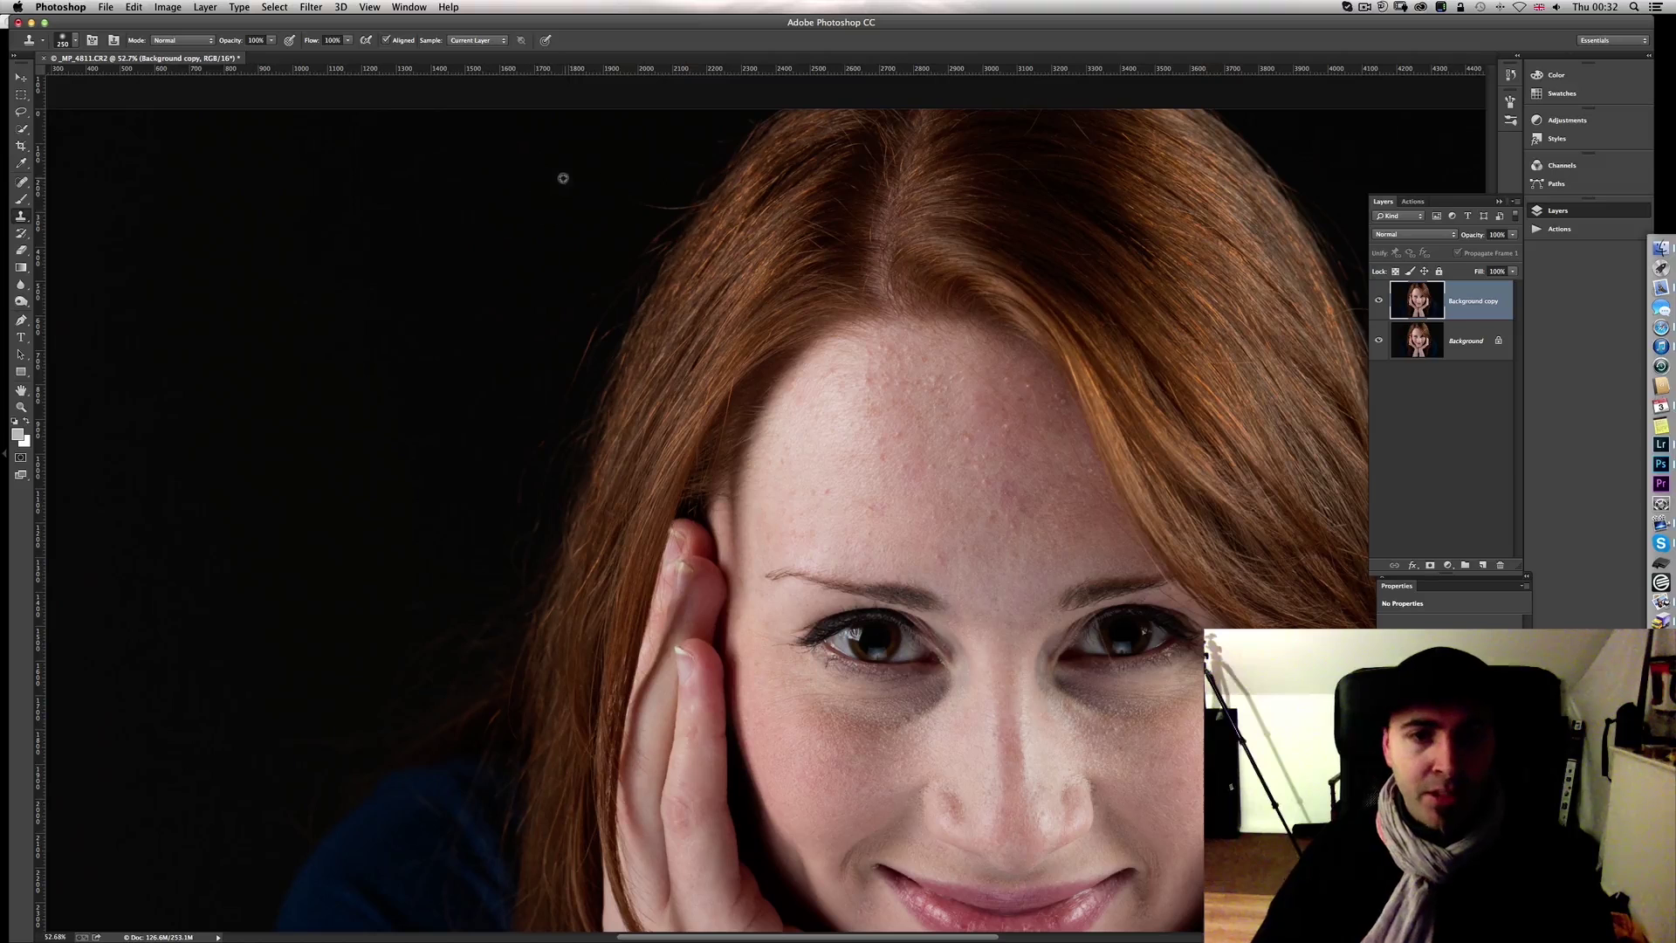
{"action": "left_click", "coordinate": [611, 177], "text": "alt"}
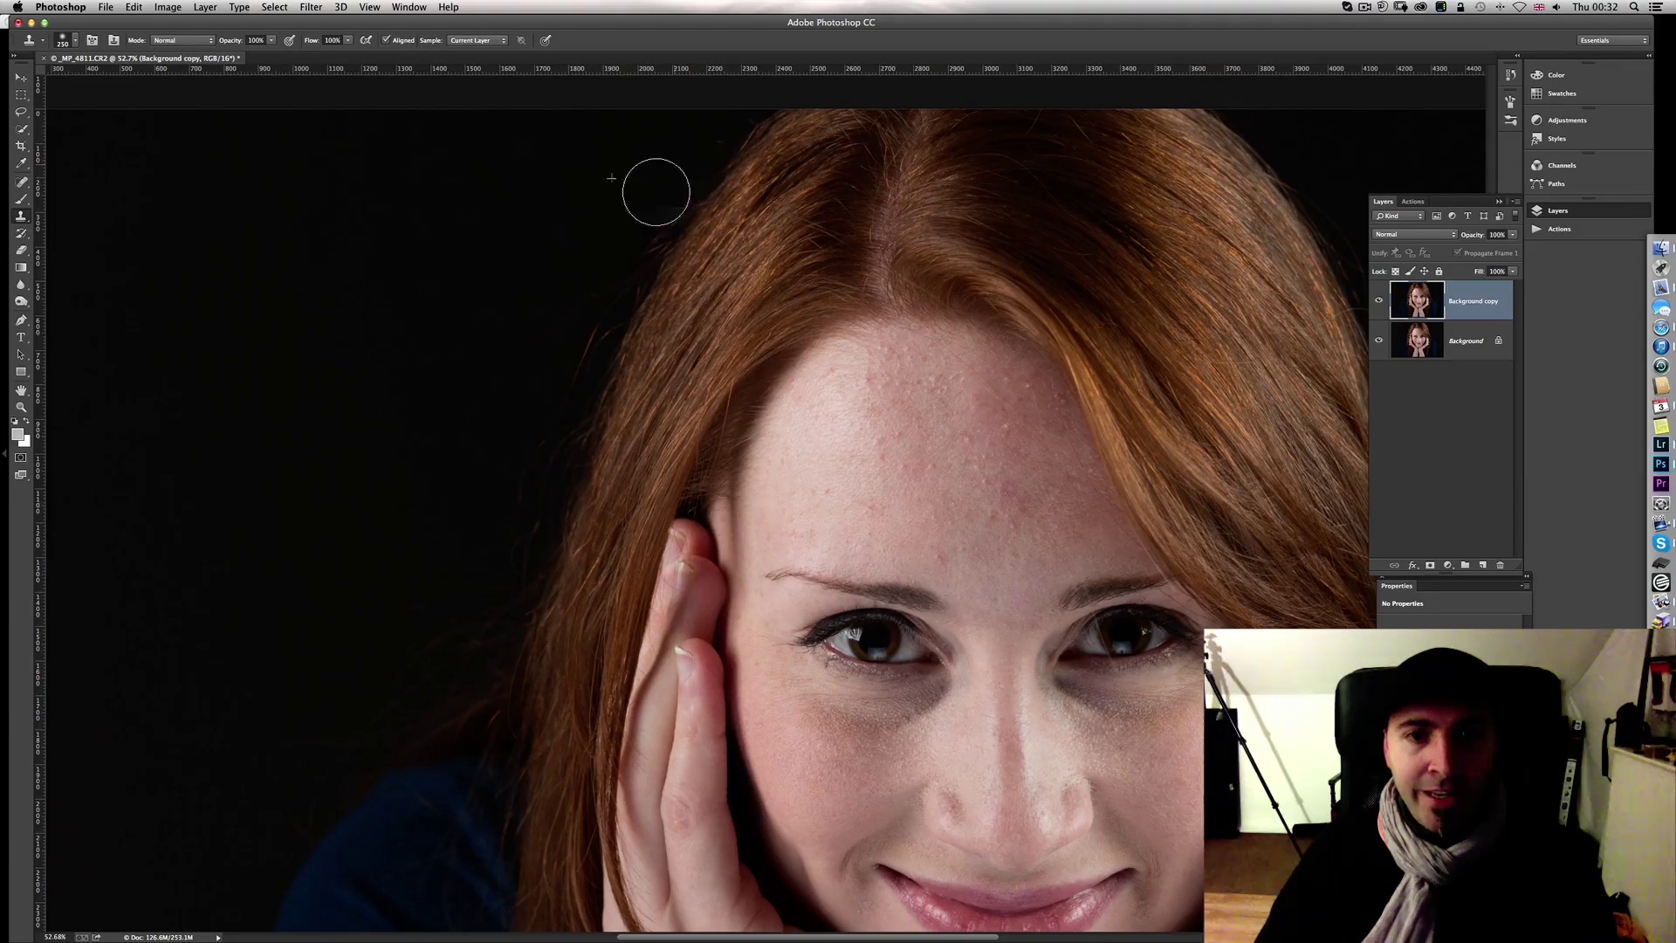
{"action": "left_click", "coordinate": [649, 213]}
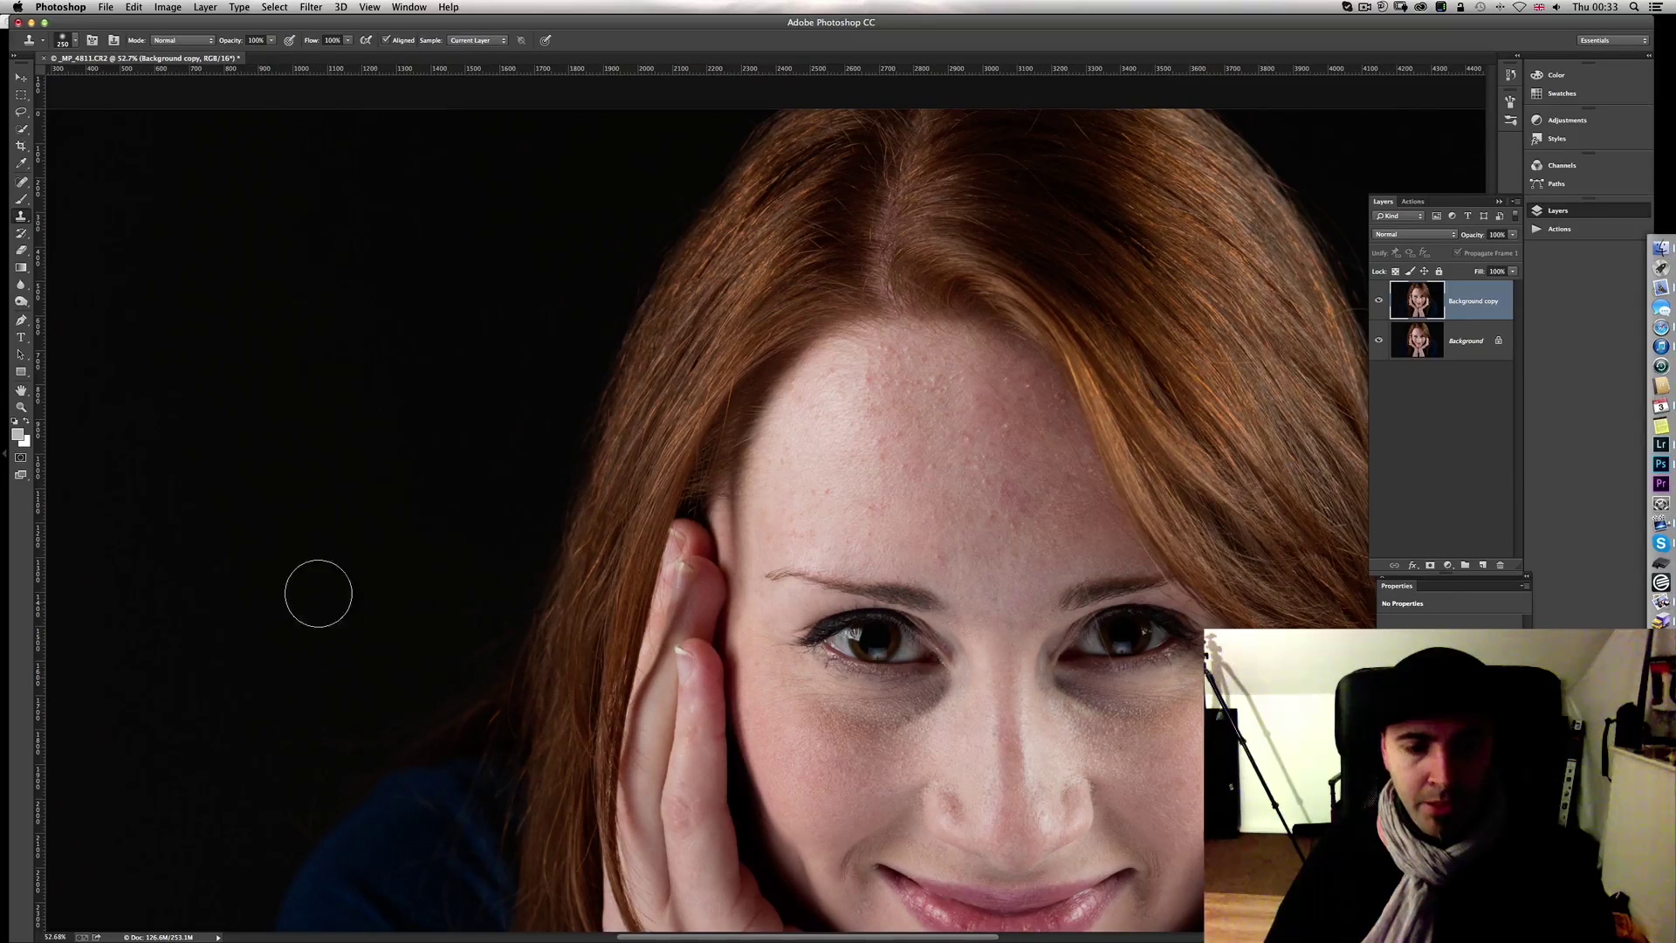
Step: Clone dark backdrop over the flyaway hairs along the right outer edge of the hair
{"action": "scroll", "coordinate": [318, 593], "scroll_direction": "down", "scroll_amount": 10}
{"action": "scroll", "coordinate": [318, 594], "scroll_direction": "left", "scroll_amount": 5}
{"action": "scroll", "coordinate": [317, 593], "scroll_direction": "right", "scroll_amount": 10}
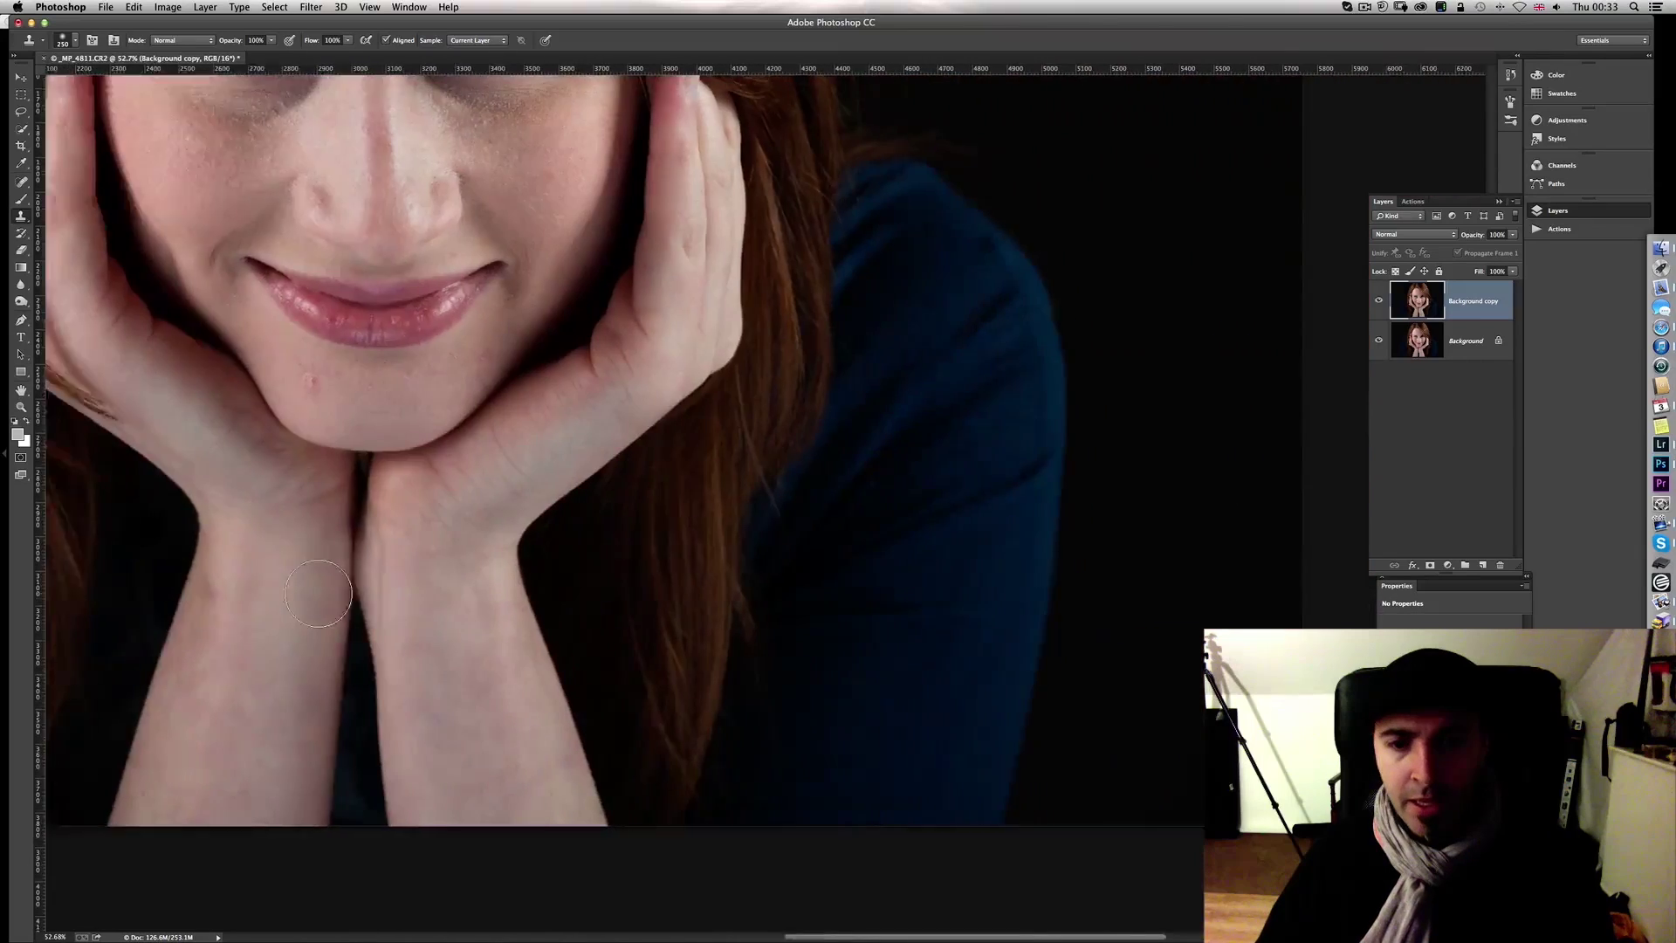
{"action": "scroll", "coordinate": [318, 593], "scroll_direction": "right", "scroll_amount": 5}
{"action": "scroll", "coordinate": [318, 593], "scroll_direction": "up", "scroll_amount": 10}
{"action": "scroll", "coordinate": [318, 594], "scroll_direction": "left", "scroll_amount": 2}
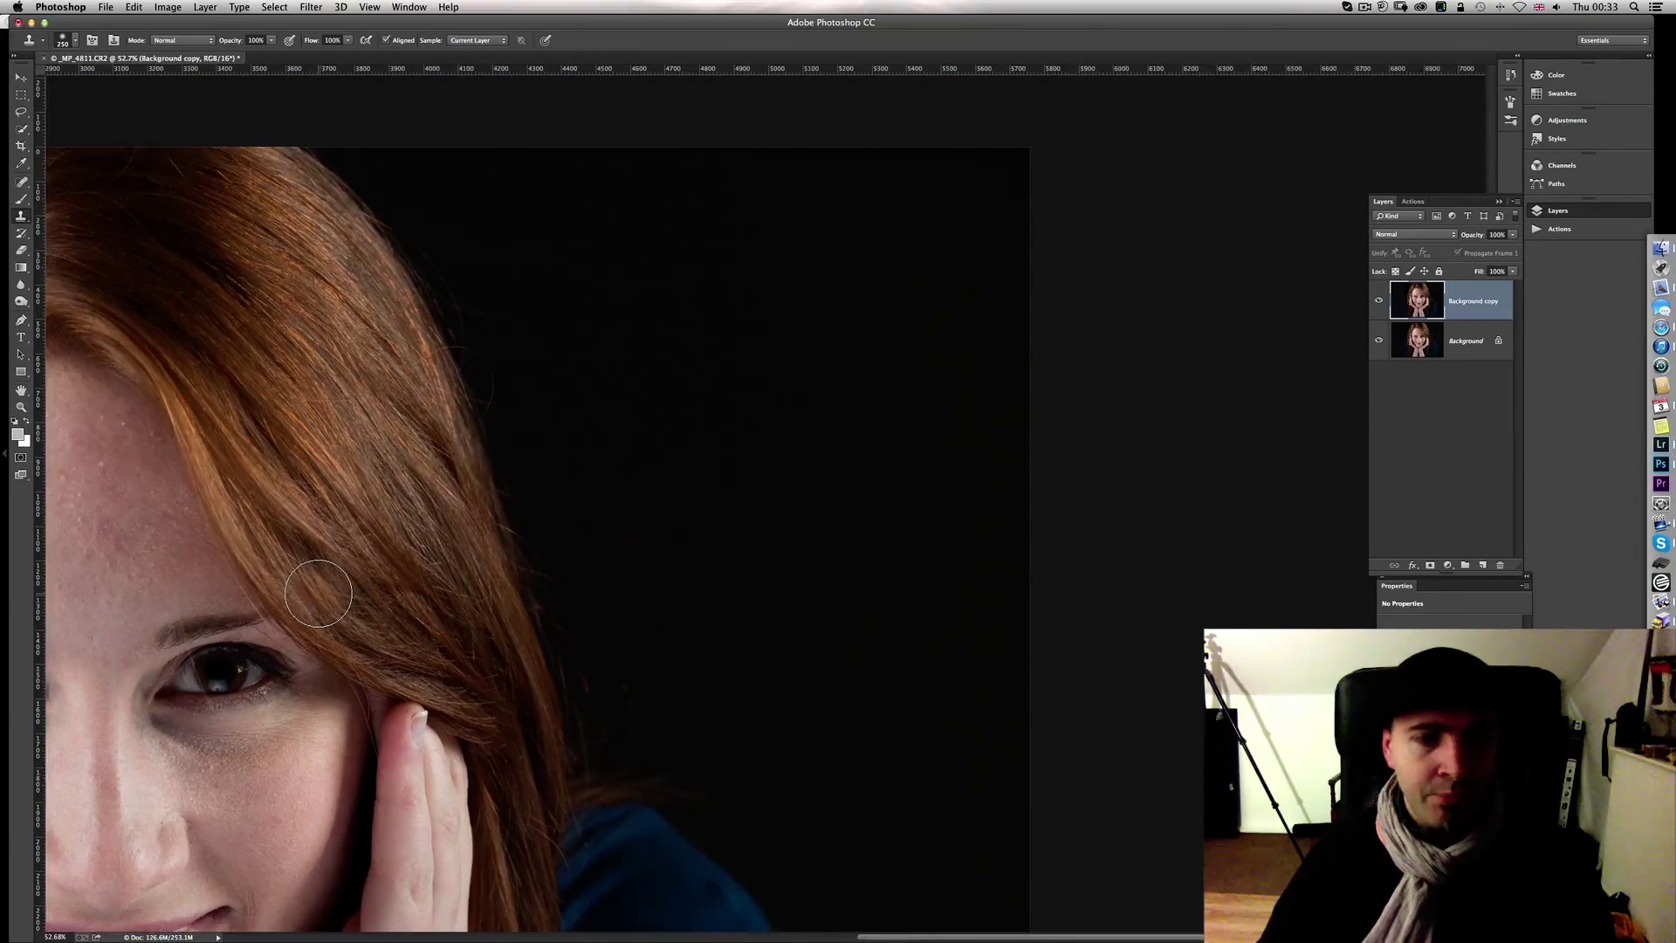
{"action": "mouse_move", "coordinate": [422, 218]}
{"action": "left_mouse_down"}
{"action": "mouse_move", "coordinate": [556, 465]}
{"action": "mouse_move", "coordinate": [564, 557]}
{"action": "mouse_move", "coordinate": [647, 654]}
{"action": "mouse_move", "coordinate": [643, 706]}
{"action": "mouse_move", "coordinate": [587, 699]}
{"action": "mouse_move", "coordinate": [589, 632]}
{"action": "mouse_move", "coordinate": [639, 724]}
{"action": "mouse_move", "coordinate": [612, 736]}
{"action": "mouse_move", "coordinate": [697, 766]}
{"action": "mouse_move", "coordinate": [608, 677]}
{"action": "mouse_move", "coordinate": [614, 593]}
{"action": "left_mouse_up"}
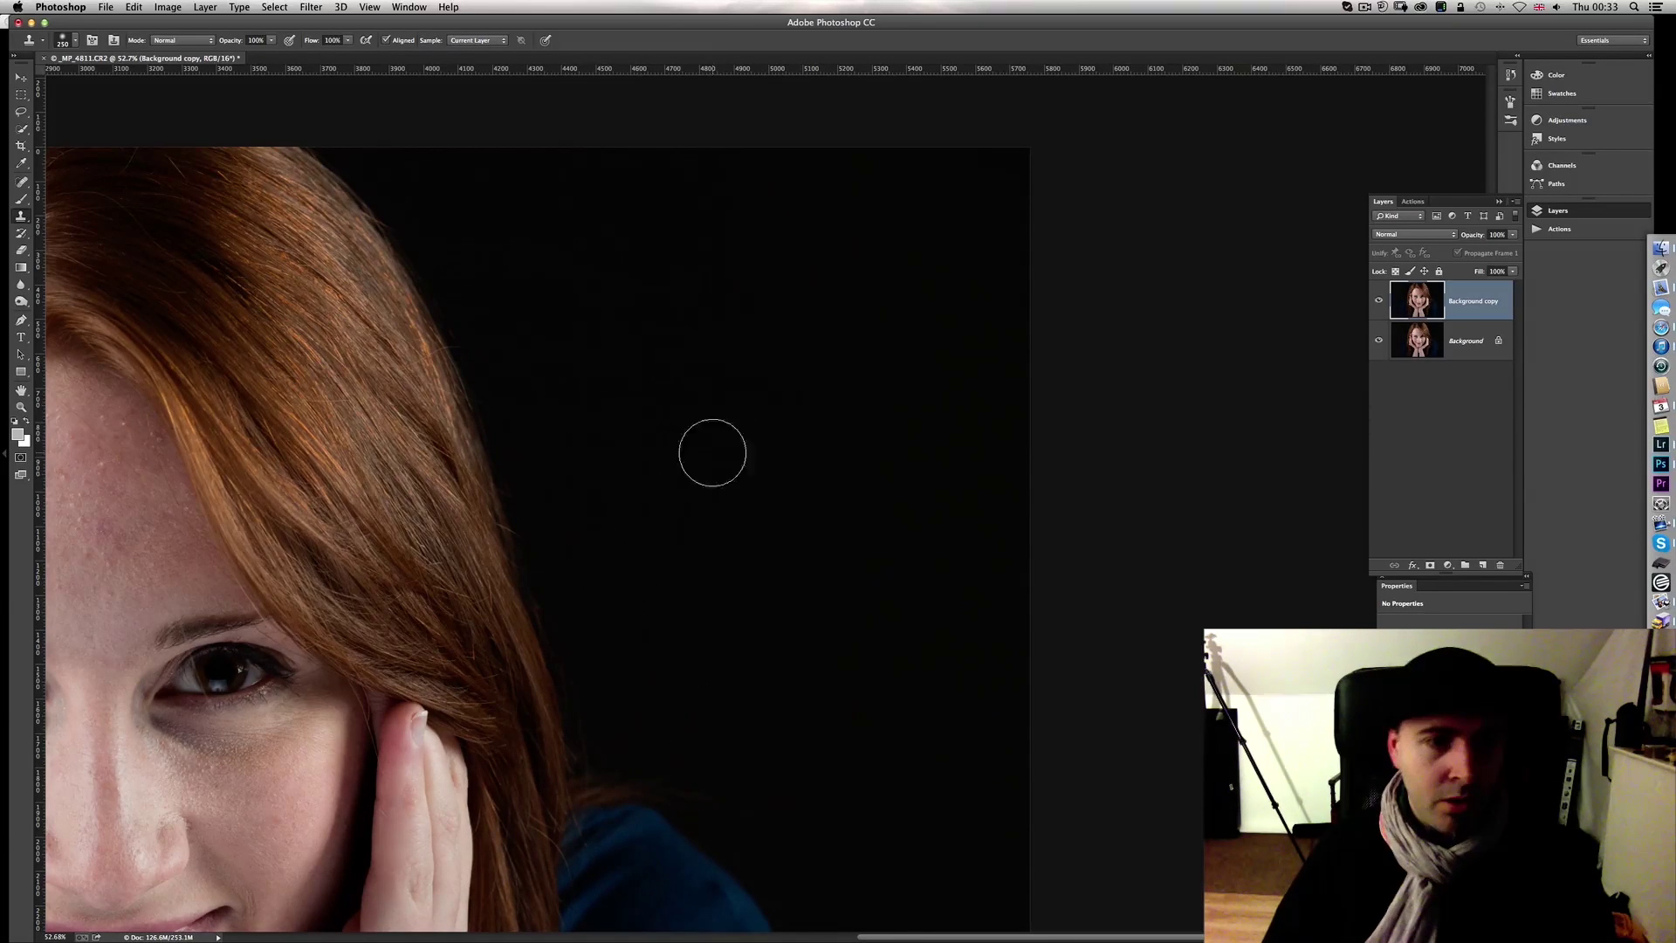
Step: Remove the skin blemishes on the left forearm with the Spot Healing Brush at size 80
{"action": "scroll", "coordinate": [726, 359], "scroll_direction": "left", "scroll_amount": 10}
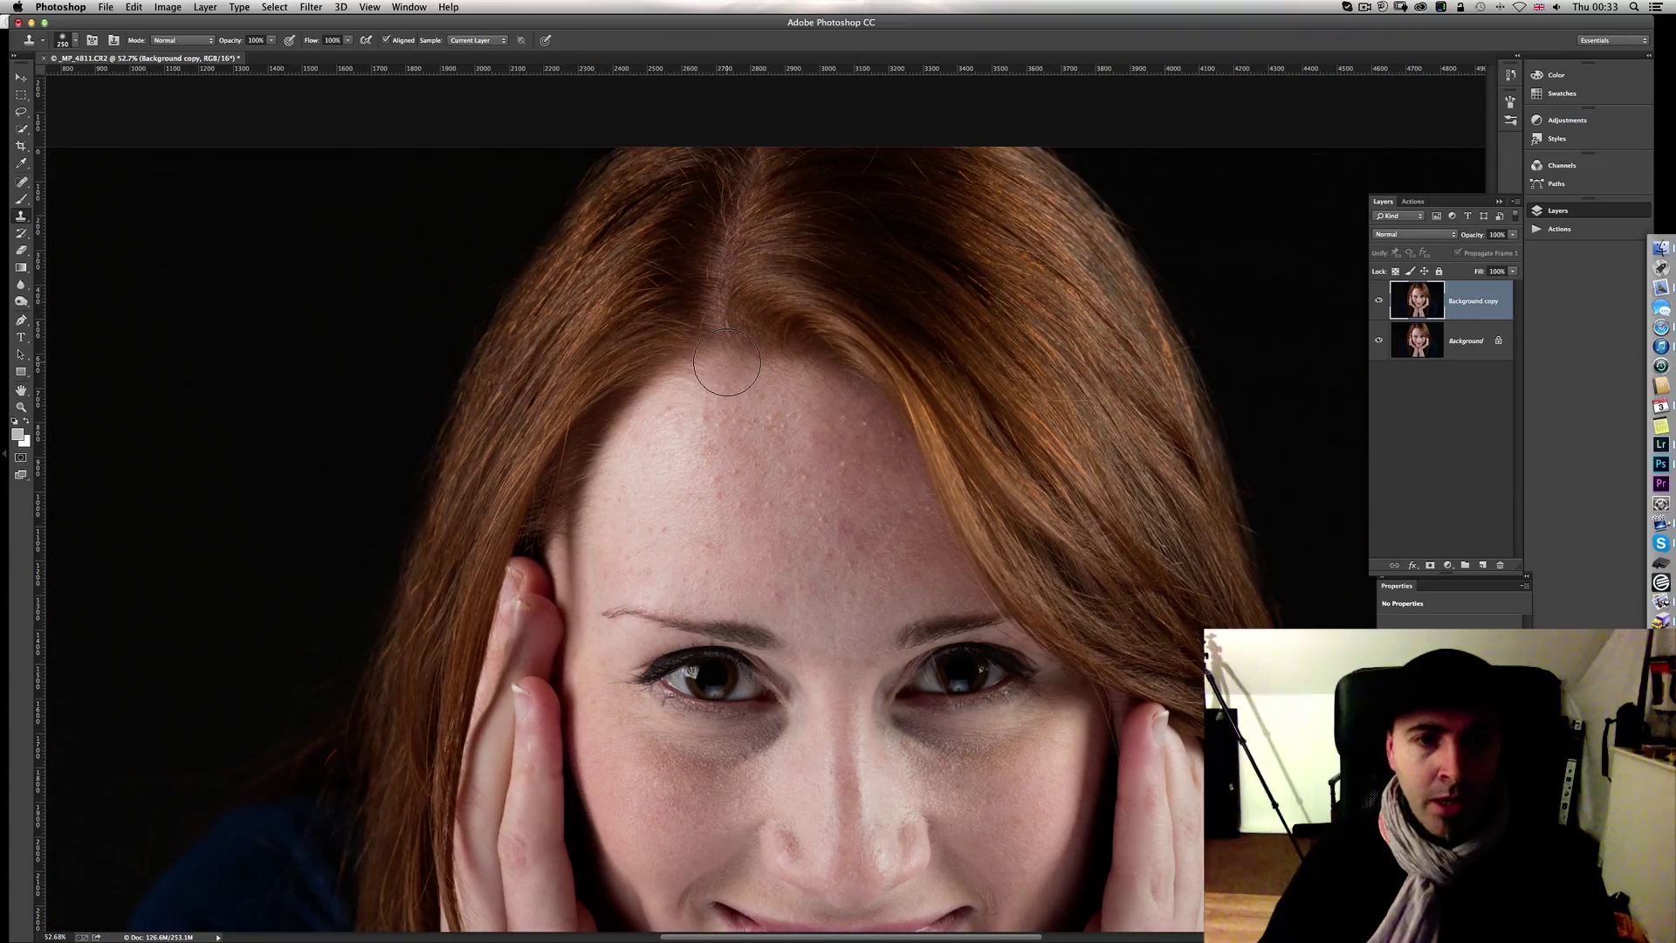
{"action": "scroll", "coordinate": [726, 361], "scroll_direction": "down", "scroll_amount": 15}
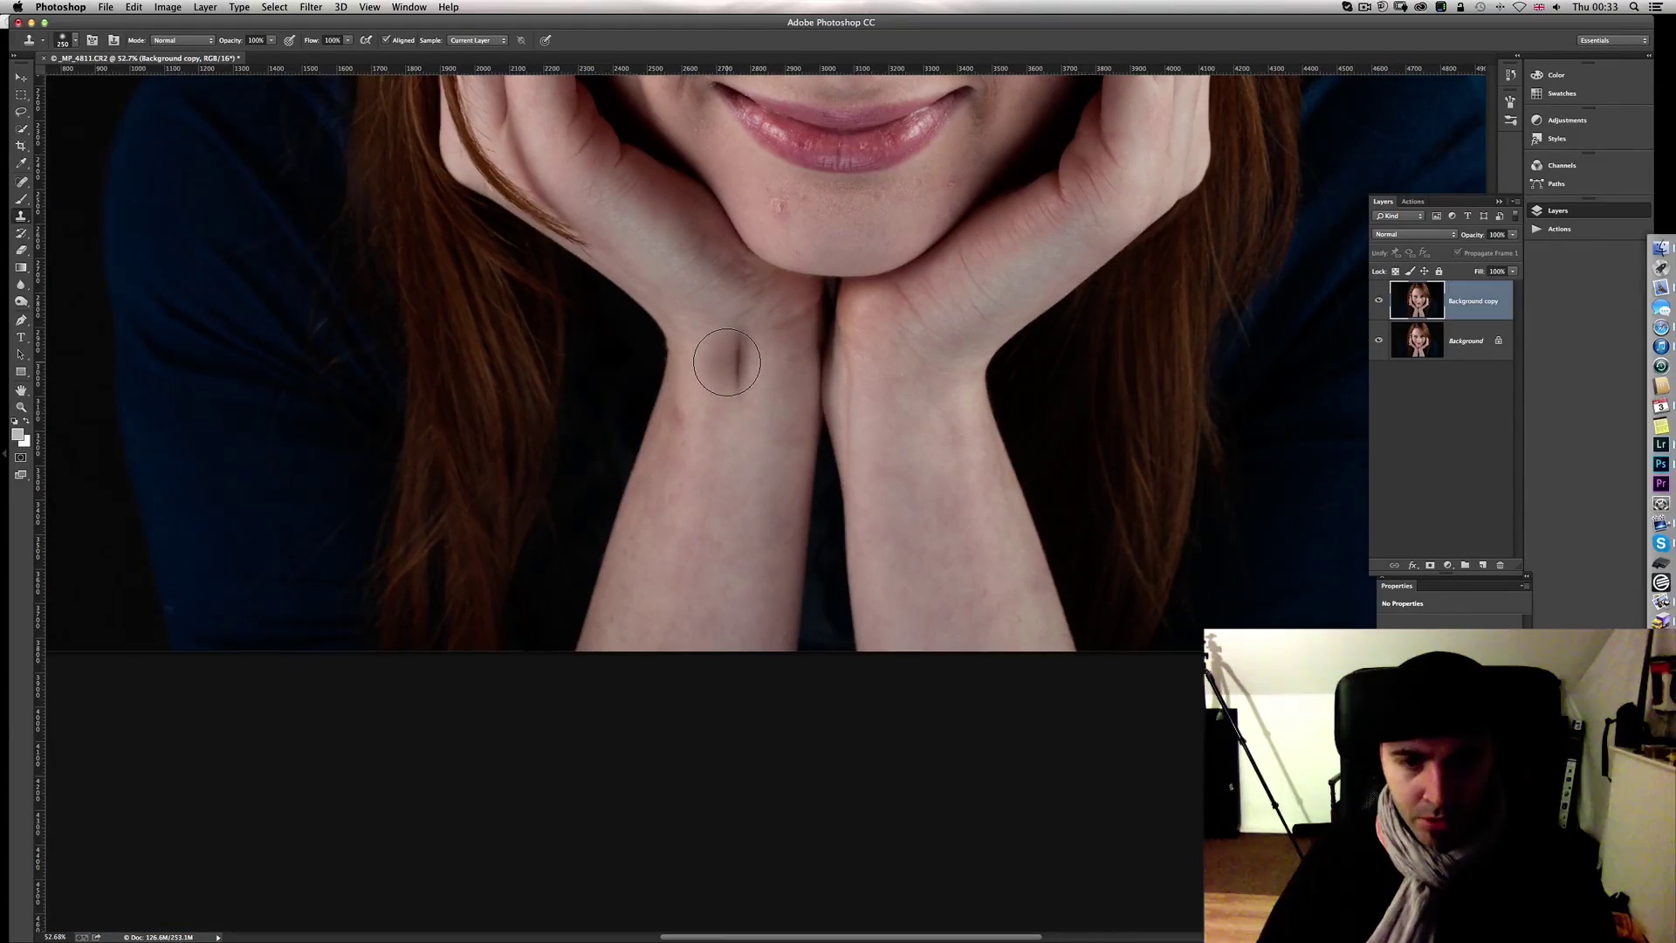
{"action": "scroll", "coordinate": [726, 361], "scroll_direction": "up", "scroll_amount": 3}
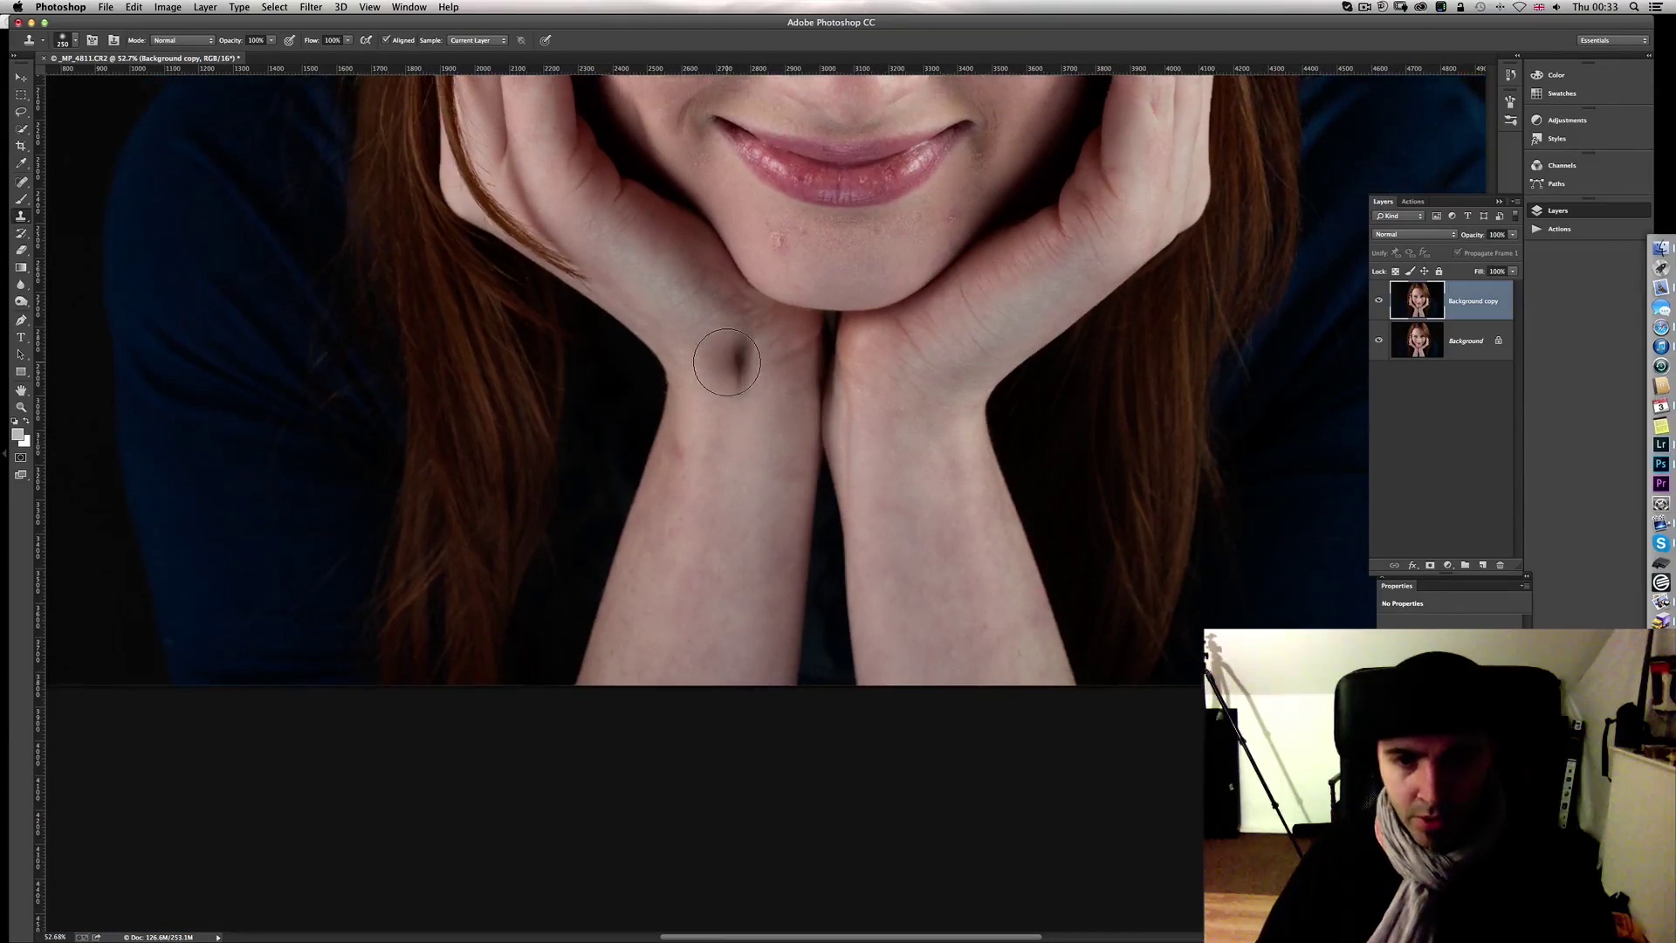
{"action": "left_click", "coordinate": [22, 183]}
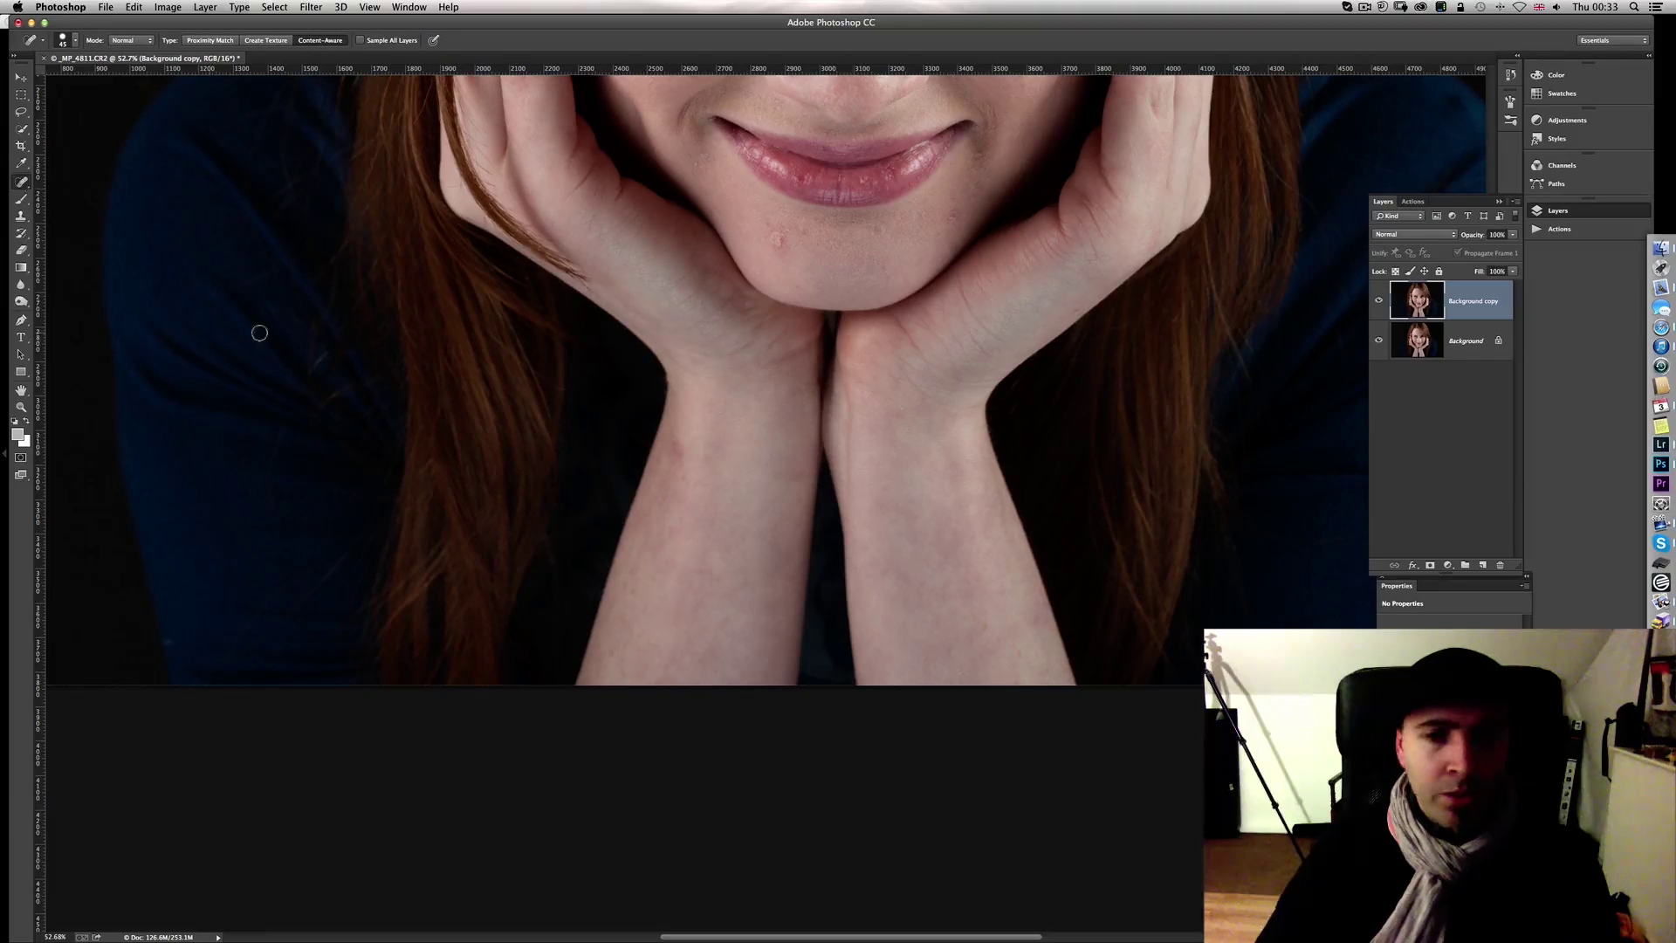
{"action": "key", "text": "bracketright"}
{"action": "key", "text": "bracketright"}
{"action": "key", "text": "bracketright"}
{"action": "key", "text": "bracketright"}
{"action": "left_click", "coordinate": [678, 450]}
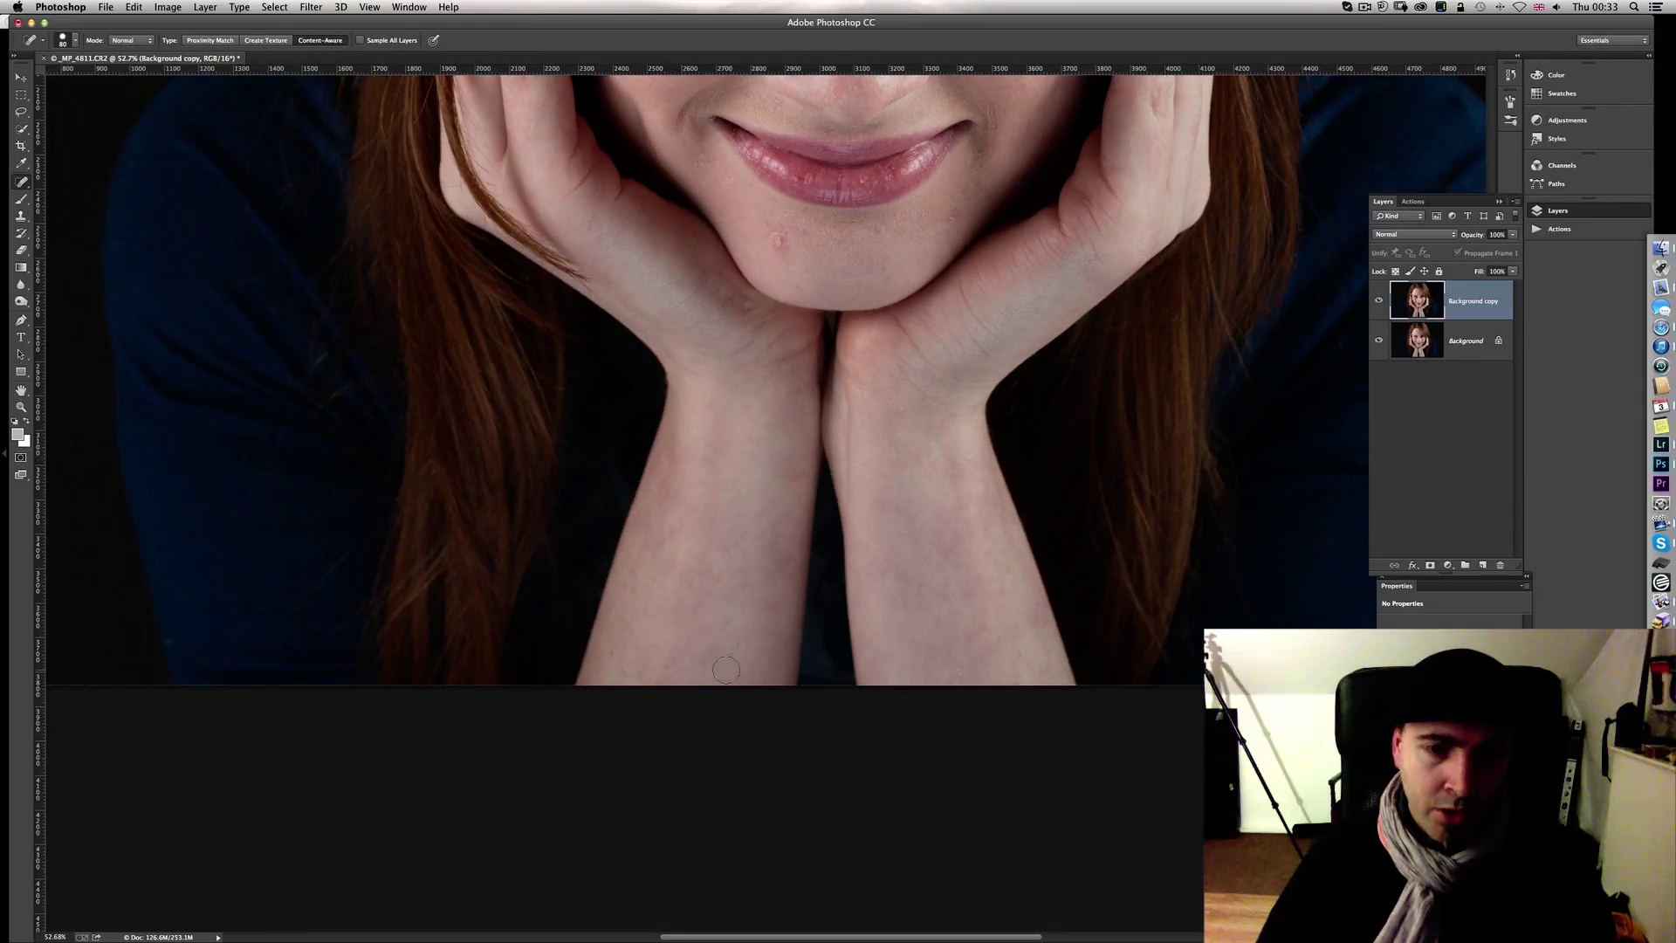
{"action": "left_click", "coordinate": [788, 472]}
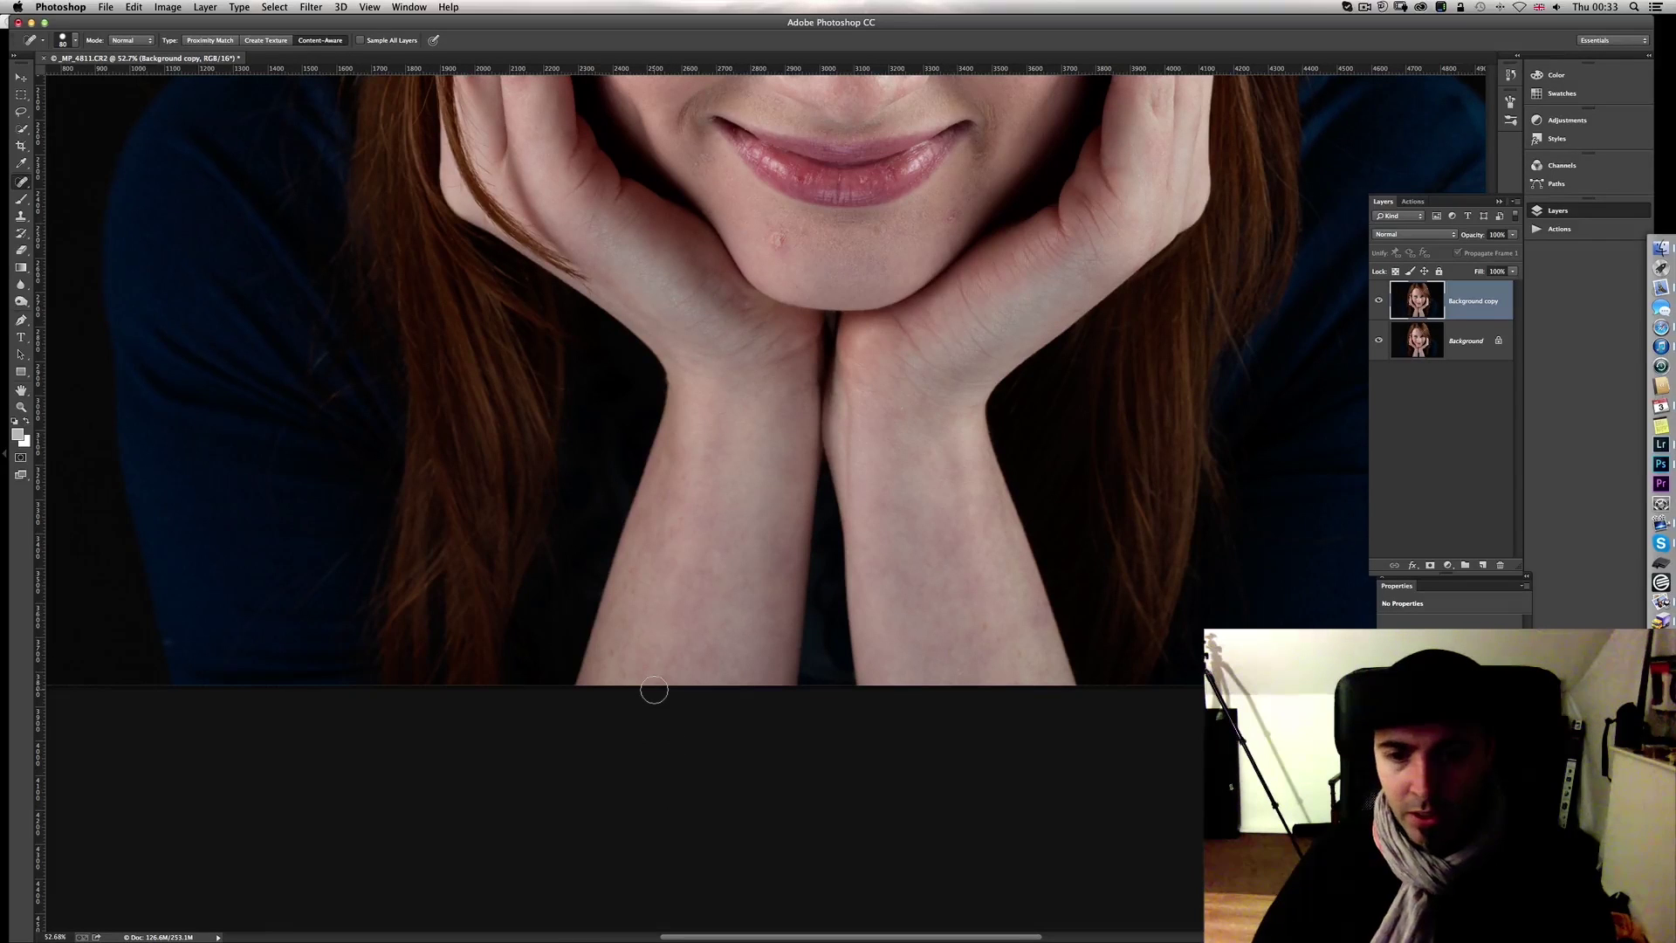
Step: Heal the large blemish on the chin below the left side of the lips
{"action": "scroll", "coordinate": [654, 691], "scroll_direction": "up", "scroll_amount": 2}
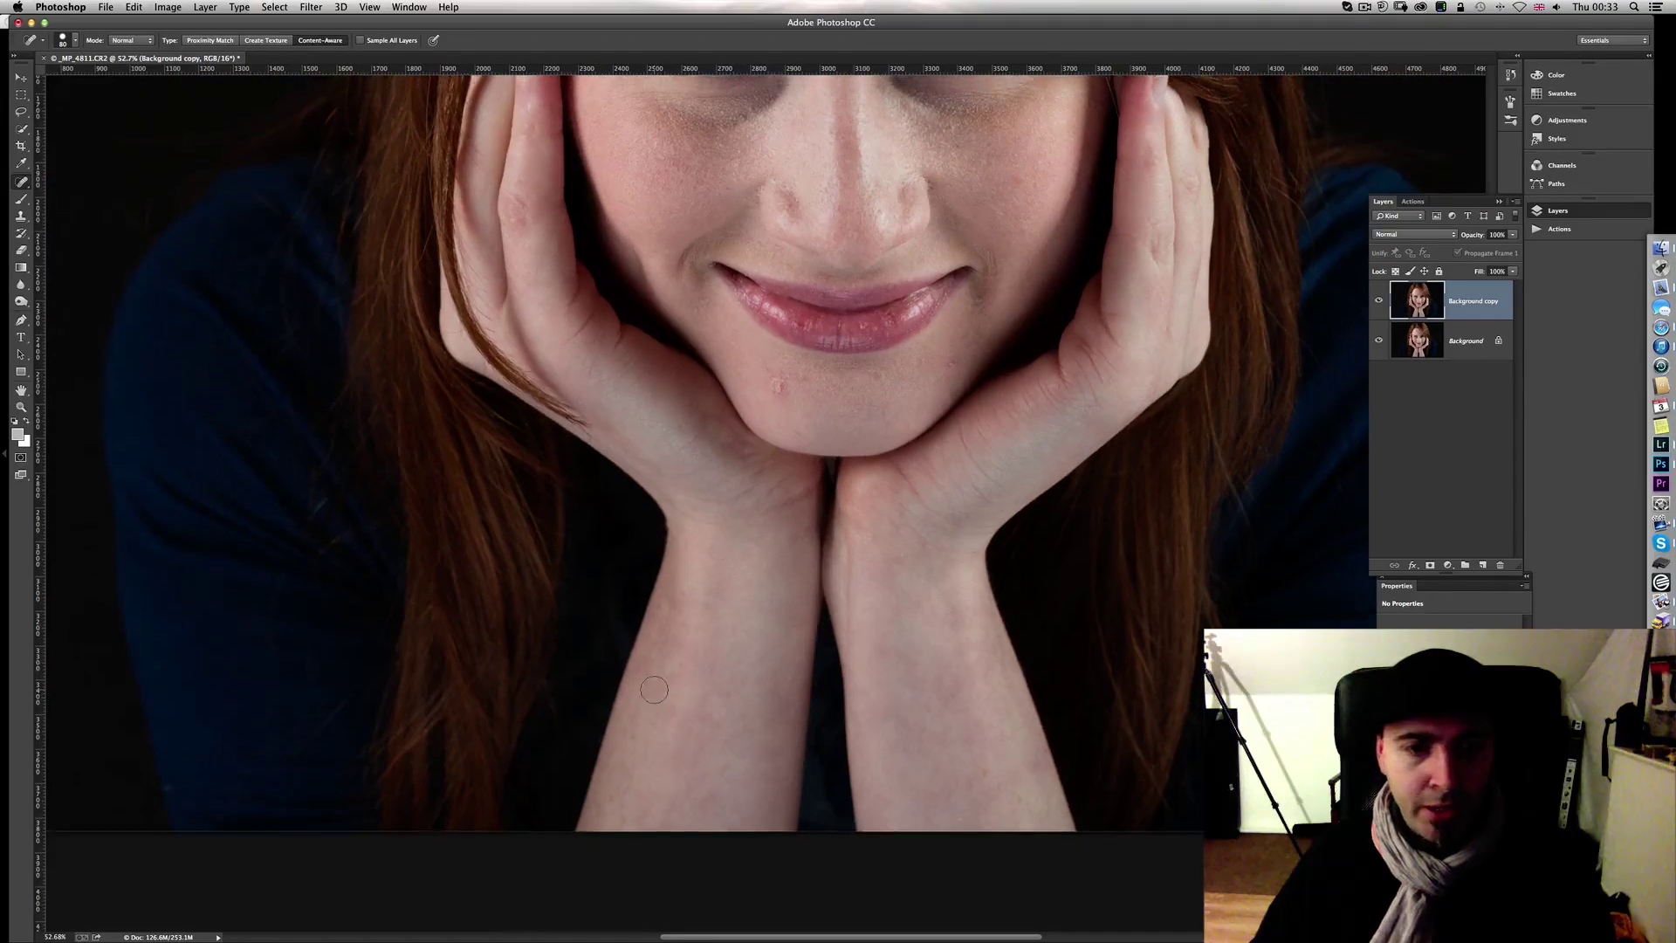
{"action": "scroll", "coordinate": [654, 691], "scroll_direction": "up", "scroll_amount": 5}
{"action": "scroll", "coordinate": [654, 690], "scroll_direction": "up", "scroll_amount": 5}
{"action": "scroll", "coordinate": [654, 690], "scroll_direction": "right", "scroll_amount": 3}
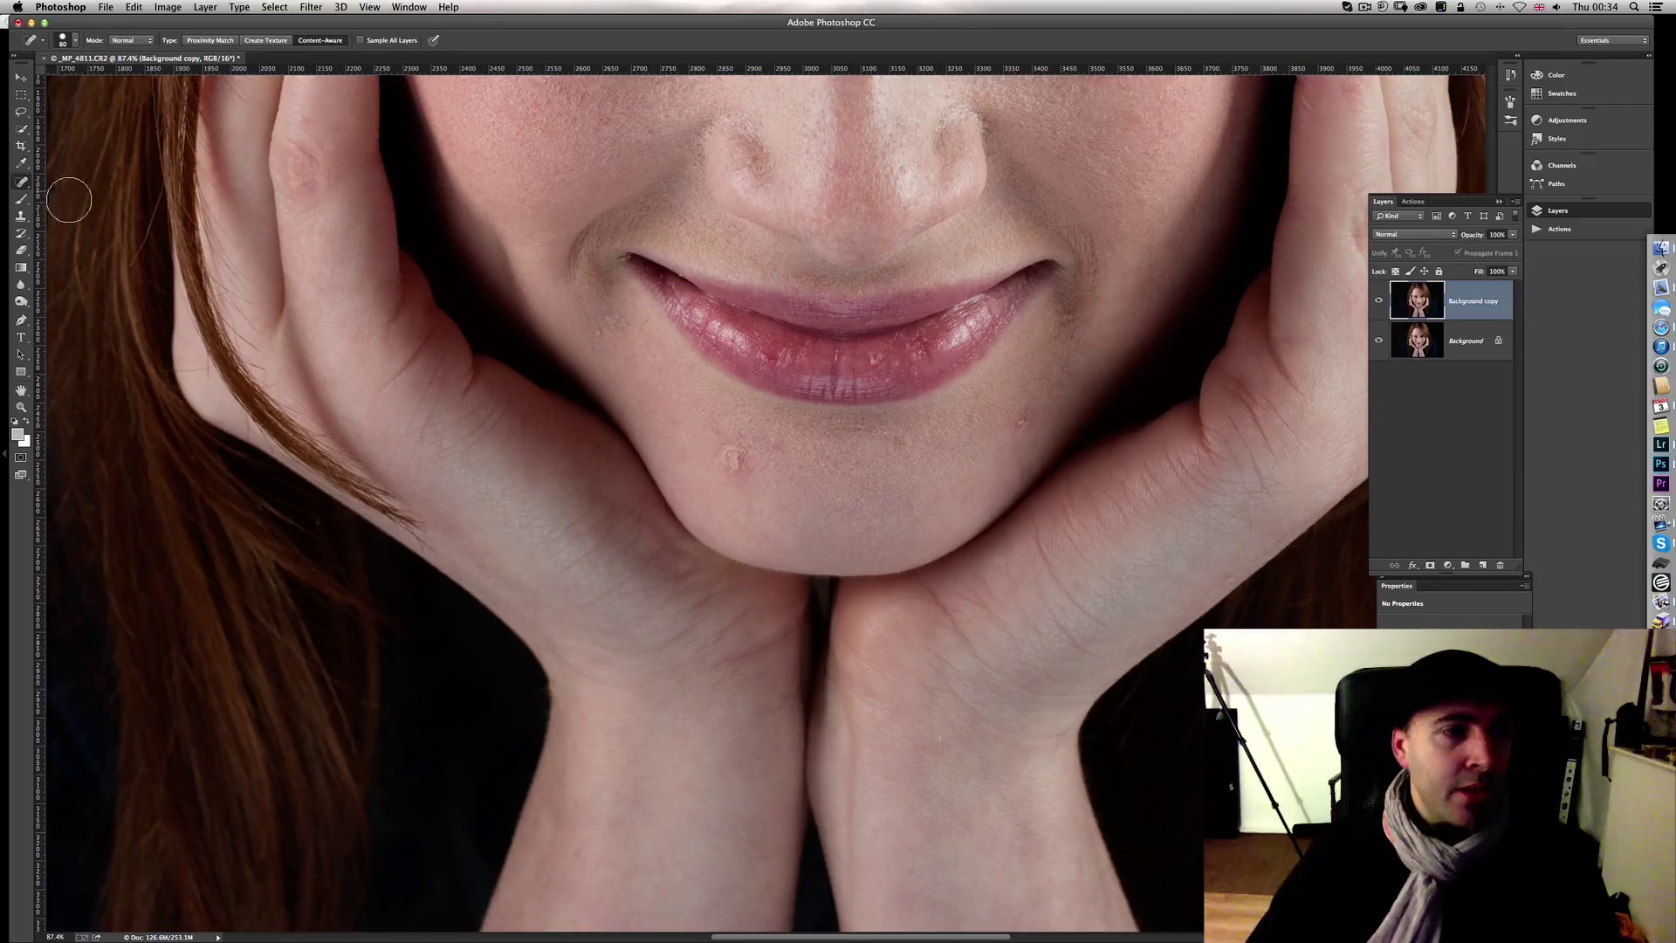
{"action": "left_click", "coordinate": [736, 468]}
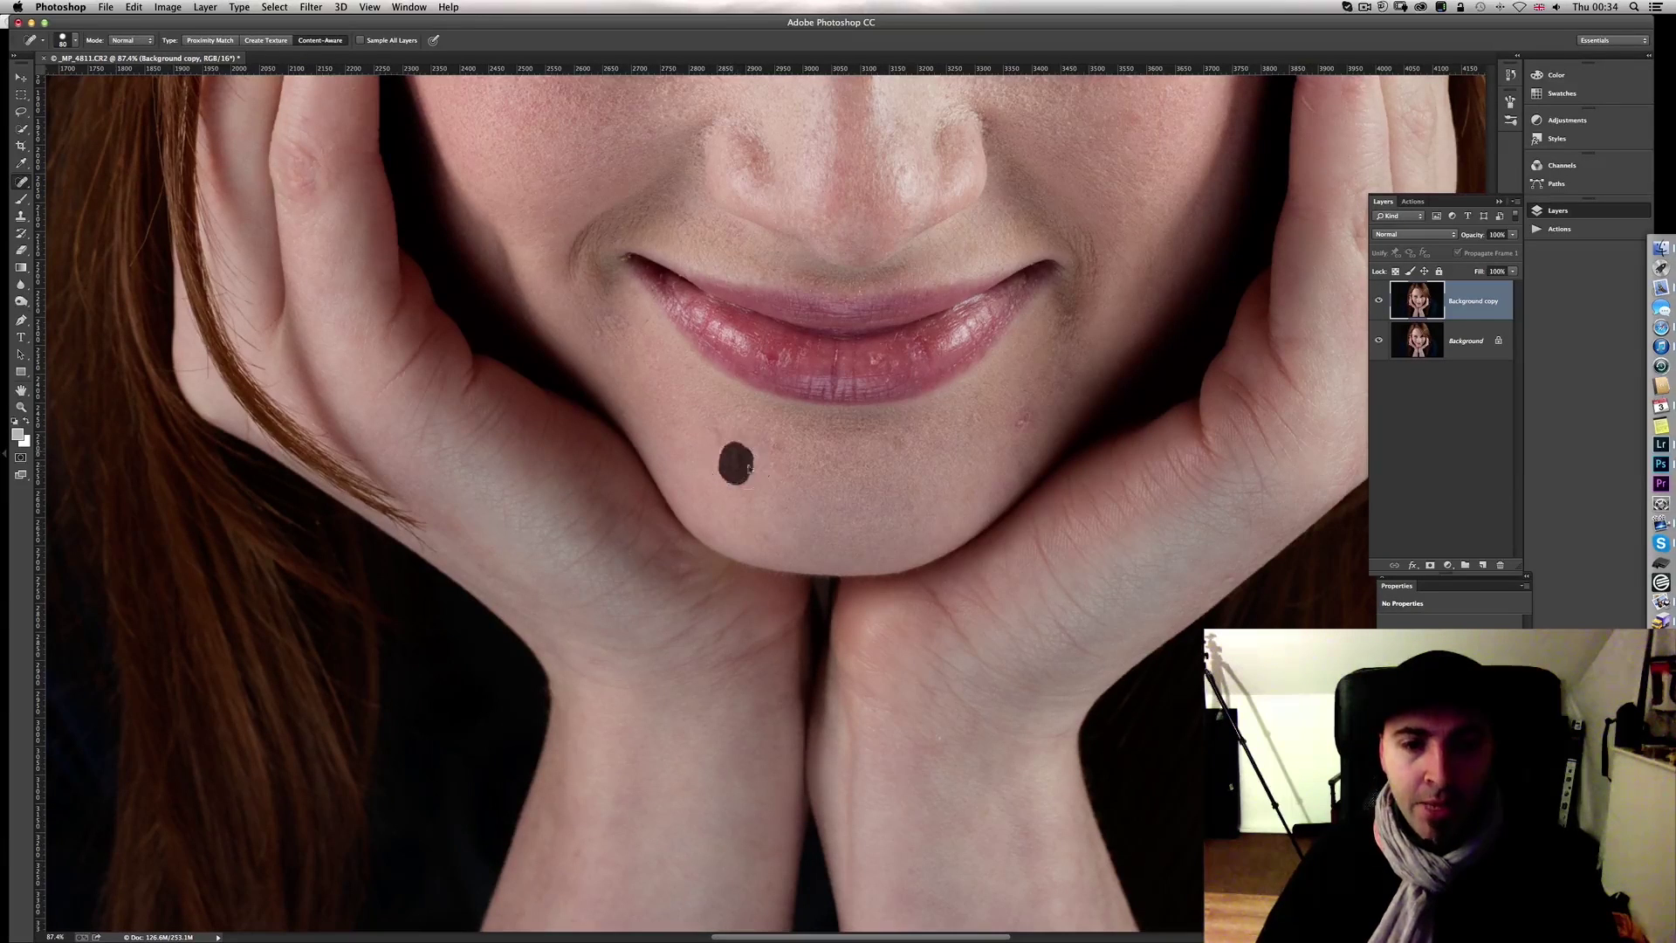
Step: Examine the skin of the face from forehead to chin at several magnifications for remaining blemishes
{"action": "key", "text": "super+0"}
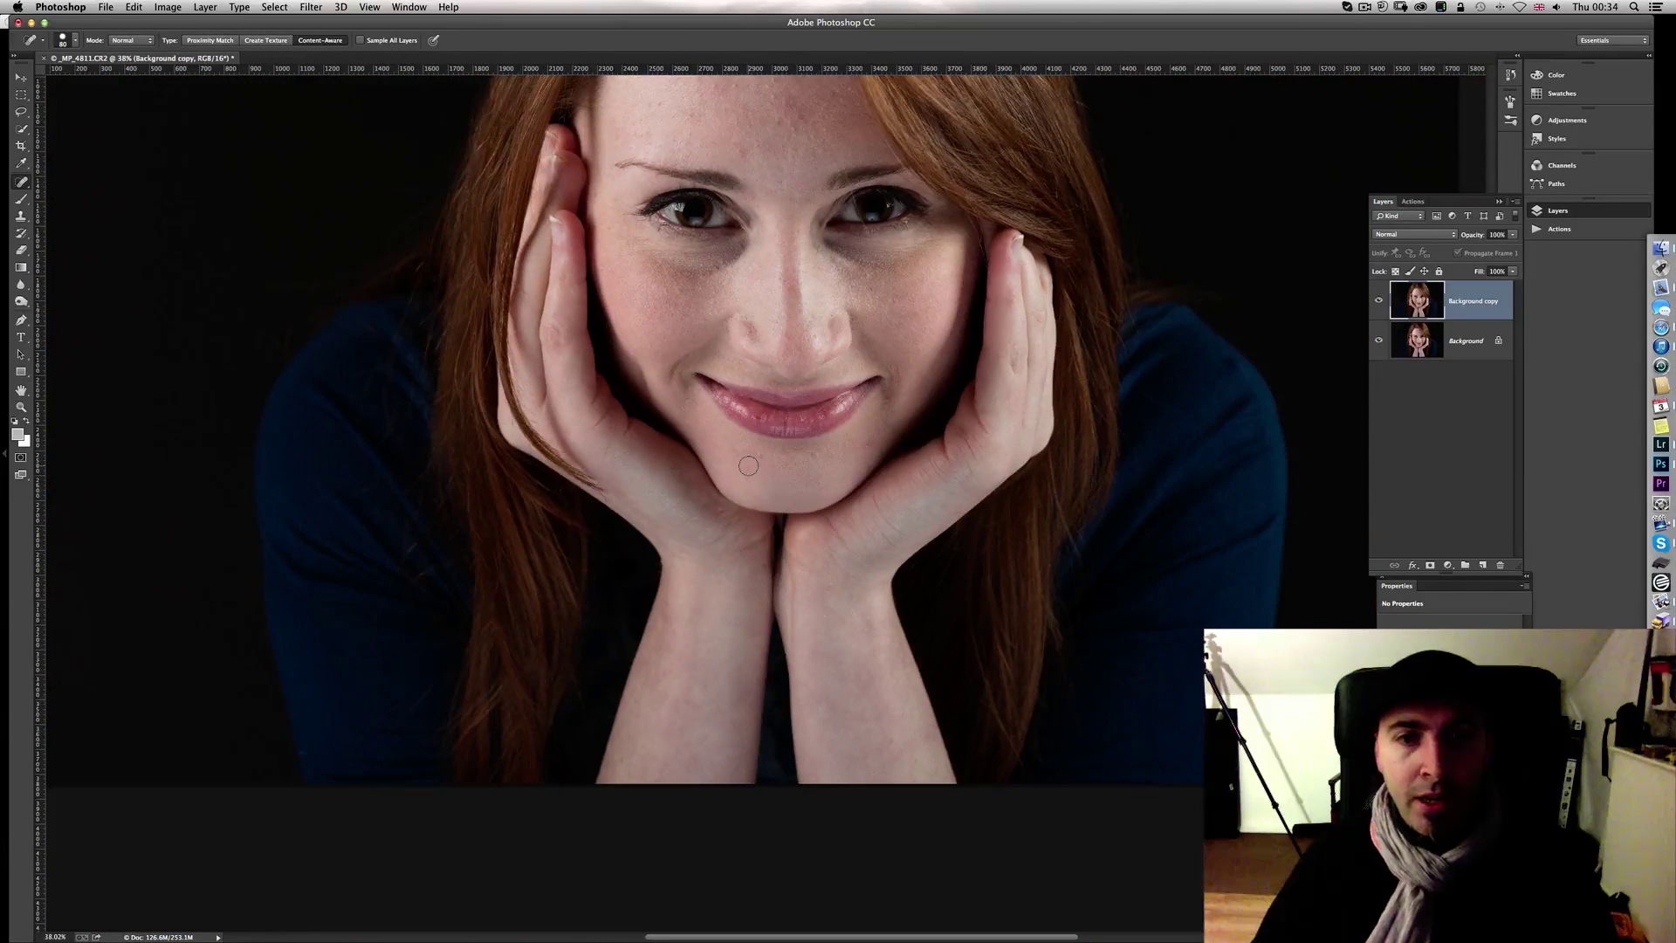
{"action": "scroll", "coordinate": [748, 466], "scroll_direction": "up", "scroll_amount": 3}
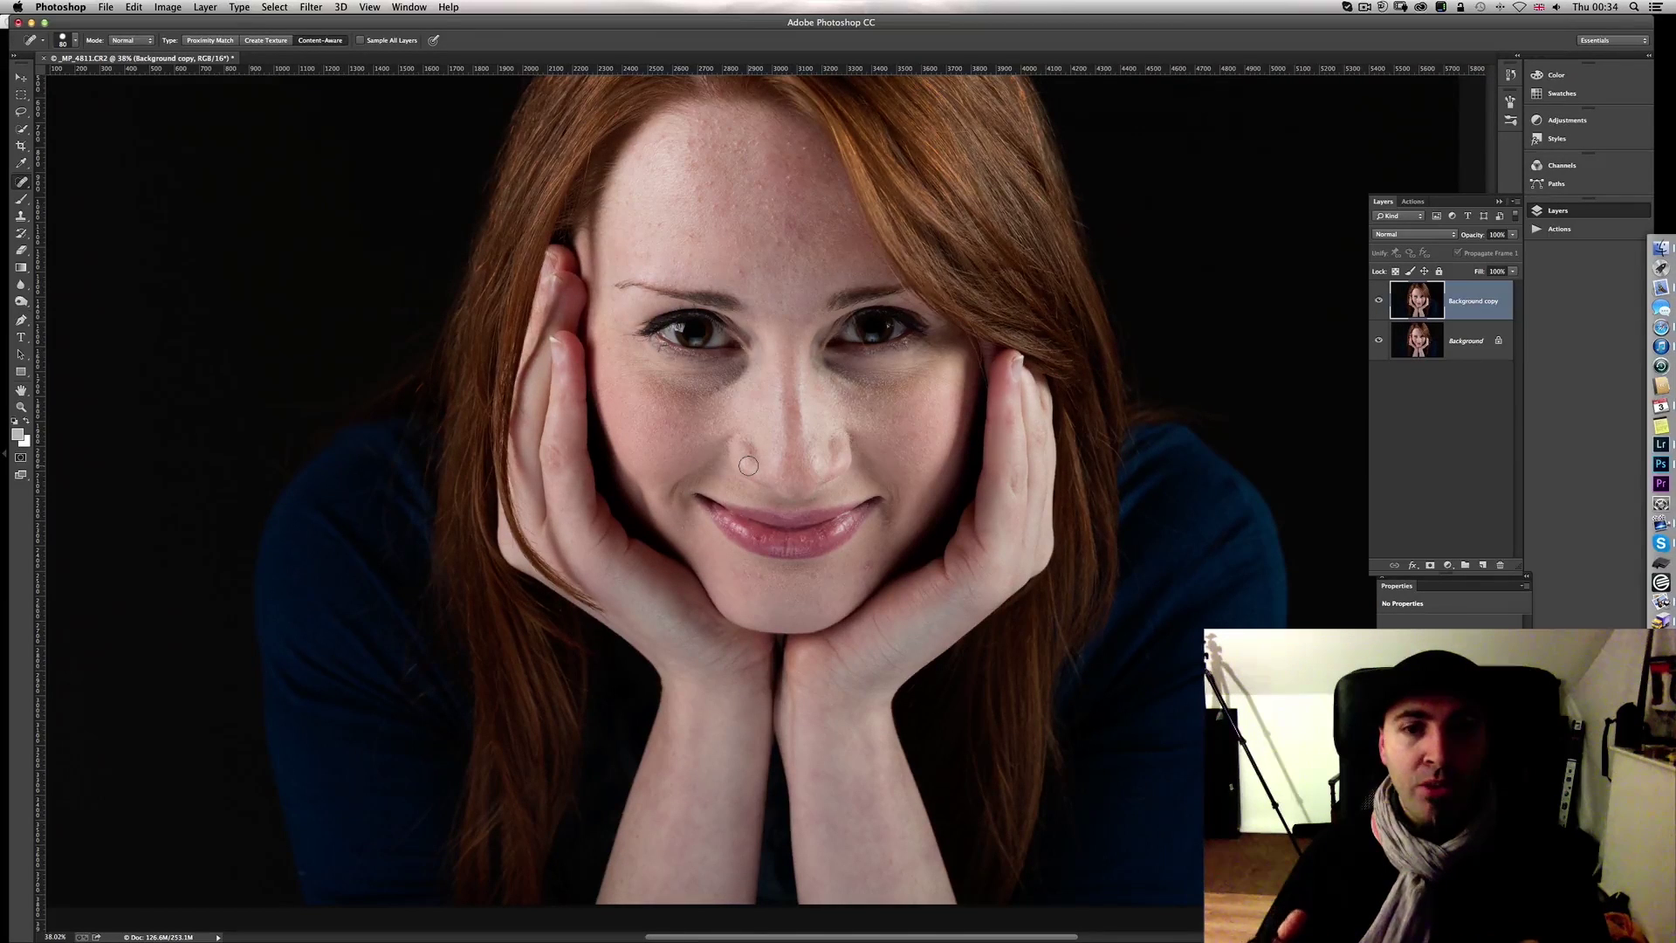
{"action": "scroll", "coordinate": [749, 465], "scroll_direction": "up", "scroll_amount": 2}
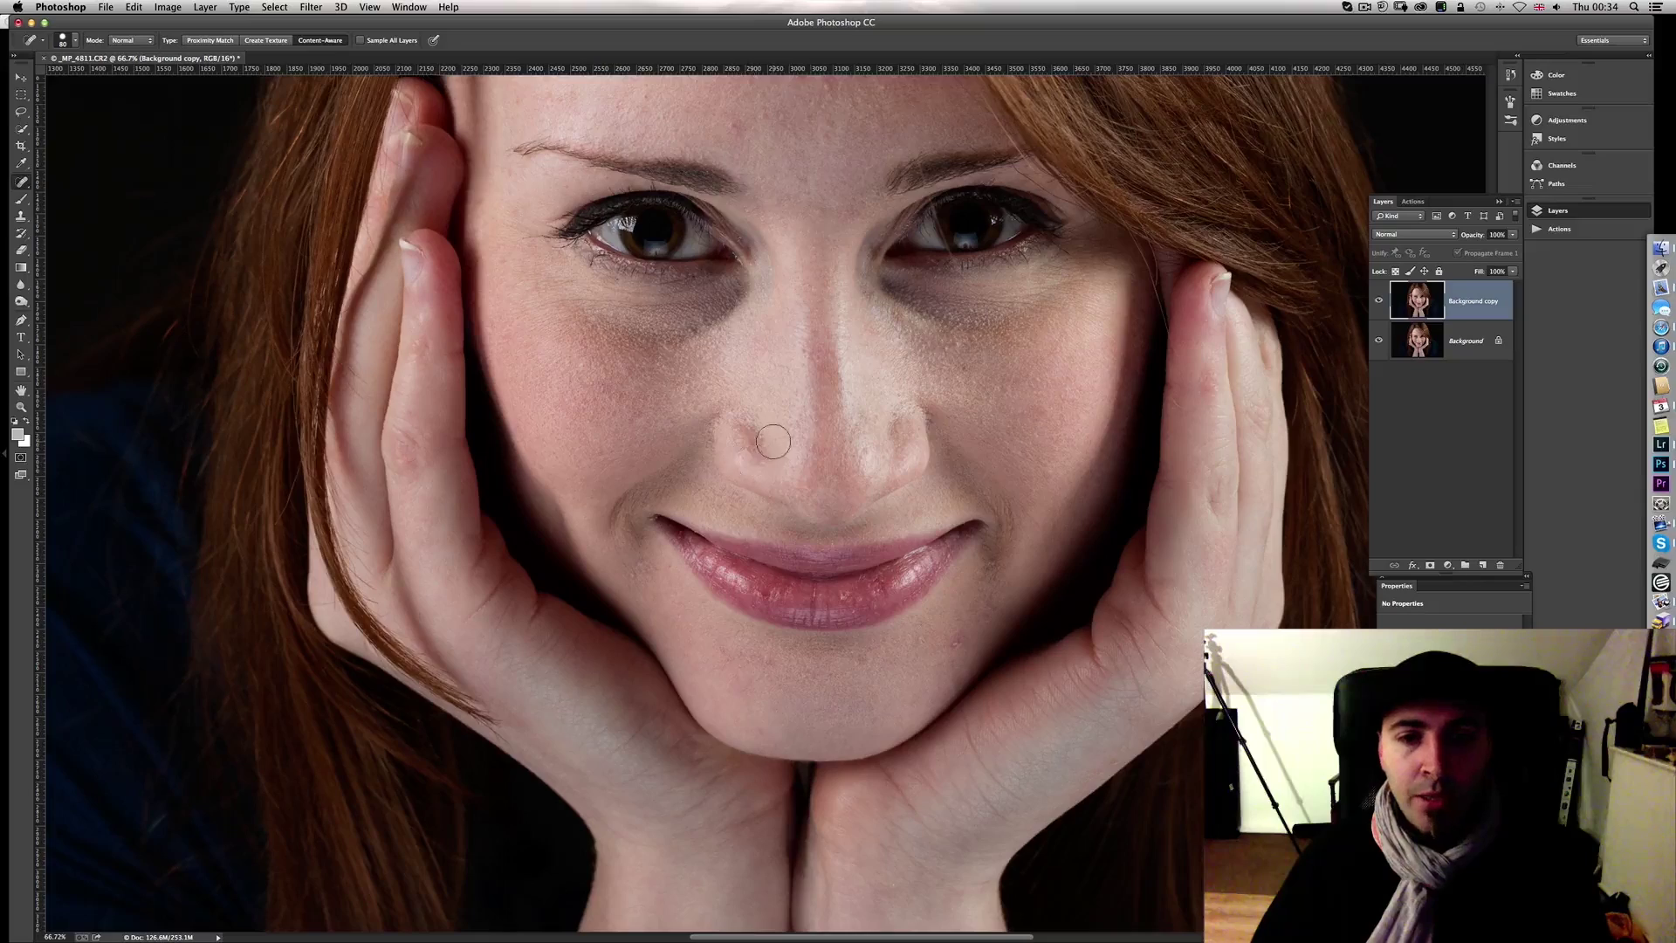
{"action": "scroll", "coordinate": [771, 443], "scroll_direction": "up", "scroll_amount": 2}
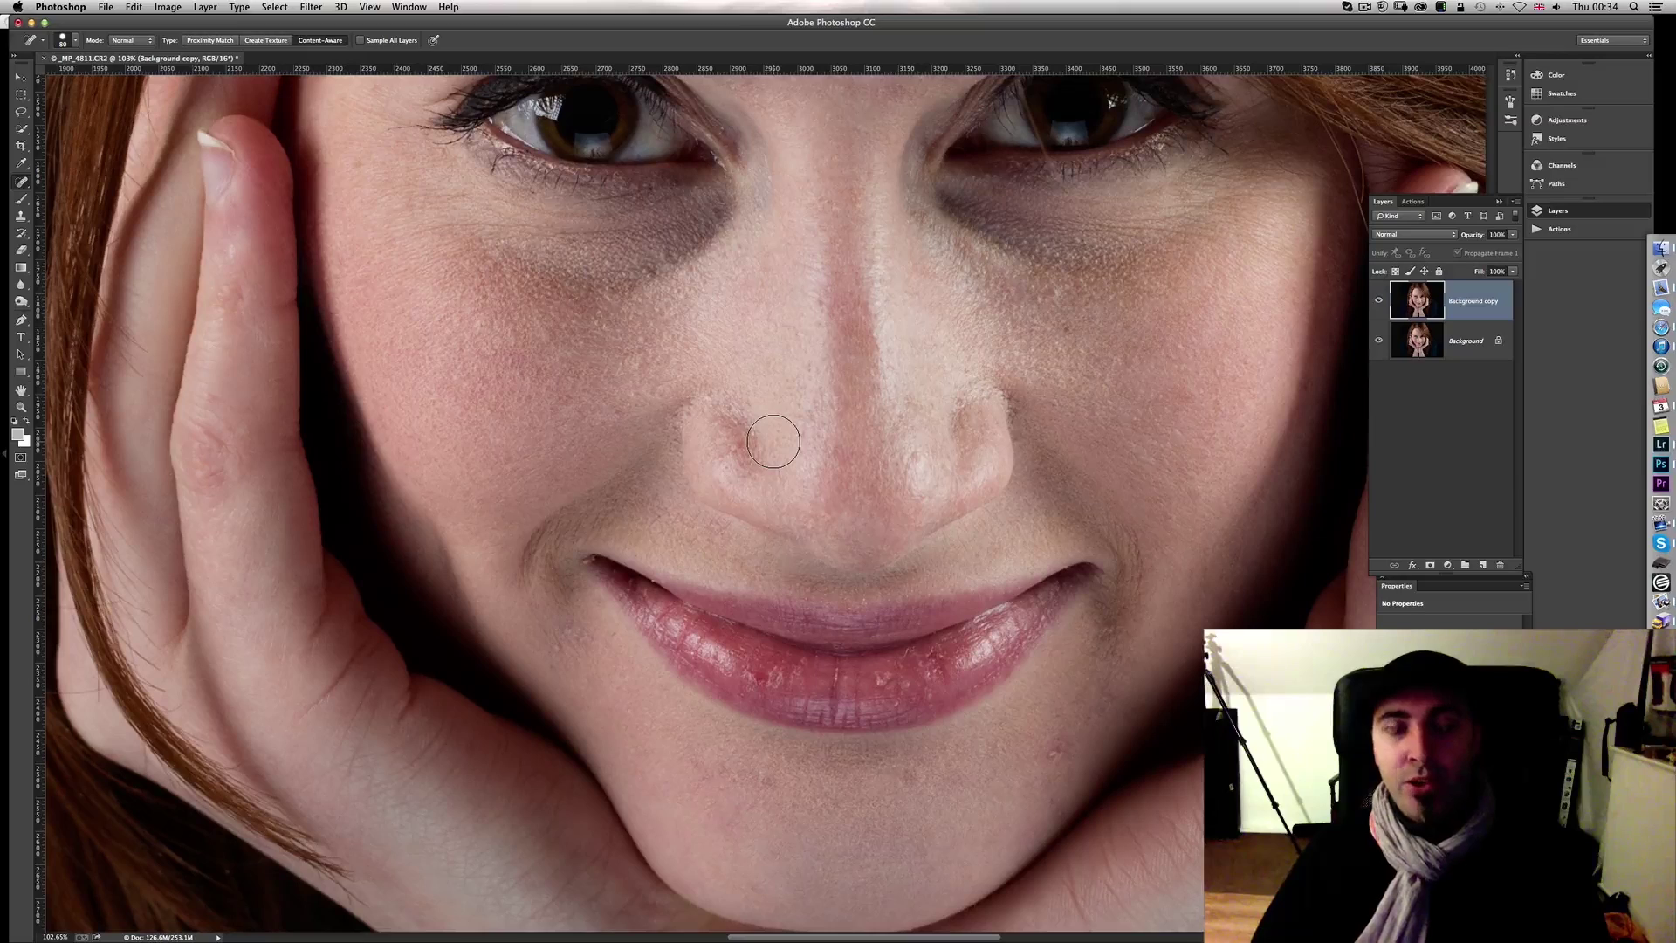
{"action": "scroll", "coordinate": [772, 442], "scroll_direction": "down", "scroll_amount": 3}
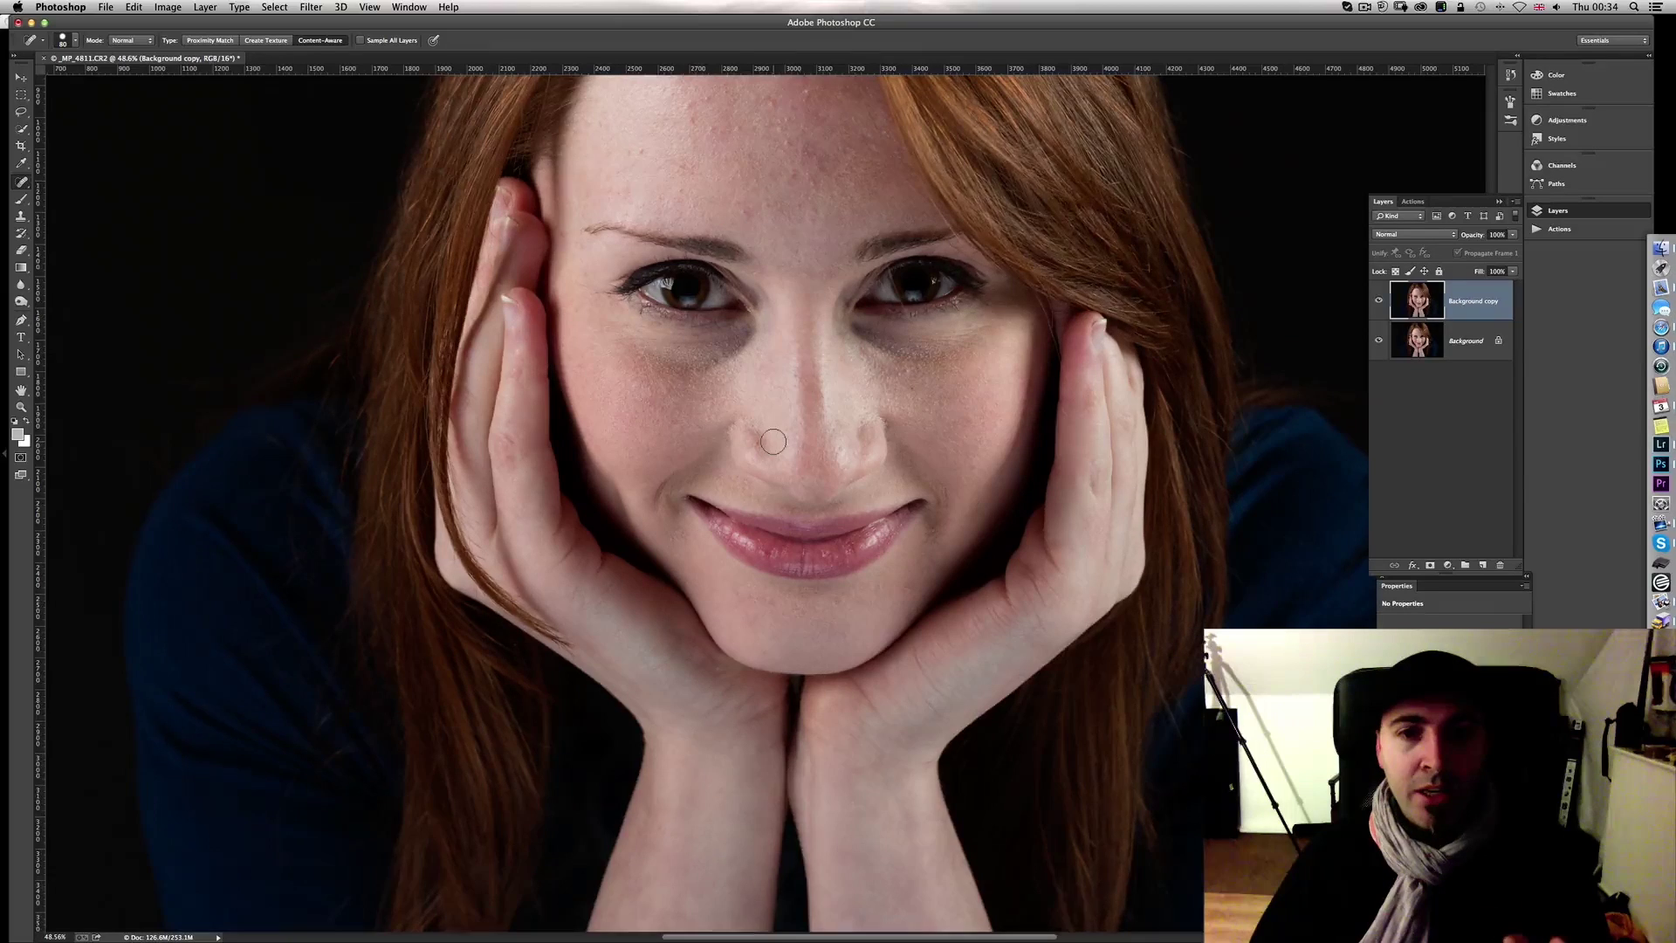
{"action": "scroll", "coordinate": [772, 442], "scroll_direction": "up", "scroll_amount": 5}
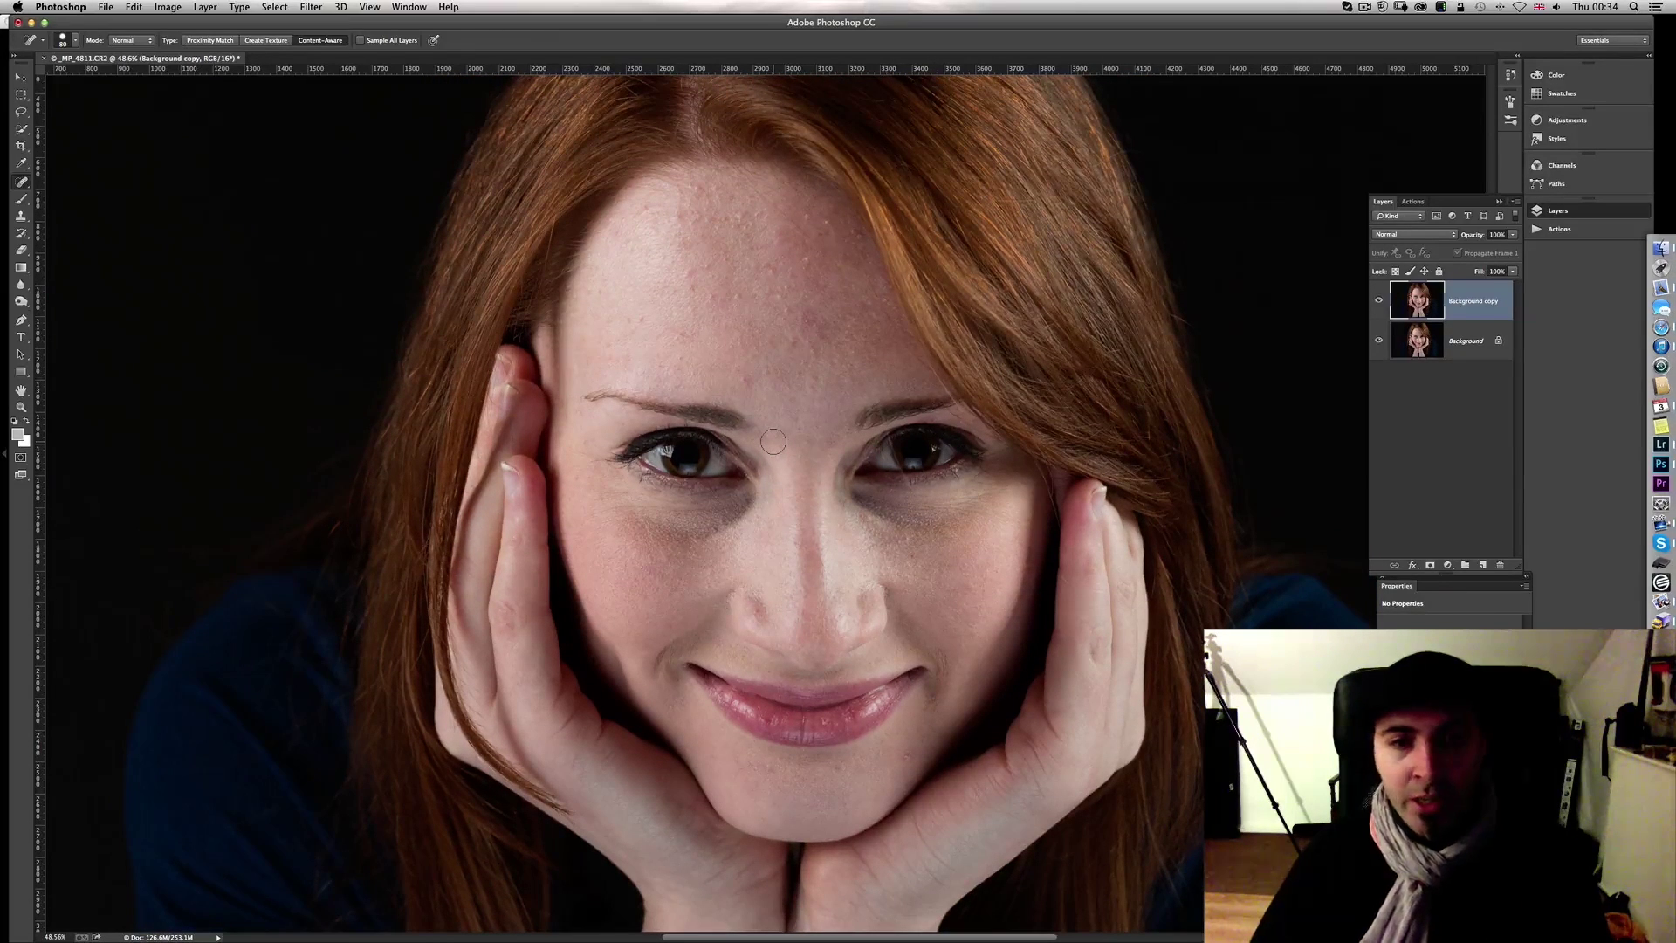
{"action": "scroll", "coordinate": [773, 442], "scroll_direction": "down", "scroll_amount": 2}
{"action": "scroll", "coordinate": [773, 441], "scroll_direction": "up", "scroll_amount": 3}
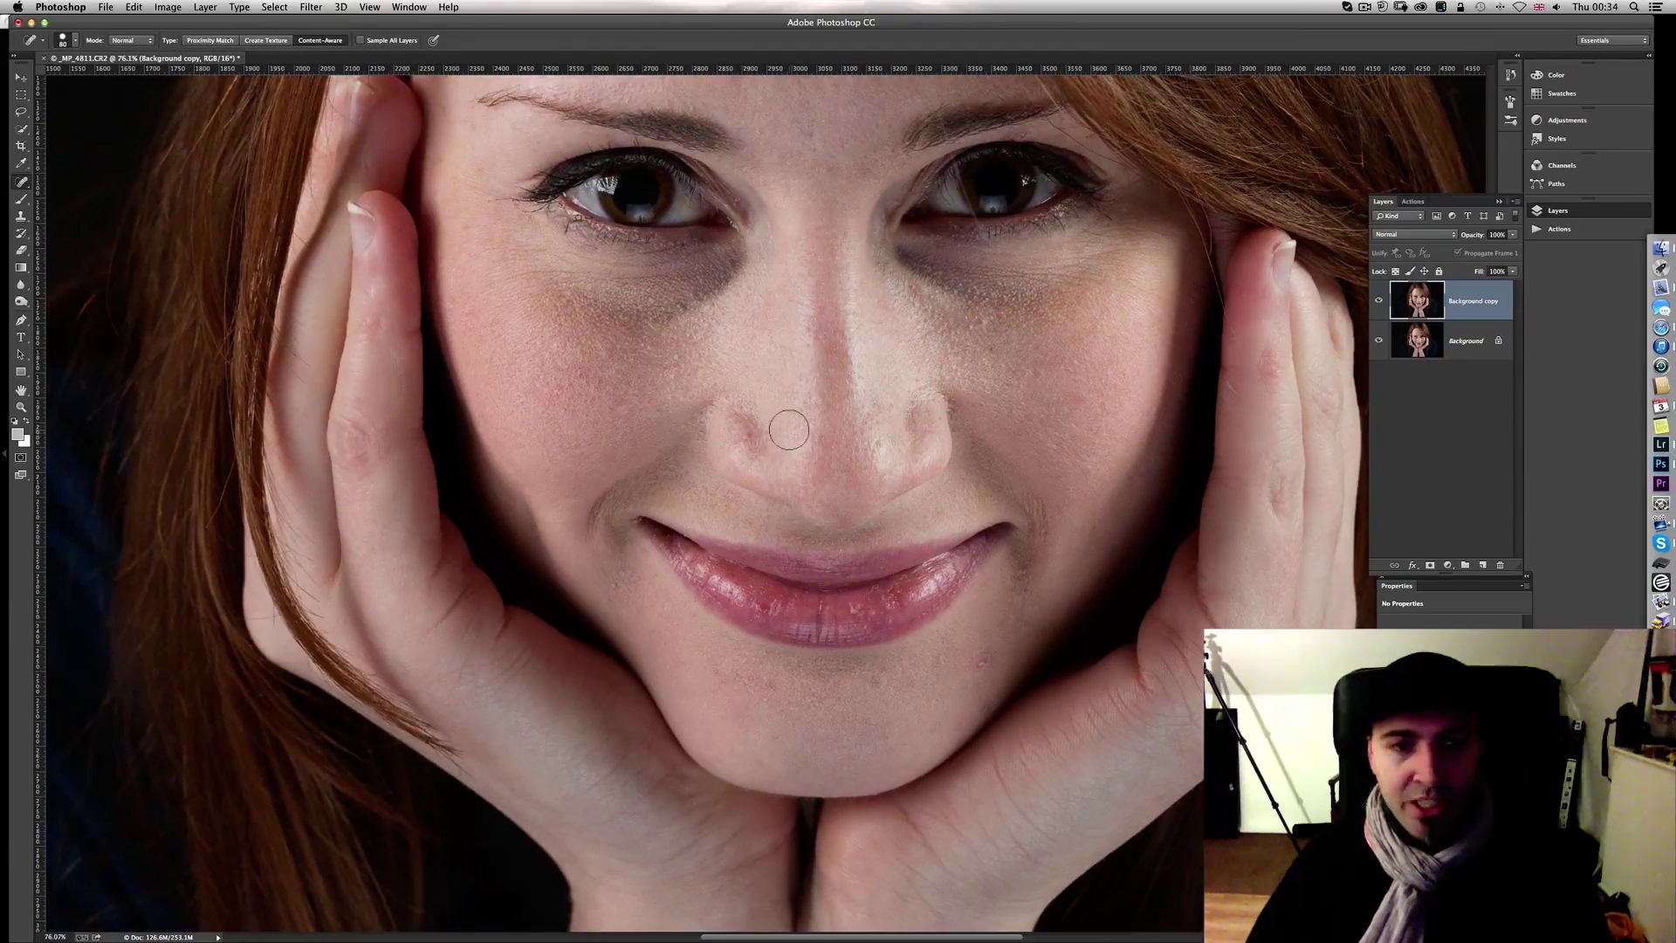
Step: Heal the small blemishes scattered across the centre and right side of the forehead with a smaller Spot Healing Brush
{"action": "scroll", "coordinate": [790, 428], "scroll_direction": "down", "scroll_amount": 3}
{"action": "scroll", "coordinate": [801, 420], "scroll_direction": "up", "scroll_amount": 1}
{"action": "key", "text": "bracketleft"}
{"action": "key", "text": "bracketleft"}
{"action": "key", "text": "bracketleft"}
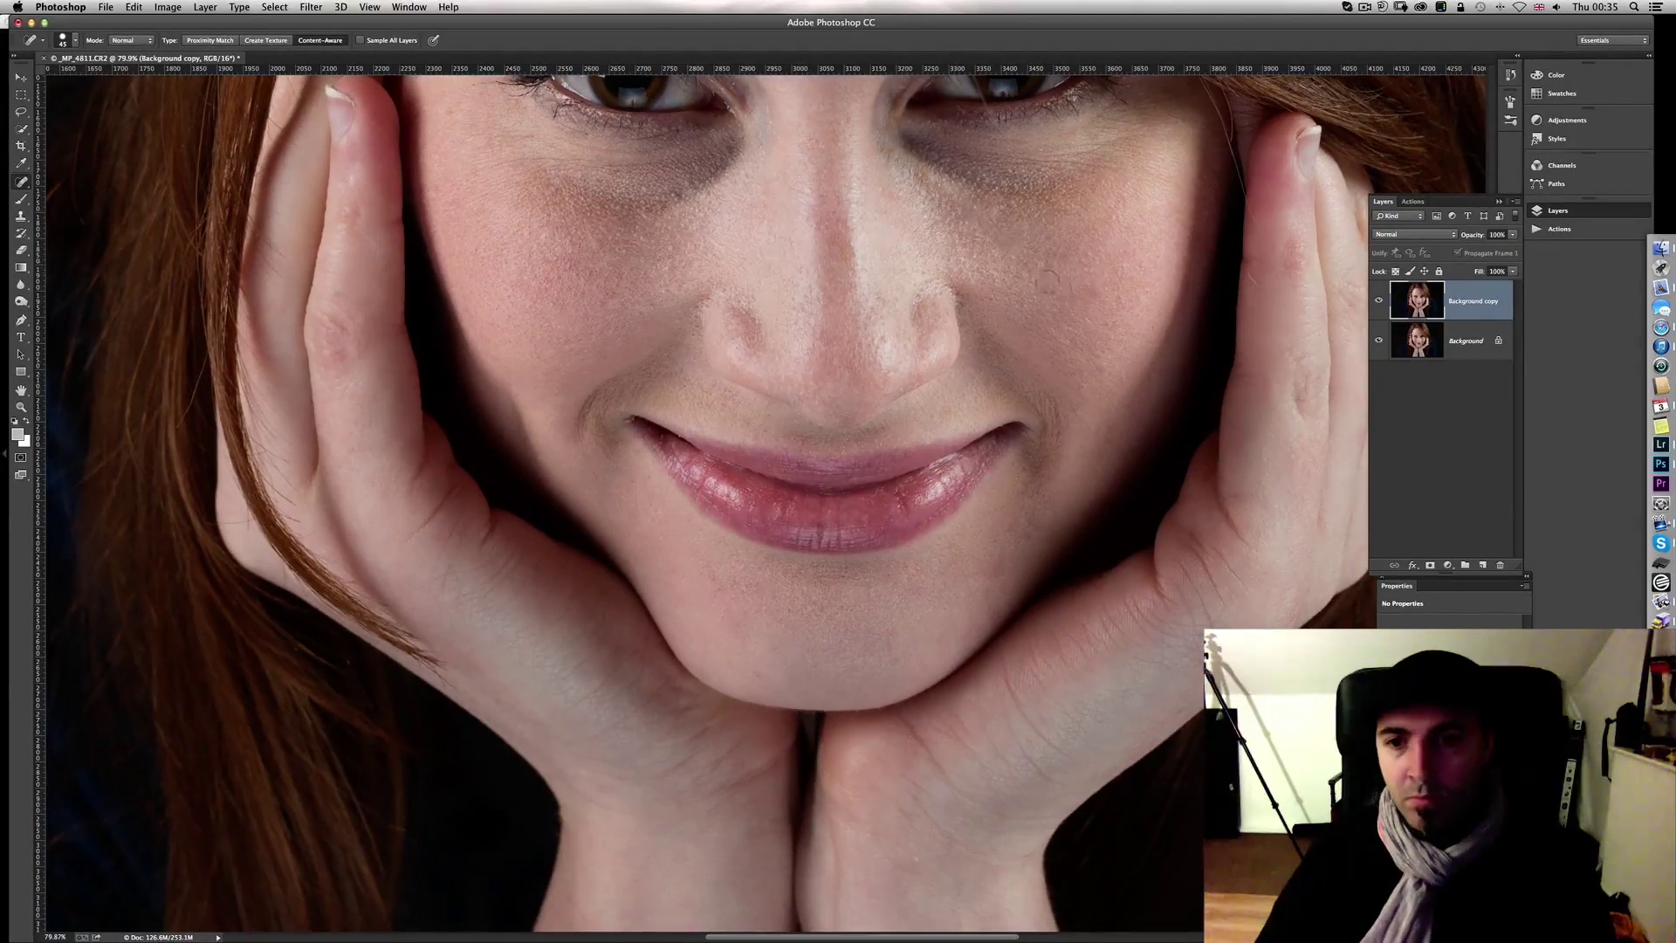
{"action": "scroll", "coordinate": [749, 258], "scroll_direction": "up", "scroll_amount": 10}
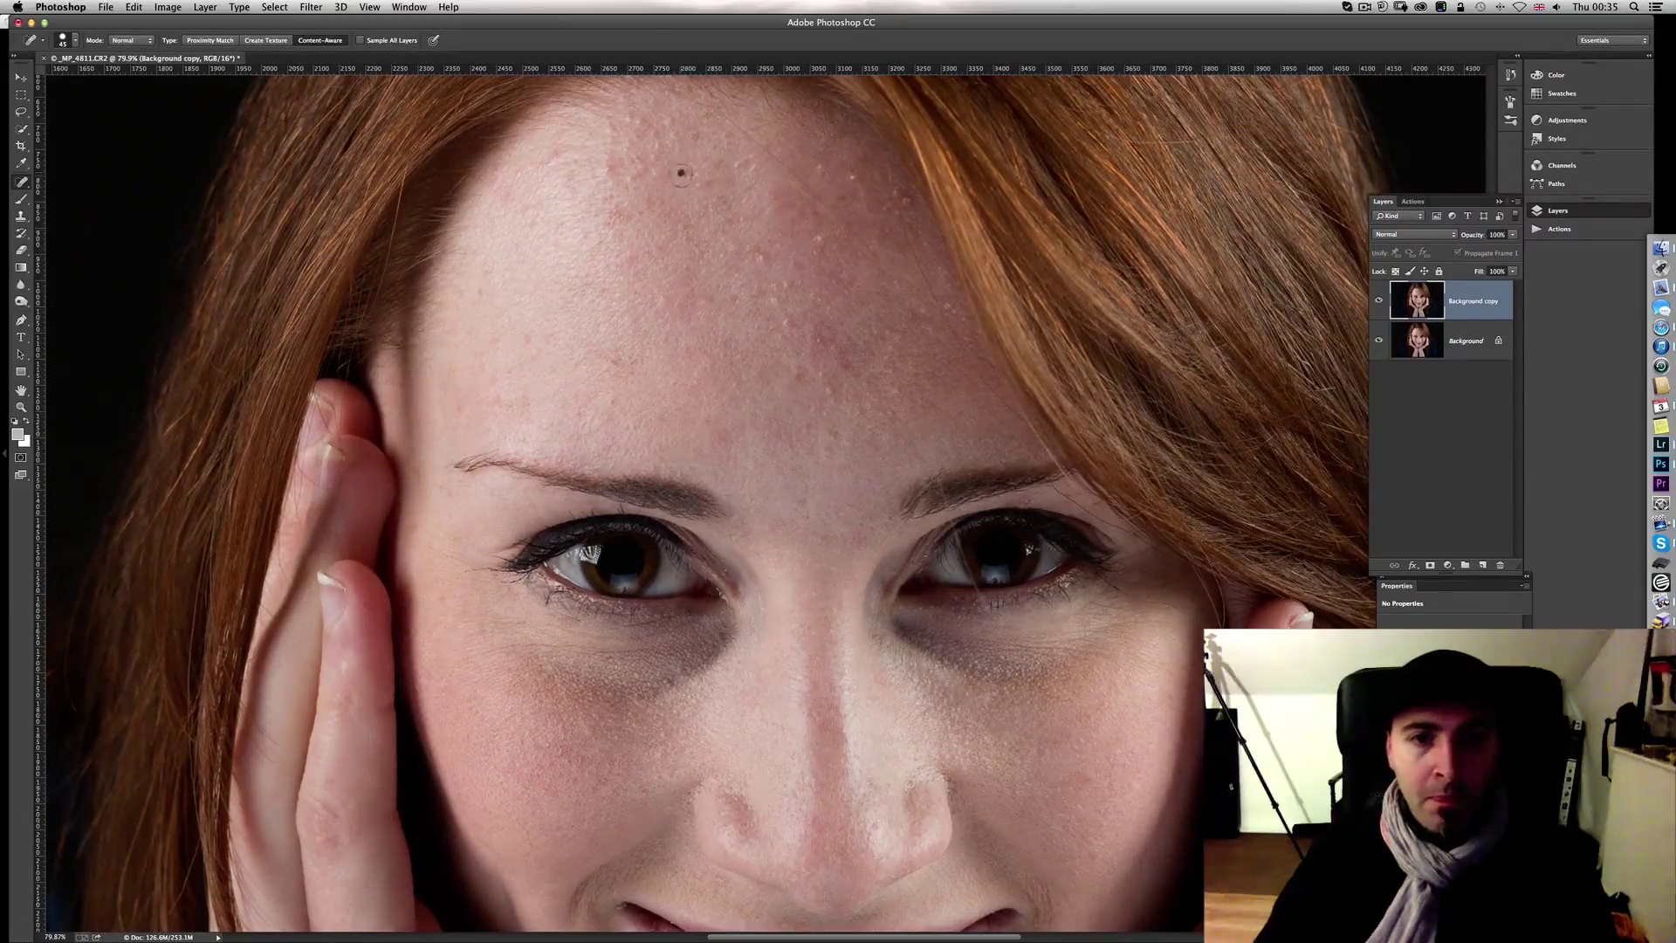
{"action": "left_click", "coordinate": [628, 180]}
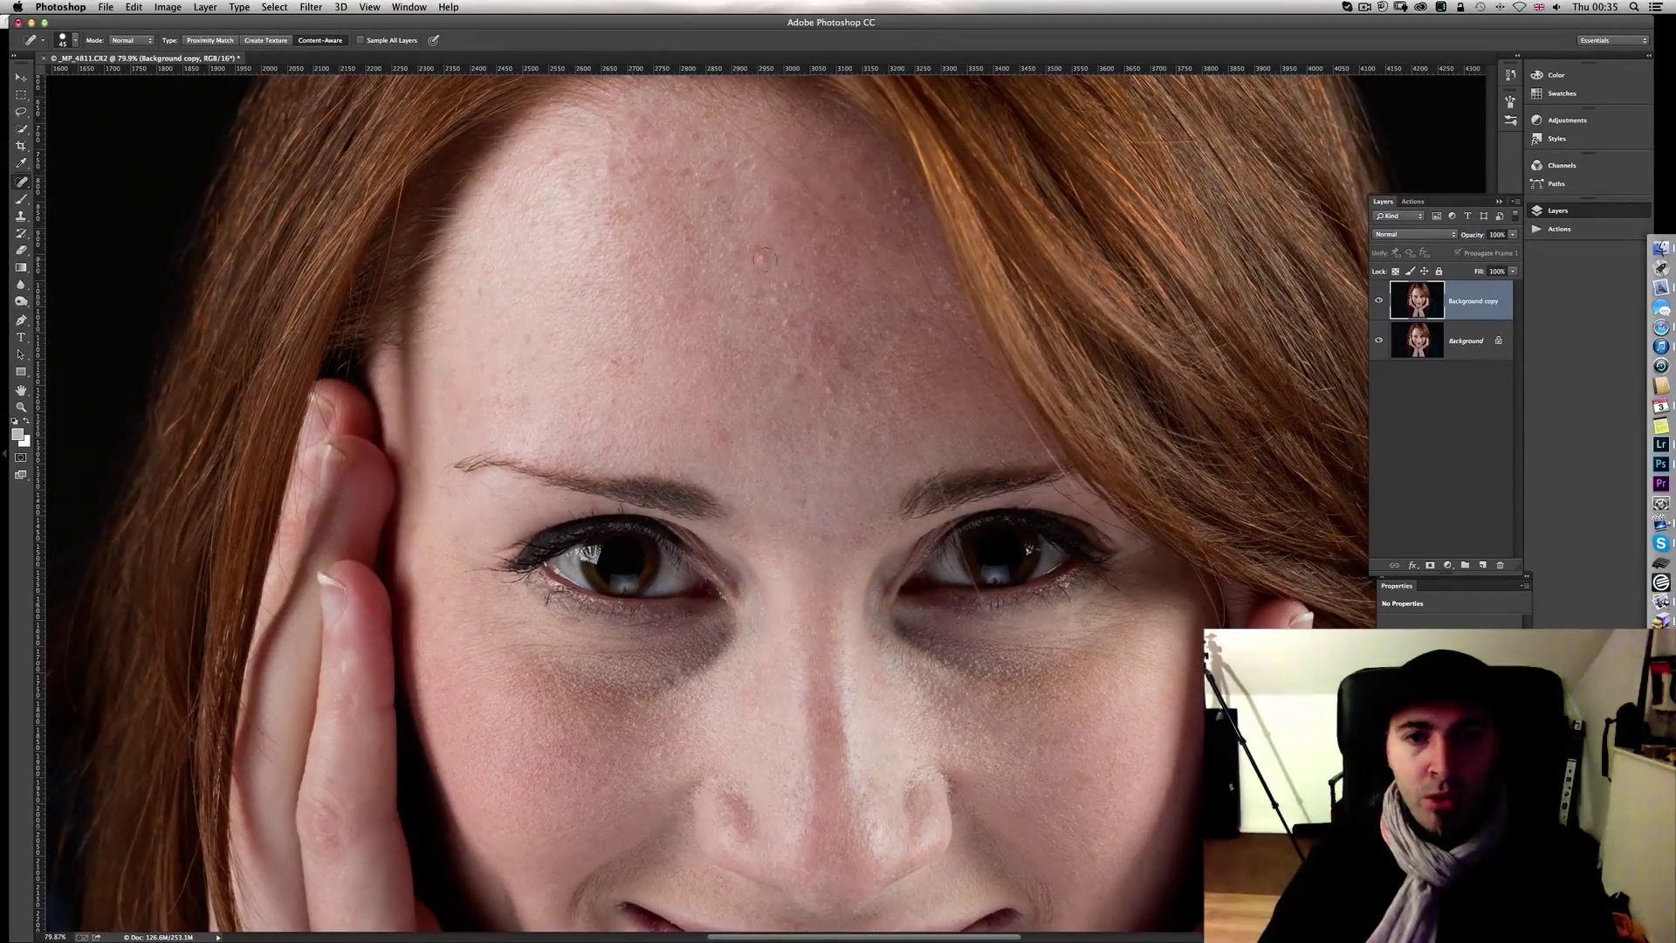
{"action": "left_click", "coordinate": [791, 324]}
{"action": "left_click", "coordinate": [891, 393]}
{"action": "left_click", "coordinate": [938, 336]}
{"action": "left_click", "coordinate": [922, 309]}
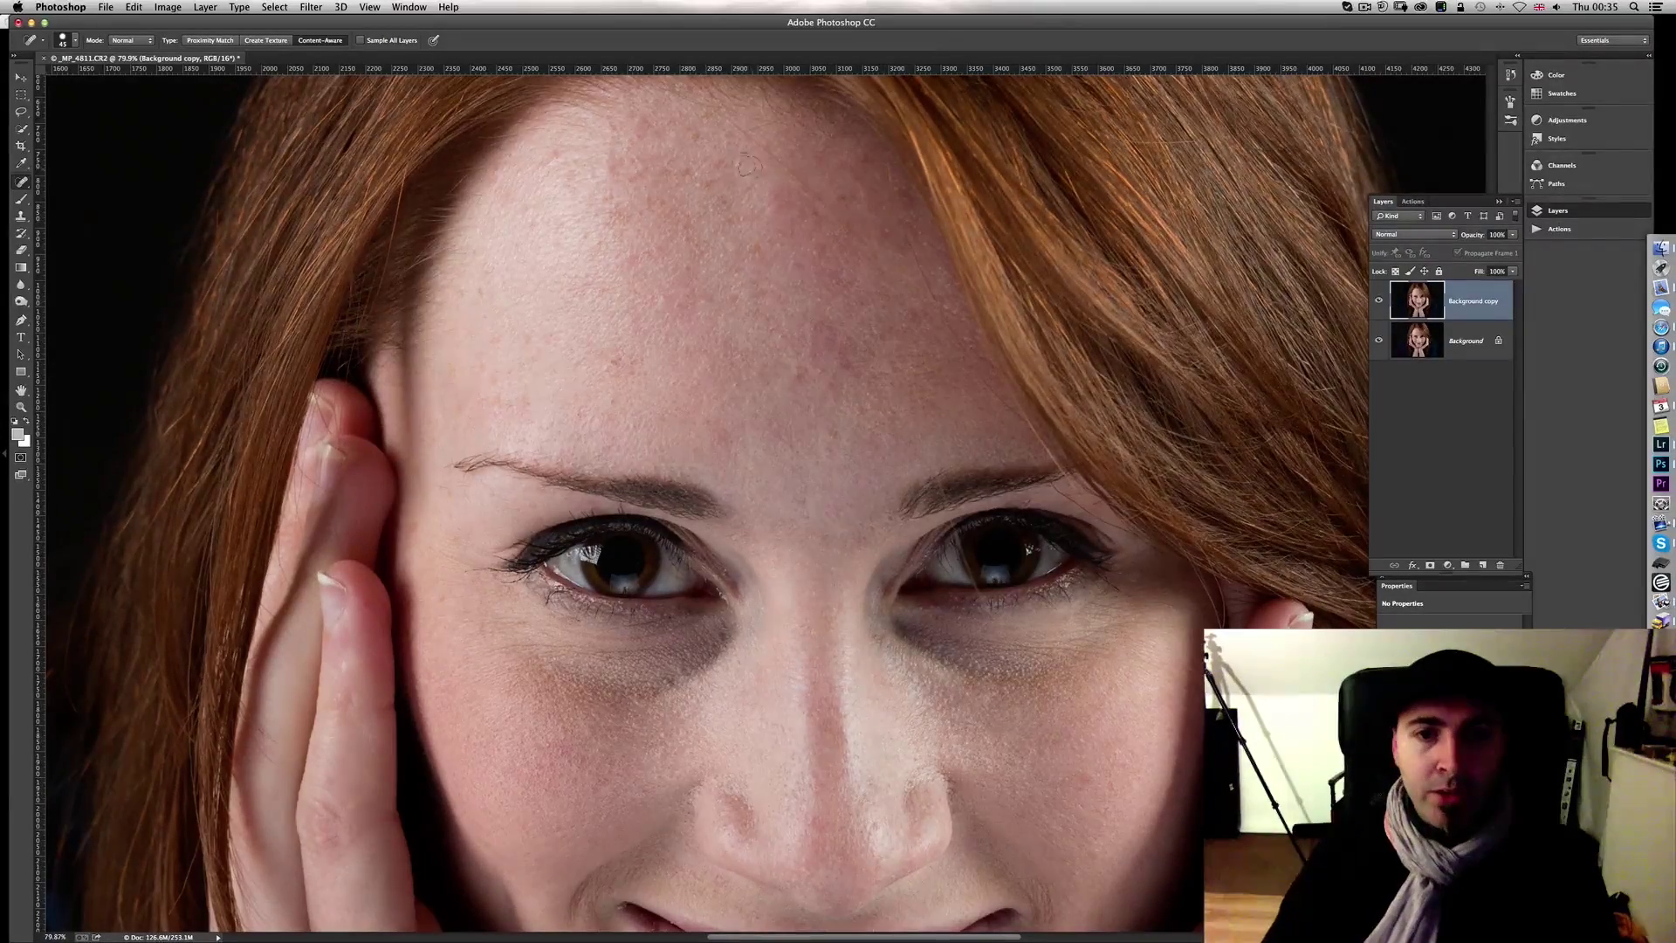
Step: Heal the remaining spots on the upper left forehead, beneath the left eye and above the right eye
{"action": "left_click", "coordinate": [603, 179]}
{"action": "left_click", "coordinate": [599, 199]}
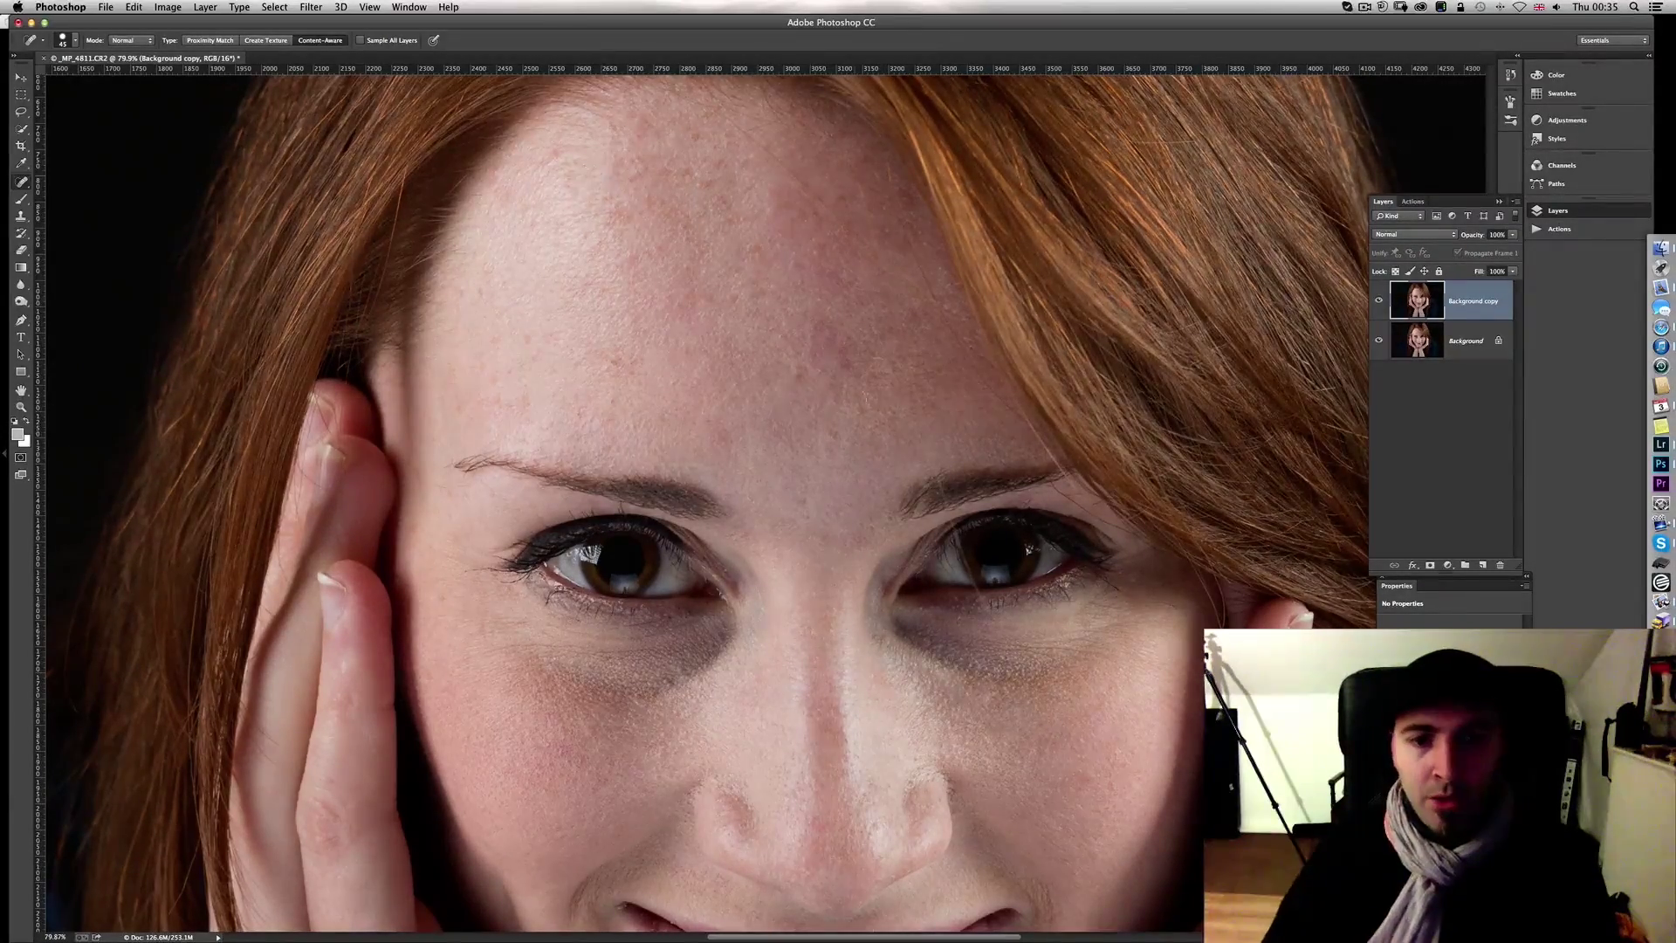
{"action": "left_click", "coordinate": [580, 622]}
{"action": "left_click", "coordinate": [671, 681]}
{"action": "left_click", "coordinate": [1030, 502]}
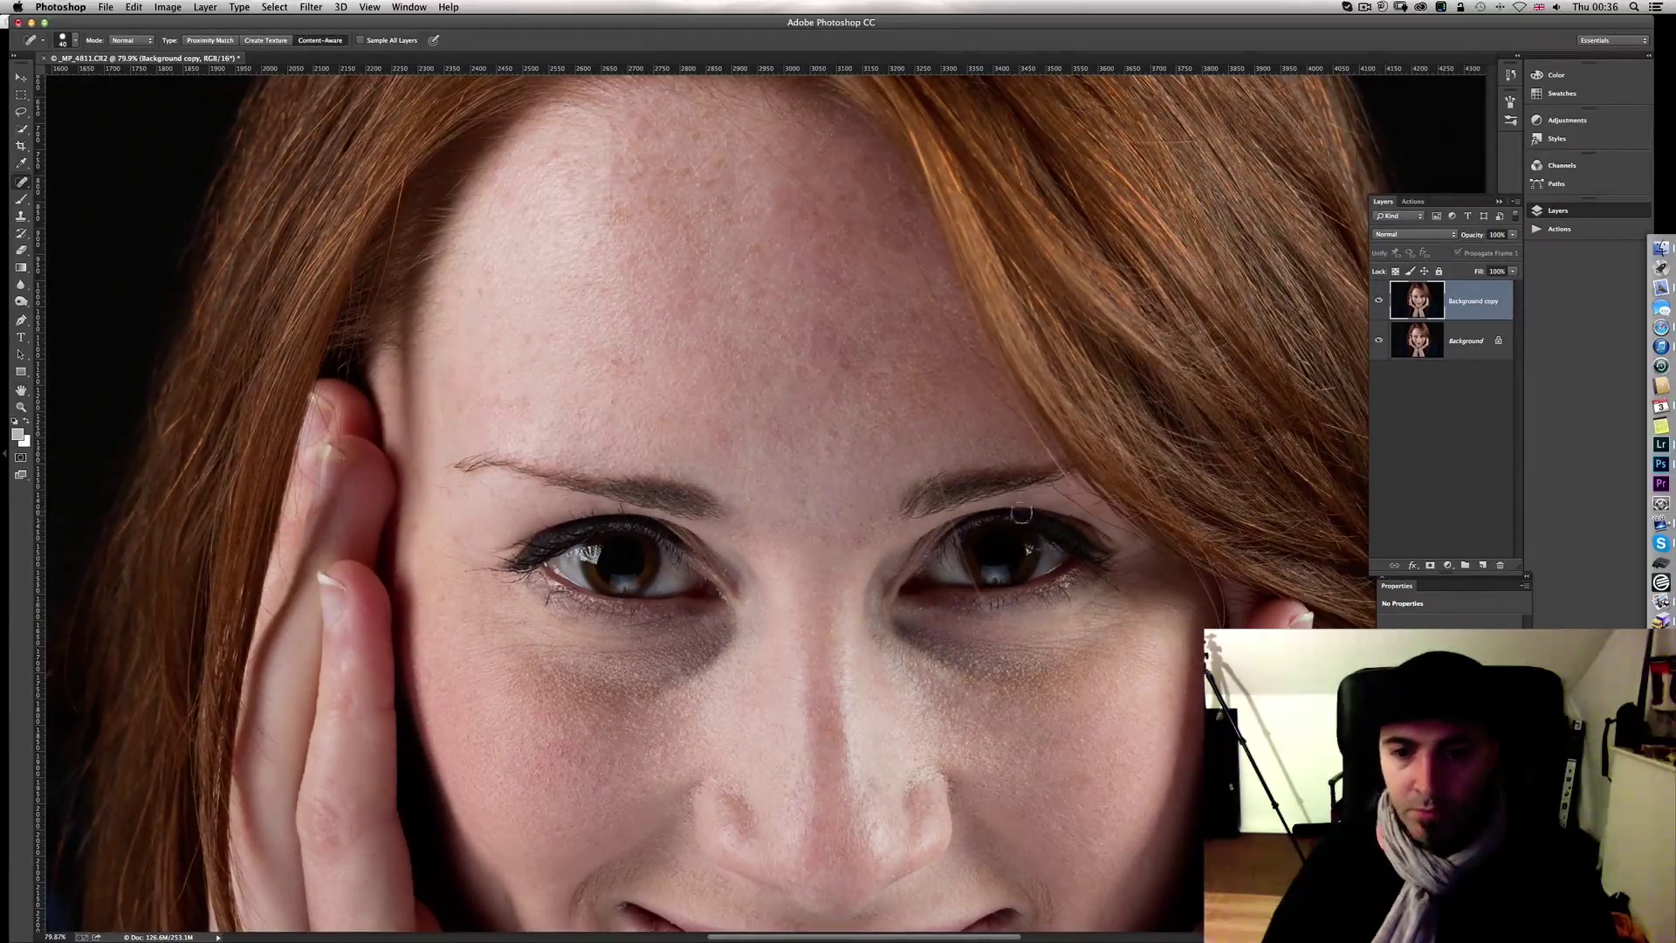
Step: Heal the finer skin bumps over the whole forehead up to the hairline with a further reduced Spot Healing Brush
{"action": "scroll", "coordinate": [888, 401], "scroll_direction": "up", "scroll_amount": 5}
{"action": "scroll", "coordinate": [888, 401], "scroll_direction": "up", "scroll_amount": 2}
{"action": "key", "text": "bracketleft"}
{"action": "key", "text": "bracketleft"}
{"action": "left_click_drag", "start_coordinate": [583, 196], "coordinate": [814, 410]}
{"action": "left_click_drag", "start_coordinate": [666, 271], "coordinate": [747, 344]}
{"action": "left_click", "coordinate": [715, 305]}
{"action": "left_click_drag", "start_coordinate": [780, 285], "coordinate": [854, 570]}
{"action": "mouse_move", "coordinate": [821, 260]}
{"action": "left_mouse_down"}
{"action": "mouse_move", "coordinate": [900, 485]}
{"action": "mouse_move", "coordinate": [1004, 626]}
{"action": "left_mouse_up"}
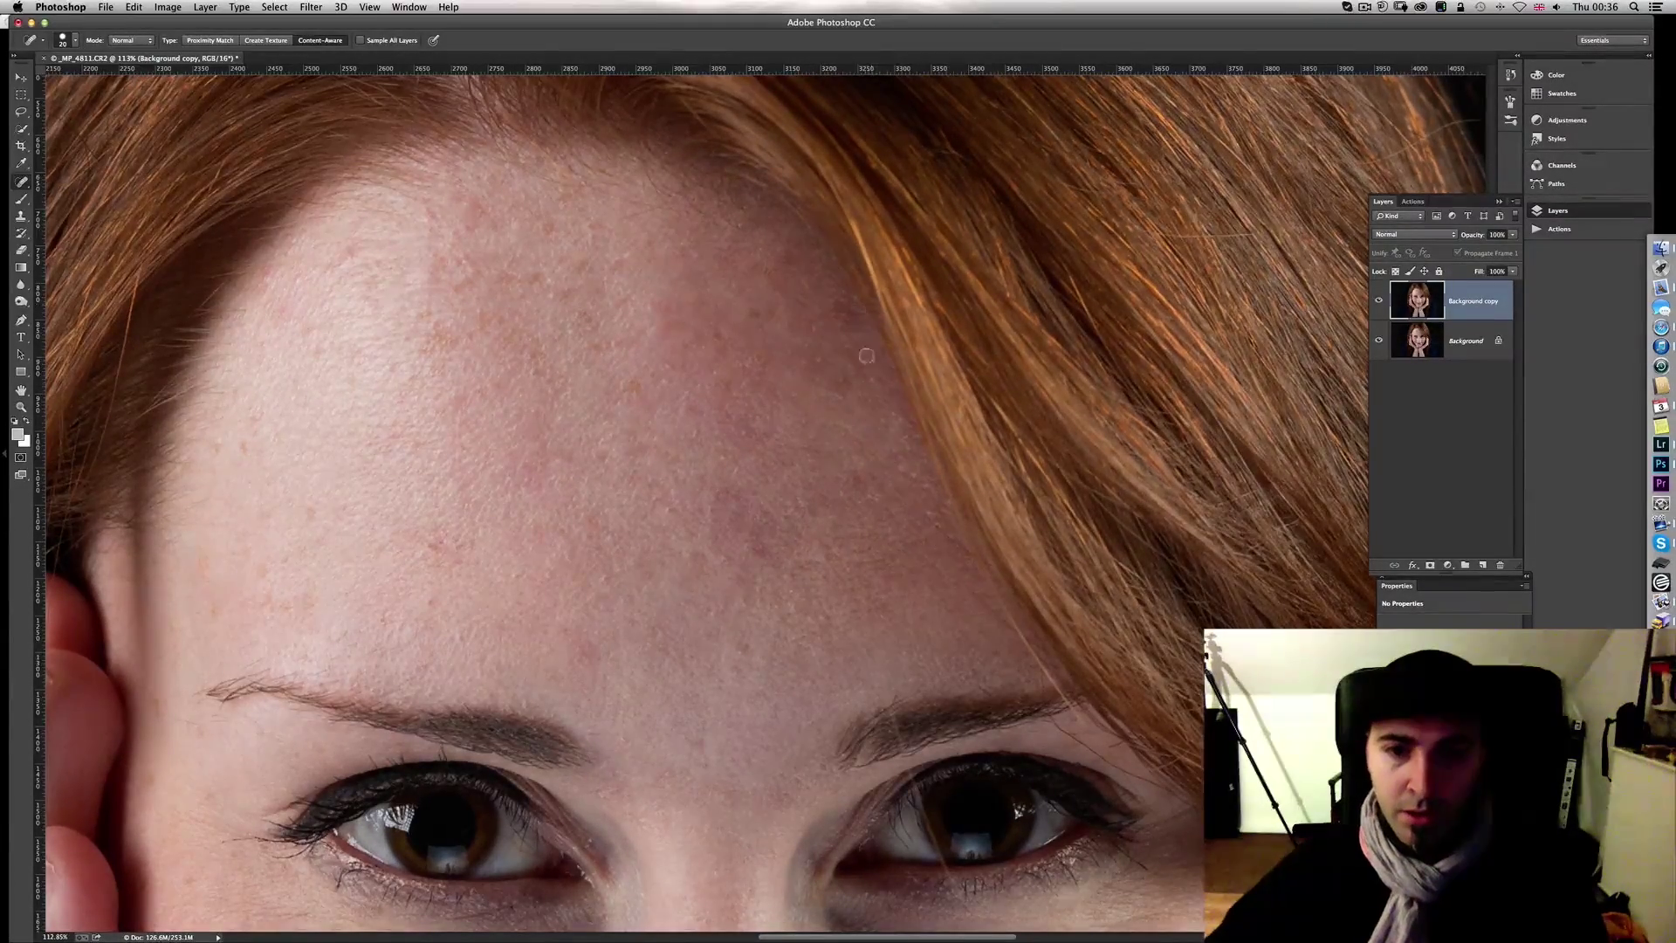
{"action": "left_click_drag", "start_coordinate": [620, 222], "coordinate": [670, 200]}
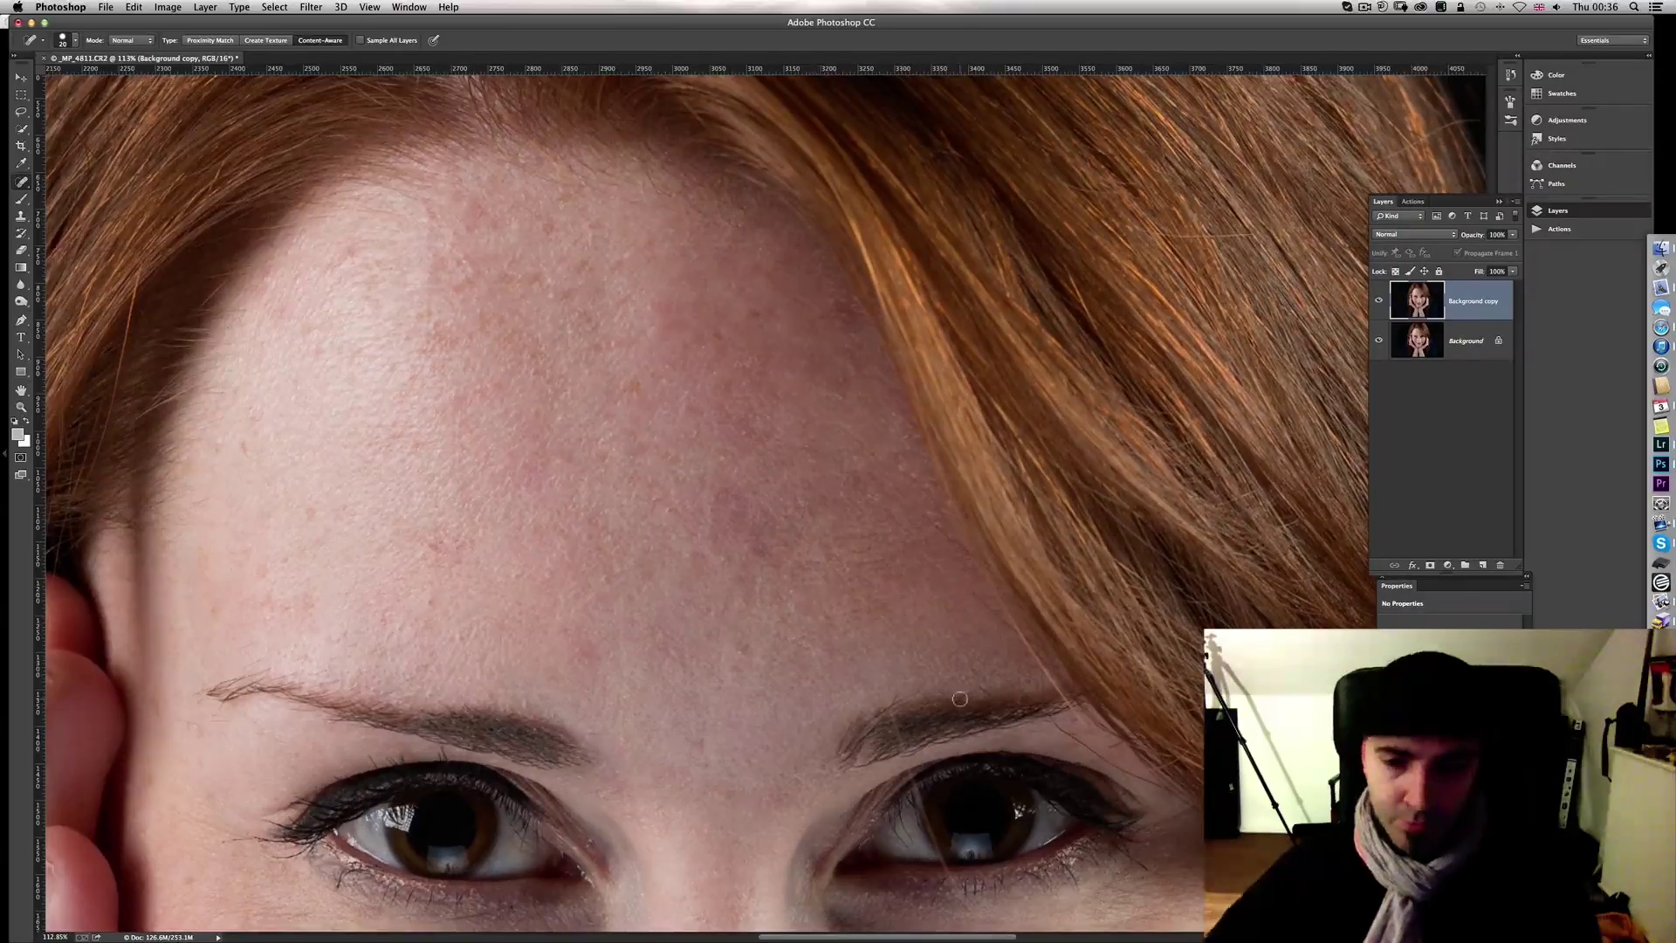
Step: Heal the small spots and stray hairs around the right eyebrow, eye and temple
{"action": "scroll", "coordinate": [681, 262], "scroll_direction": "down", "scroll_amount": 8}
{"action": "scroll", "coordinate": [681, 262], "scroll_direction": "right", "scroll_amount": 4}
{"action": "left_click_drag", "start_coordinate": [690, 319], "coordinate": [720, 421]}
{"action": "left_click_drag", "start_coordinate": [748, 503], "coordinate": [782, 561]}
{"action": "mouse_move", "coordinate": [843, 302]}
{"action": "left_mouse_down"}
{"action": "mouse_move", "coordinate": [869, 366]}
{"action": "mouse_move", "coordinate": [955, 414]}
{"action": "mouse_move", "coordinate": [797, 247]}
{"action": "mouse_move", "coordinate": [992, 500]}
{"action": "mouse_move", "coordinate": [1052, 534]}
{"action": "left_mouse_up"}
{"action": "left_click_drag", "start_coordinate": [908, 377], "coordinate": [940, 428]}
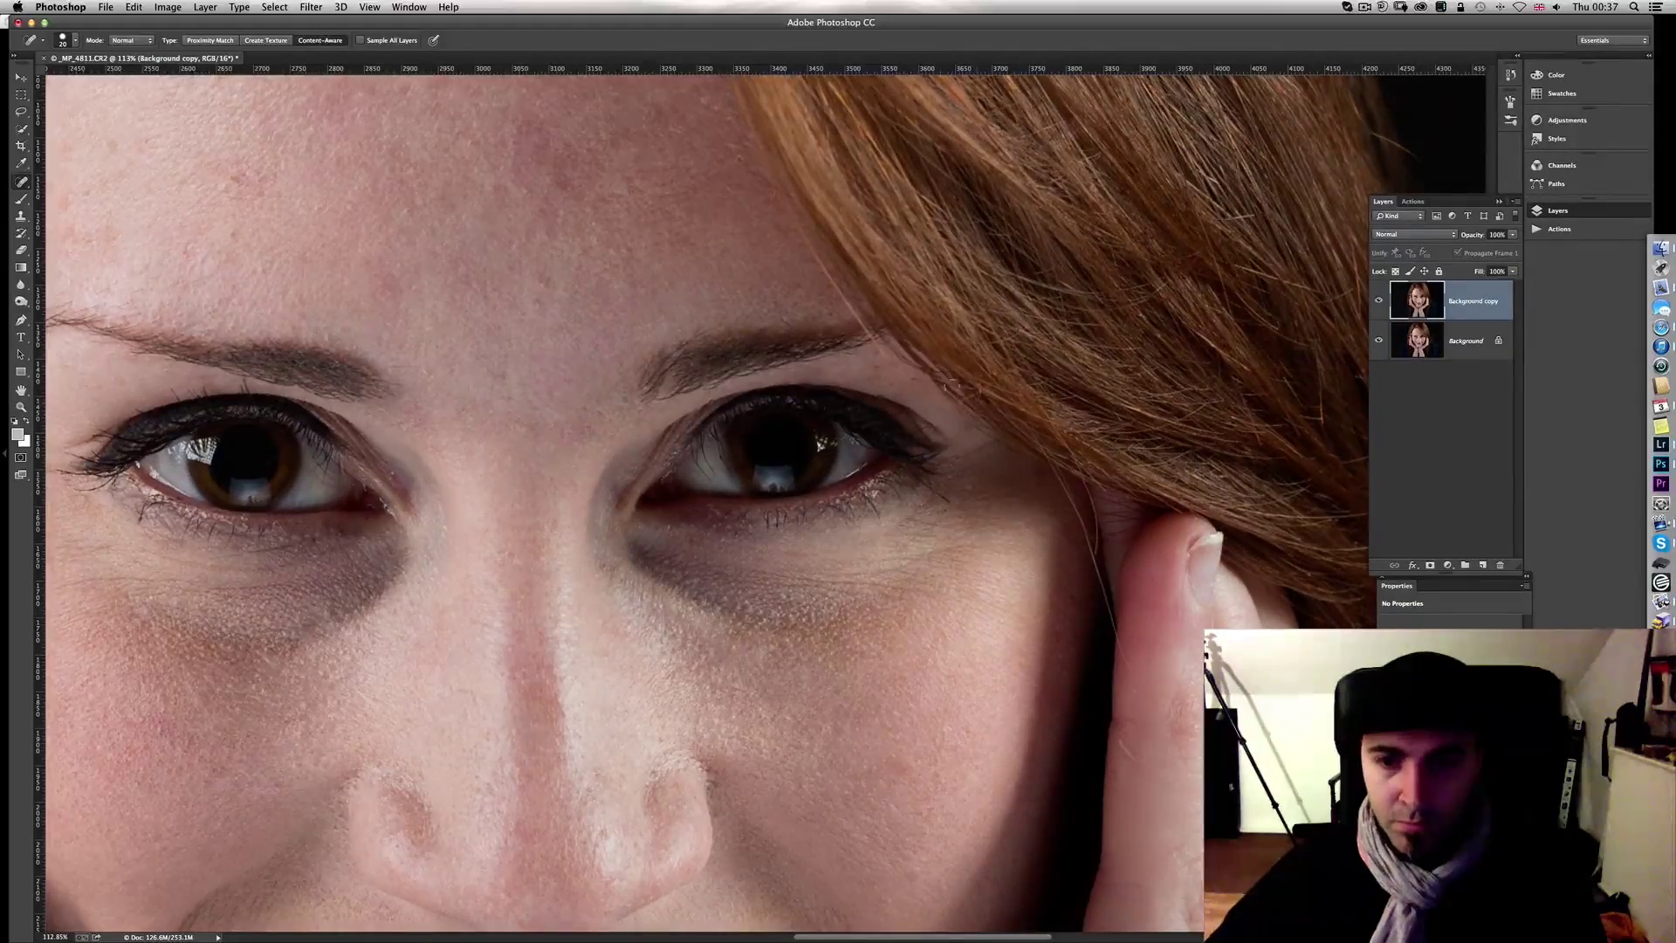
Step: Remove the stray hairs crossing the crown and the right side of the hair with the Spot Healing Brush
{"action": "scroll", "coordinate": [484, 576], "scroll_direction": "up", "scroll_amount": 15}
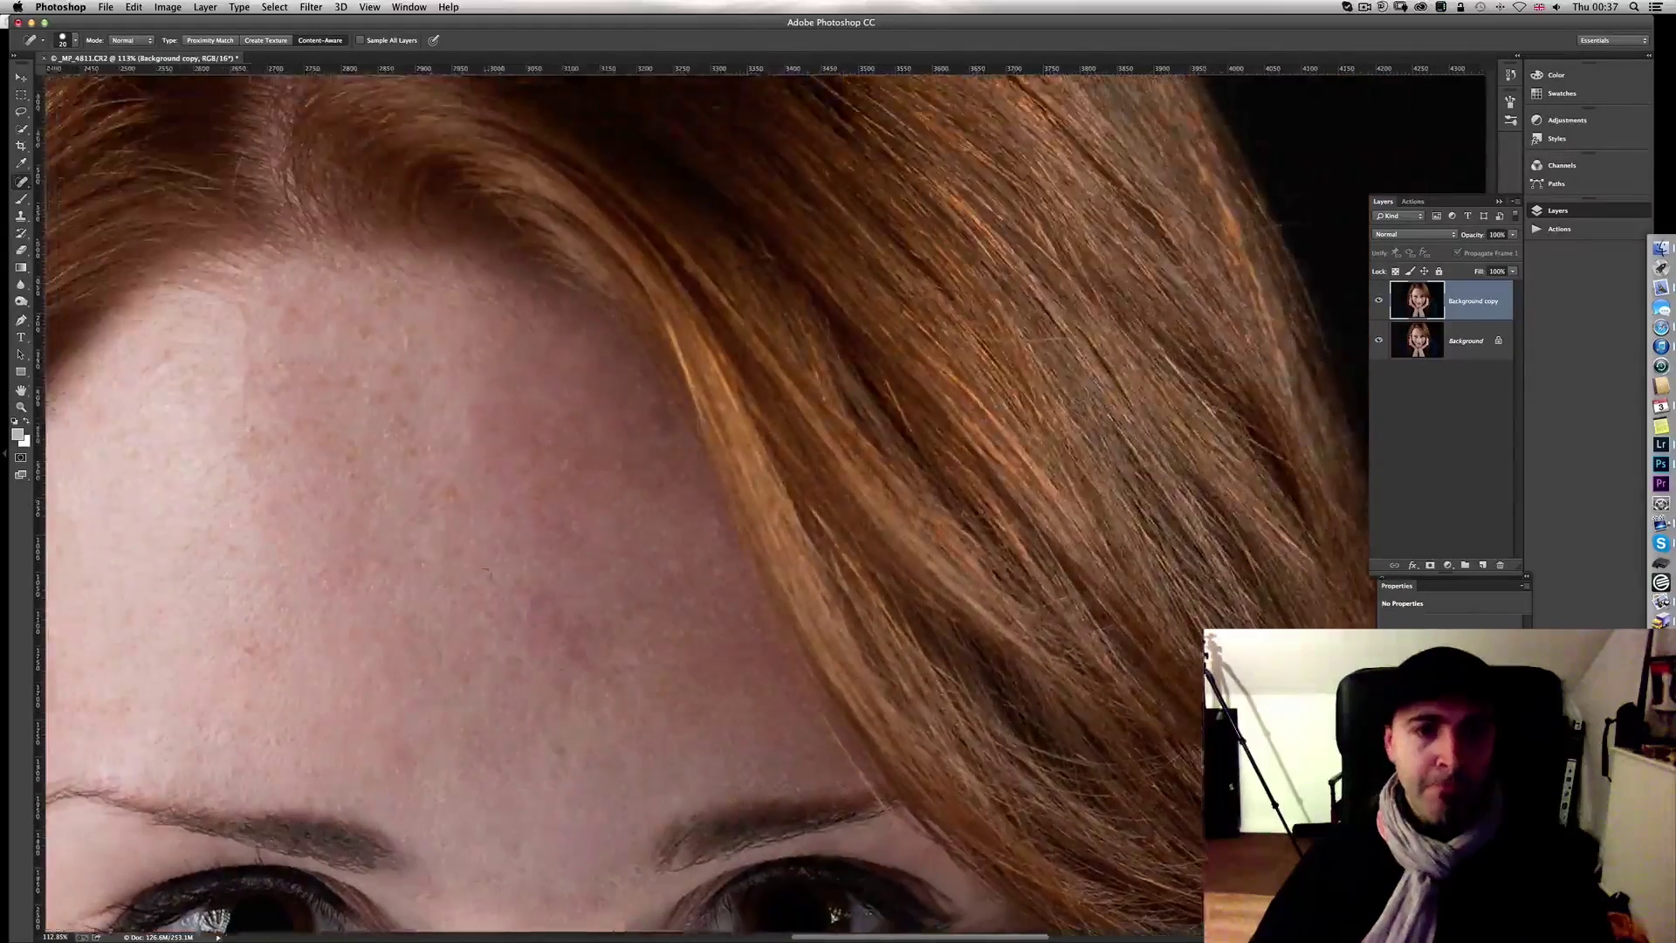
{"action": "scroll", "coordinate": [485, 576], "scroll_direction": "down", "scroll_amount": 2}
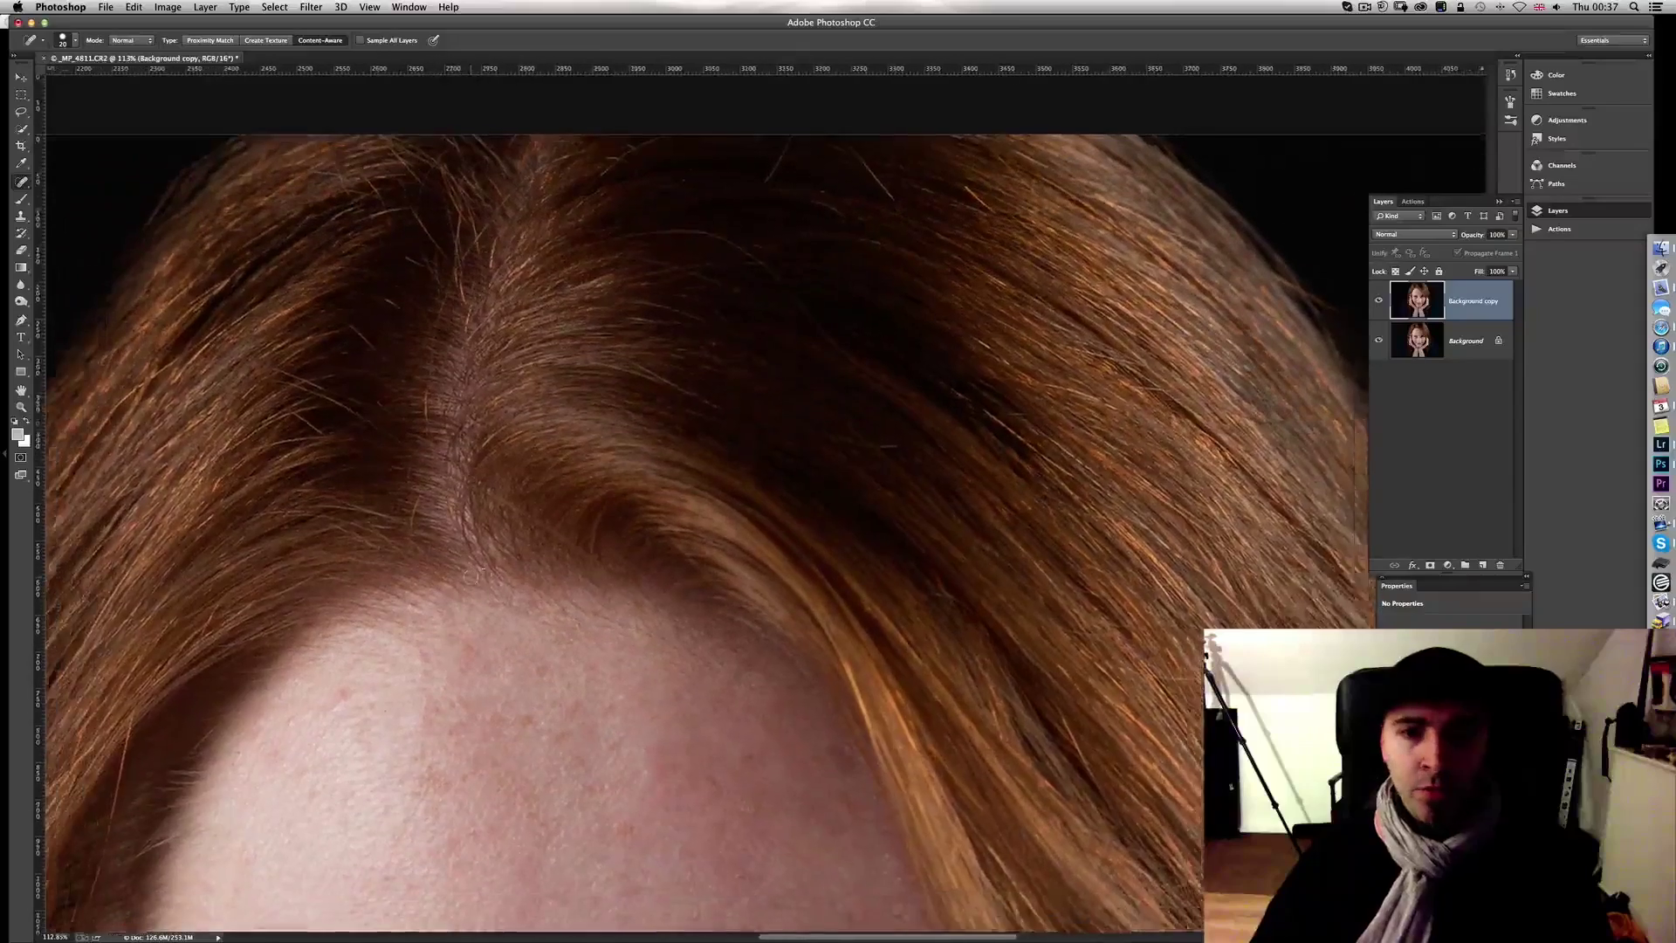
{"action": "scroll", "coordinate": [541, 366], "scroll_direction": "right", "scroll_amount": 5}
{"action": "scroll", "coordinate": [542, 367], "scroll_direction": "up", "scroll_amount": 2}
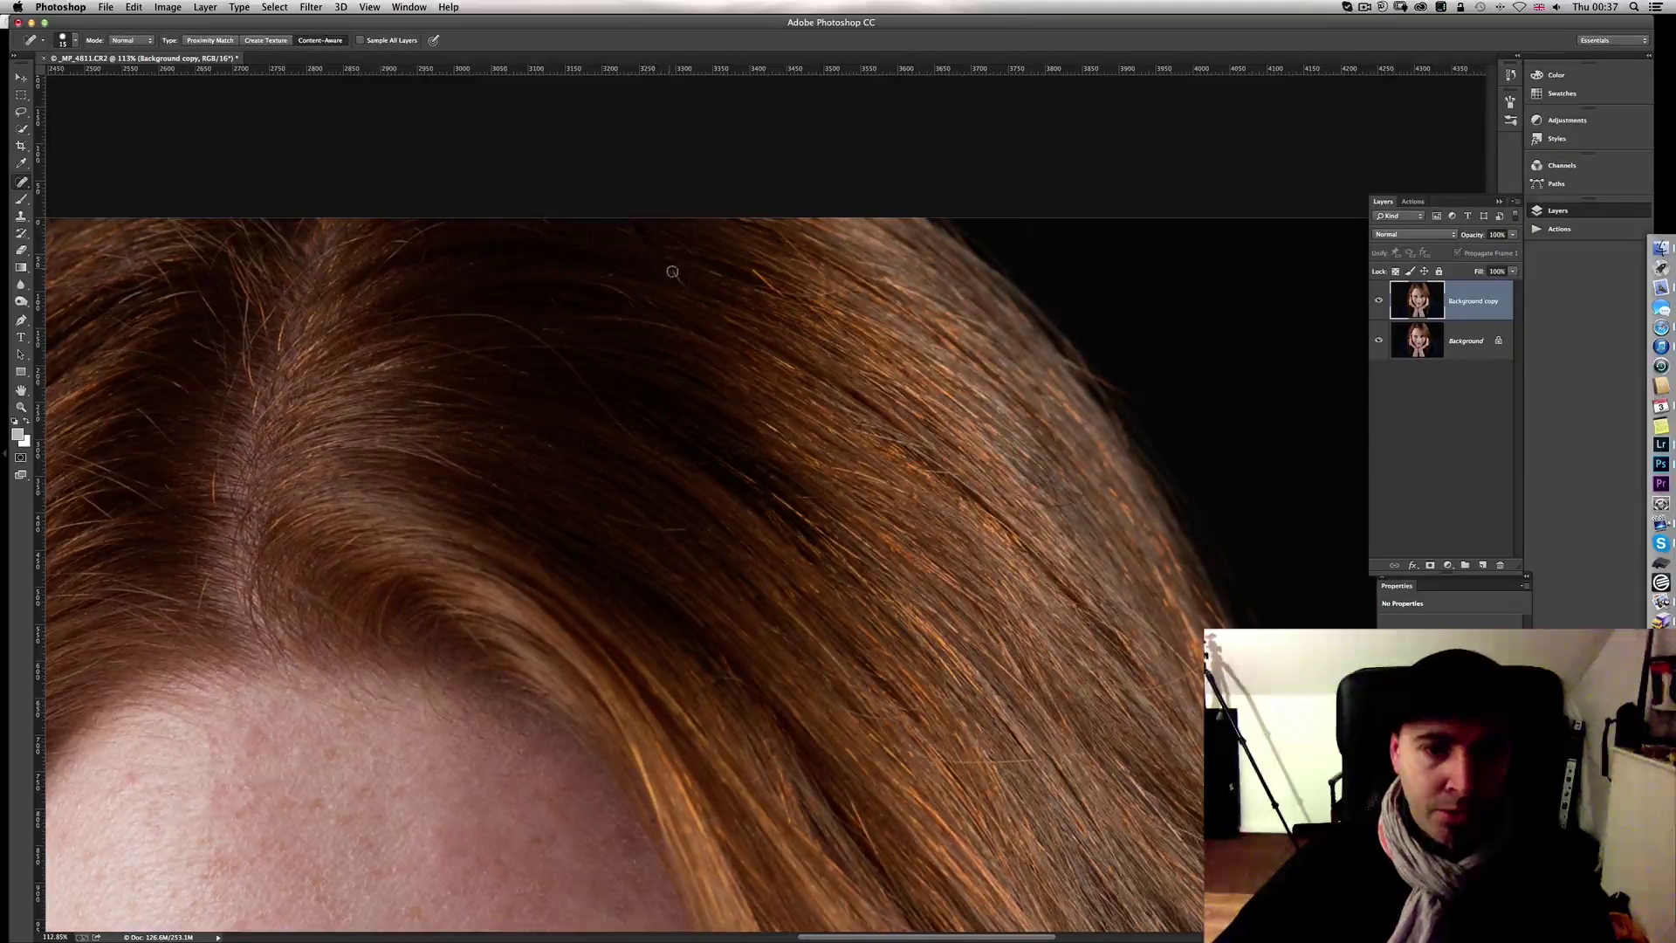
{"action": "left_click_drag", "start_coordinate": [692, 217], "coordinate": [694, 332]}
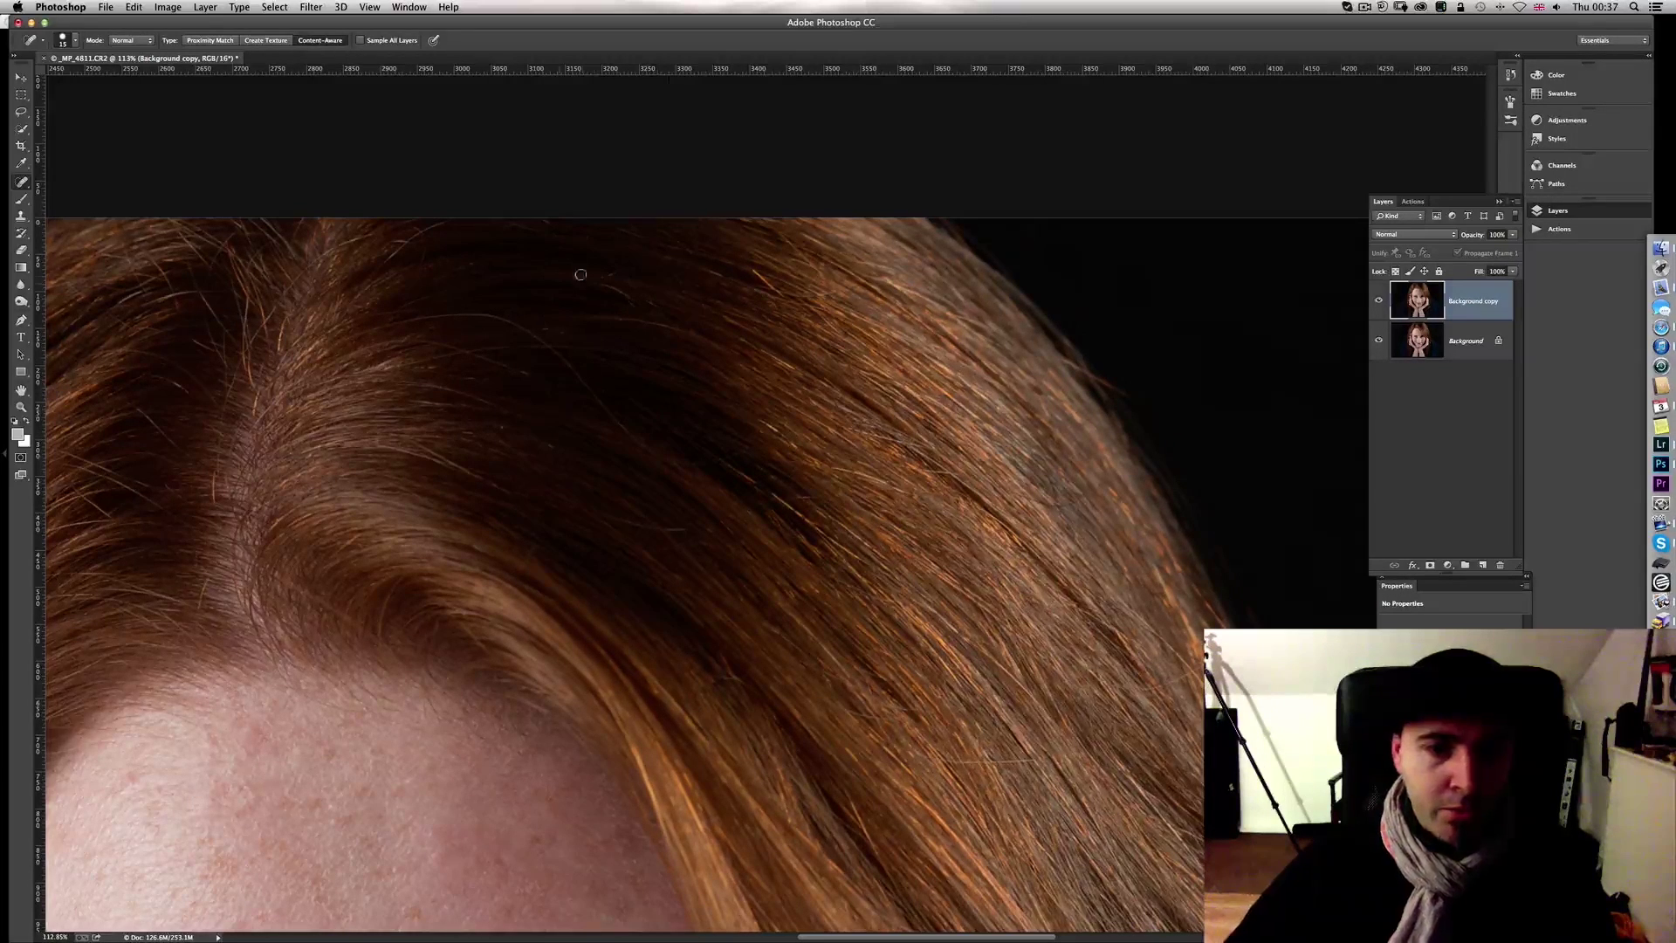
{"action": "mouse_move", "coordinate": [754, 454]}
{"action": "left_mouse_down"}
{"action": "mouse_move", "coordinate": [649, 453]}
{"action": "mouse_move", "coordinate": [528, 332]}
{"action": "left_mouse_up"}
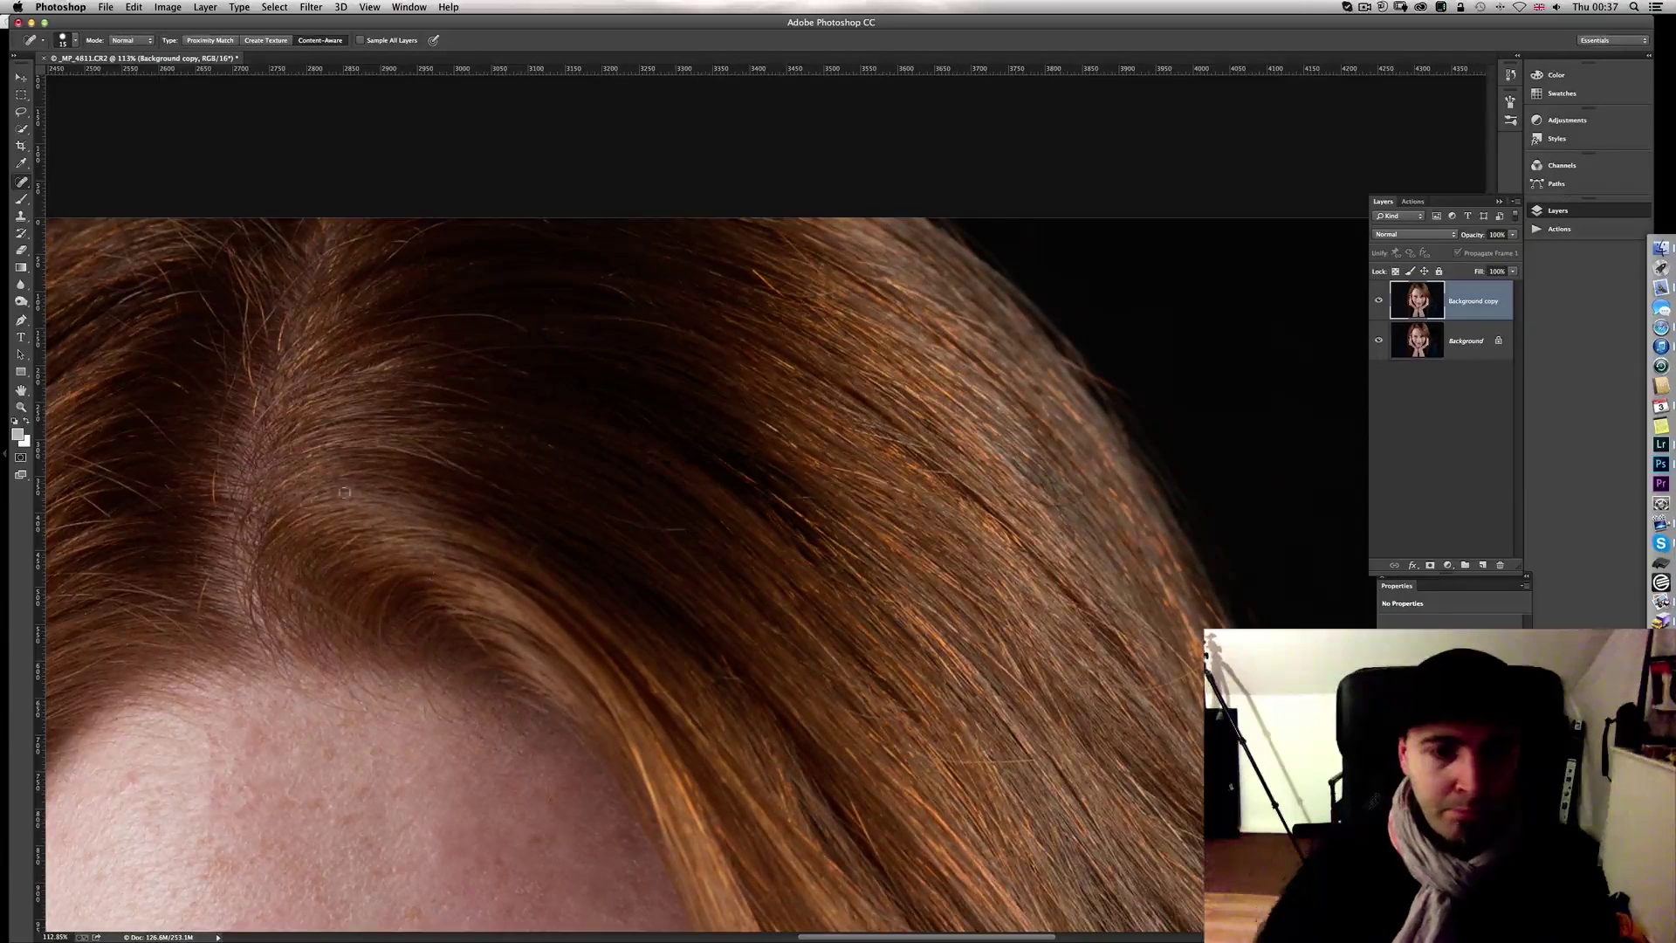
{"action": "mouse_move", "coordinate": [531, 332]}
{"action": "left_mouse_down"}
{"action": "mouse_move", "coordinate": [376, 325]}
{"action": "mouse_move", "coordinate": [423, 339]}
{"action": "mouse_move", "coordinate": [376, 324]}
{"action": "left_mouse_up"}
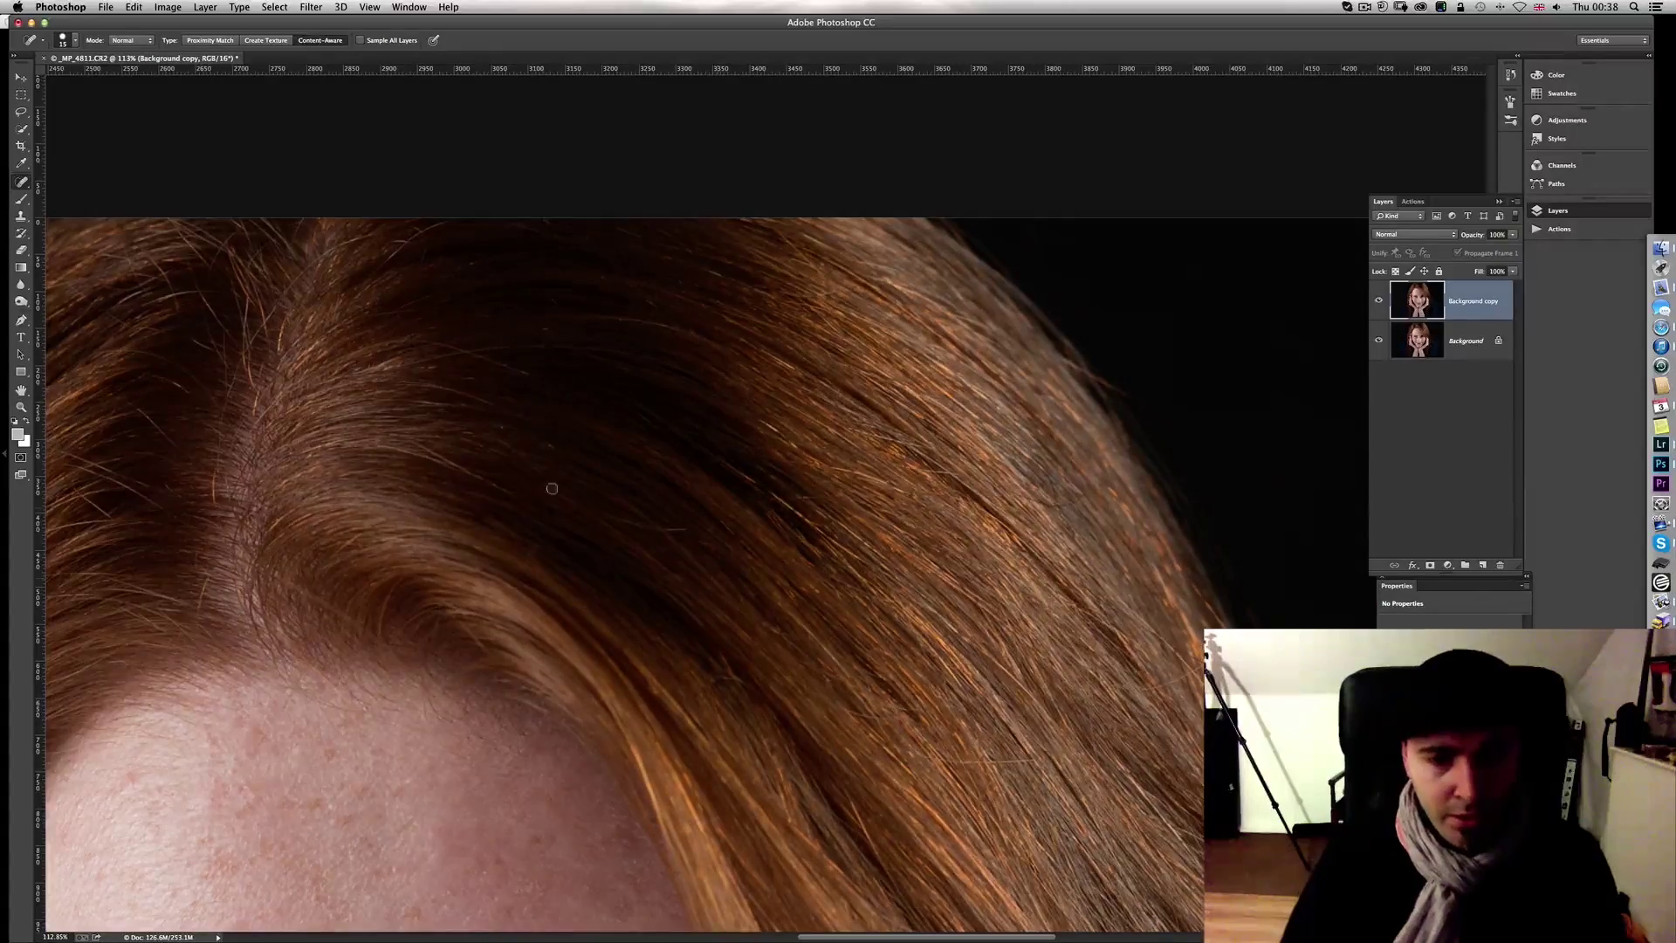
{"action": "scroll", "coordinate": [677, 533], "scroll_direction": "down", "scroll_amount": 10}
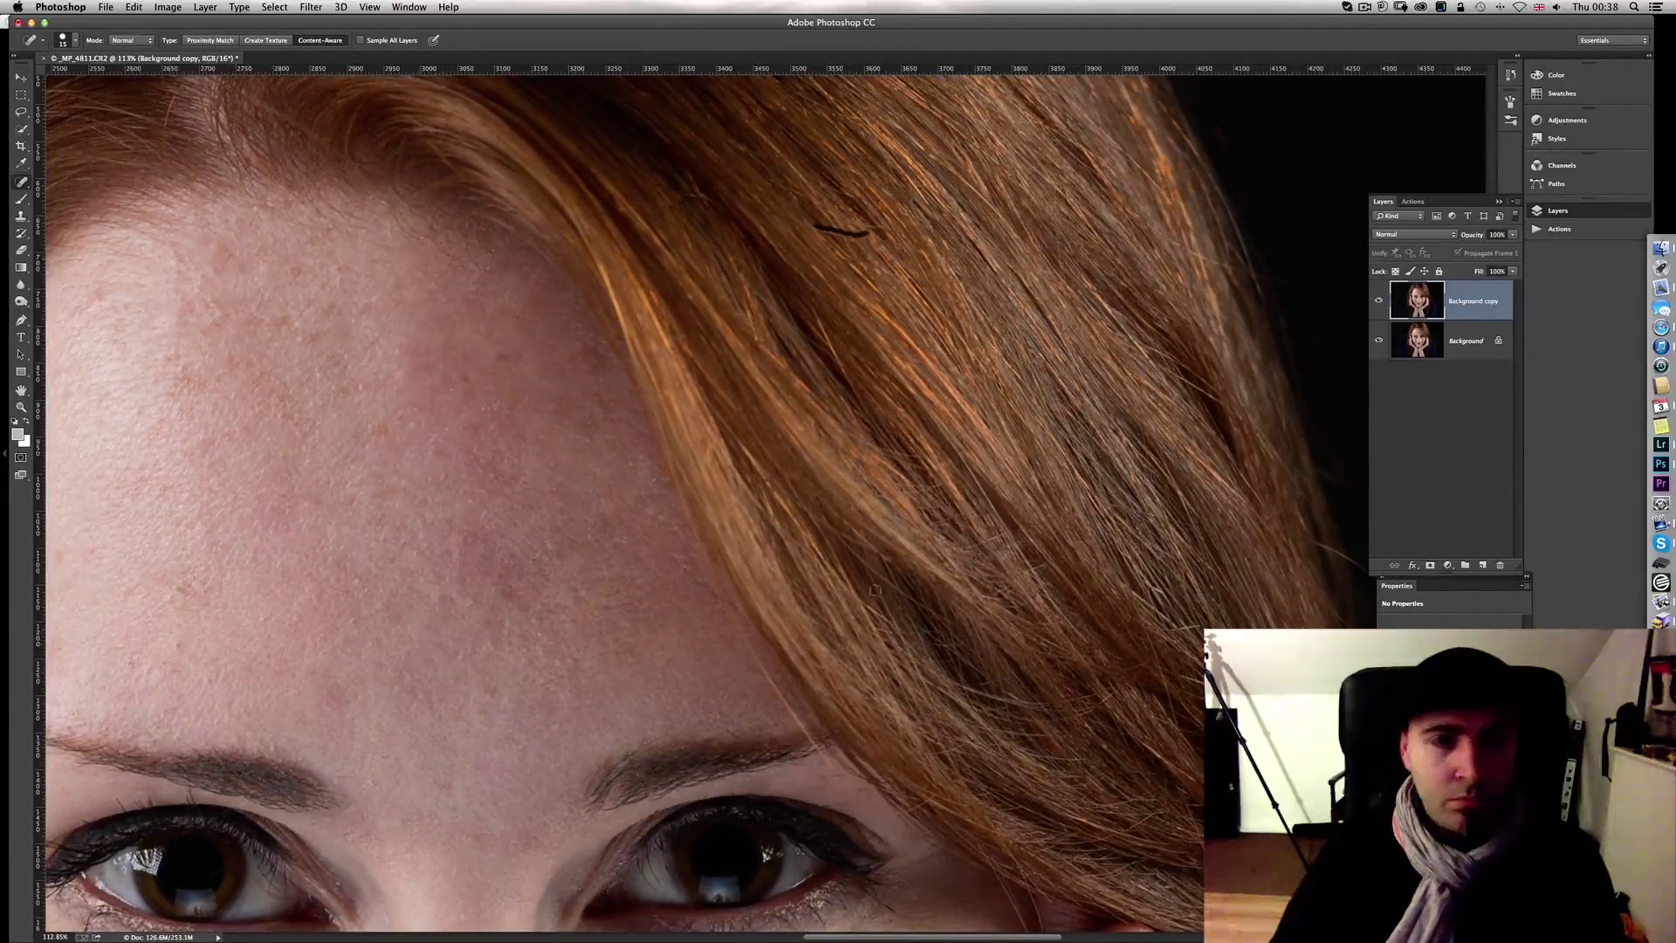
Step: Heal the stray hair crossing the blue sleeve at the right shoulder with a larger Spot Healing Brush
{"action": "scroll", "coordinate": [875, 590], "scroll_direction": "up", "scroll_amount": 10}
{"action": "scroll", "coordinate": [874, 591], "scroll_direction": "left", "scroll_amount": 5}
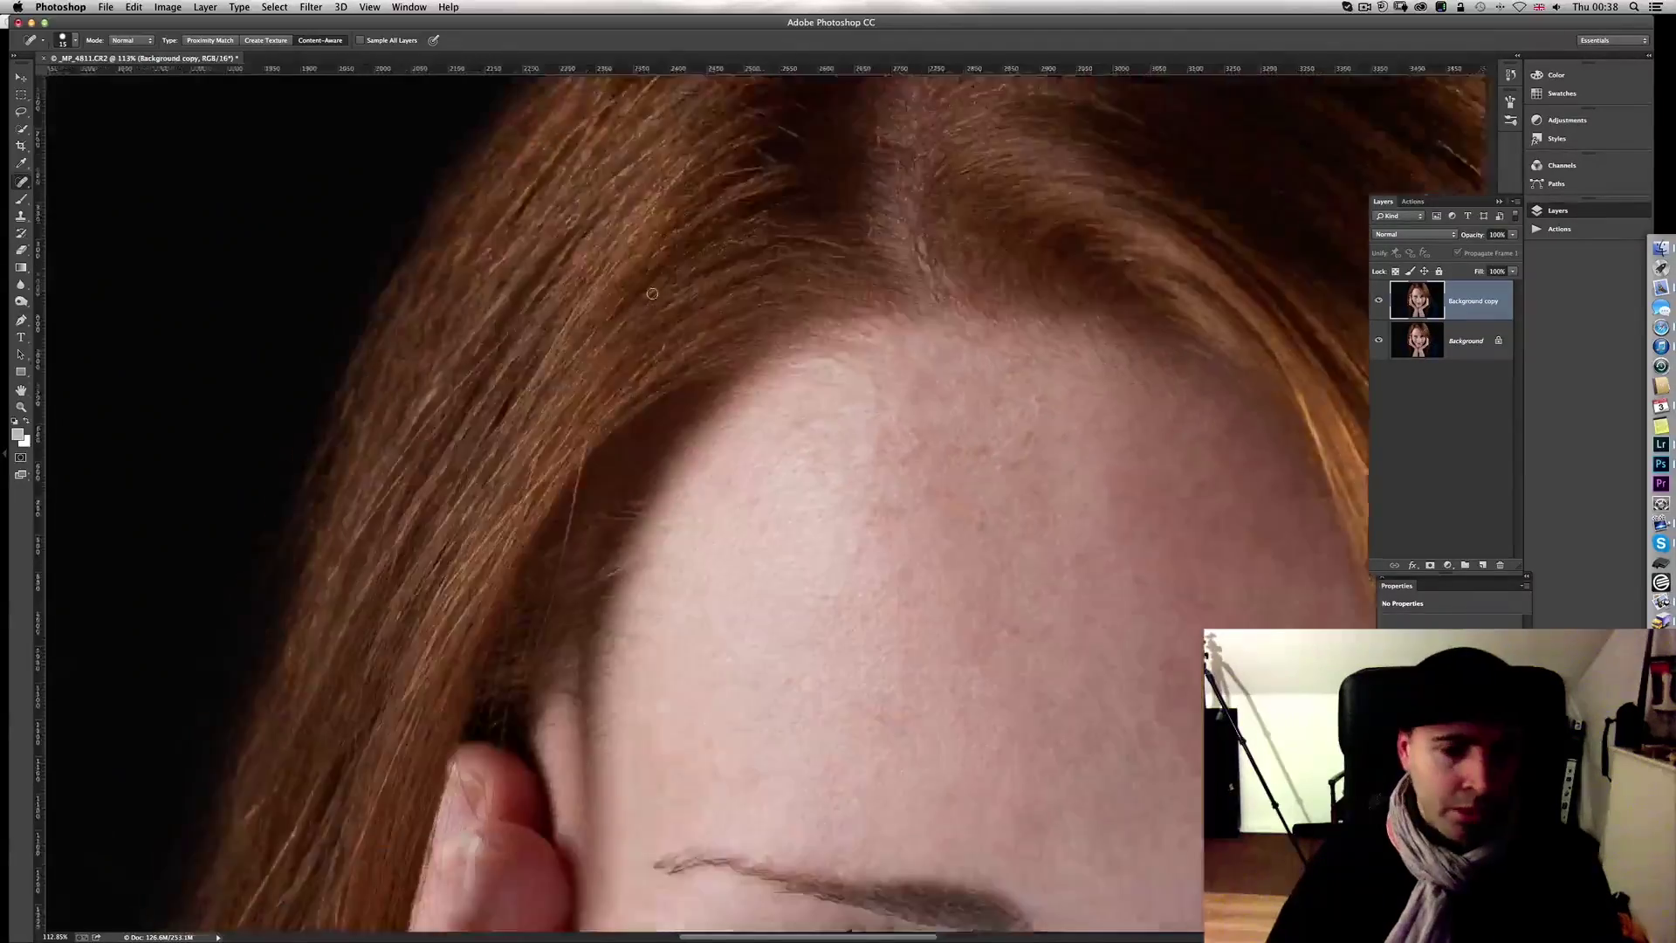
{"action": "scroll", "coordinate": [652, 293], "scroll_direction": "down", "scroll_amount": 15}
{"action": "scroll", "coordinate": [652, 293], "scroll_direction": "left", "scroll_amount": 7}
{"action": "key", "text": "bracketright"}
{"action": "key", "text": "bracketright"}
{"action": "key", "text": "bracketright"}
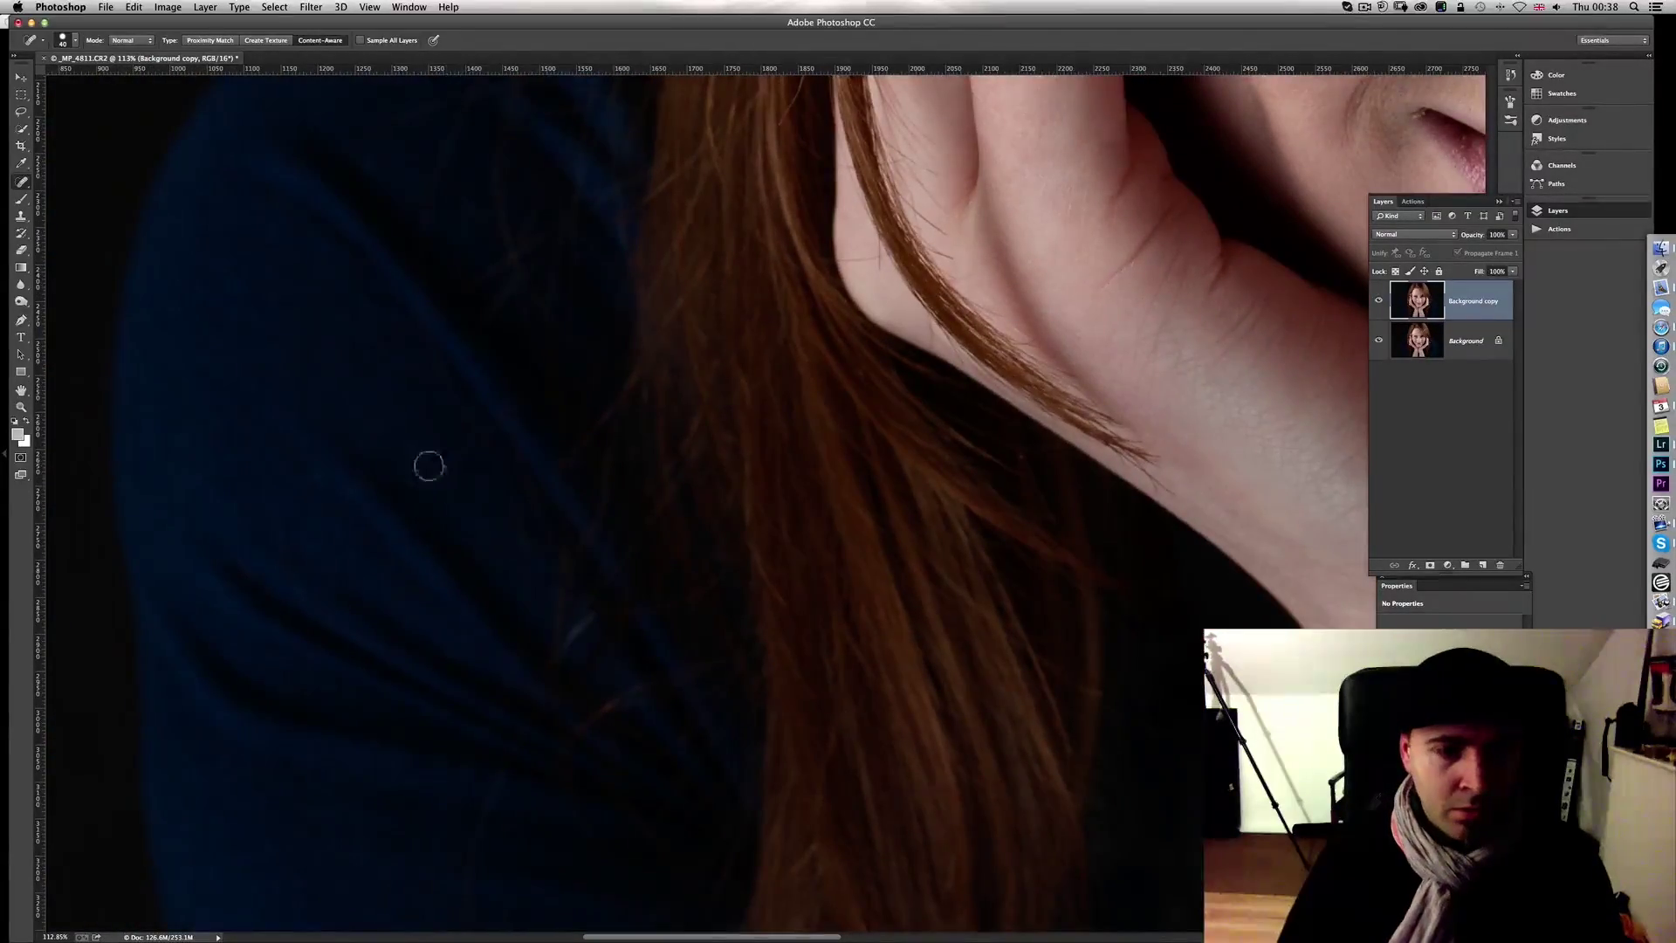
{"action": "scroll", "coordinate": [429, 466], "scroll_direction": "right", "scroll_amount": 20}
{"action": "scroll", "coordinate": [429, 466], "scroll_direction": "up", "scroll_amount": 5}
{"action": "scroll", "coordinate": [429, 466], "scroll_direction": "down", "scroll_amount": 5}
{"action": "left_click_drag", "start_coordinate": [401, 525], "coordinate": [566, 504]}
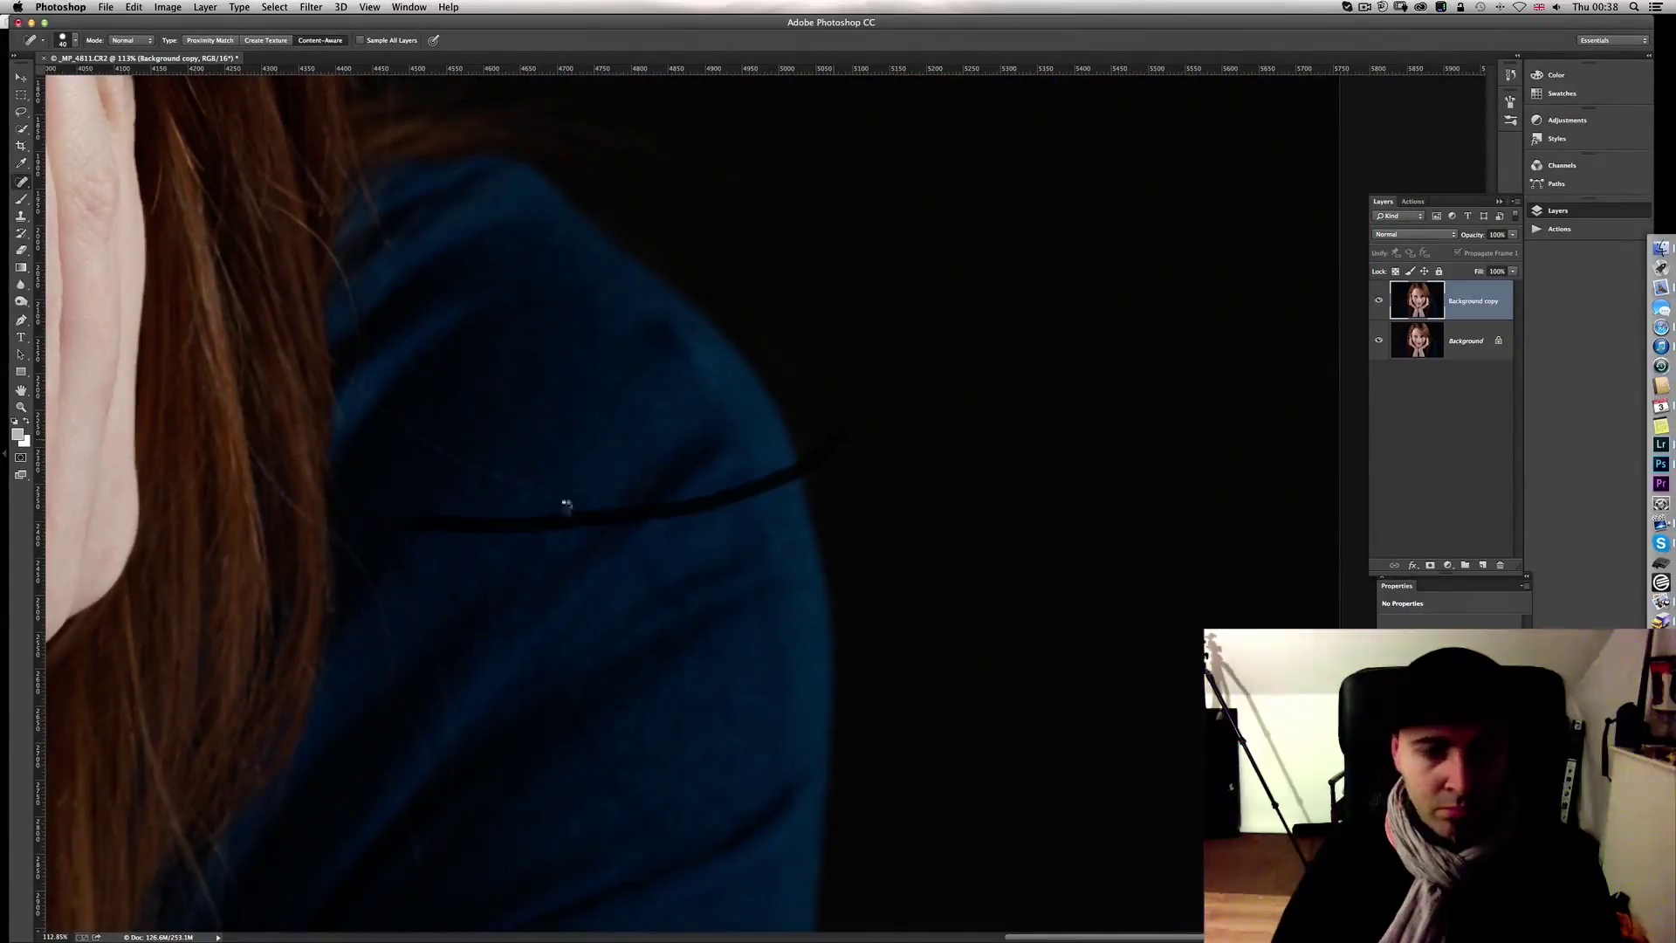
Step: Check the whole portrait for leftover blemishes and heal the spot on the chin below the left side of the lips
{"action": "scroll", "coordinate": [575, 423], "scroll_direction": "down", "scroll_amount": 5}
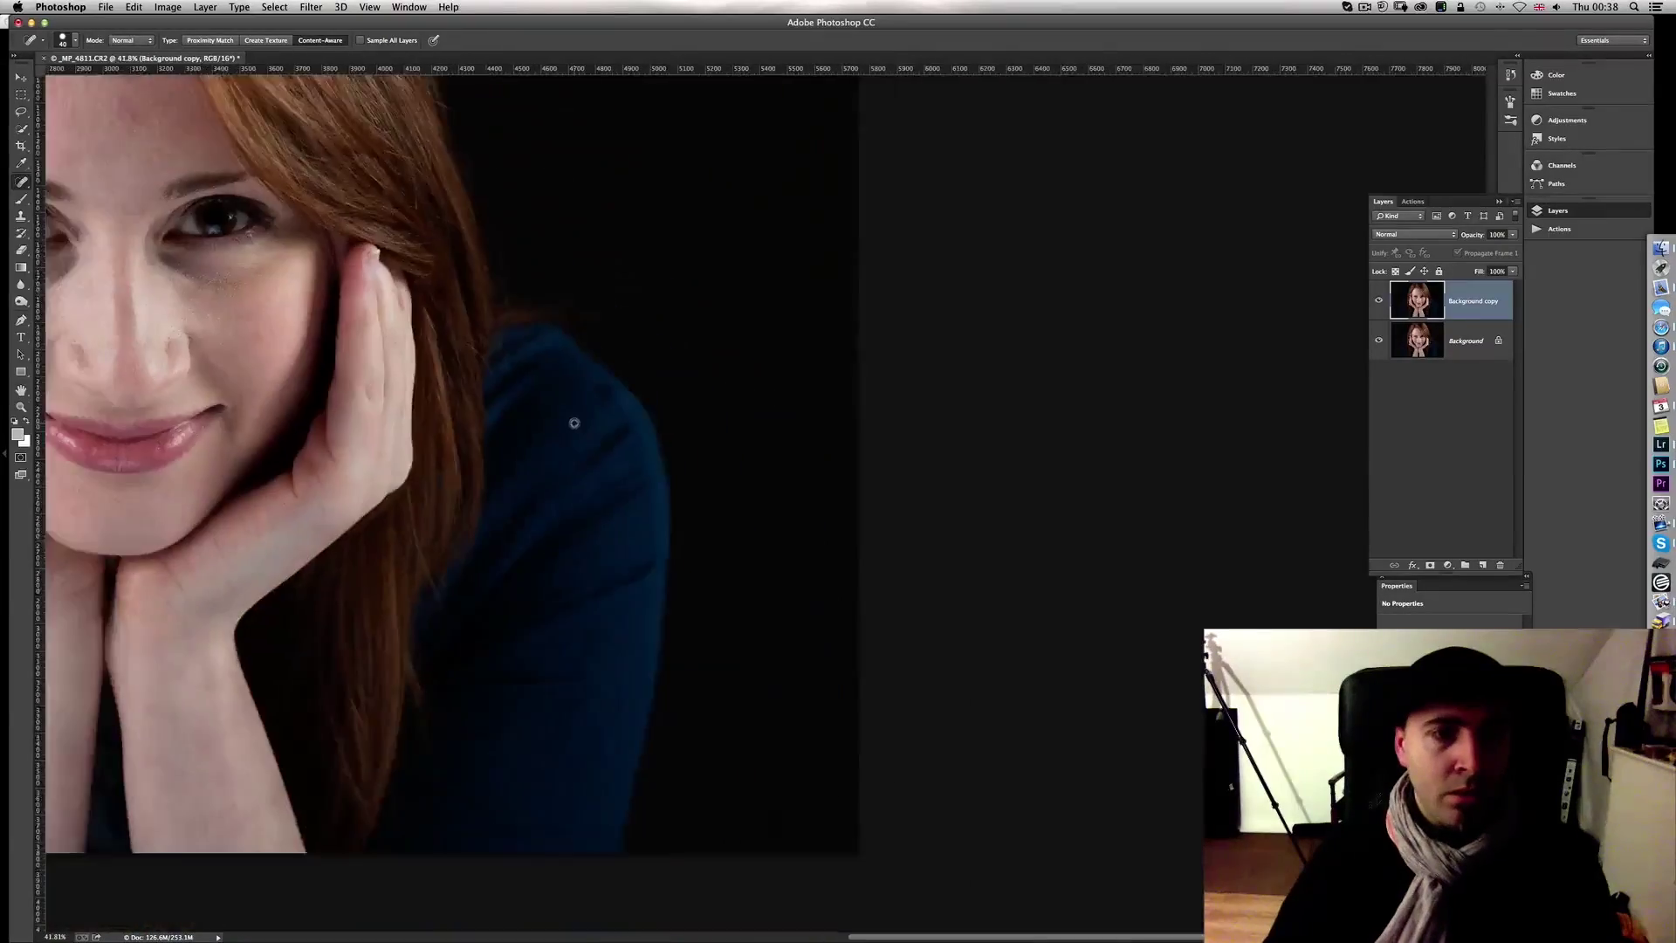
{"action": "scroll", "coordinate": [574, 423], "scroll_direction": "left", "scroll_amount": 10}
{"action": "scroll", "coordinate": [575, 422], "scroll_direction": "up", "scroll_amount": 5}
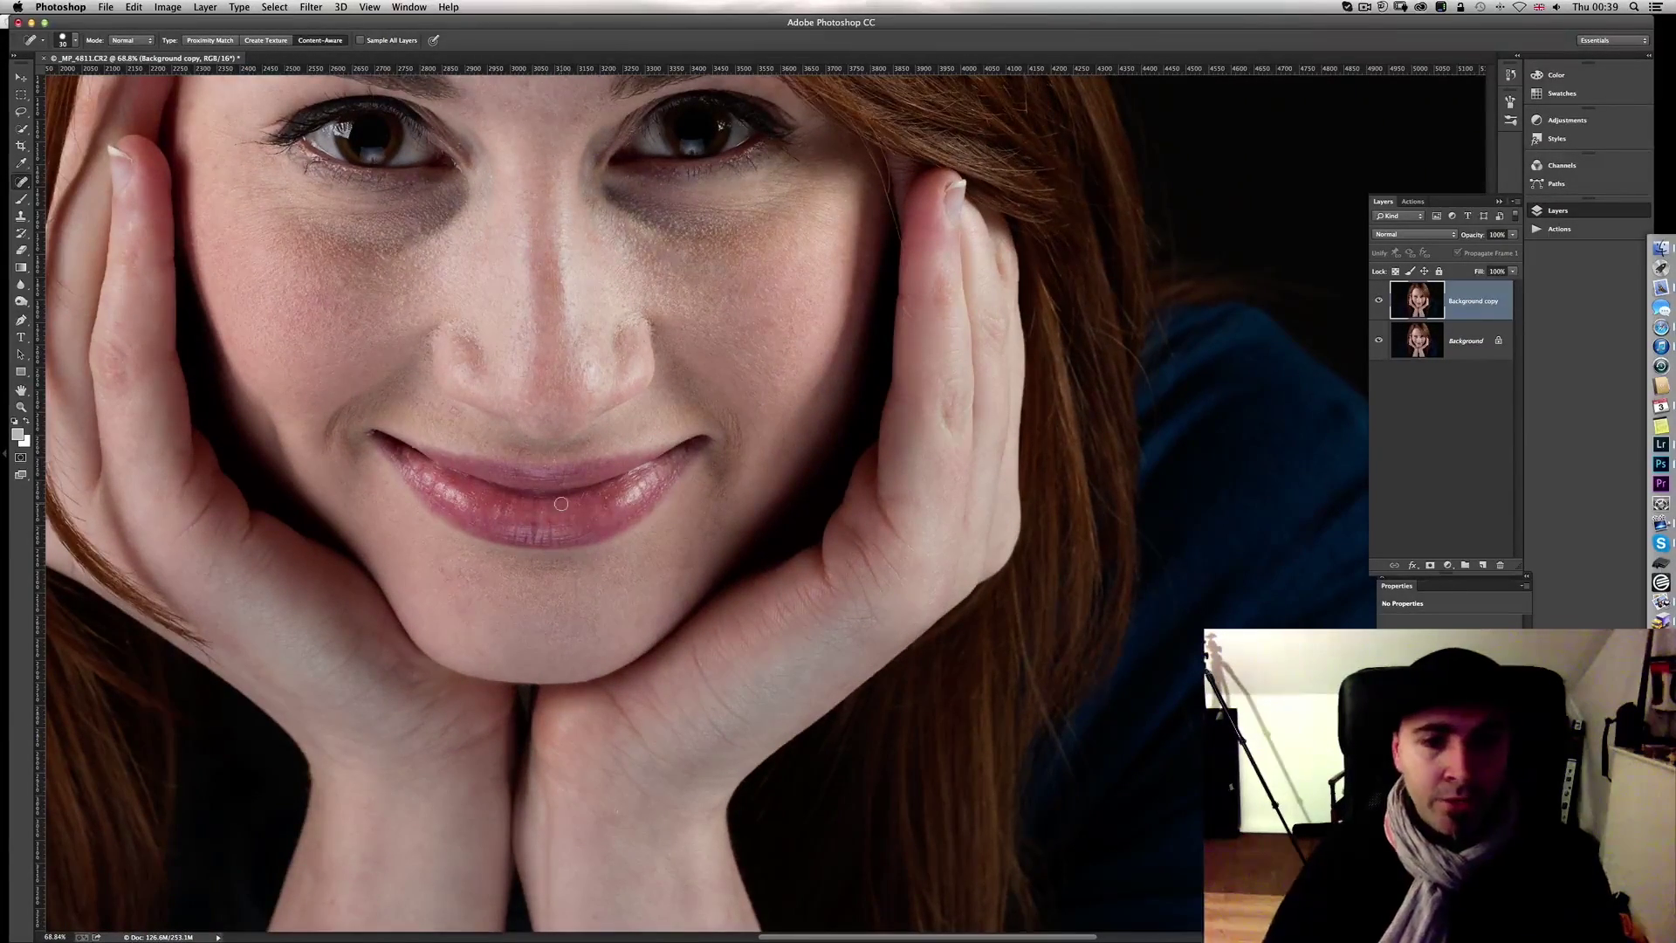
{"action": "scroll", "coordinate": [561, 504], "scroll_direction": "down", "scroll_amount": 3}
{"action": "scroll", "coordinate": [561, 504], "scroll_direction": "up", "scroll_amount": 3}
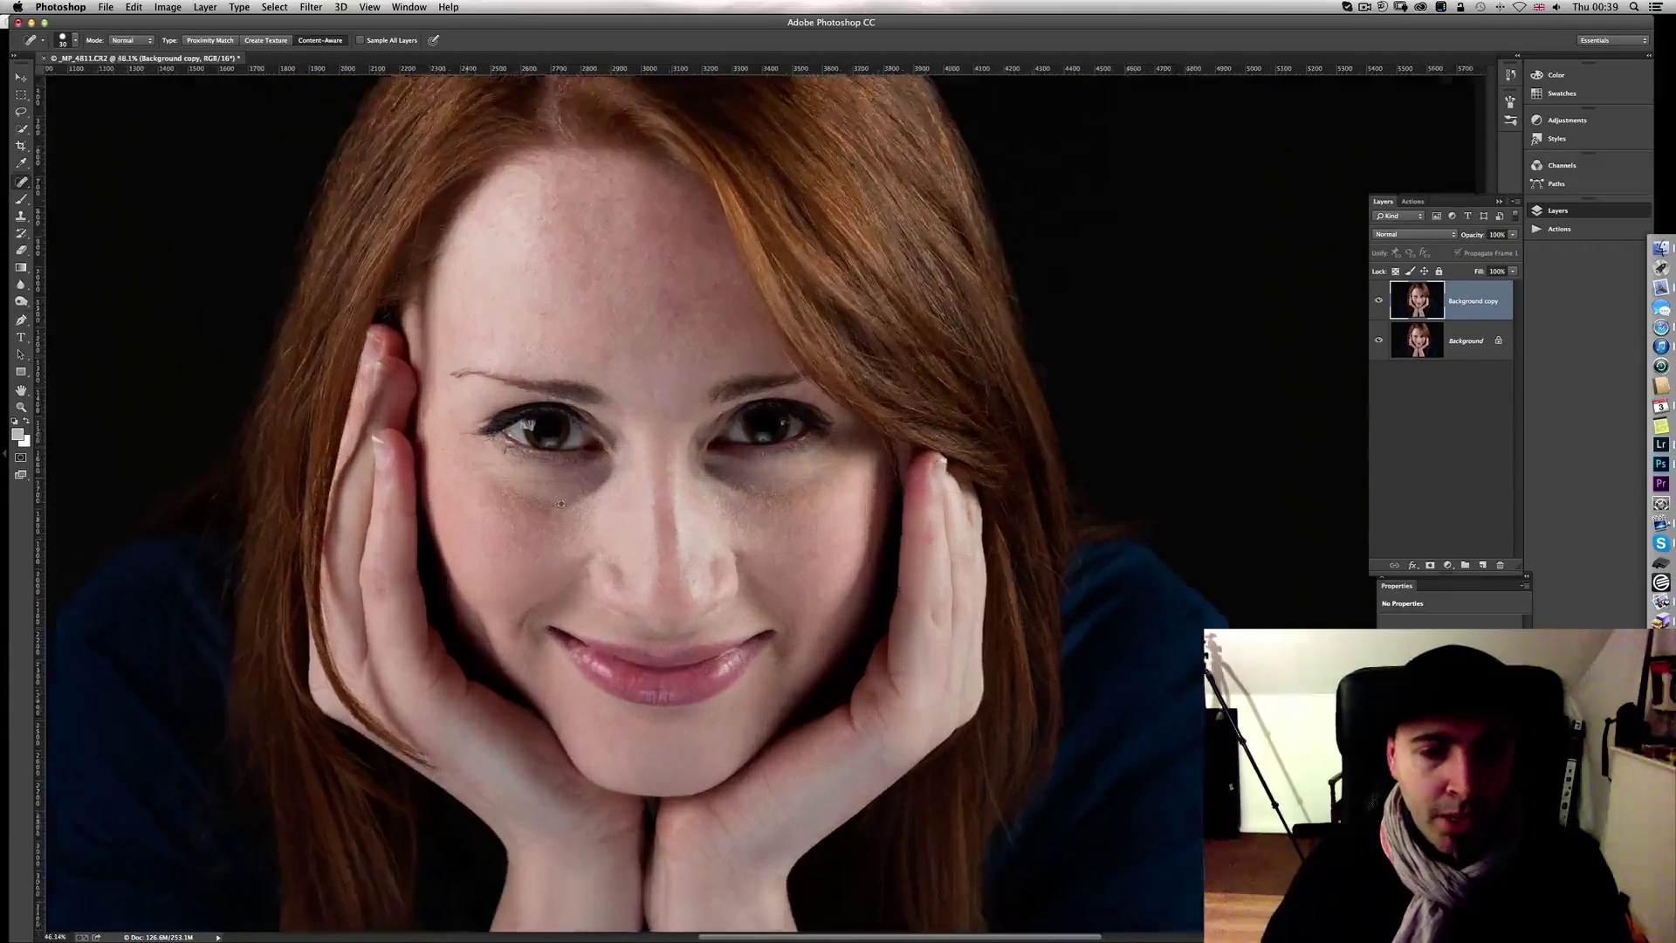
{"action": "scroll", "coordinate": [561, 504], "scroll_direction": "up", "scroll_amount": 1}
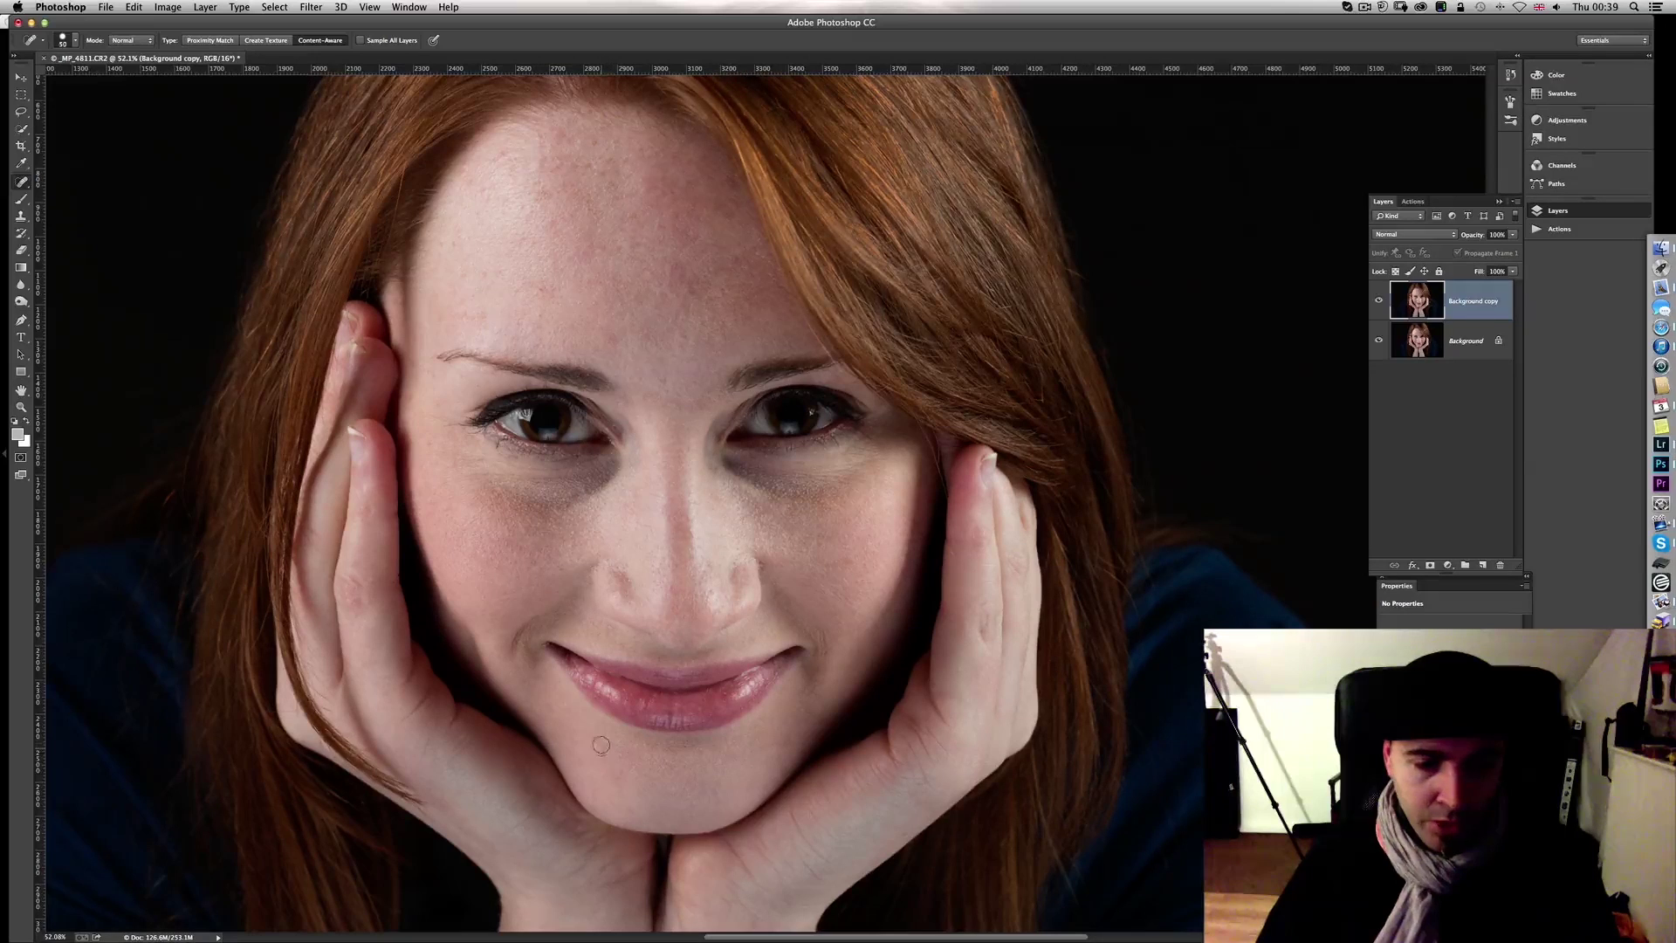
{"action": "left_click_drag", "start_coordinate": [612, 768], "coordinate": [601, 745]}
Step: Open the Imagenomic Portraiture filter for the Background copy layer
{"action": "left_click", "coordinate": [1457, 318]}
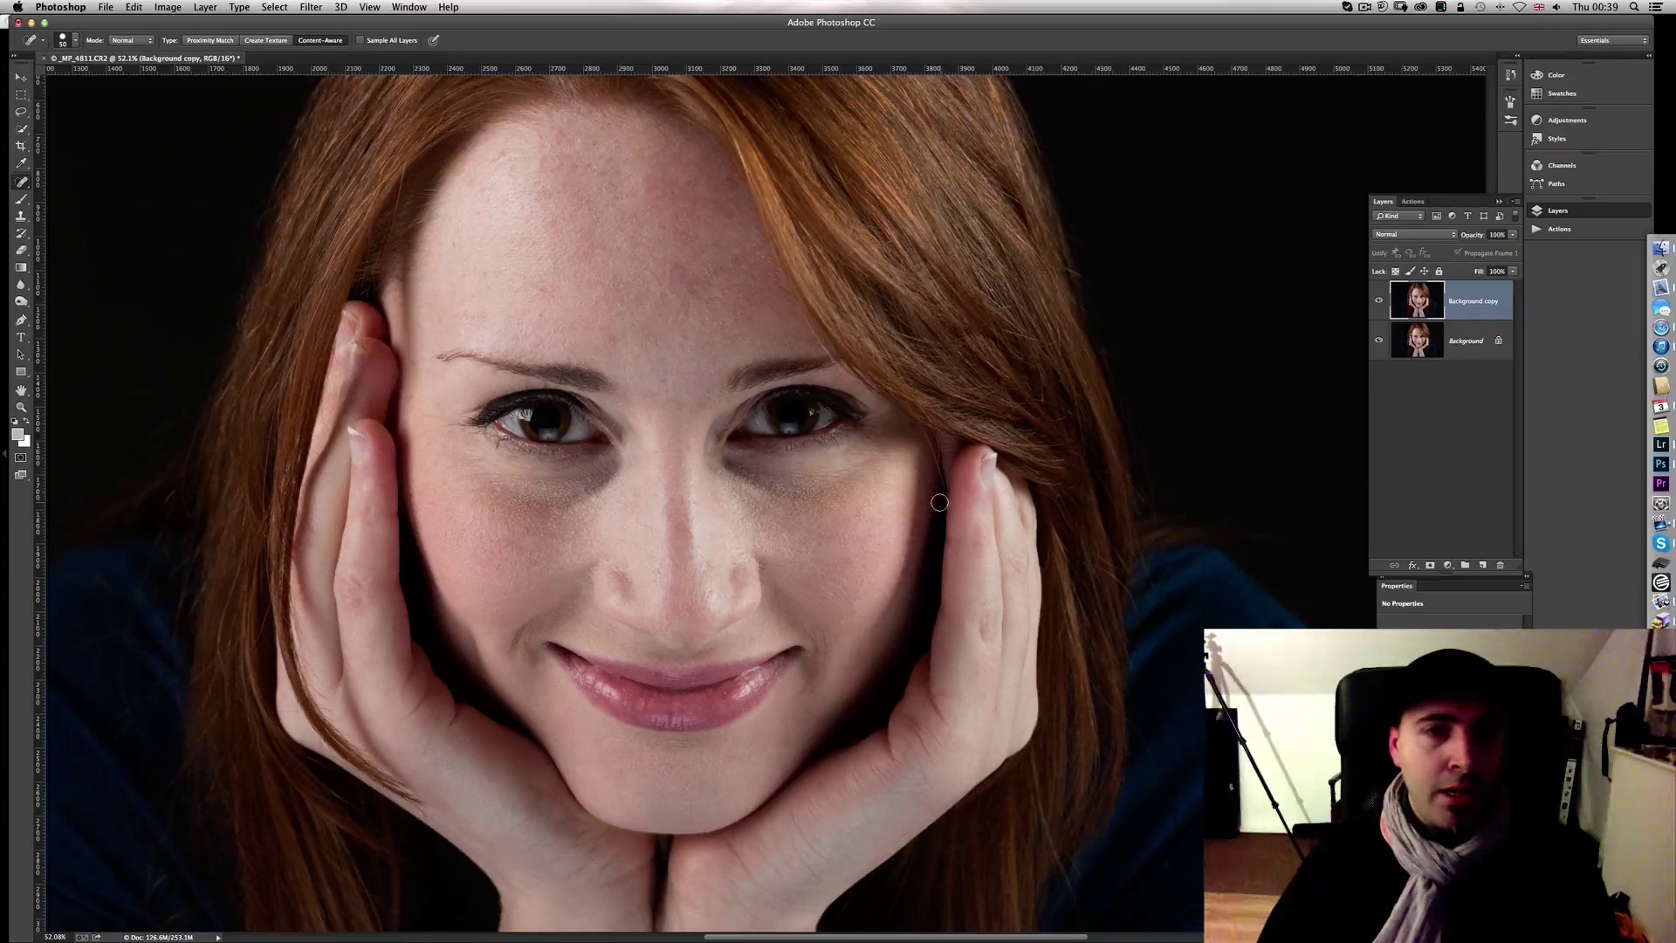
{"action": "left_click", "coordinate": [310, 7]}
{"action": "mouse_move", "coordinate": [359, 301]}
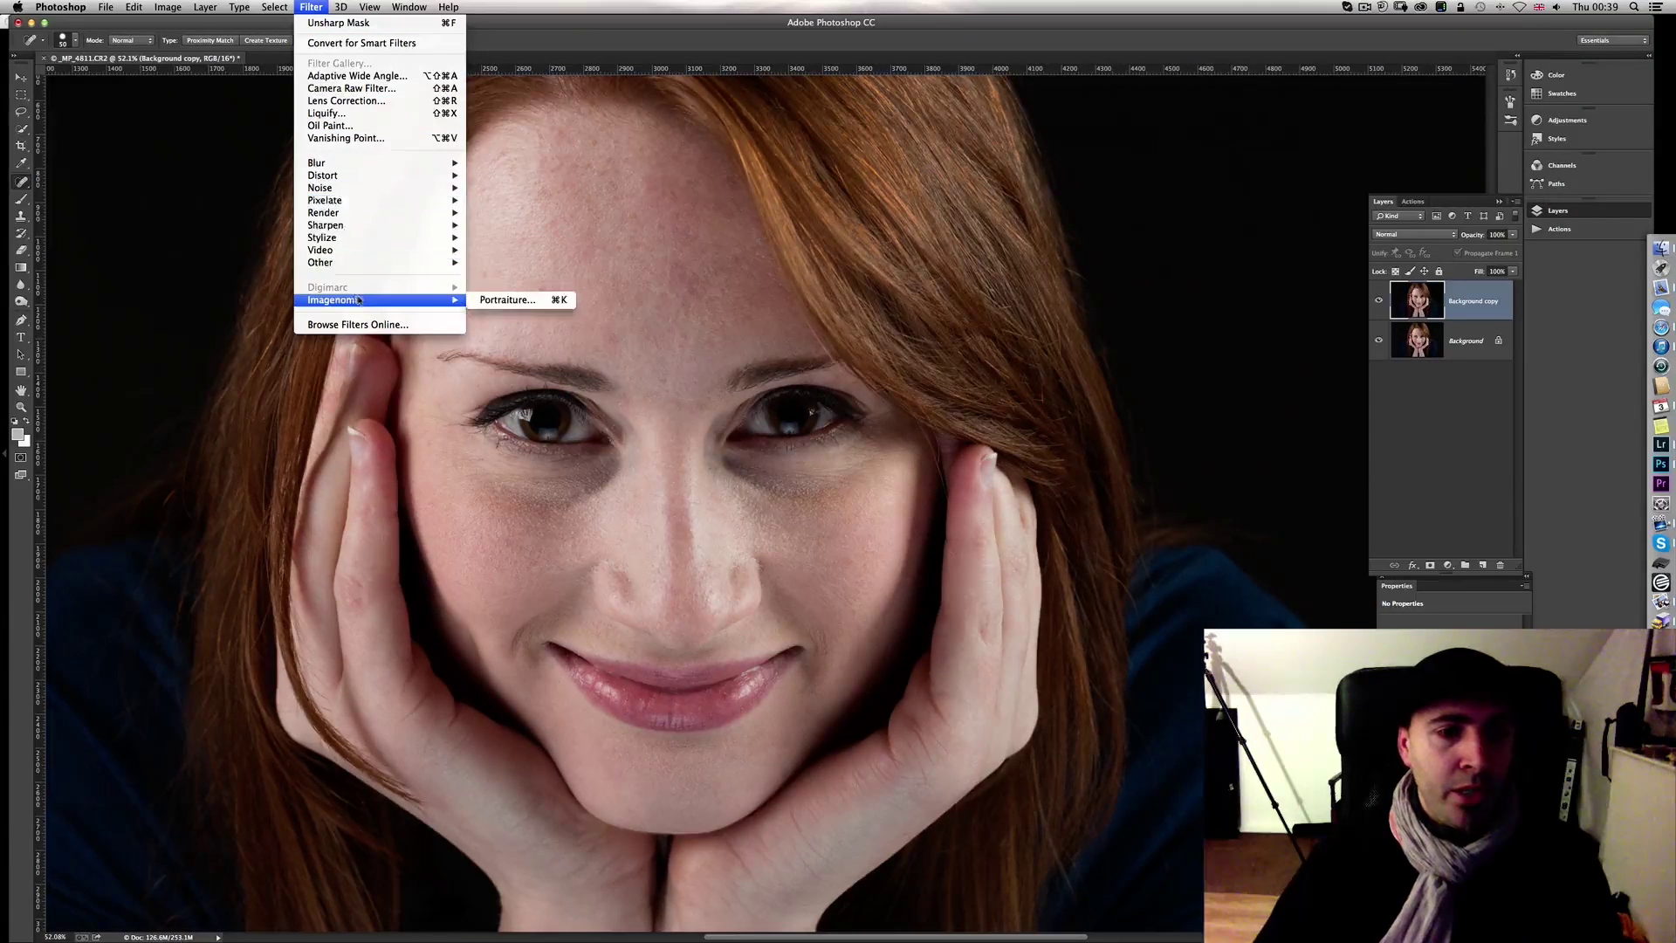
{"action": "left_click", "coordinate": [489, 300]}
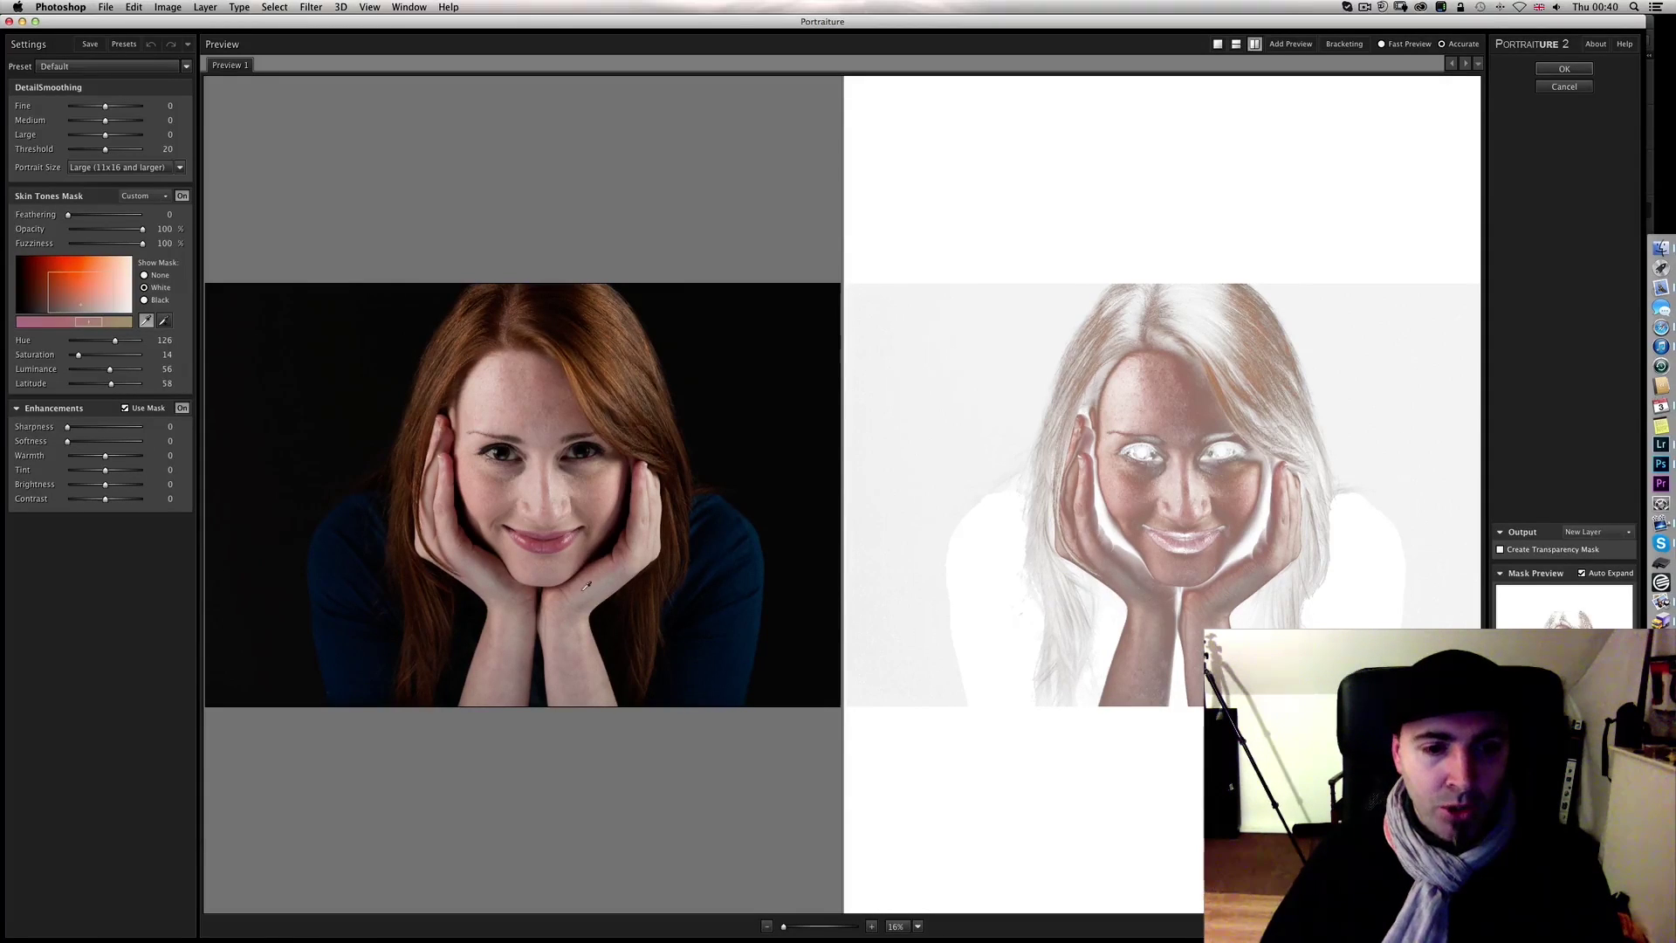
Step: Enlarge the preview, sample two forehead skin tones for the Skin Tones Mask, and set Show Mask to None
{"action": "left_click_drag", "start_coordinate": [785, 931], "coordinate": [785, 929]}
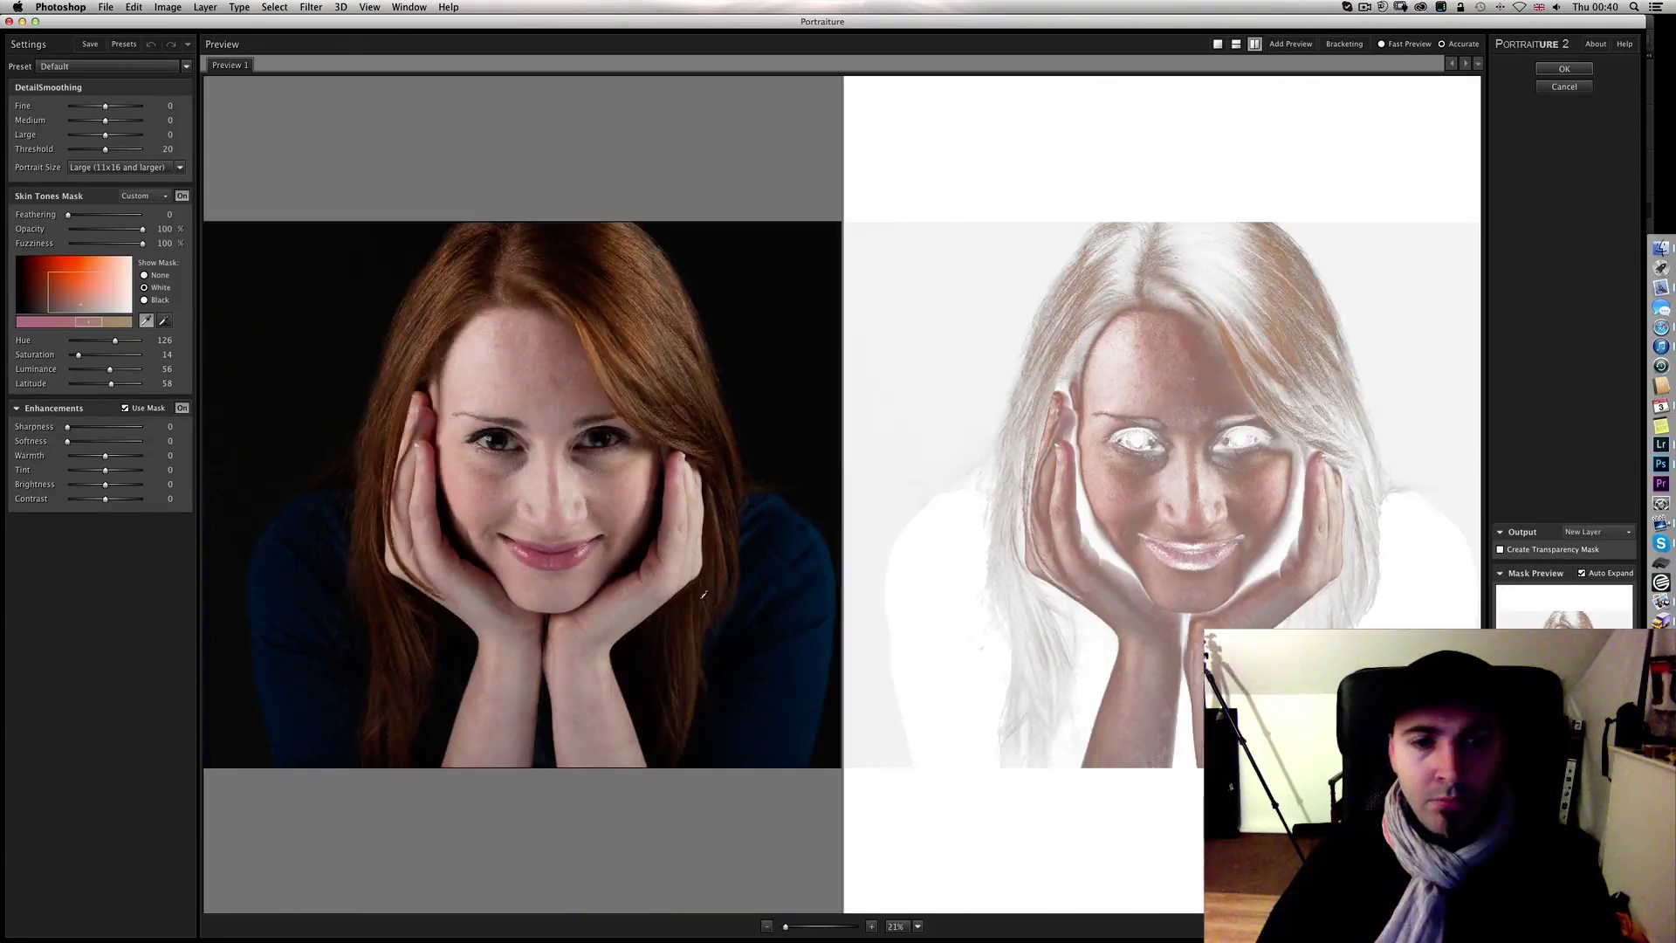
{"action": "left_click", "coordinate": [515, 354]}
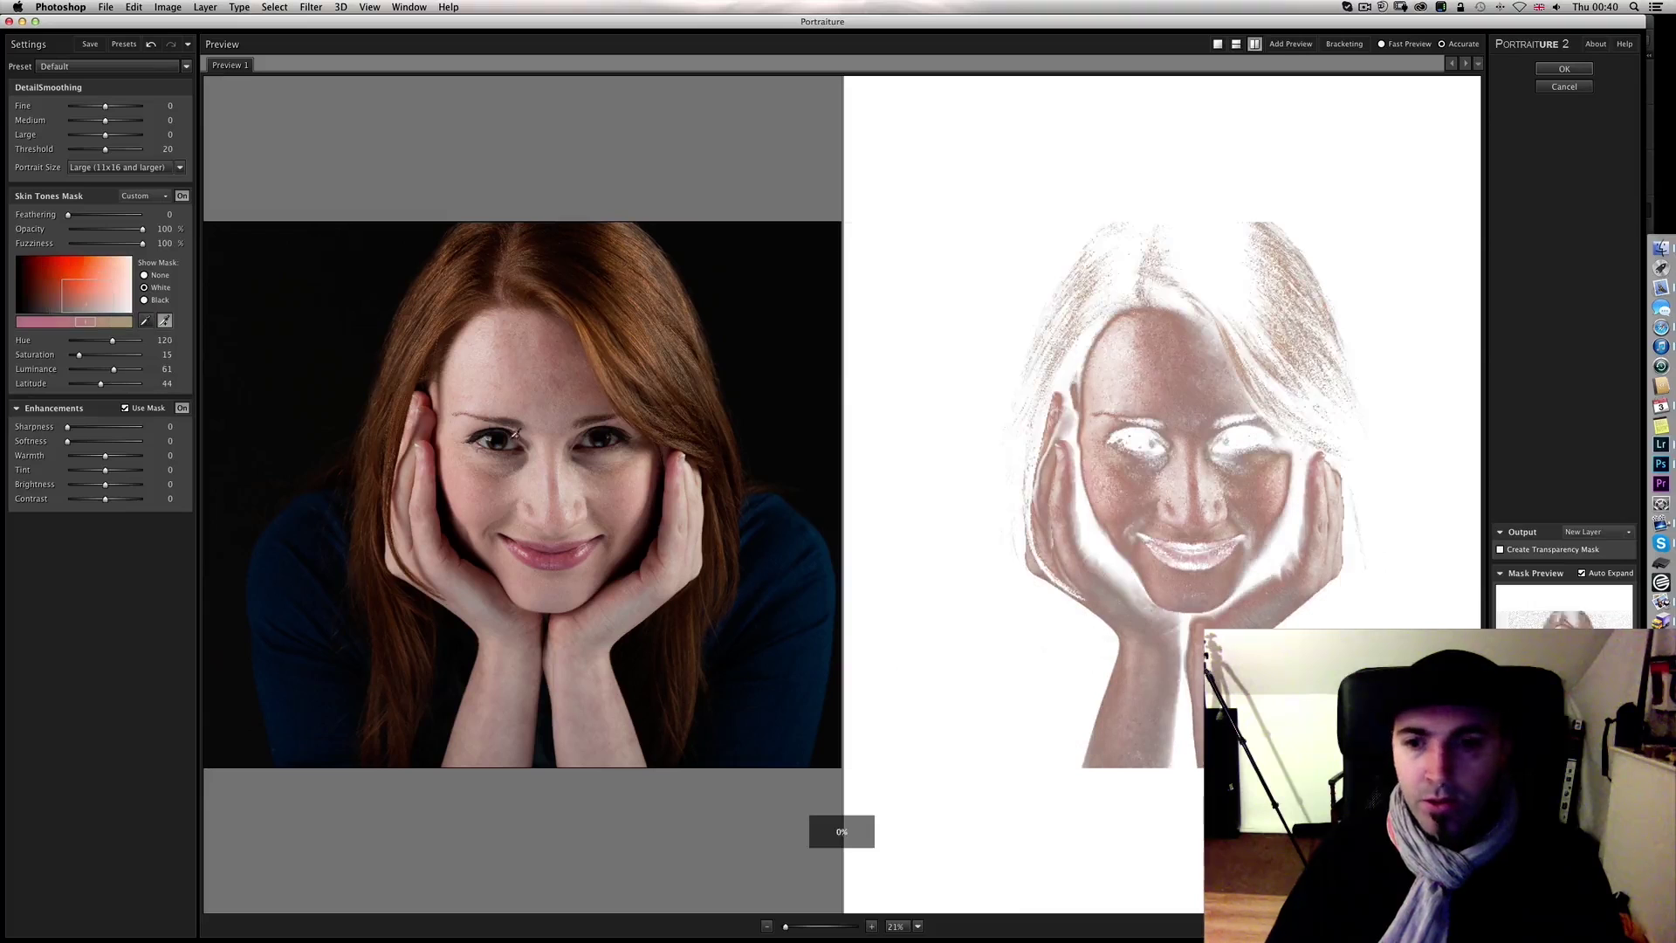
{"action": "left_click", "coordinate": [481, 357]}
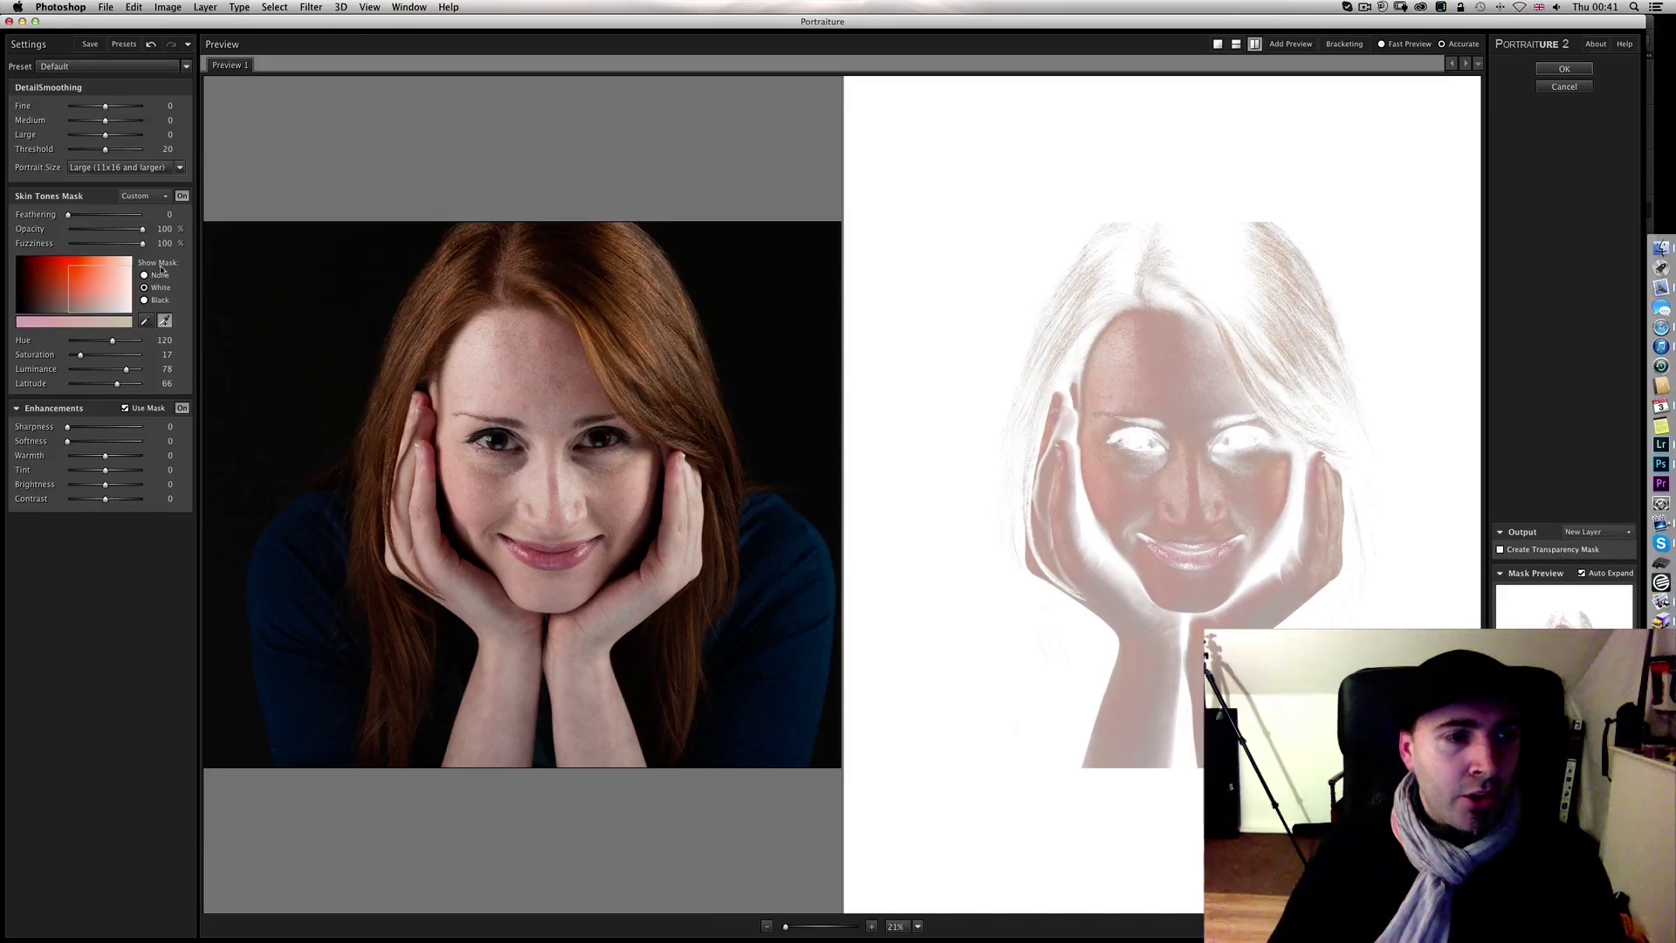
{"action": "left_click", "coordinate": [145, 276]}
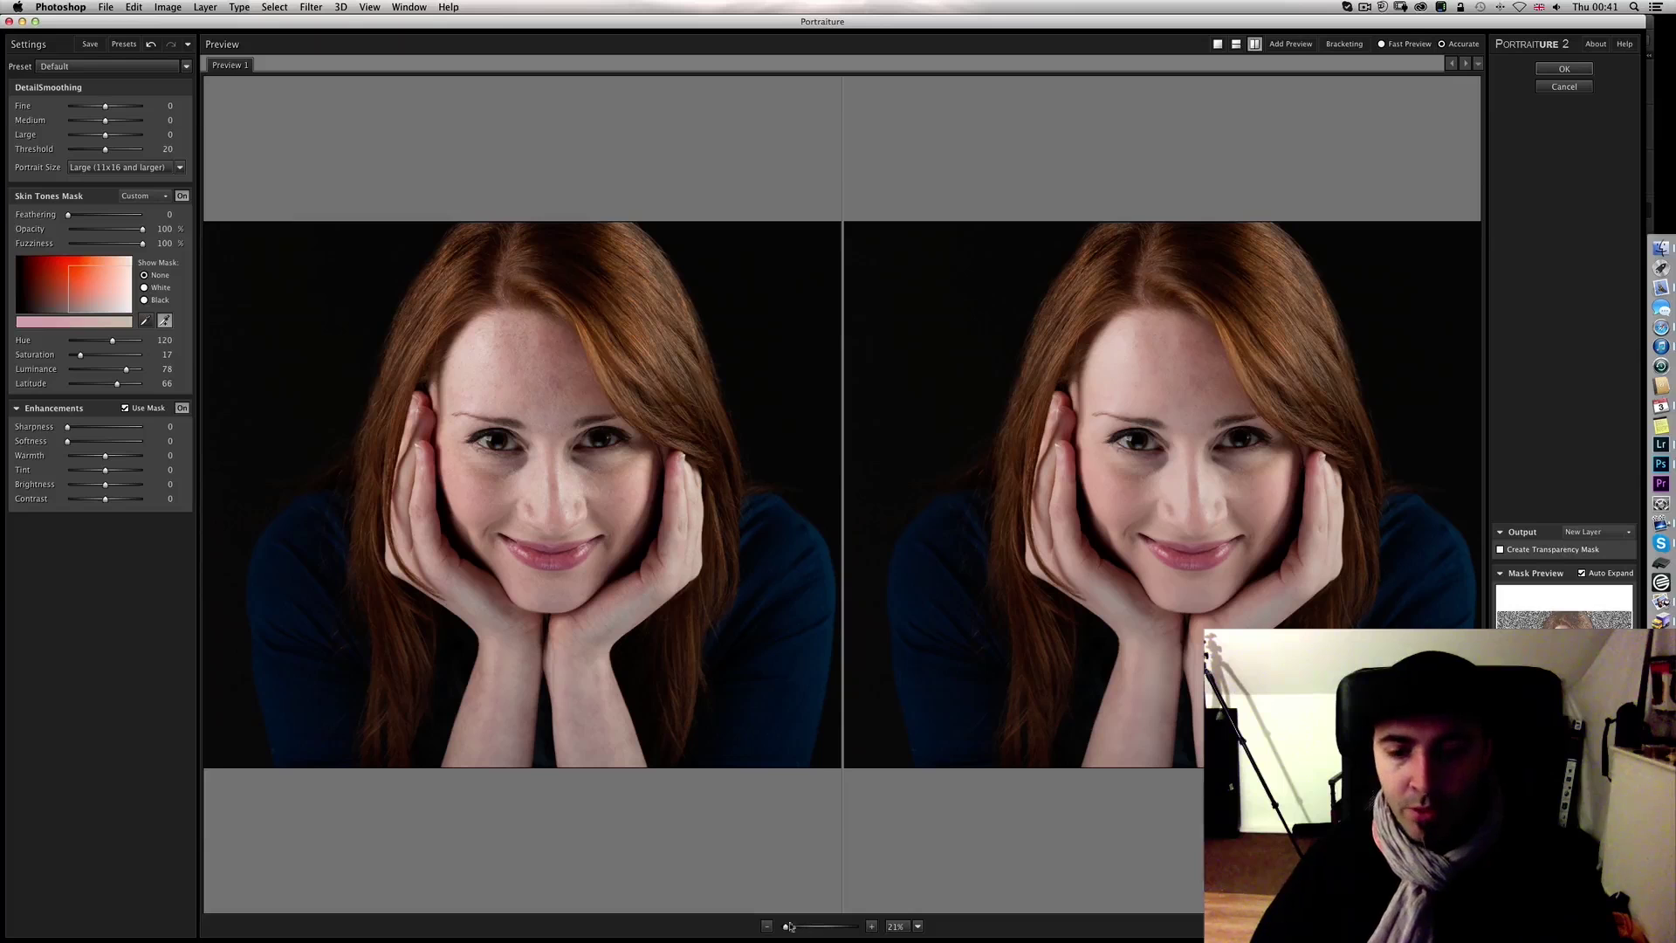
Step: Apply the Portraiture smoothing to a new layer and keep Background copy 2 selected
{"action": "left_click", "coordinate": [1567, 69]}
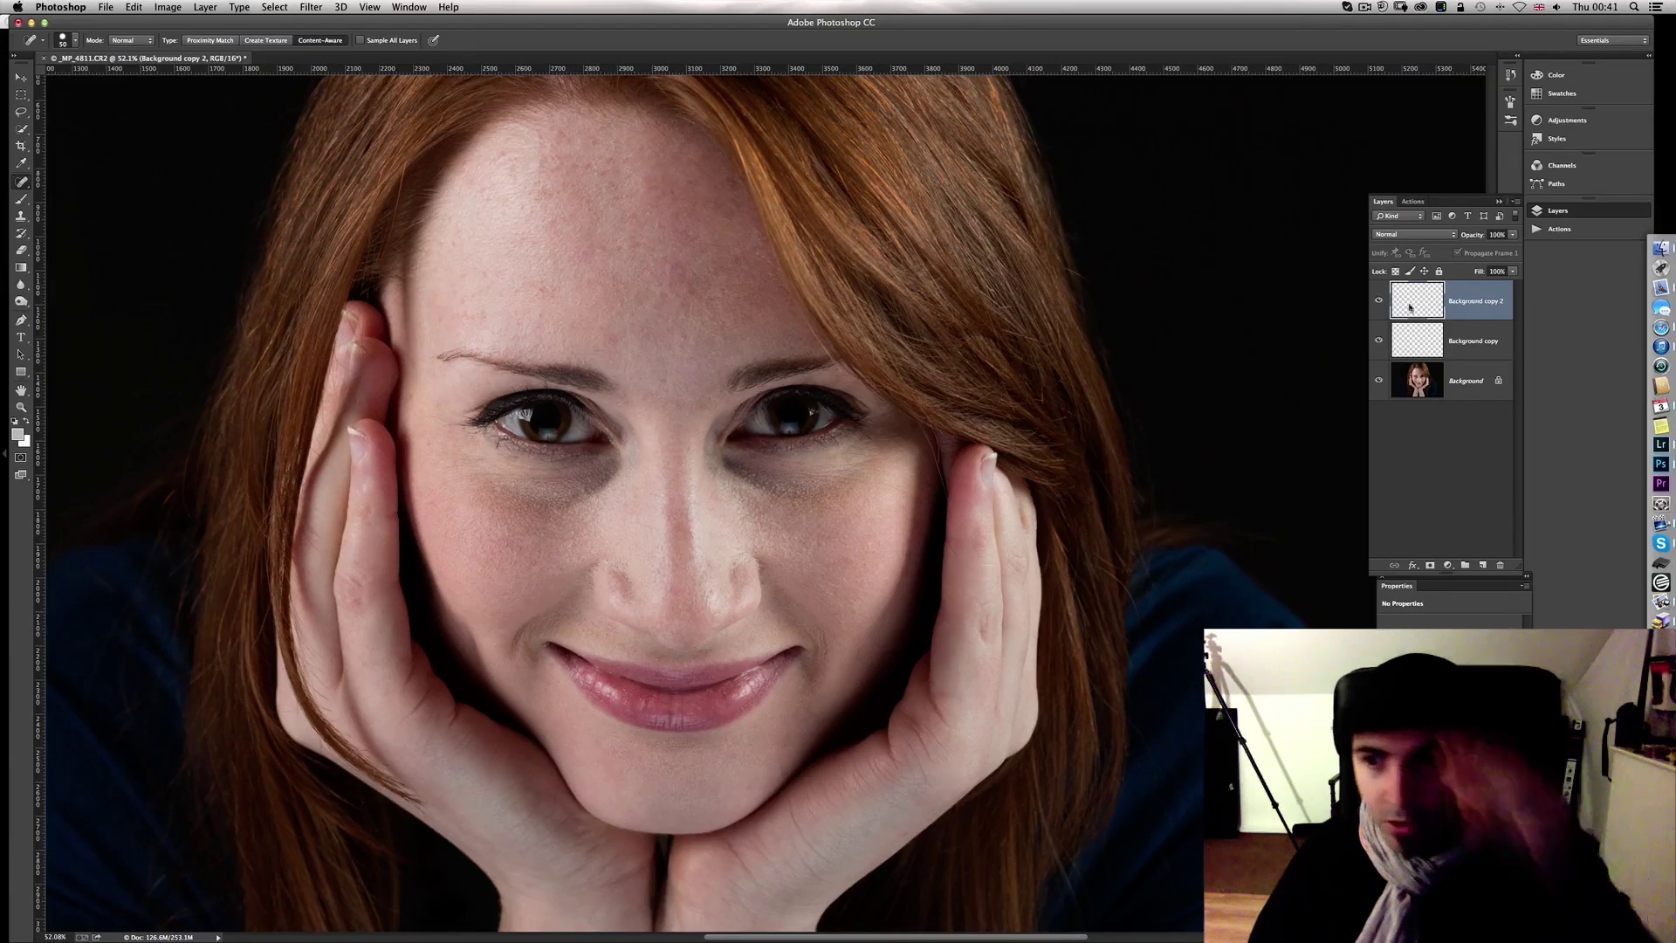
{"action": "left_click", "coordinate": [1417, 340]}
{"action": "left_click", "coordinate": [1421, 305]}
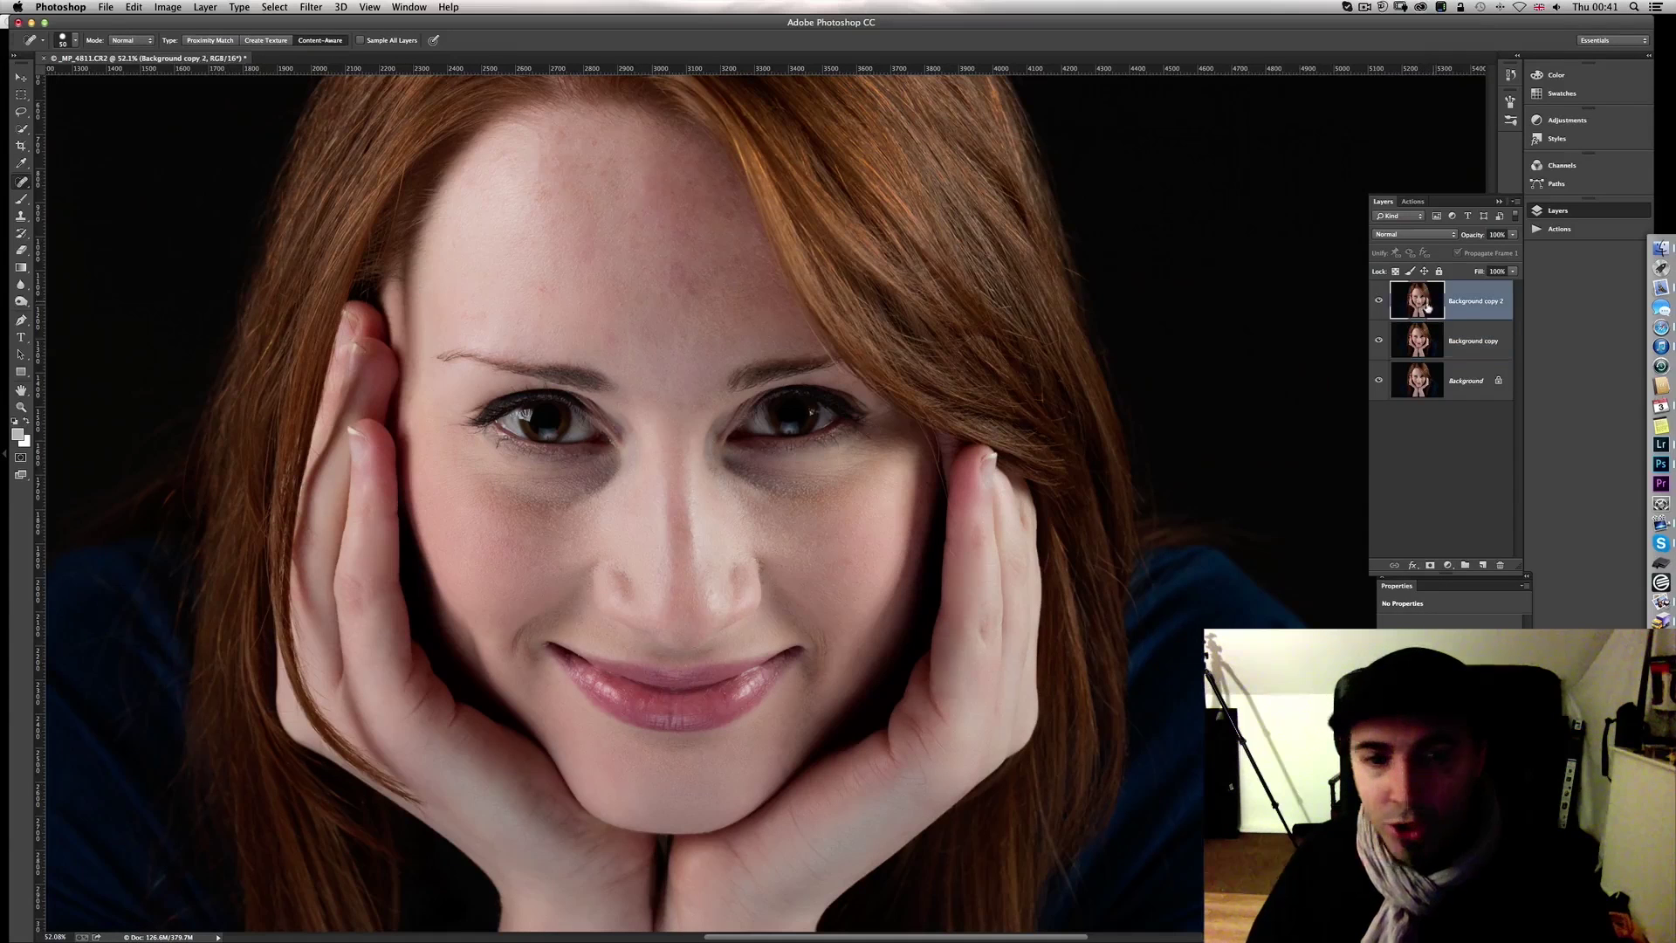
Step: Compare the skin before and after smoothing by toggling the visibility of Background copy 2, leaving it shown
{"action": "left_click", "coordinate": [1379, 300]}
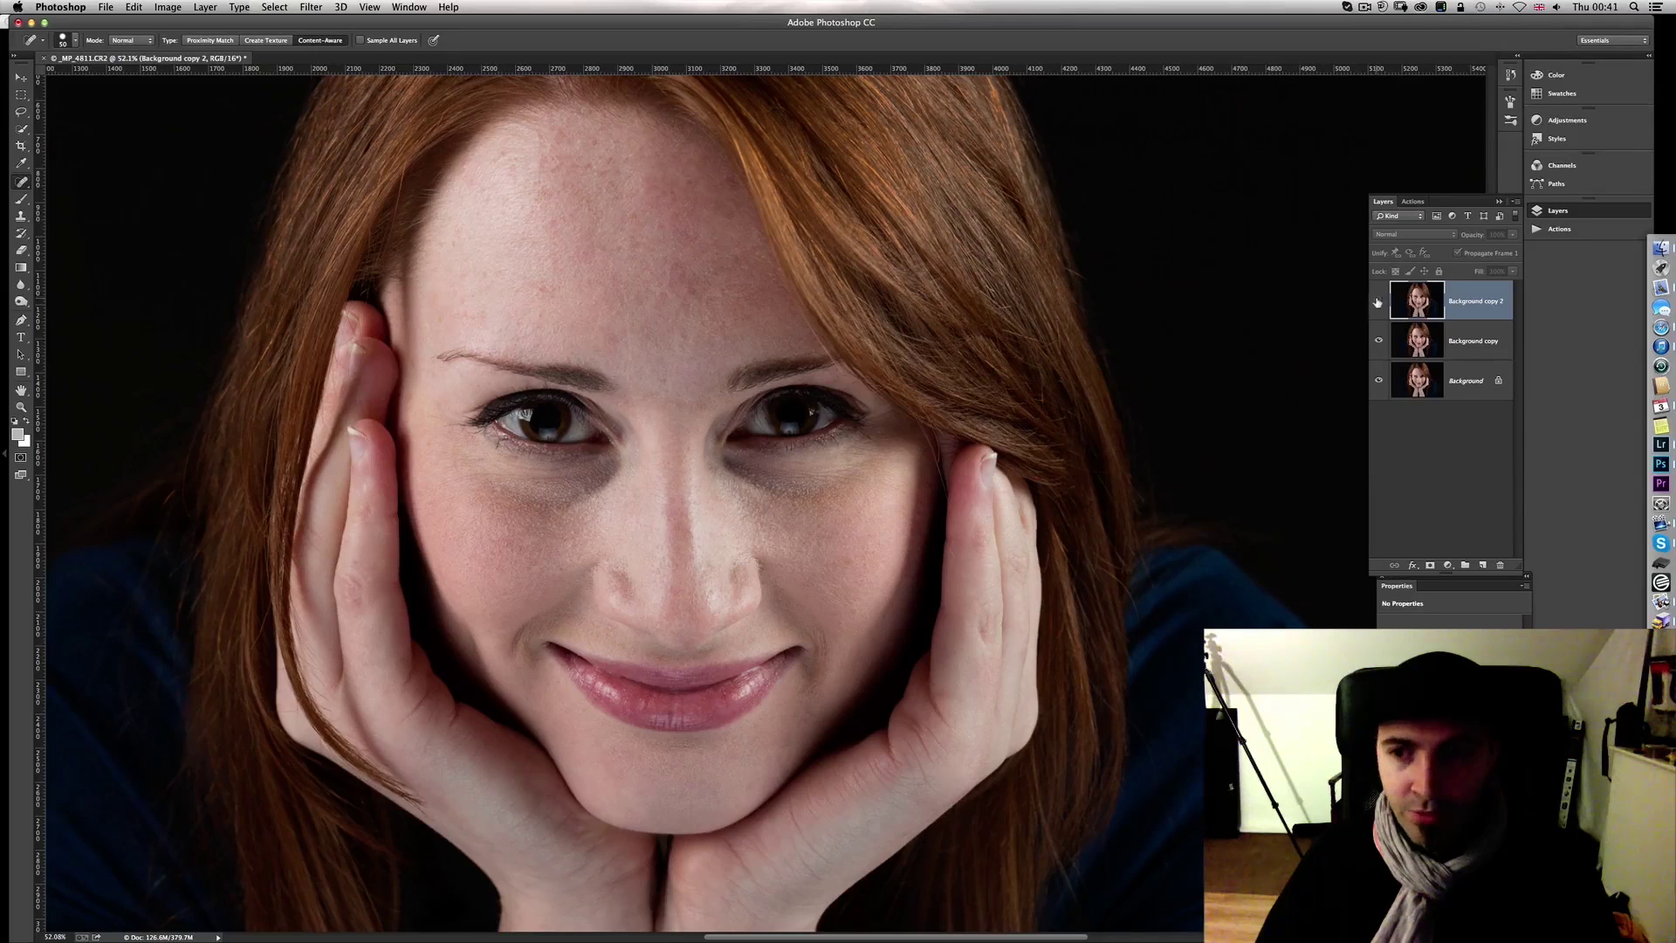
{"action": "left_click", "coordinate": [1379, 301]}
{"action": "left_click", "coordinate": [1379, 302]}
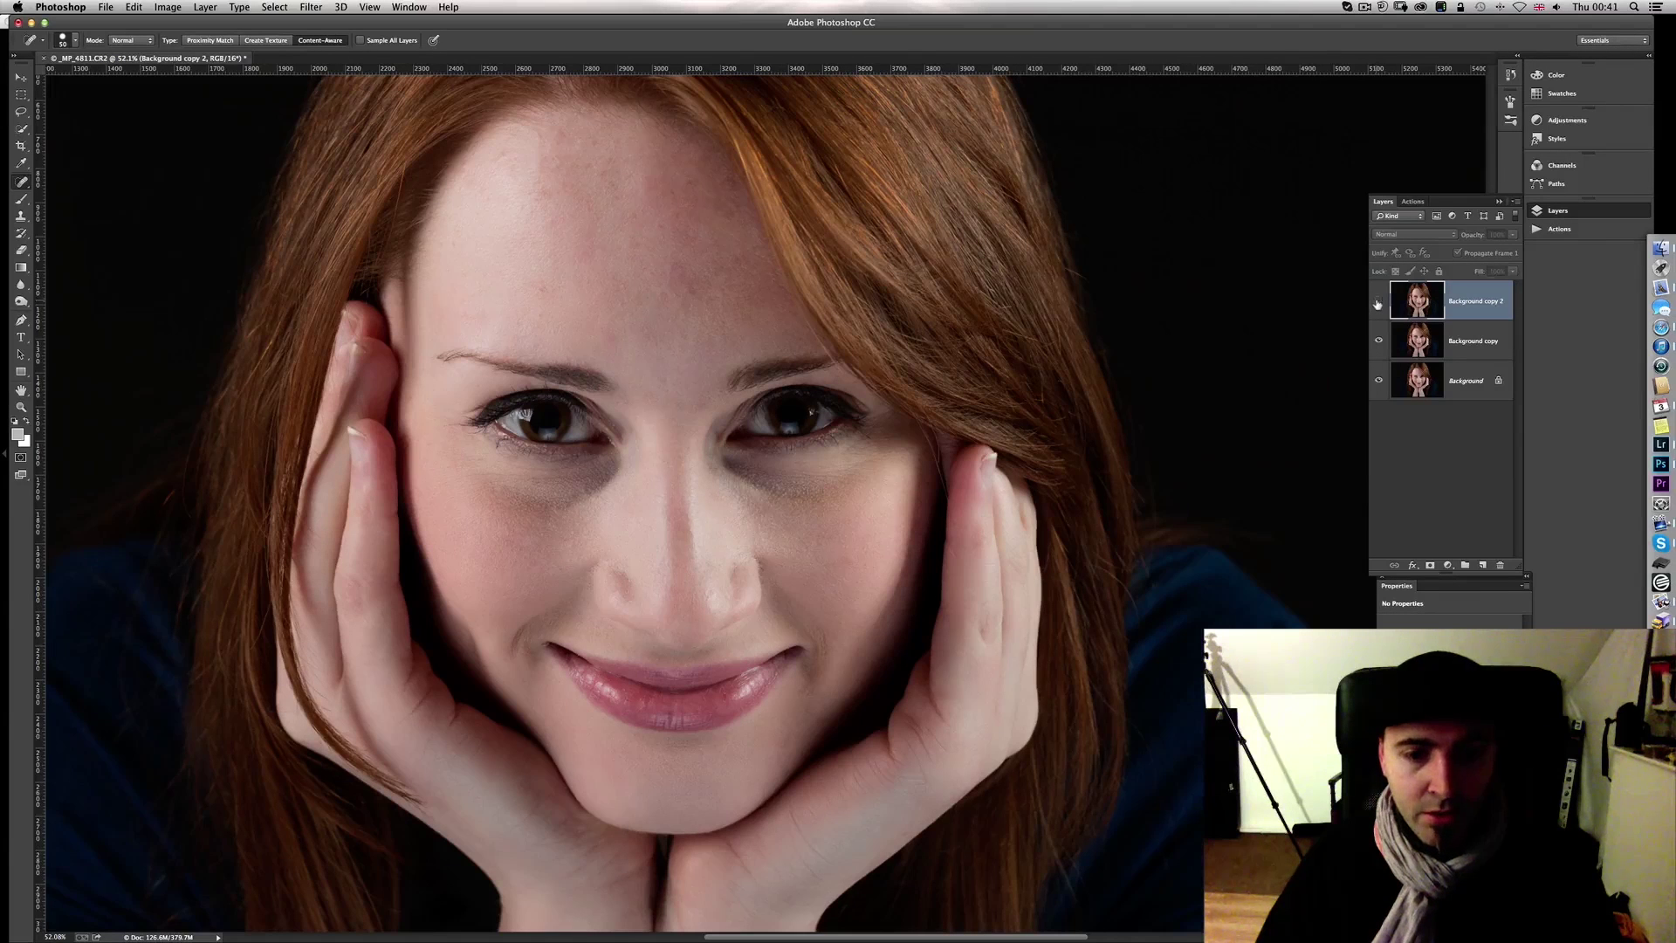
{"action": "left_click", "coordinate": [1378, 302]}
{"action": "left_click", "coordinate": [1379, 302]}
{"action": "left_click", "coordinate": [1378, 302]}
{"action": "left_click", "coordinate": [1378, 302]}
{"action": "left_click", "coordinate": [1378, 302]}
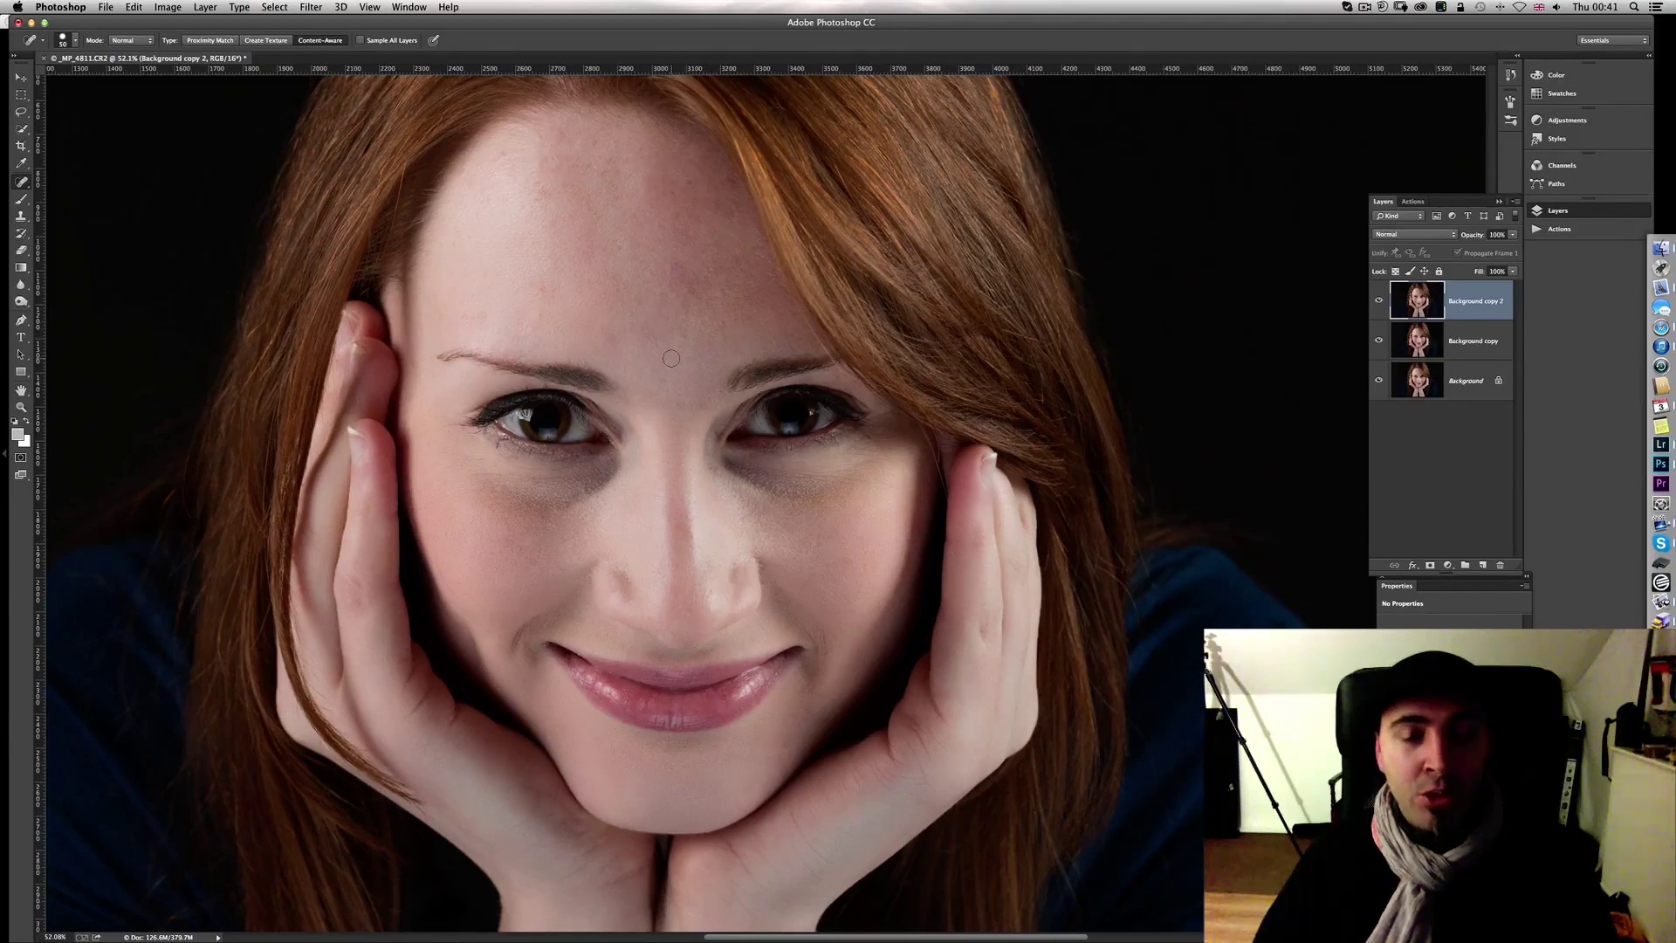
Step: Examine the smoothed skin across the face and duplicate Background copy 2 as Background copy 3
{"action": "scroll", "coordinate": [672, 358], "scroll_direction": "up", "scroll_amount": 3}
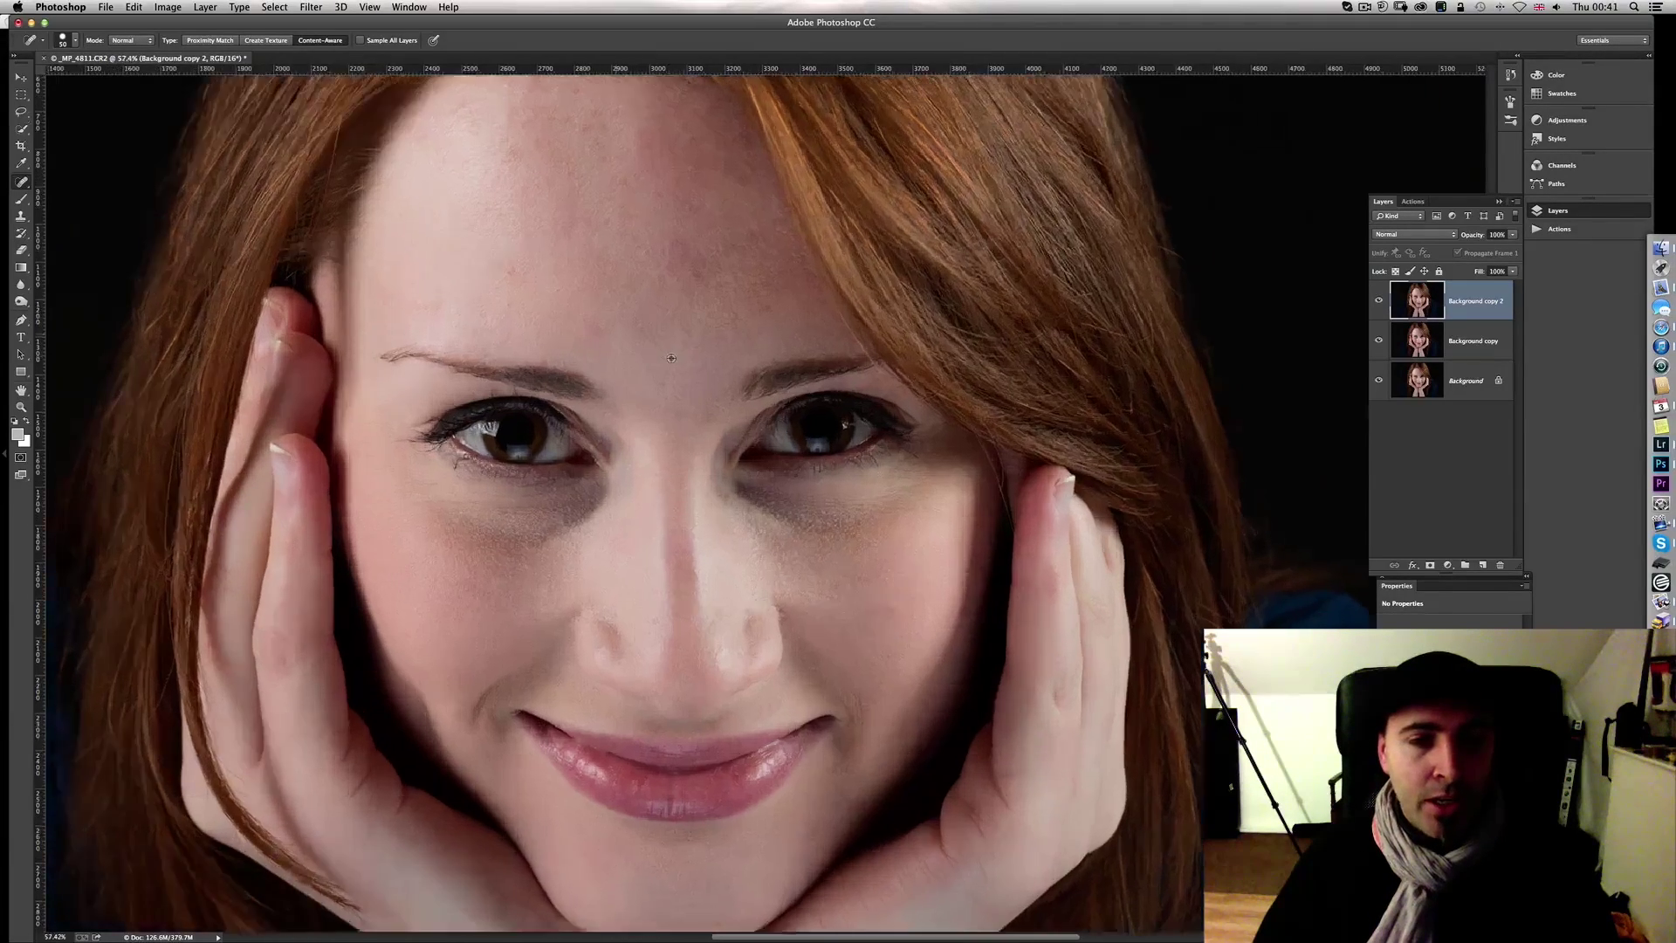
{"action": "scroll", "coordinate": [671, 358], "scroll_direction": "down", "scroll_amount": 5}
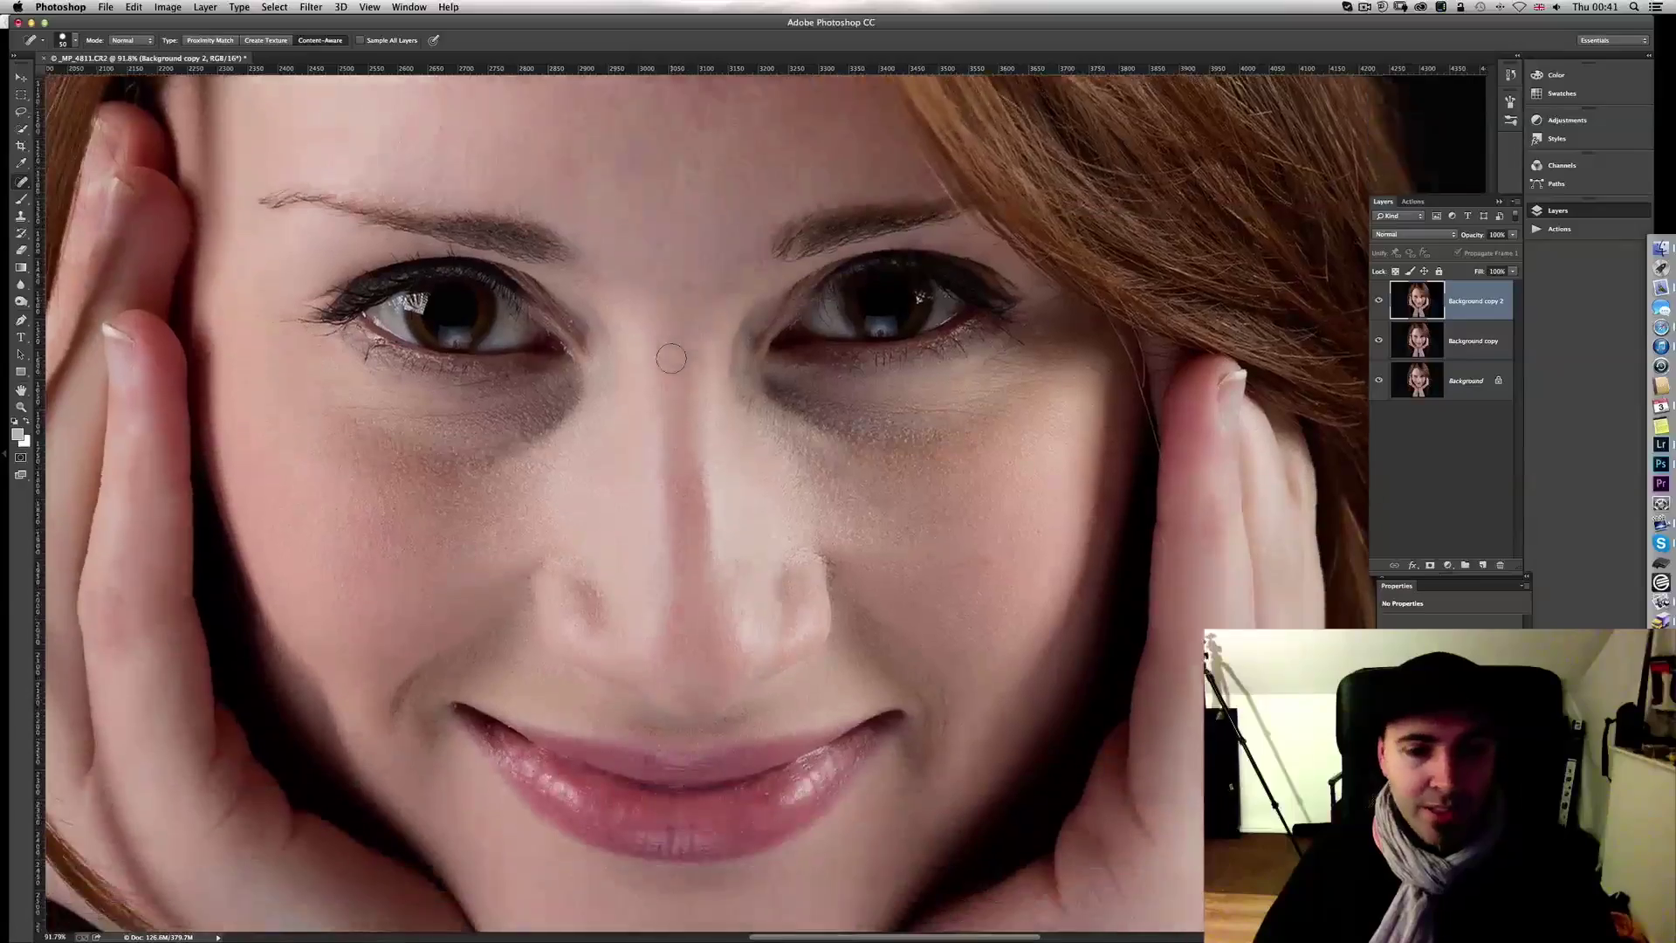
{"action": "scroll", "coordinate": [672, 358], "scroll_direction": "up", "scroll_amount": 7}
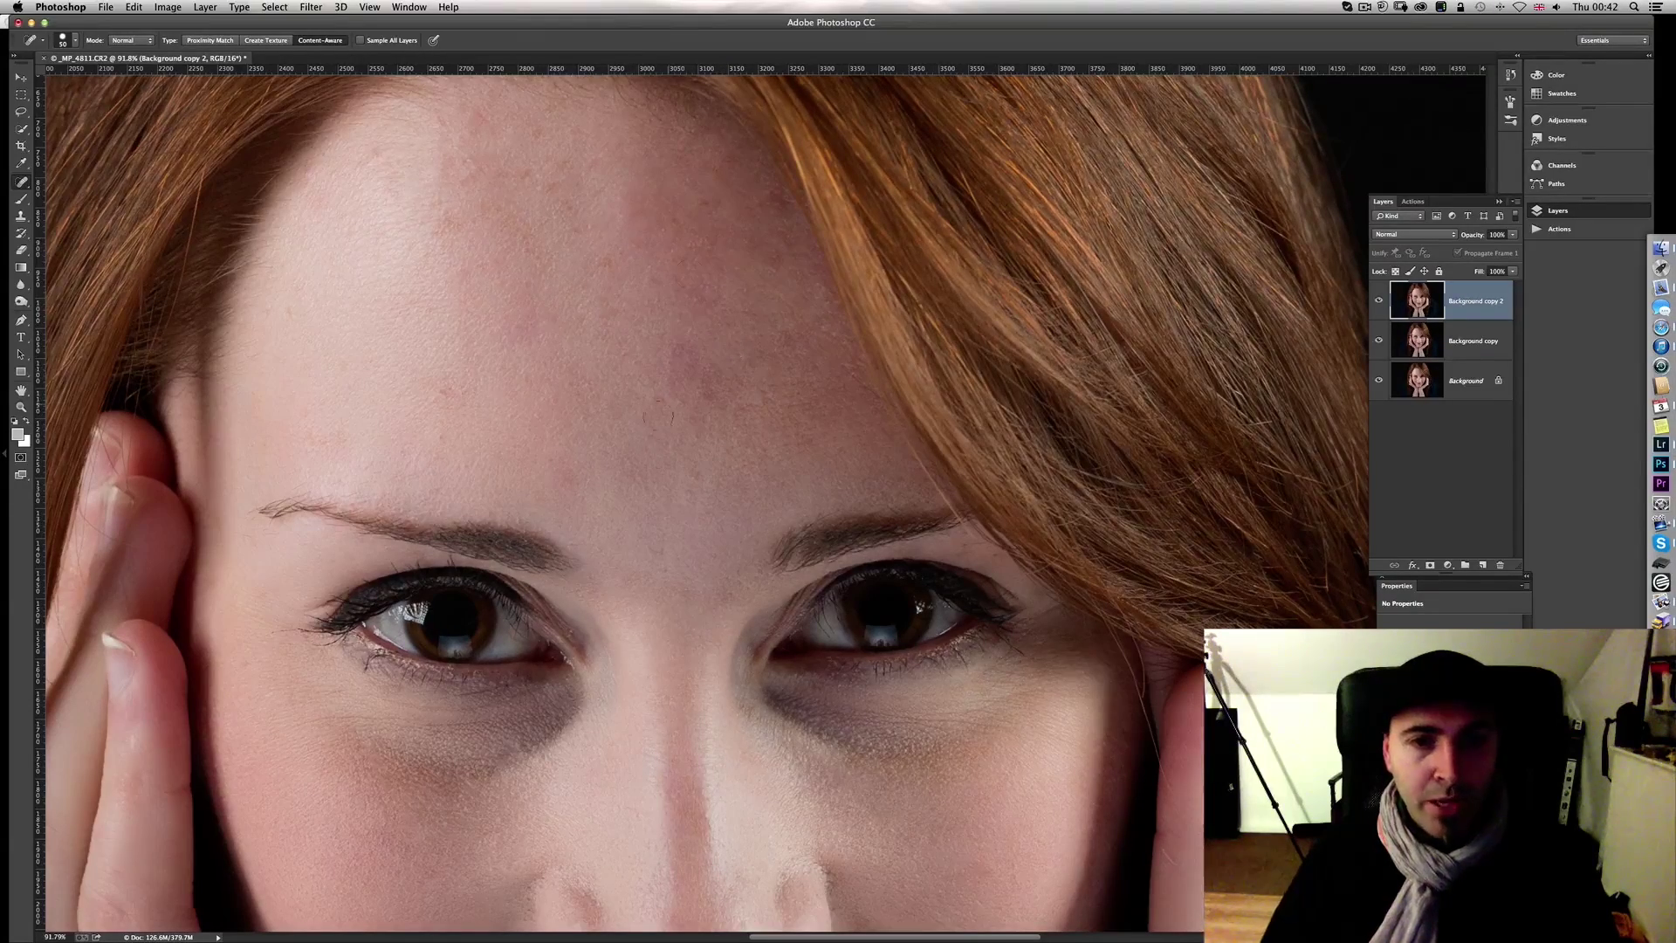
{"action": "scroll", "coordinate": [678, 463], "scroll_direction": "down", "scroll_amount": 5}
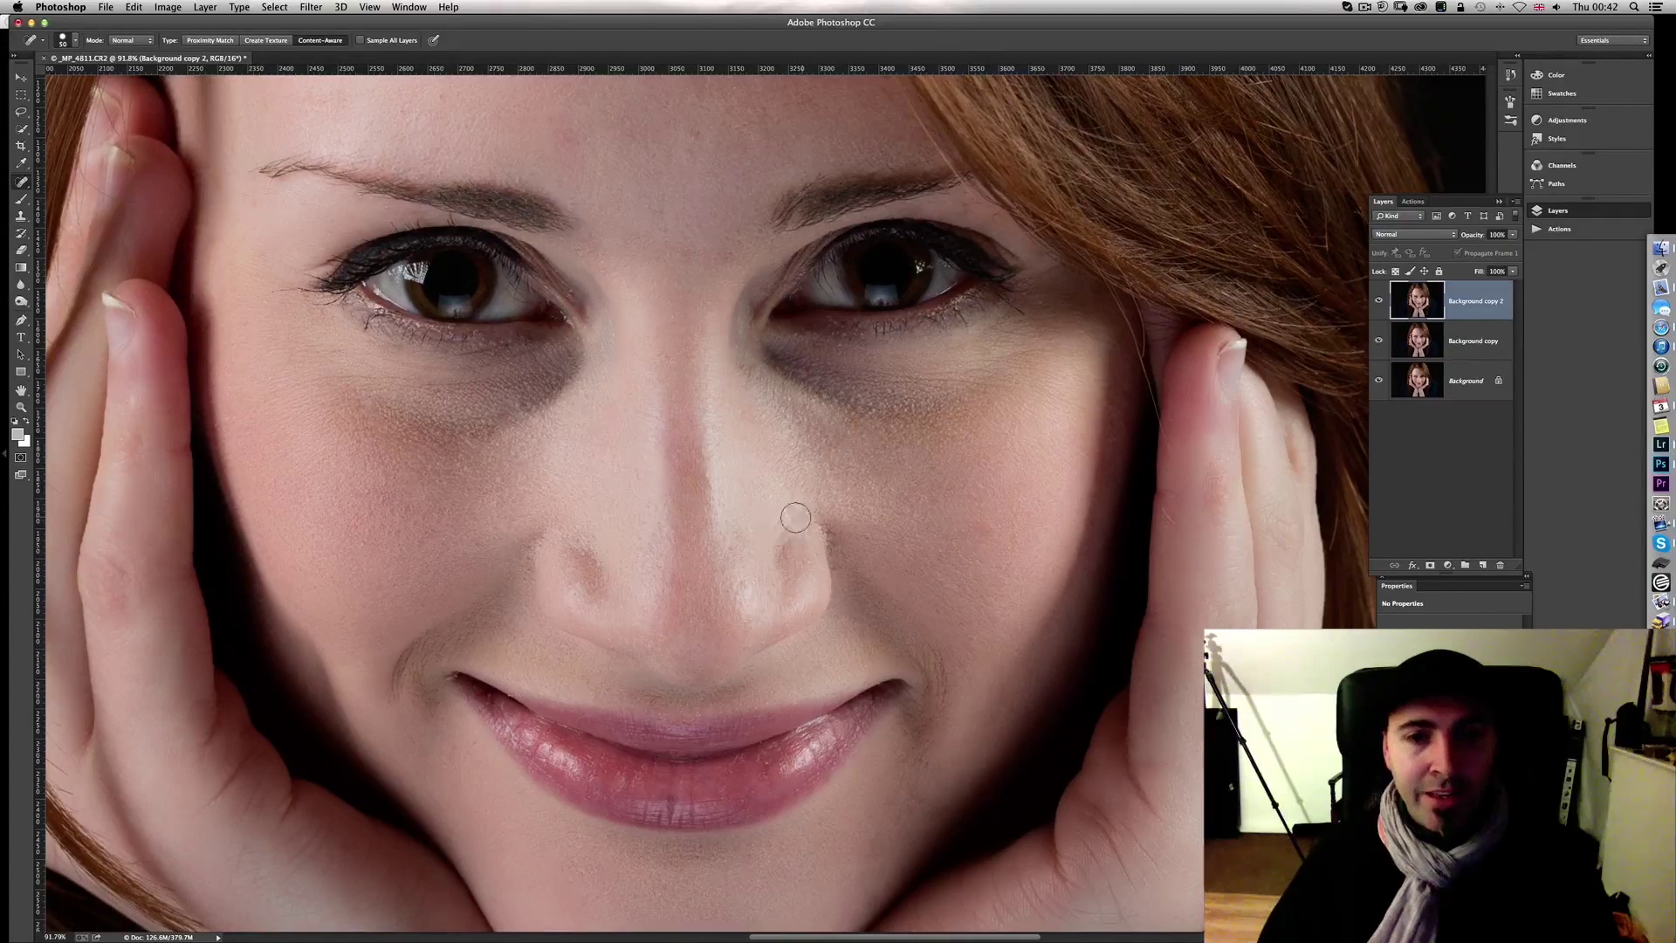
{"action": "scroll", "coordinate": [758, 532], "scroll_direction": "down", "scroll_amount": 3}
{"action": "scroll", "coordinate": [758, 532], "scroll_direction": "up", "scroll_amount": 3}
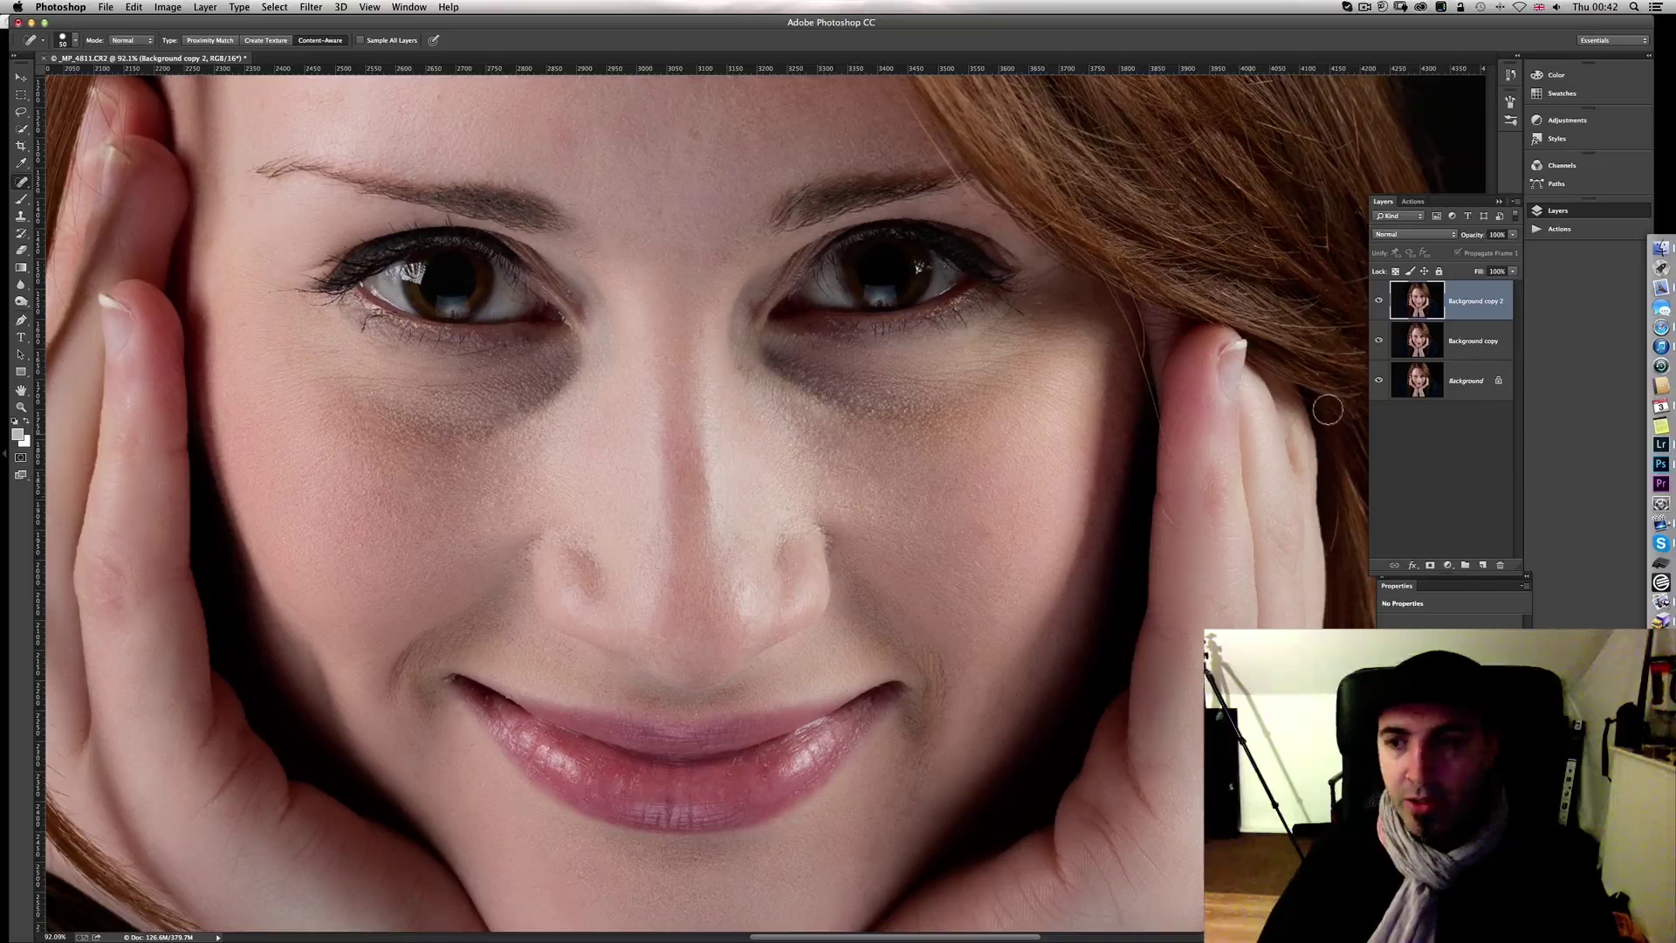
{"action": "key", "text": "super+j"}
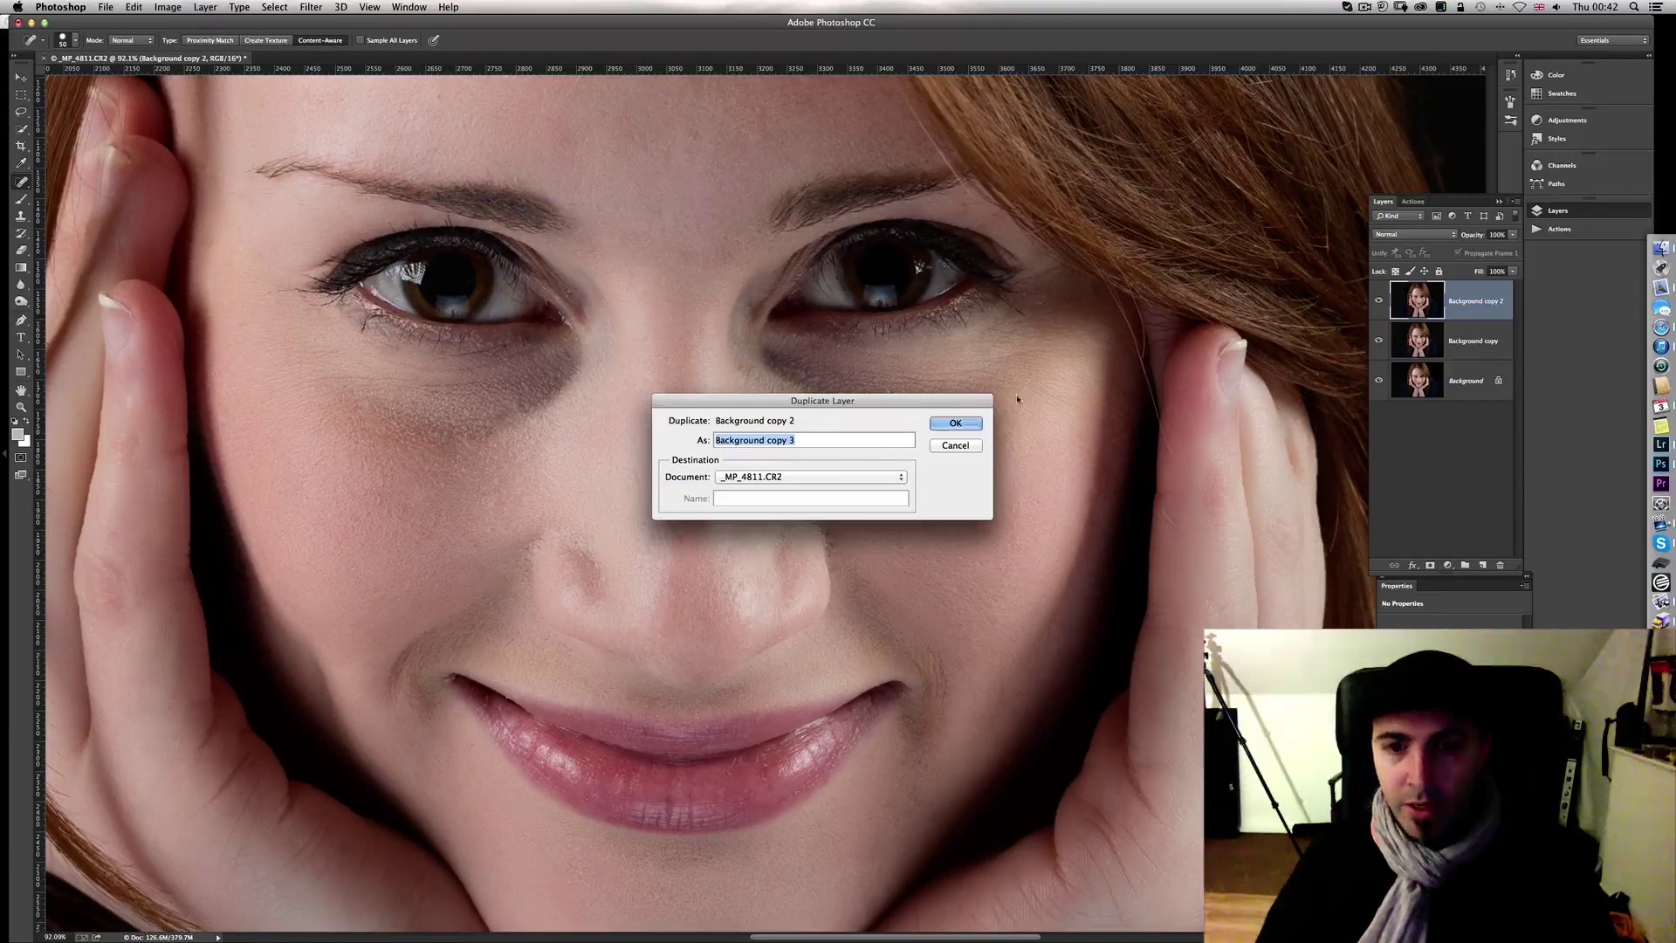
{"action": "left_click", "coordinate": [955, 423]}
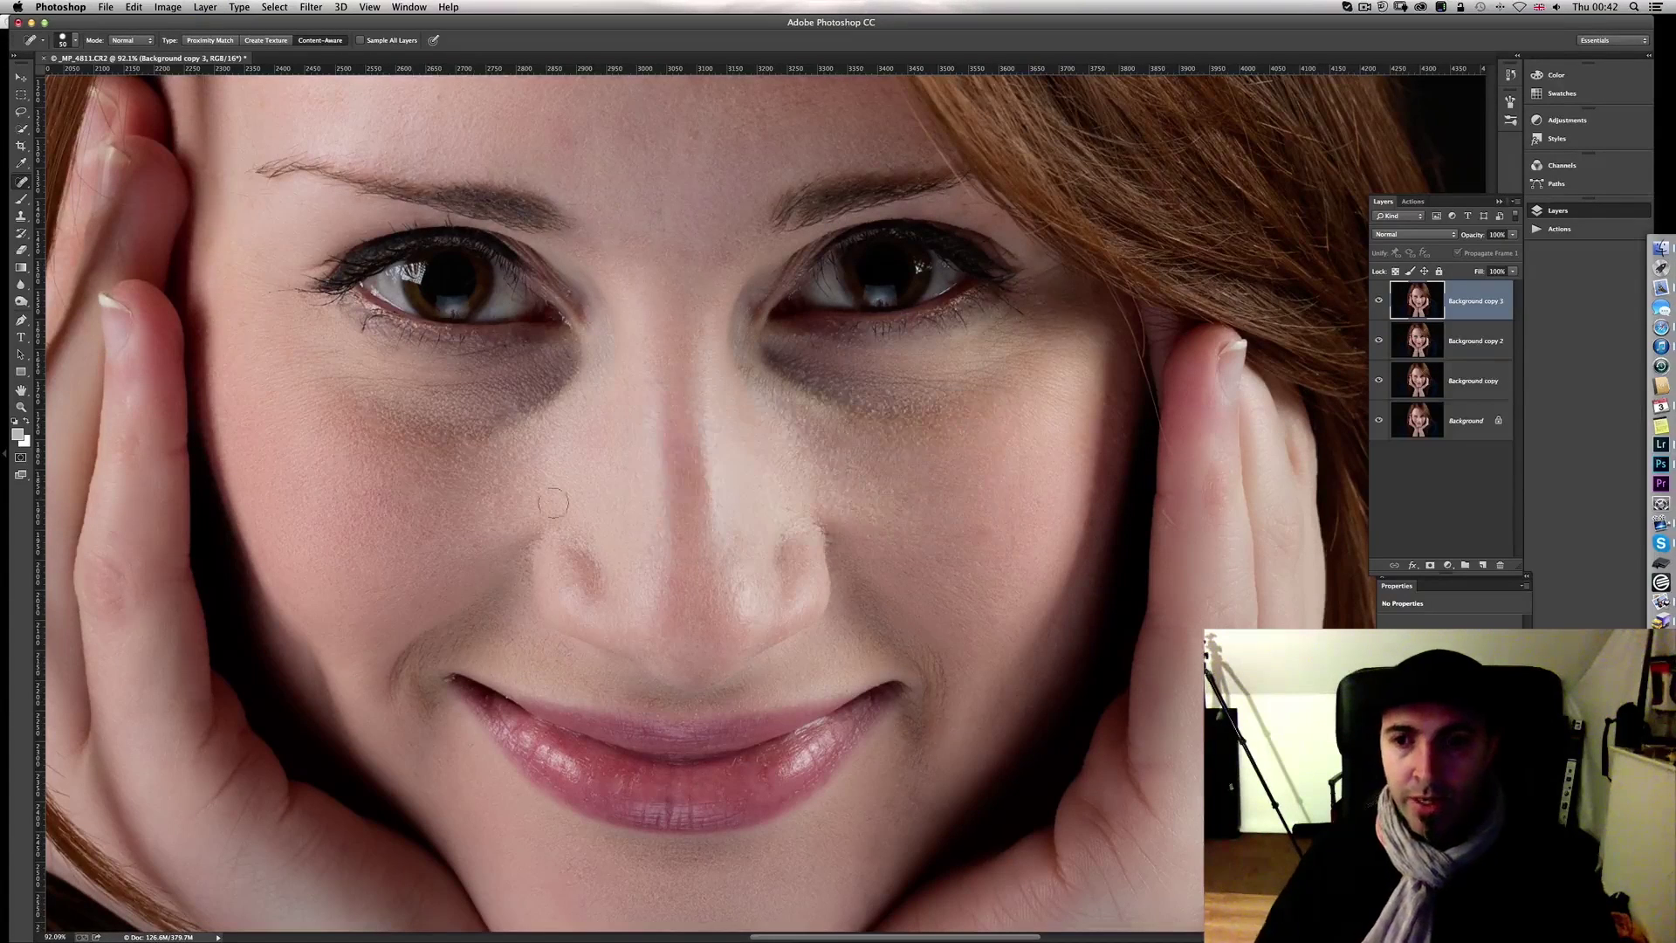
Step: Set up the Clone Stamp tool with an opacity below 10% and a much smaller brush for fine skin work
{"action": "left_click", "coordinate": [21, 215]}
{"action": "left_click", "coordinate": [269, 41]}
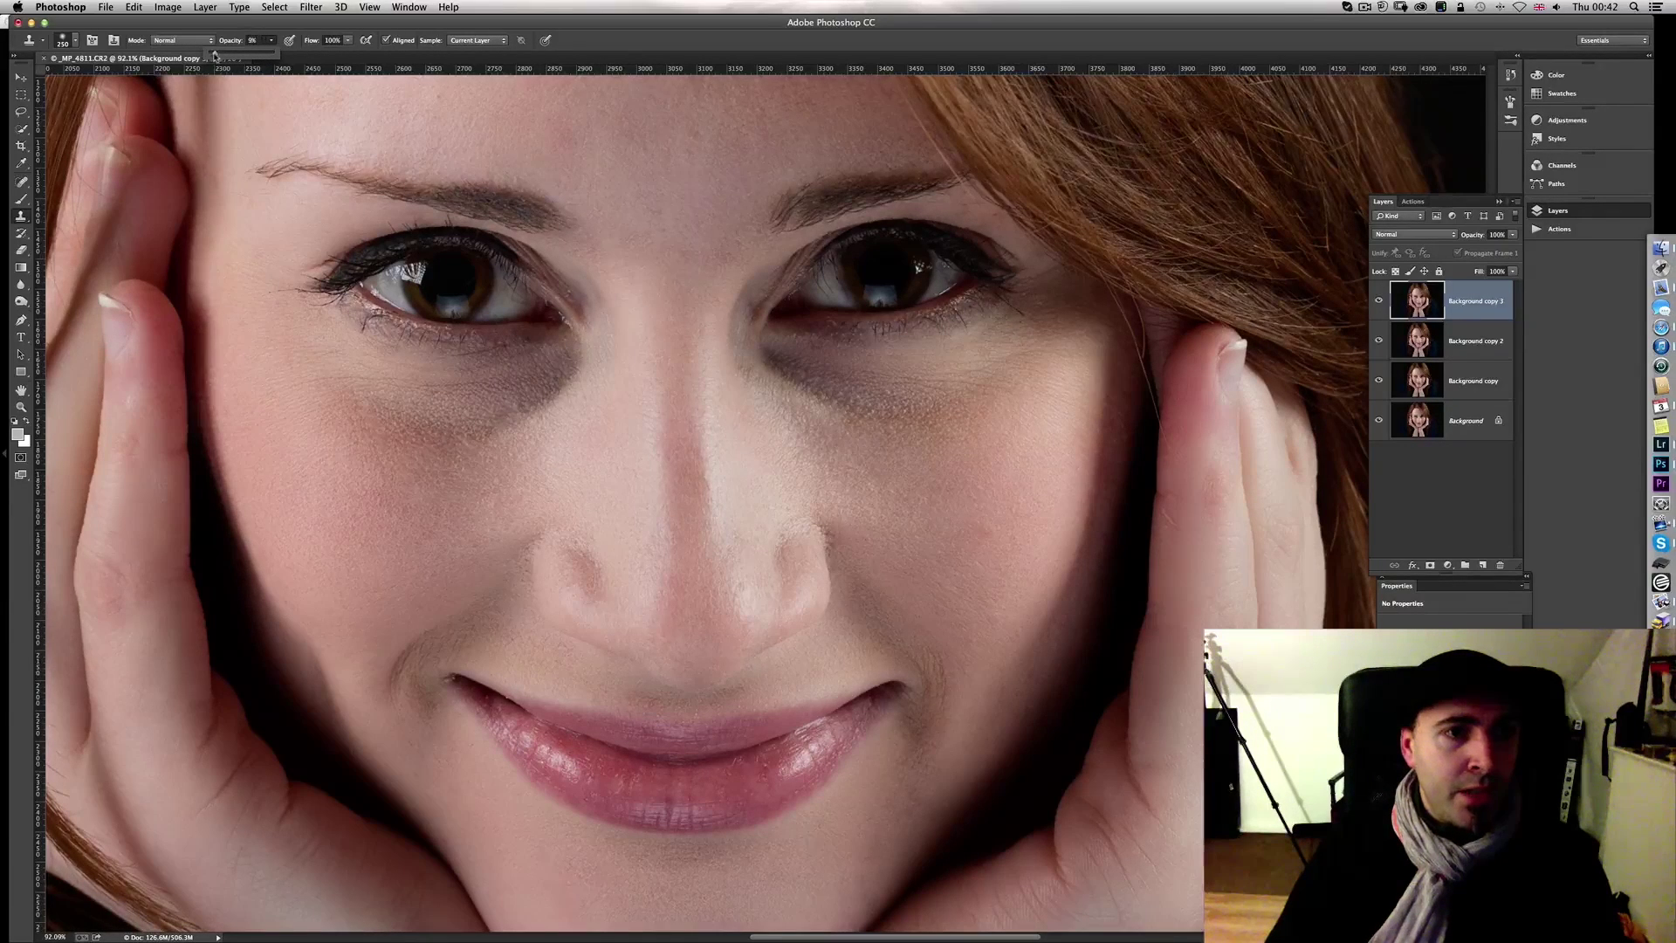
{"action": "left_click_drag", "start_coordinate": [243, 29], "coordinate": [244, 32]}
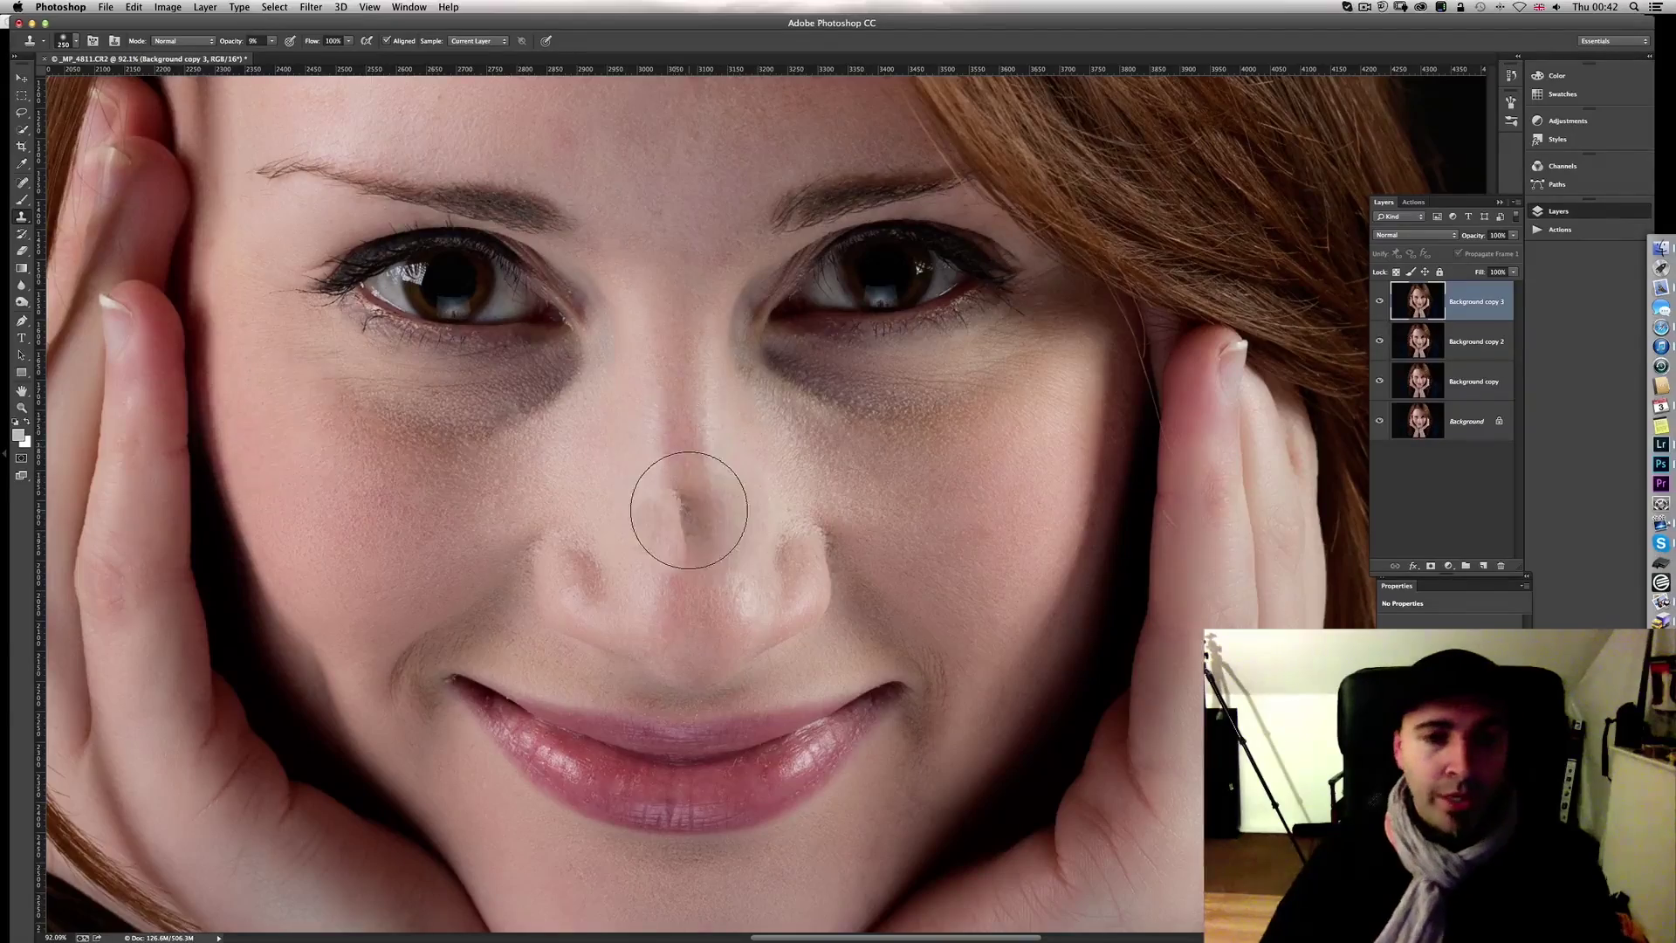
{"action": "scroll", "coordinate": [689, 510], "scroll_direction": "up", "scroll_amount": 3}
{"action": "key", "text": "bracketleft"}
{"action": "key", "text": "bracketleft"}
{"action": "key", "text": "bracketleft"}
{"action": "key", "text": "bracketleft"}
{"action": "key", "text": "bracketleft"}
{"action": "key", "text": "bracketleft"}
{"action": "key", "text": "bracketleft"}
{"action": "key", "text": "bracketleft"}
{"action": "key", "text": "bracketleft"}
{"action": "key", "text": "bracketleft"}
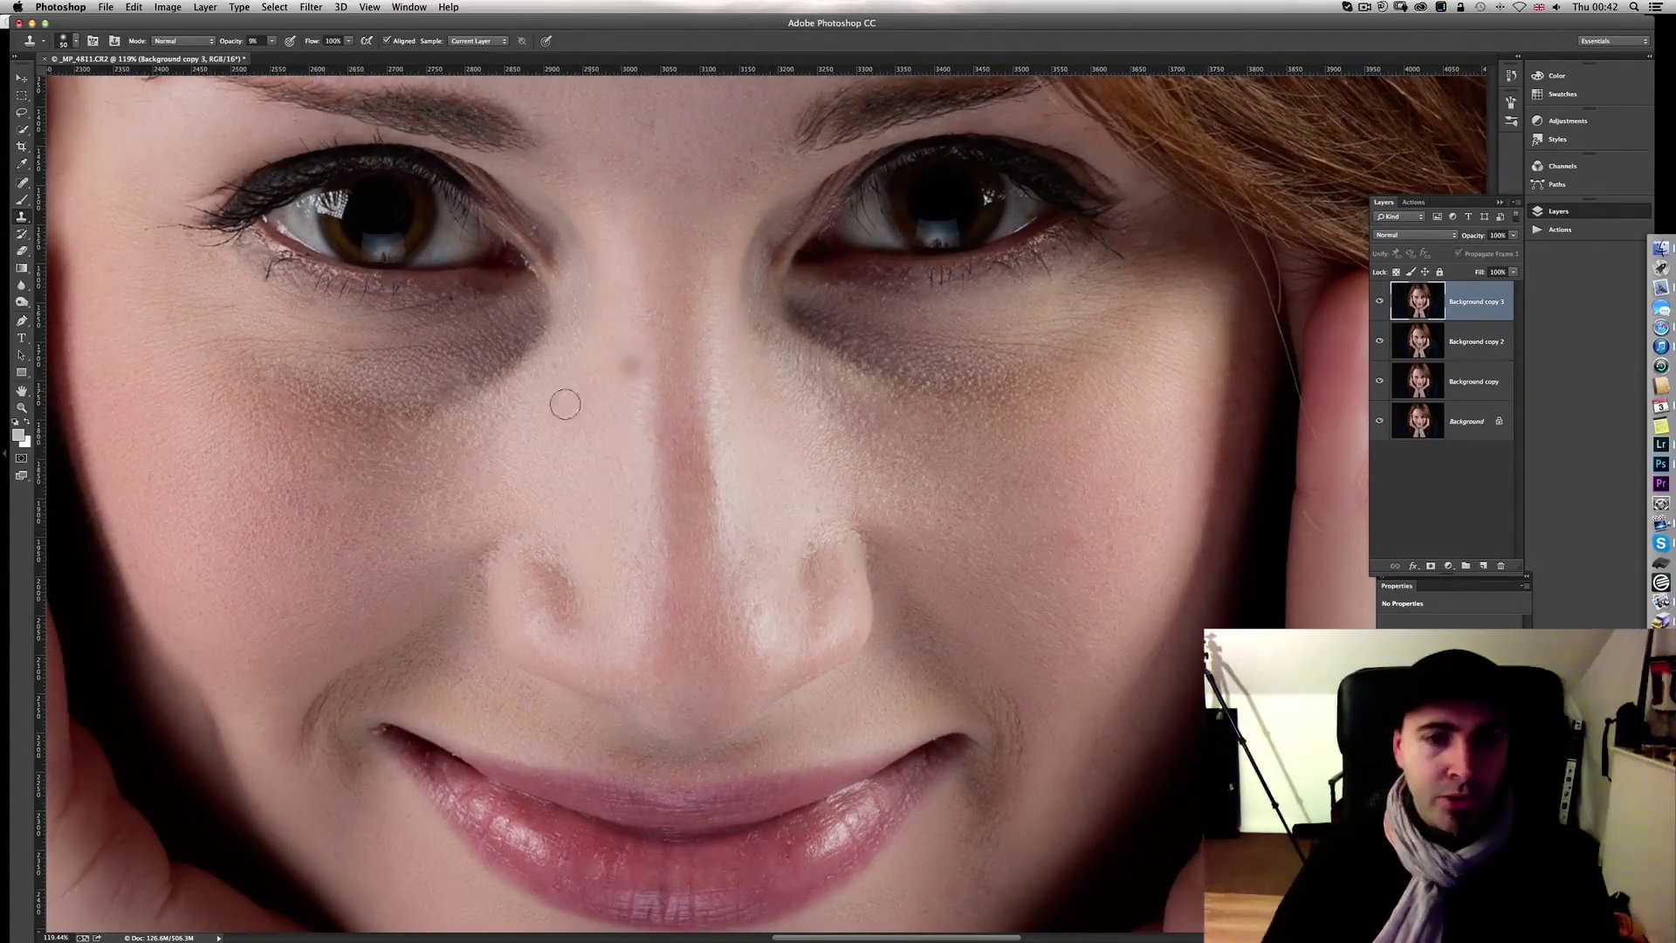
Step: Even out the blotchy forehead skin on Background copy 3 with a slightly larger, low-opacity Clone Stamp brush
{"action": "scroll", "coordinate": [469, 491], "scroll_direction": "up", "scroll_amount": 2}
{"action": "scroll", "coordinate": [469, 492], "scroll_direction": "up", "scroll_amount": 8}
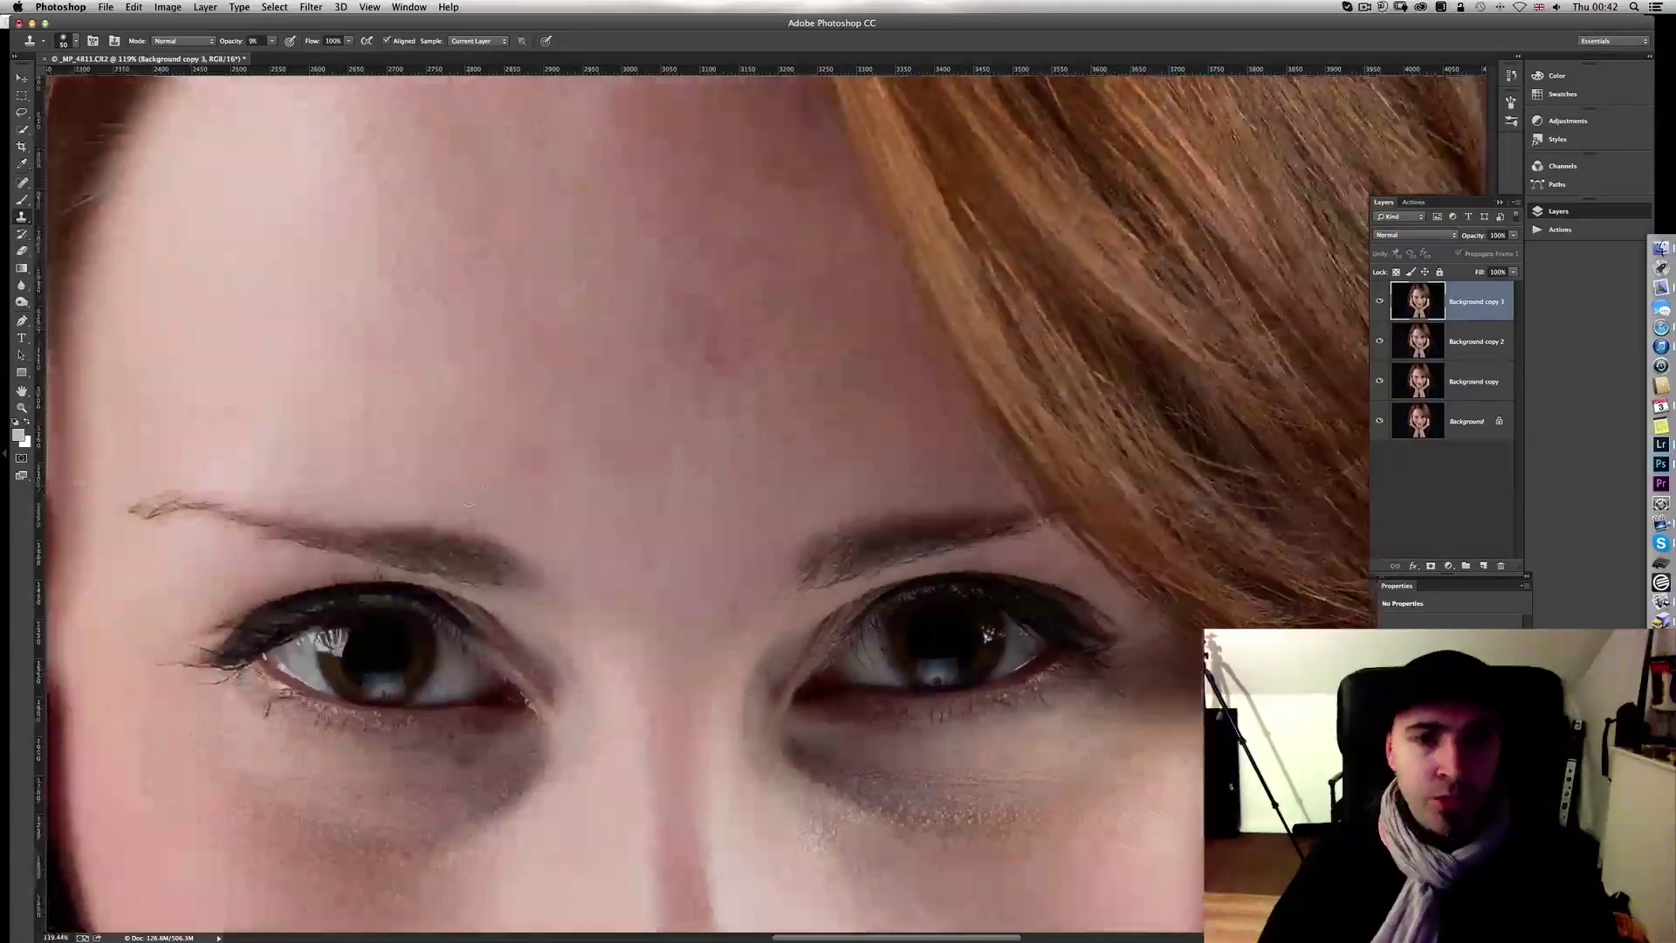
{"action": "key", "text": "bracketright"}
{"action": "key", "text": "bracketright"}
{"action": "key", "text": "bracketright"}
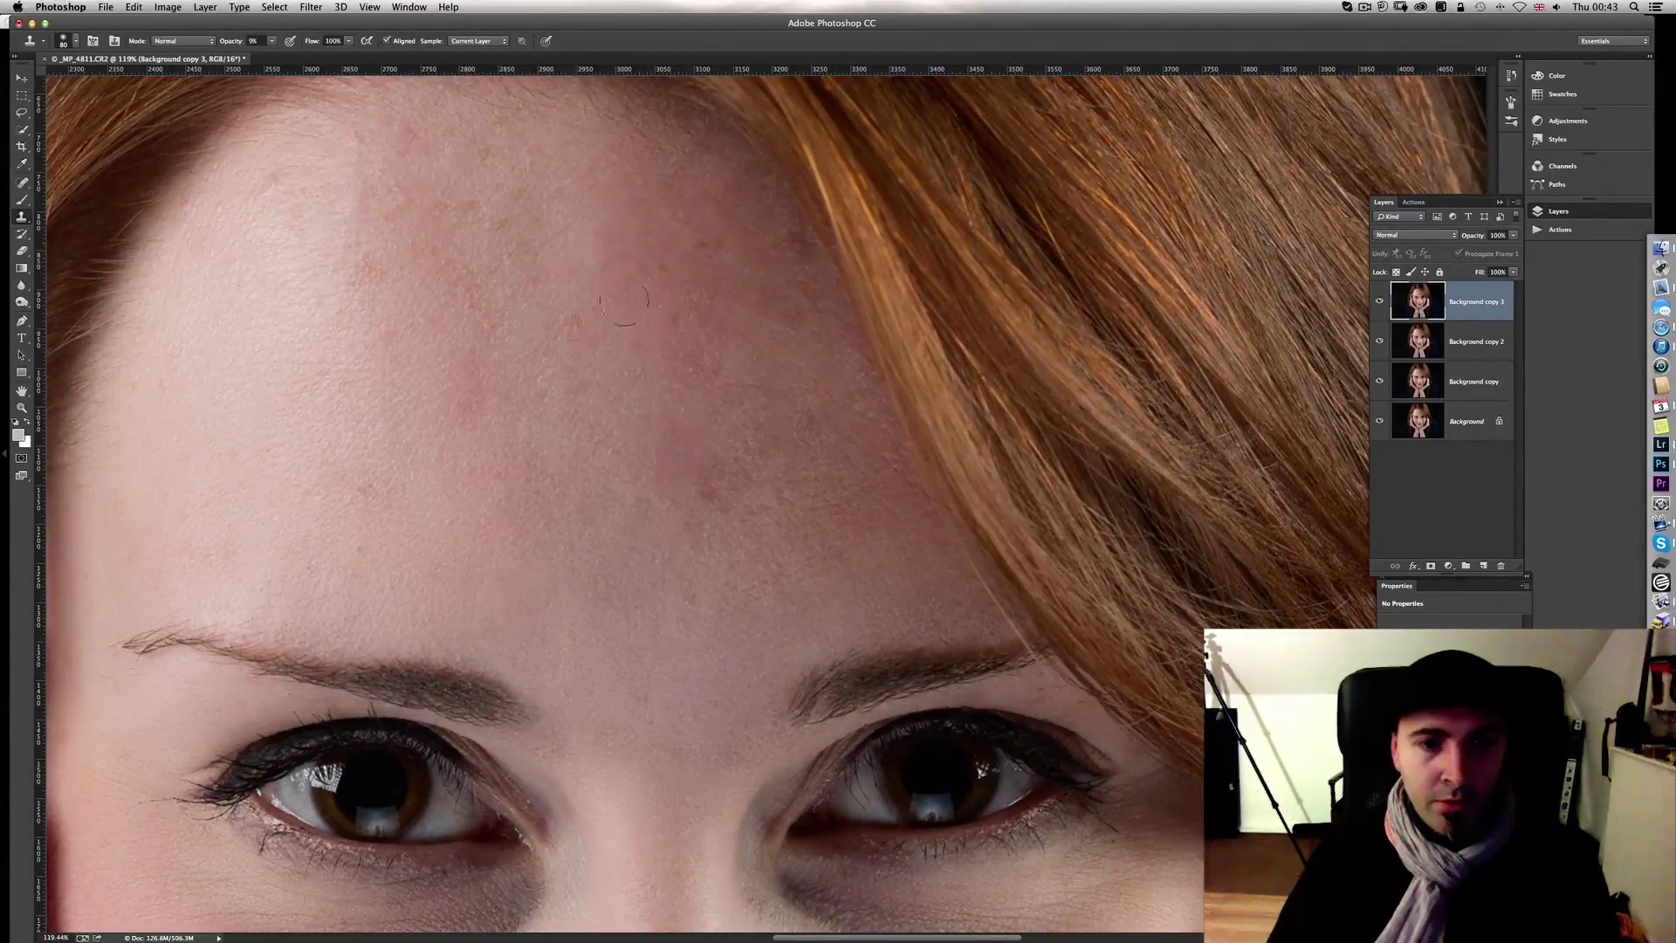
{"action": "scroll", "coordinate": [708, 540], "scroll_direction": "down", "scroll_amount": 3}
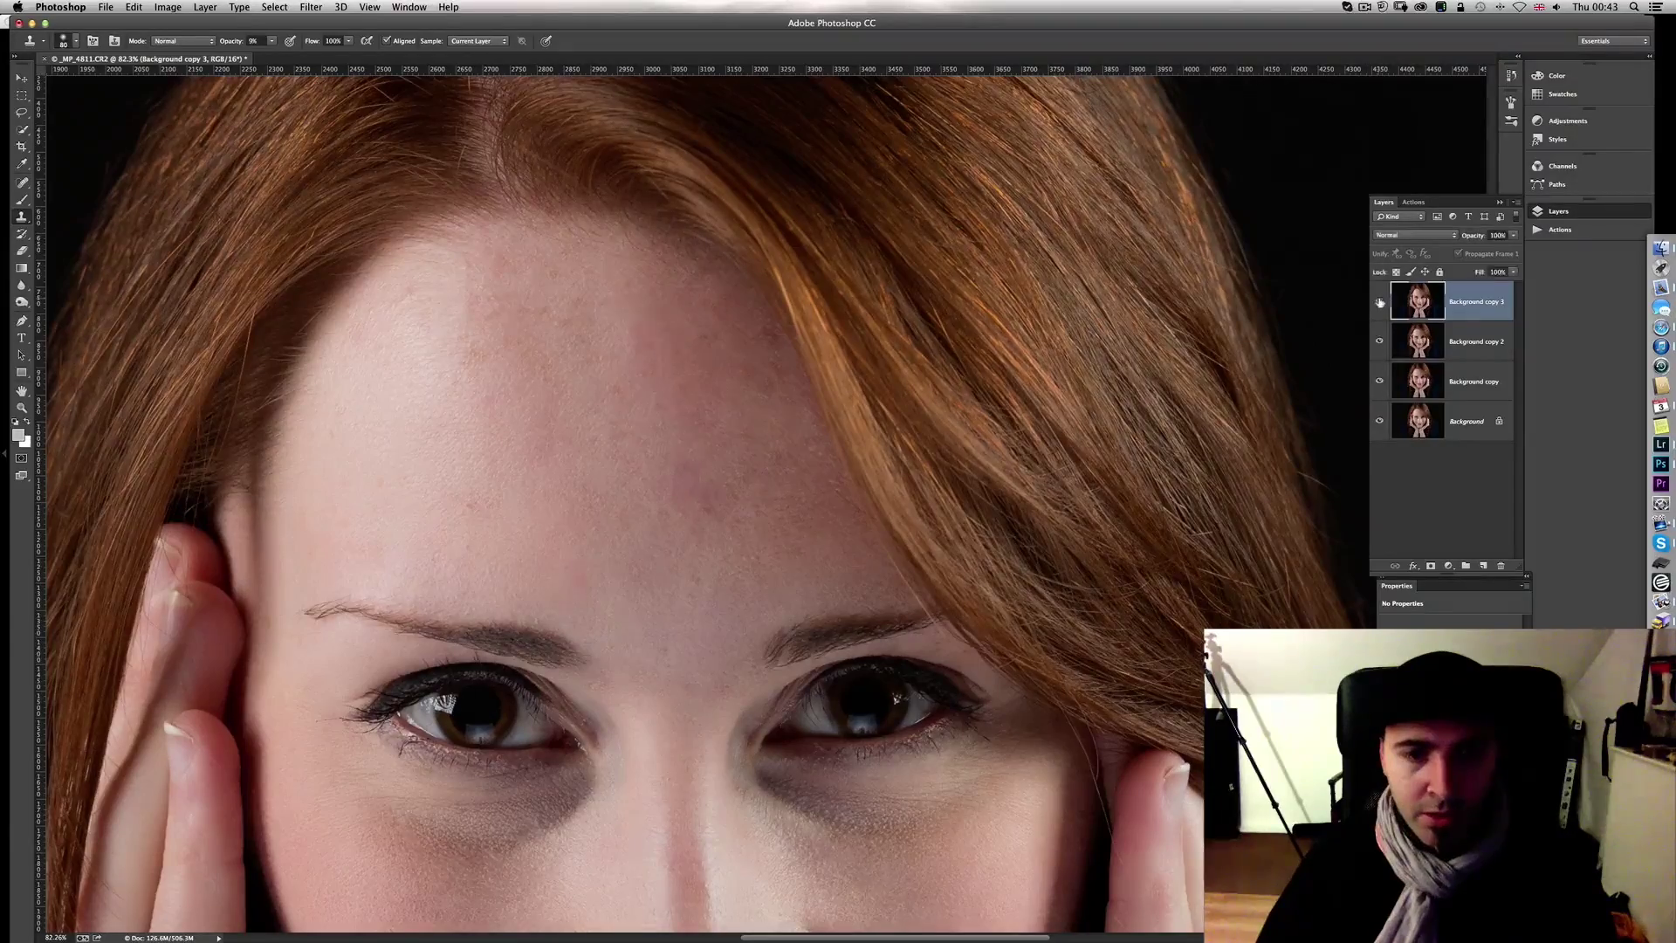
{"action": "scroll", "coordinate": [699, 524], "scroll_direction": "down", "scroll_amount": 2}
{"action": "scroll", "coordinate": [698, 524], "scroll_direction": "up", "scroll_amount": 3}
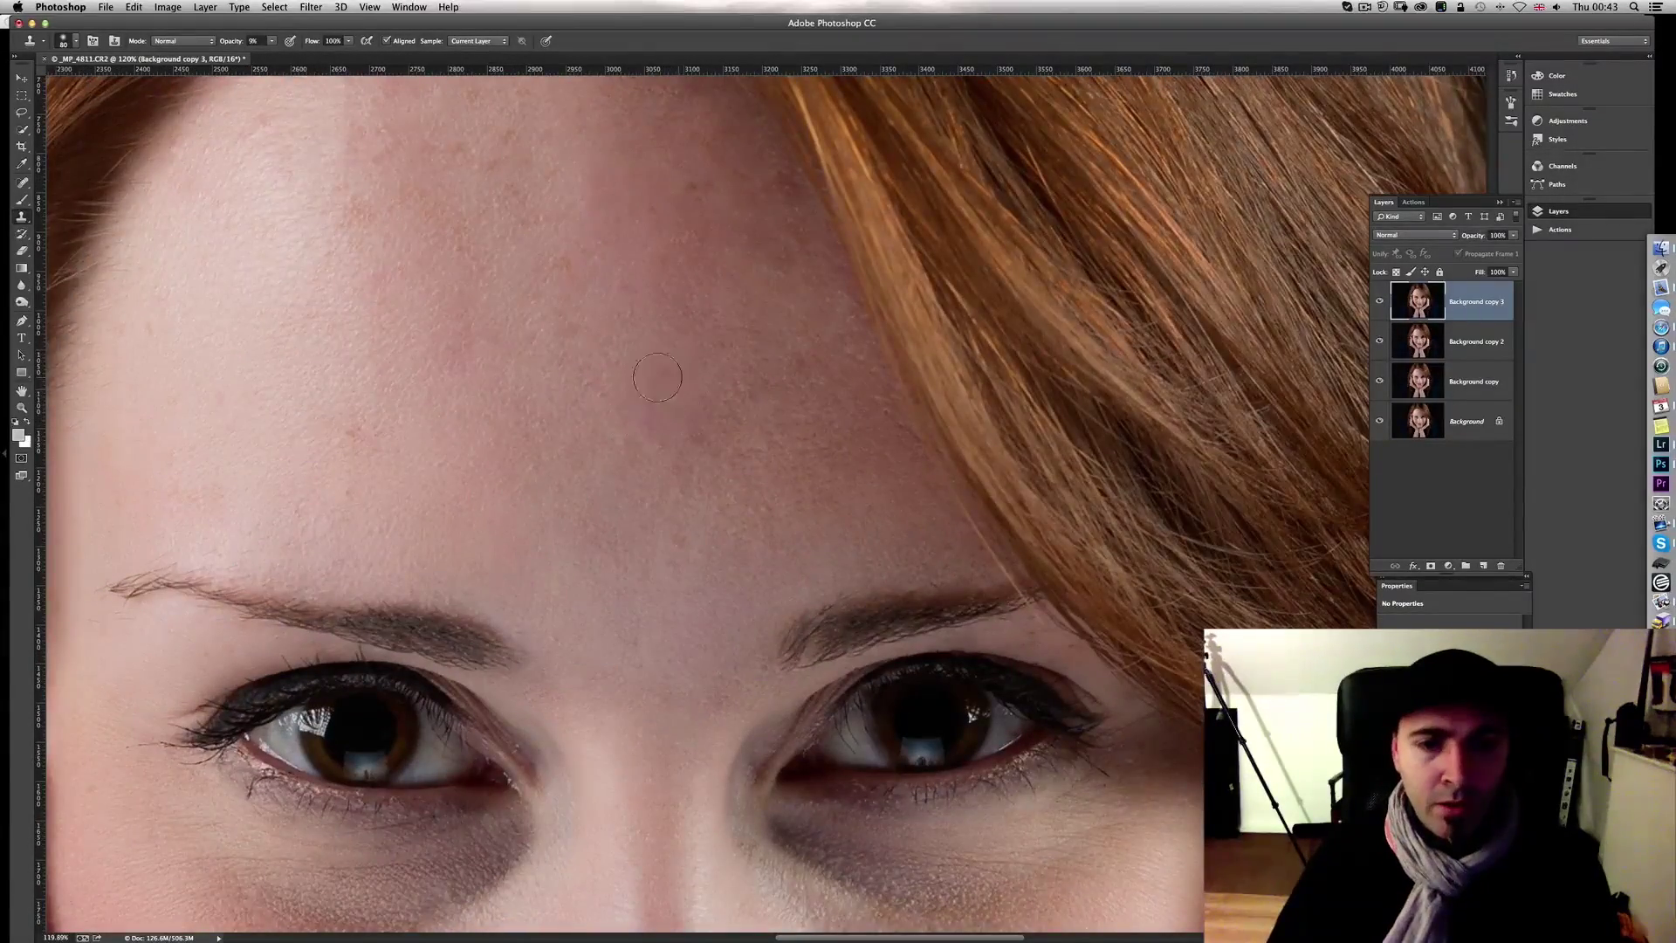
Step: Lighten the dark shadows under both eyes with the low-opacity Clone Stamp and check the whole face
{"action": "scroll", "coordinate": [711, 554], "scroll_direction": "down", "scroll_amount": 5}
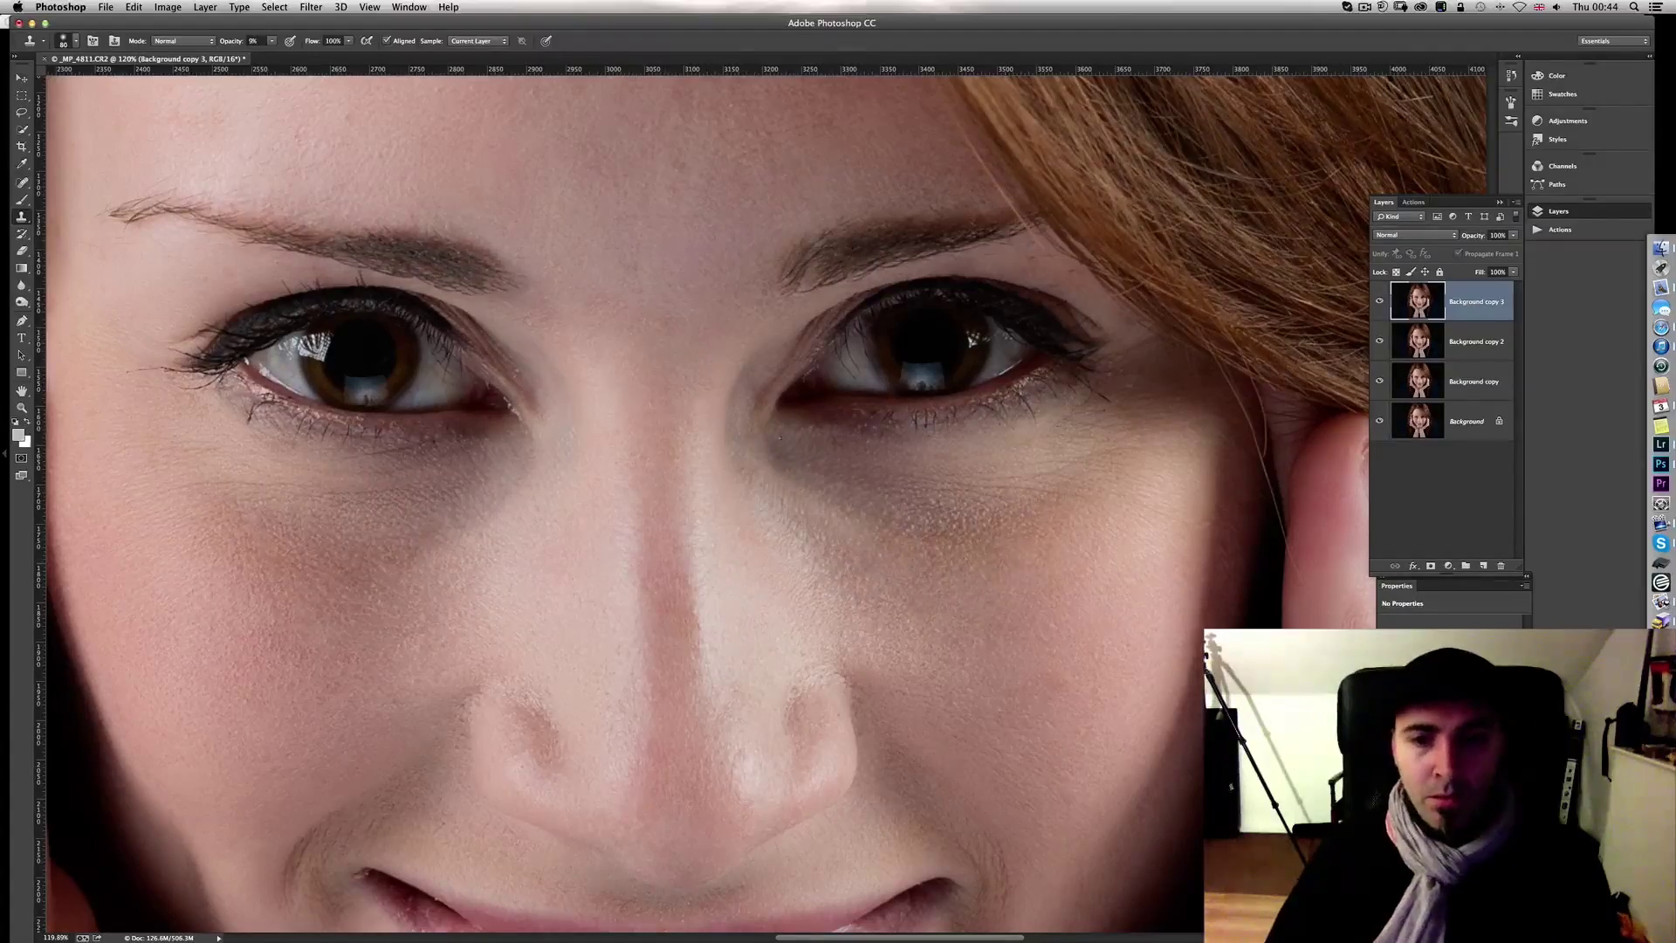
{"action": "scroll", "coordinate": [1022, 611], "scroll_direction": "down", "scroll_amount": 5}
{"action": "scroll", "coordinate": [1022, 611], "scroll_direction": "down", "scroll_amount": 1}
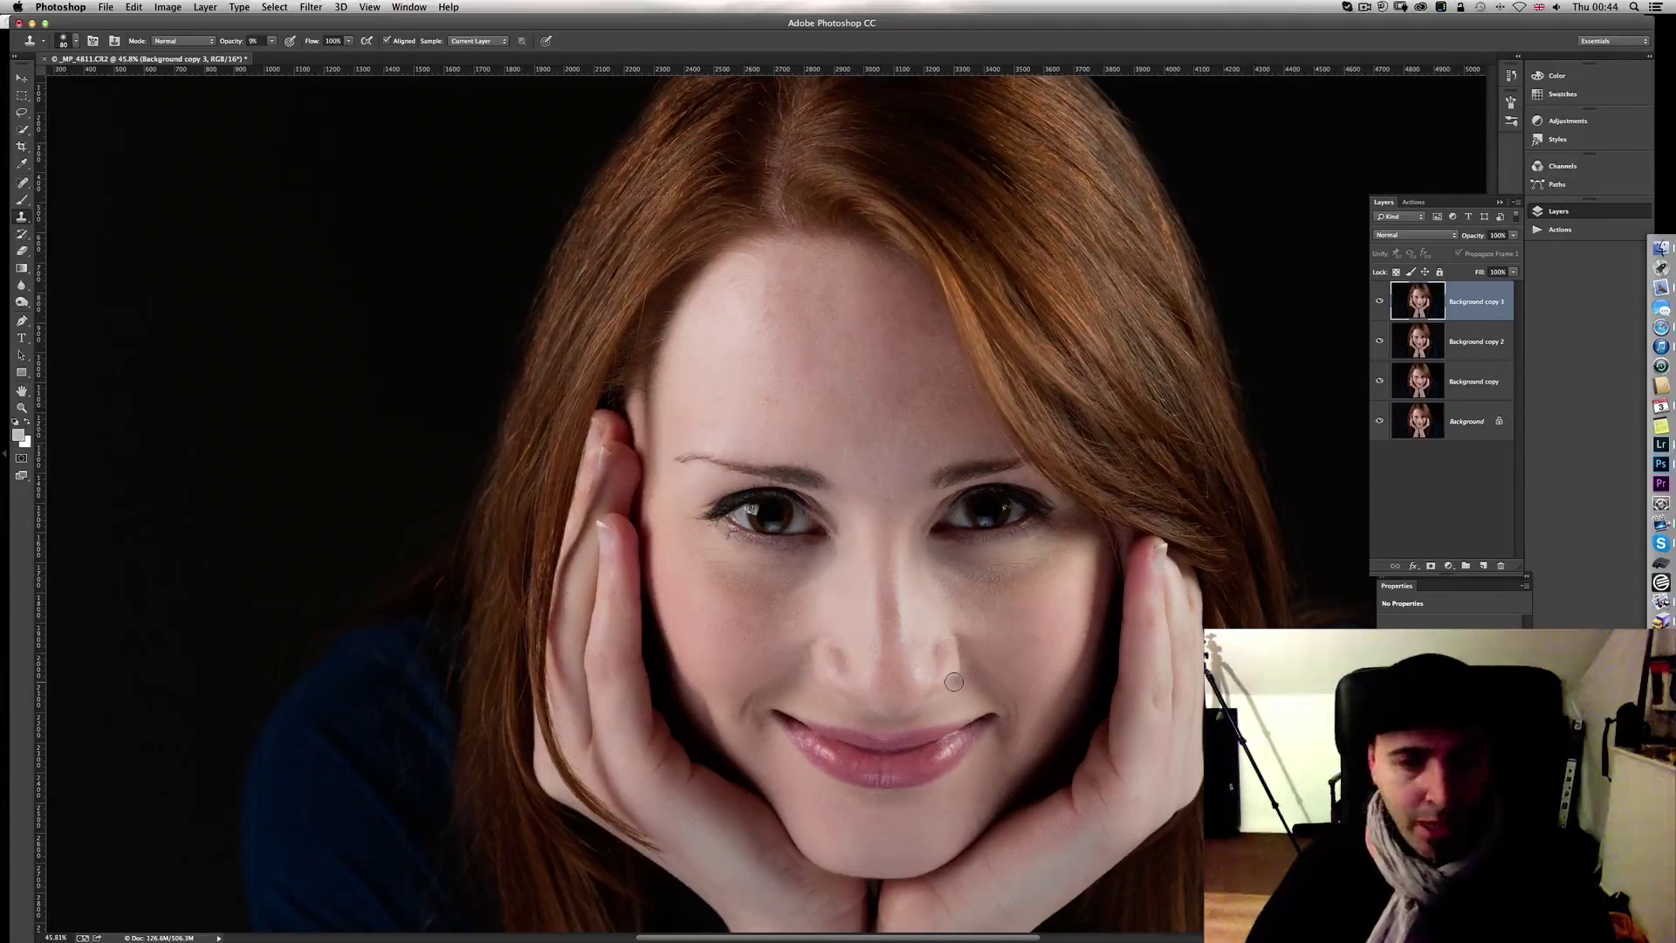
Step: Remove the stray hair between the cheek and the raised fingers with a small Spot Healing Brush
{"action": "scroll", "coordinate": [954, 681], "scroll_direction": "up", "scroll_amount": 5}
{"action": "key", "text": "j"}
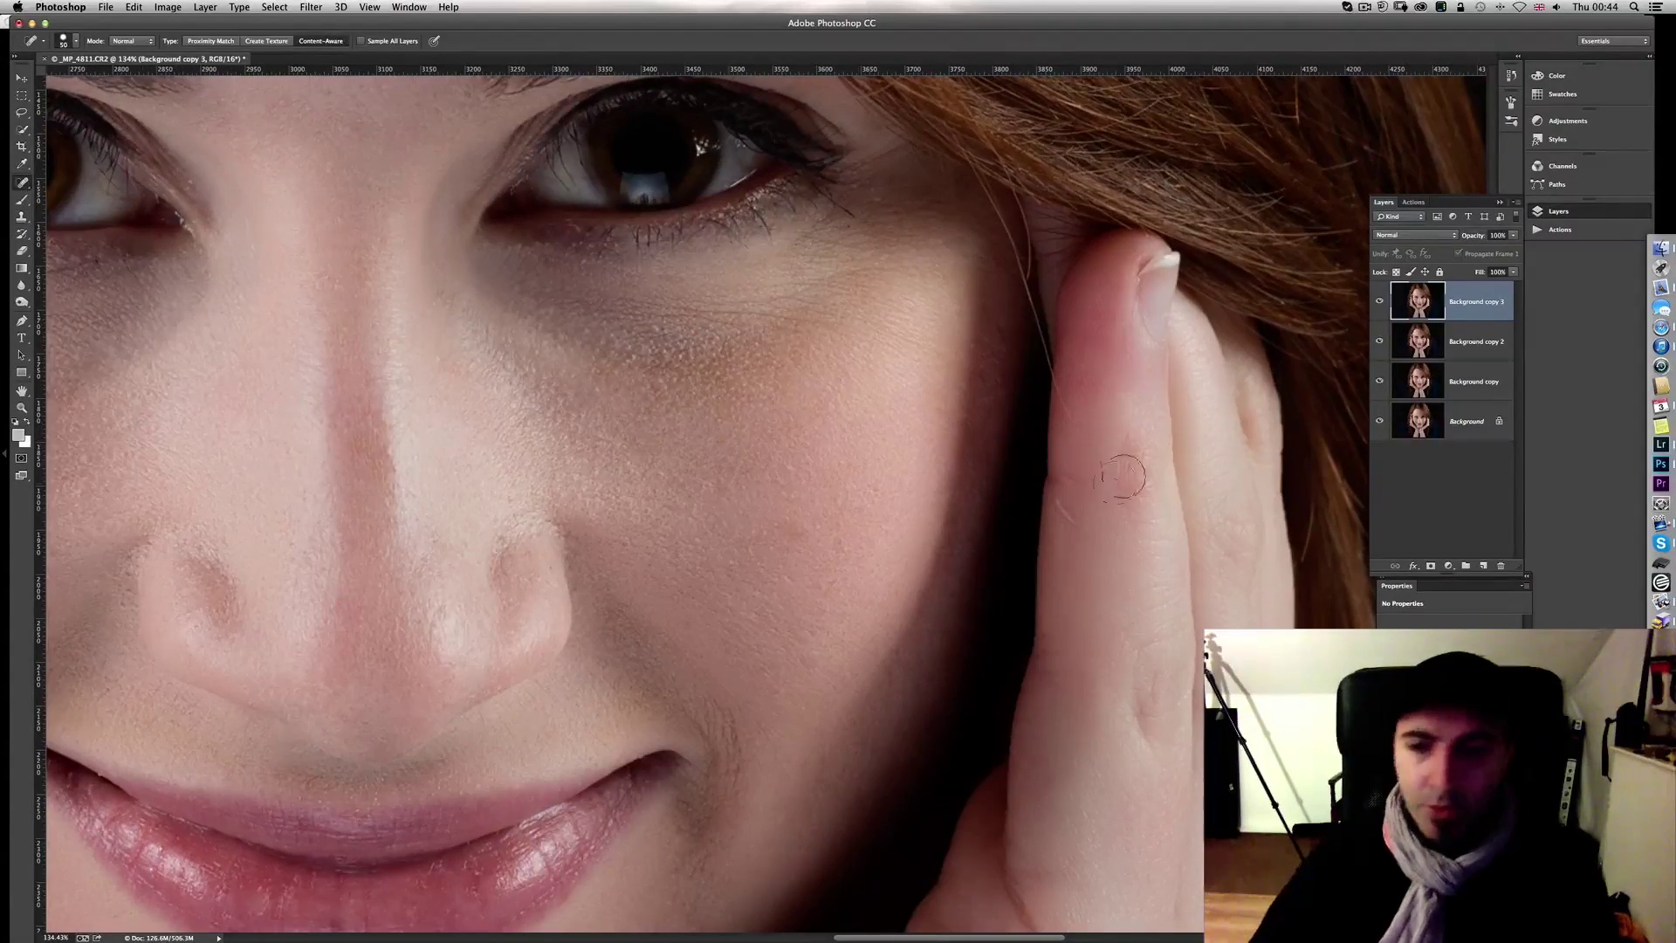
{"action": "key", "text": "bracketleft"}
{"action": "key", "text": "bracketleft"}
{"action": "left_click_drag", "start_coordinate": [981, 175], "coordinate": [1072, 406]}
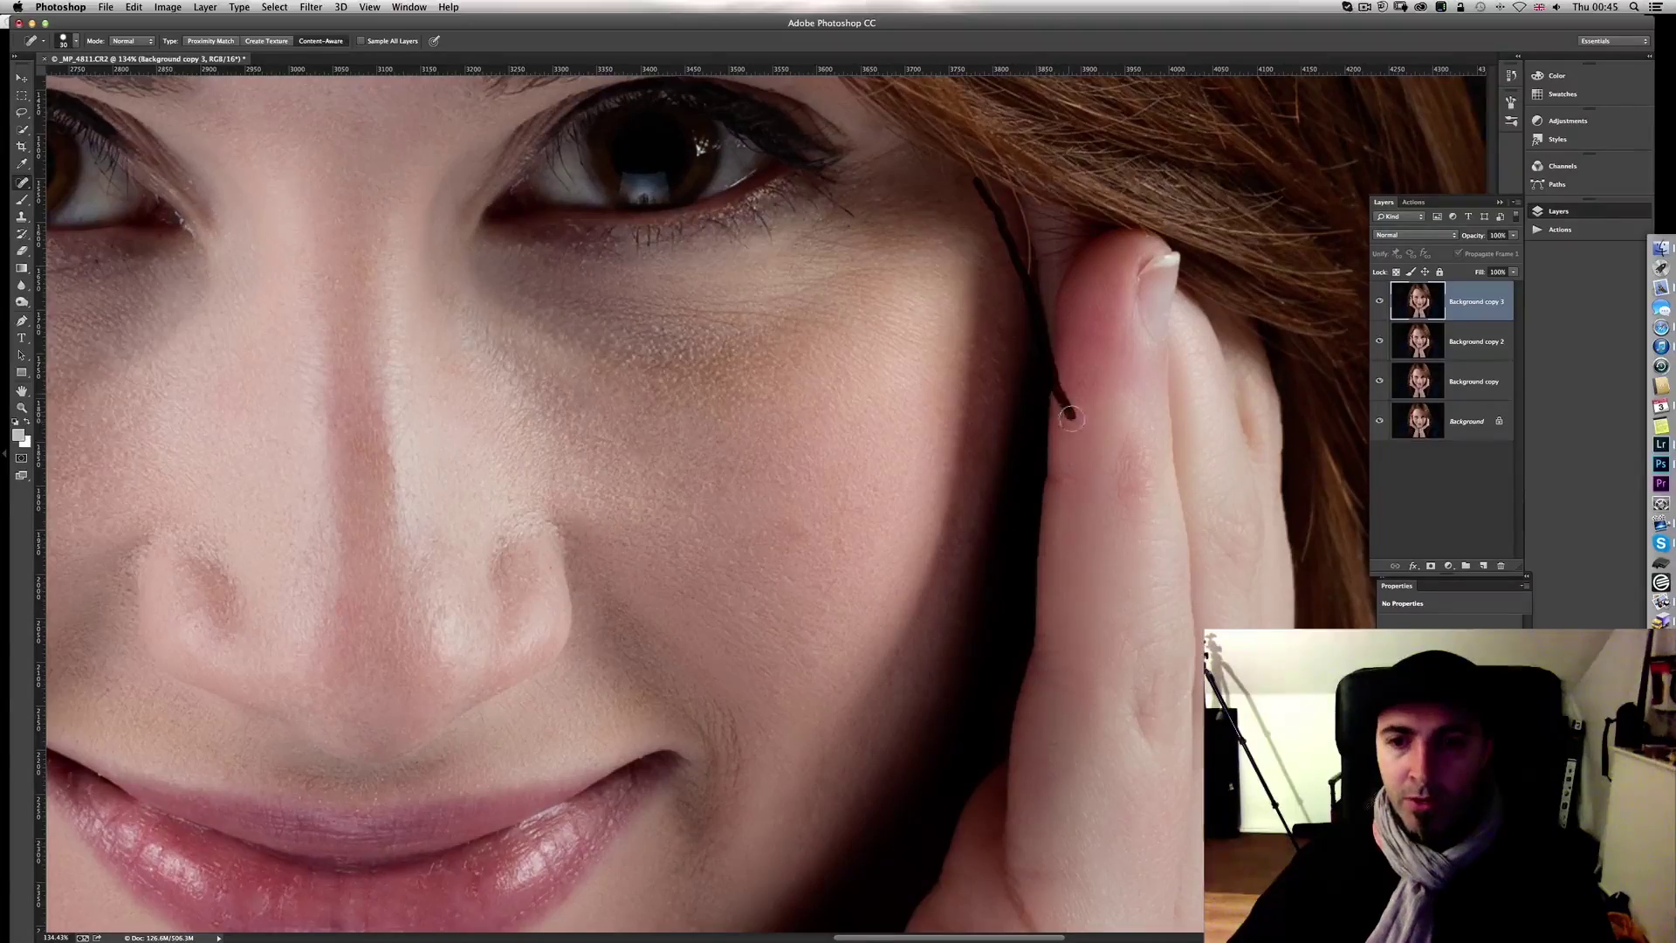
Step: Clean up the finger edge beside the dark cheek gap using a smaller Clone Stamp brush at 100% opacity
{"action": "key", "text": "s"}
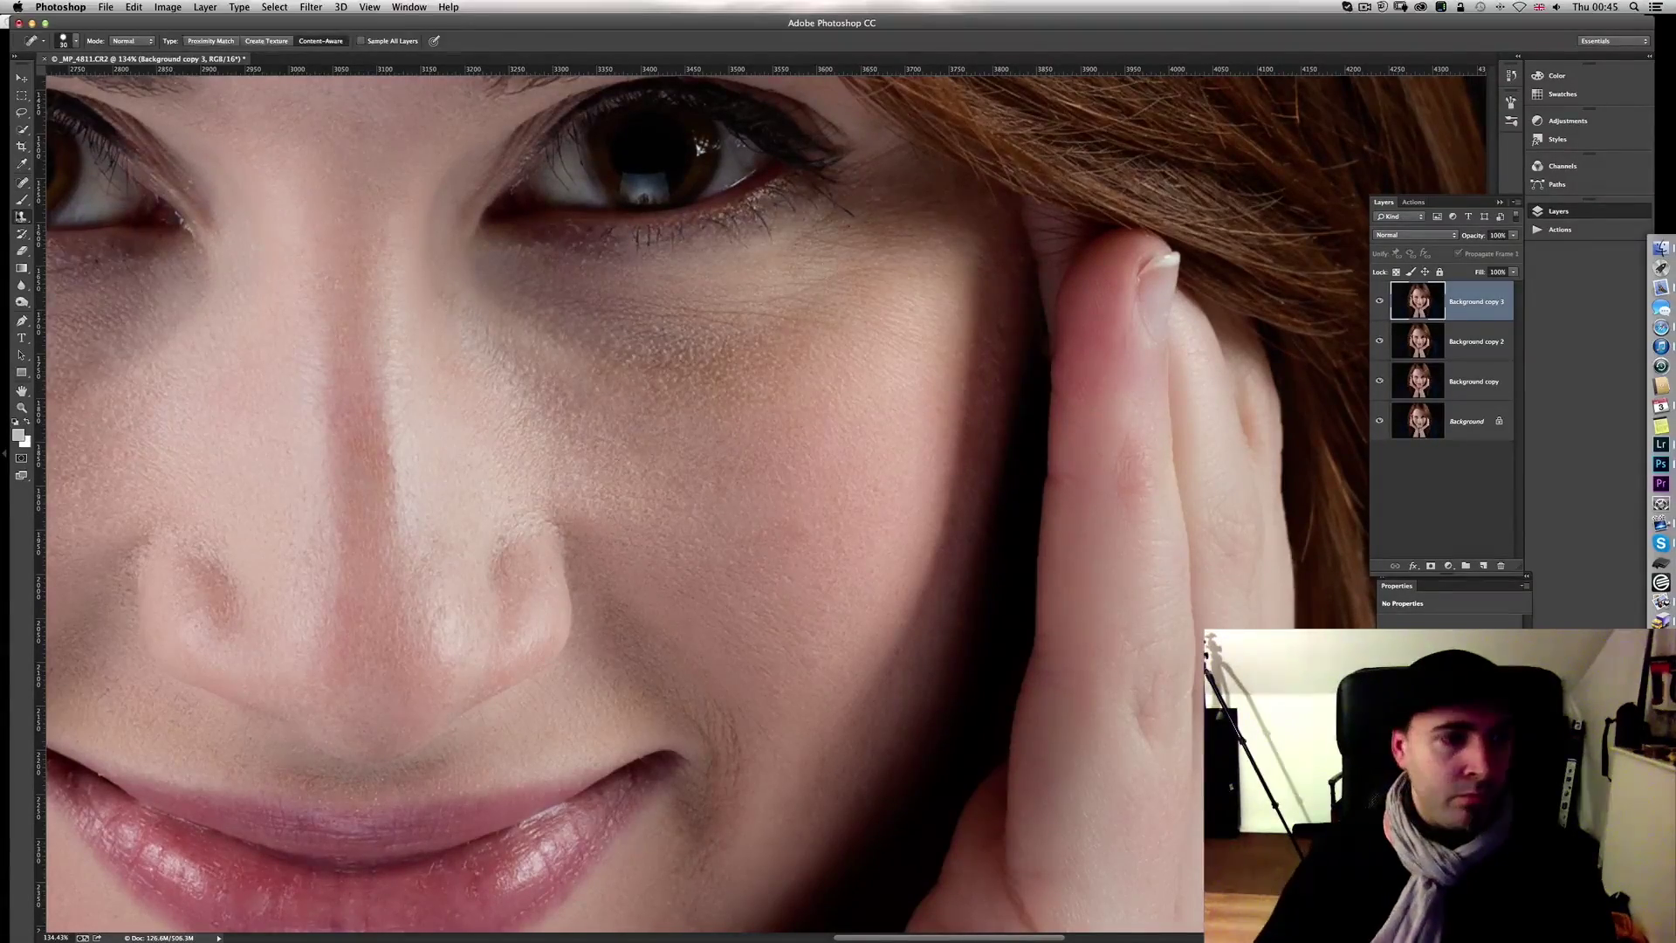
{"action": "key", "text": "bracketleft"}
{"action": "key", "text": "bracketleft"}
{"action": "key", "text": "bracketleft"}
{"action": "key", "text": "bracketleft"}
{"action": "key", "text": "bracketleft"}
{"action": "key", "text": "bracketleft"}
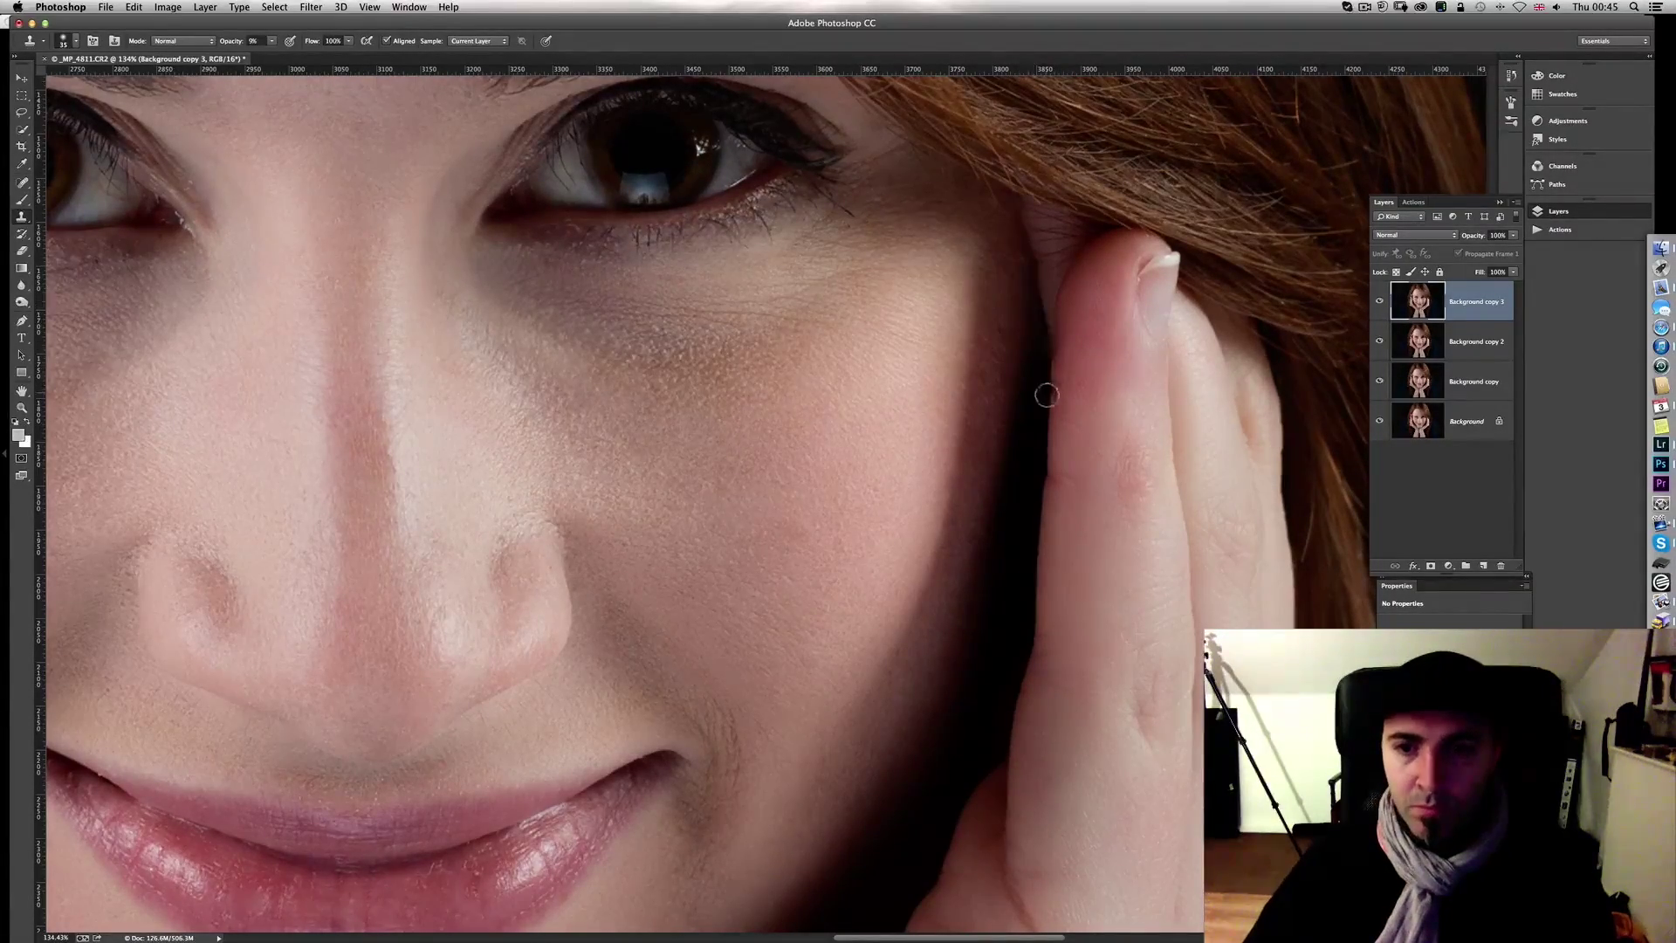
{"action": "scroll", "coordinate": [1020, 555], "scroll_direction": "down", "scroll_amount": 5}
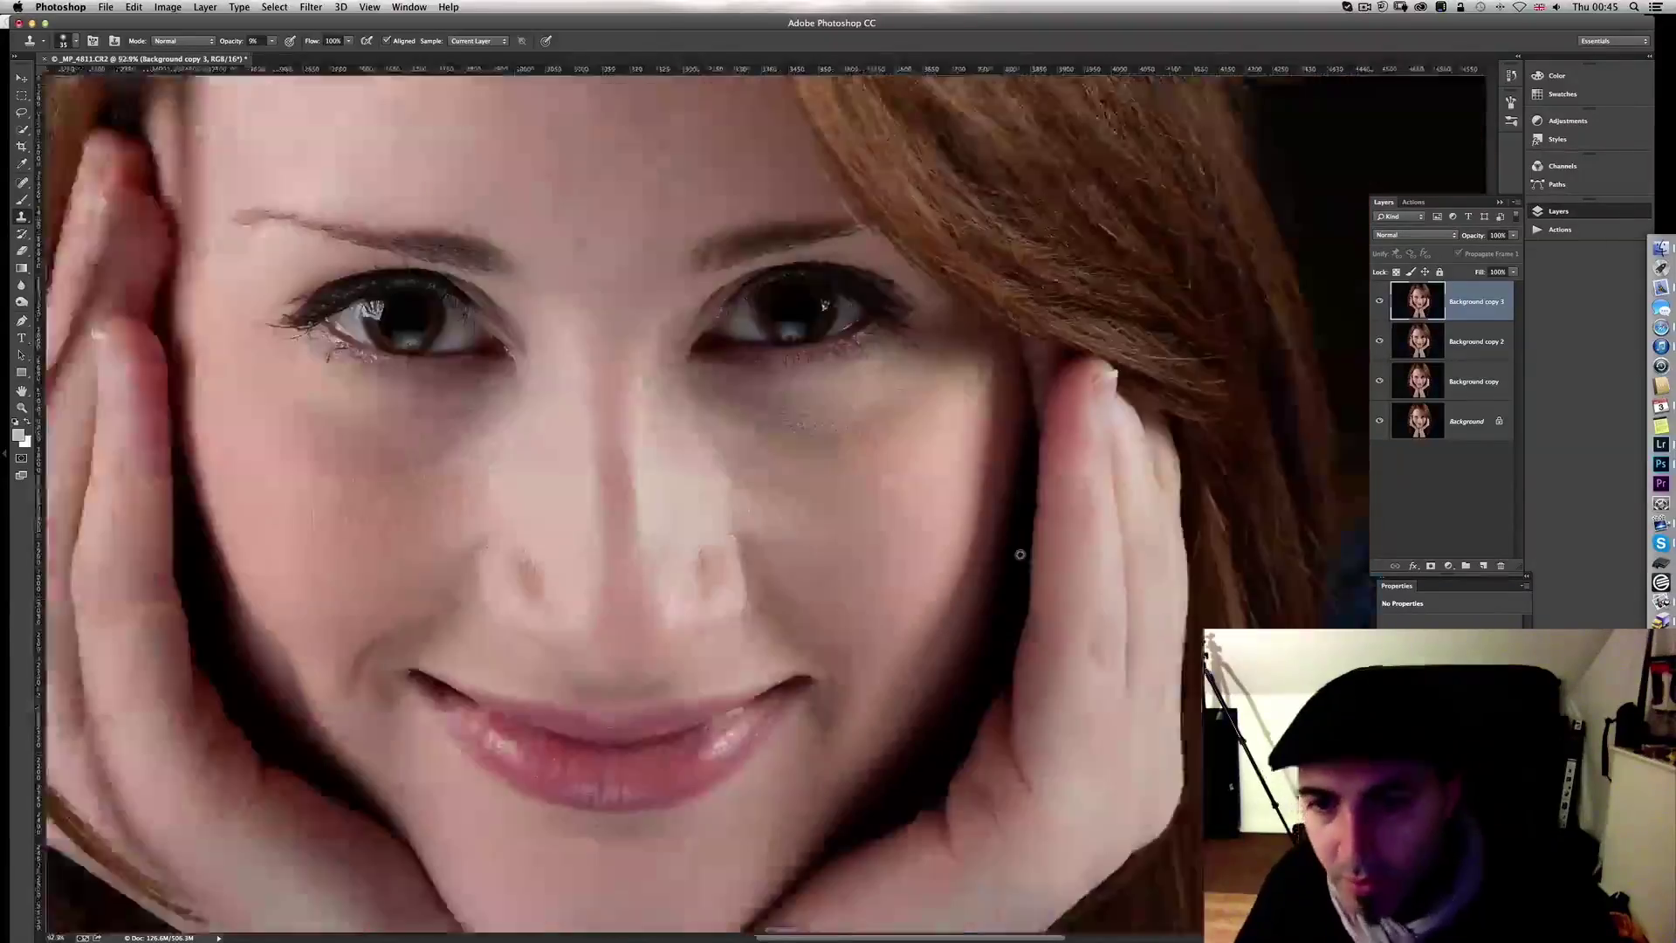
{"action": "scroll", "coordinate": [1020, 555], "scroll_direction": "up", "scroll_amount": 8}
{"action": "key", "text": "0"}
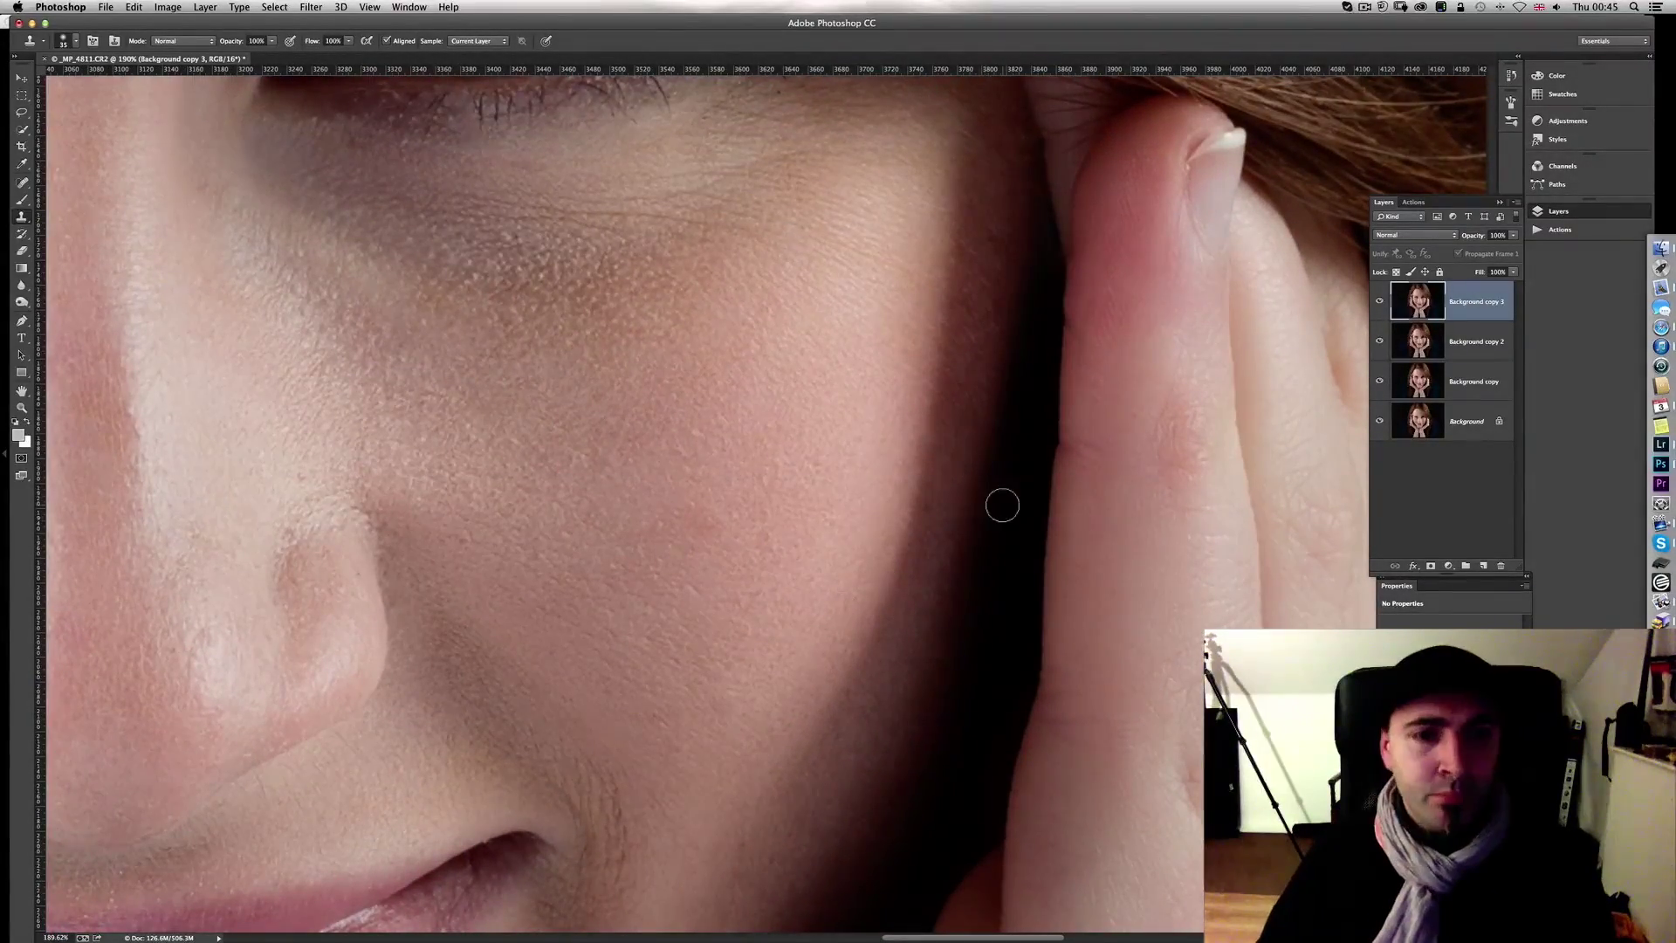
Step: Duplicate Background copy 3 as a new layer named Background copy 4
{"action": "scroll", "coordinate": [1002, 504], "scroll_direction": "down", "scroll_amount": 3}
{"action": "scroll", "coordinate": [1003, 505], "scroll_direction": "down", "scroll_amount": 5}
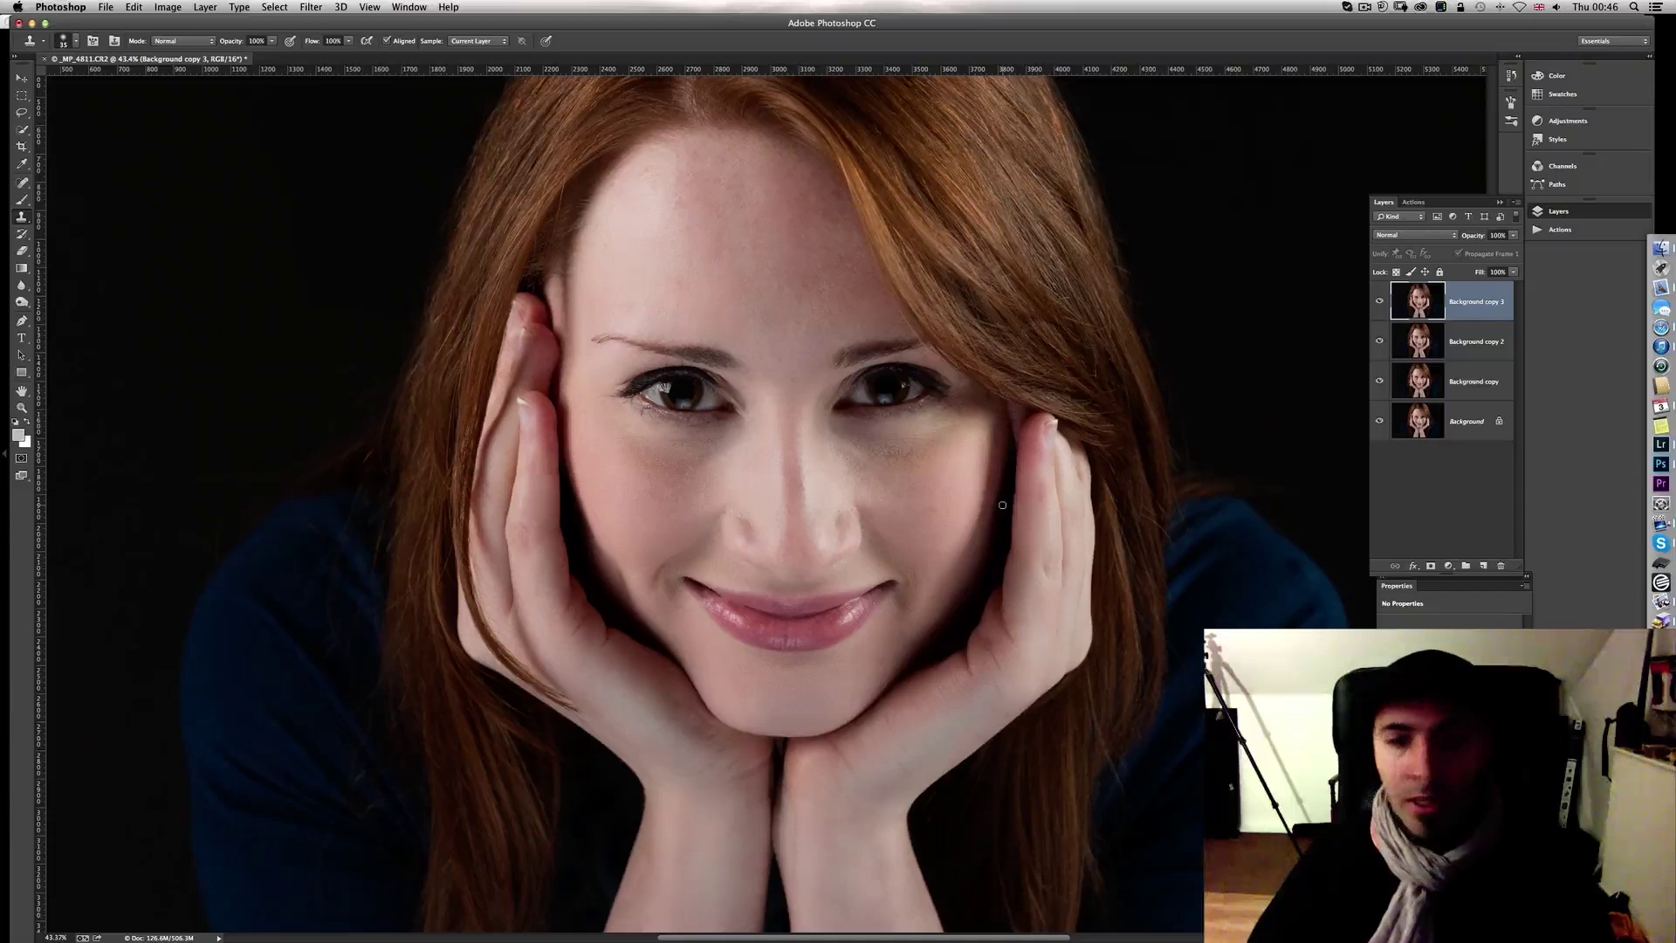
{"action": "key", "text": "super+j"}
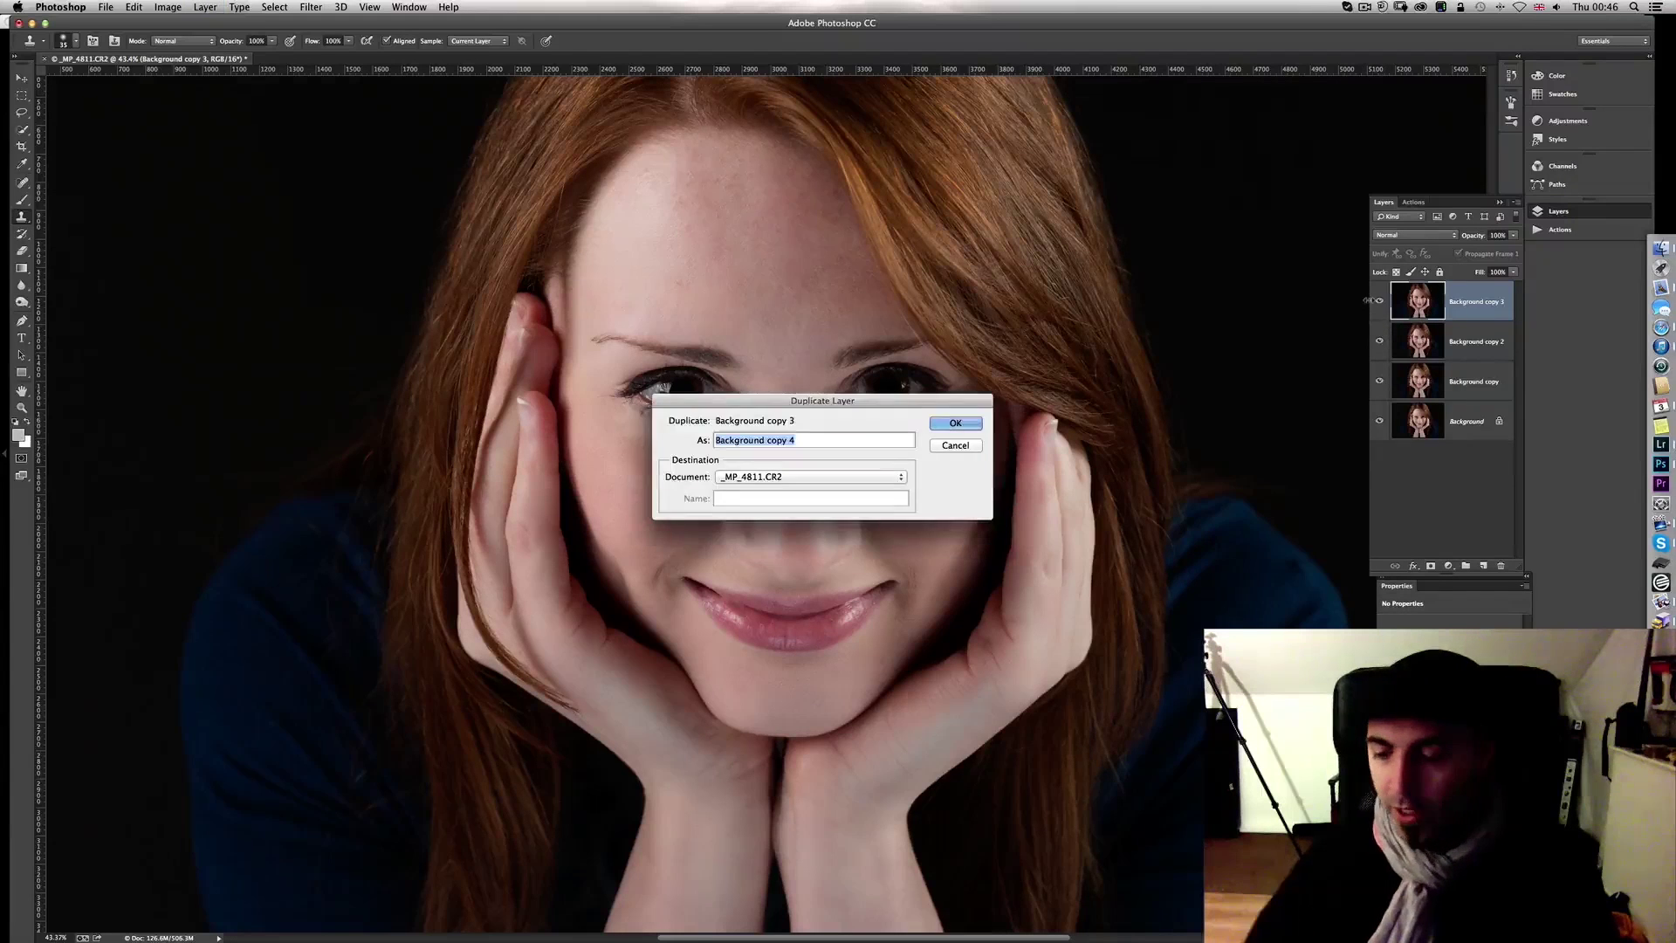
{"action": "key", "text": "Return"}
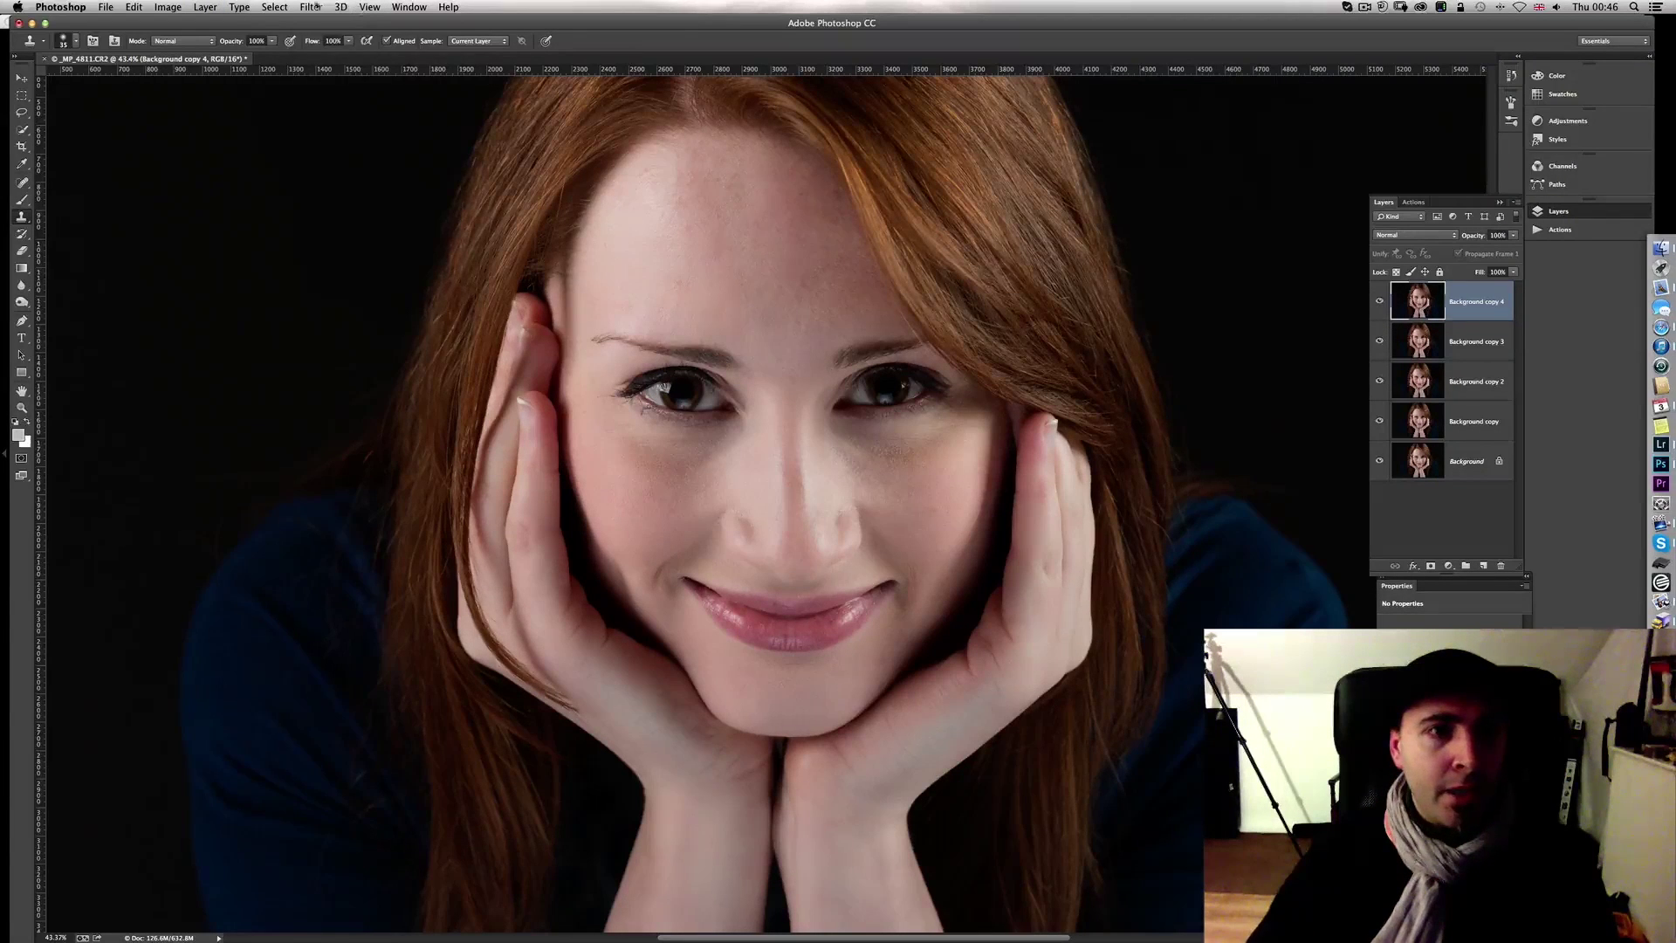
Step: Sharpen the Background copy 4 layer with the Unsharp Mask filter, keeping its preset values
{"action": "left_click", "coordinate": [312, 7]}
{"action": "mouse_move", "coordinate": [411, 225]}
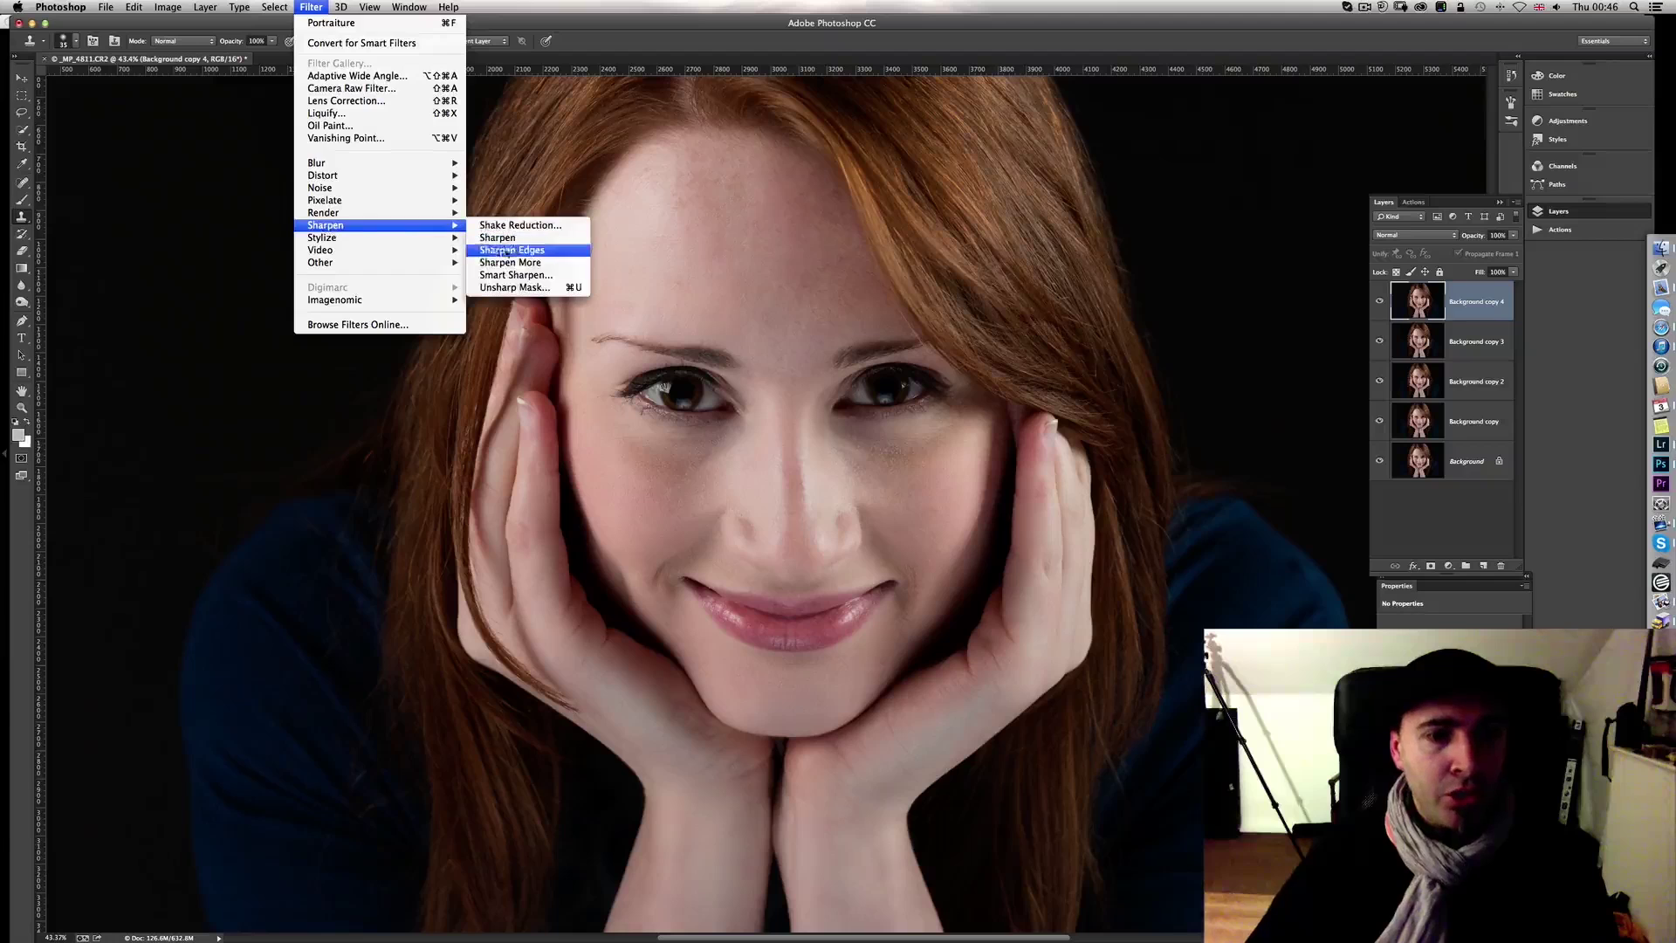
{"action": "left_click", "coordinate": [514, 287]}
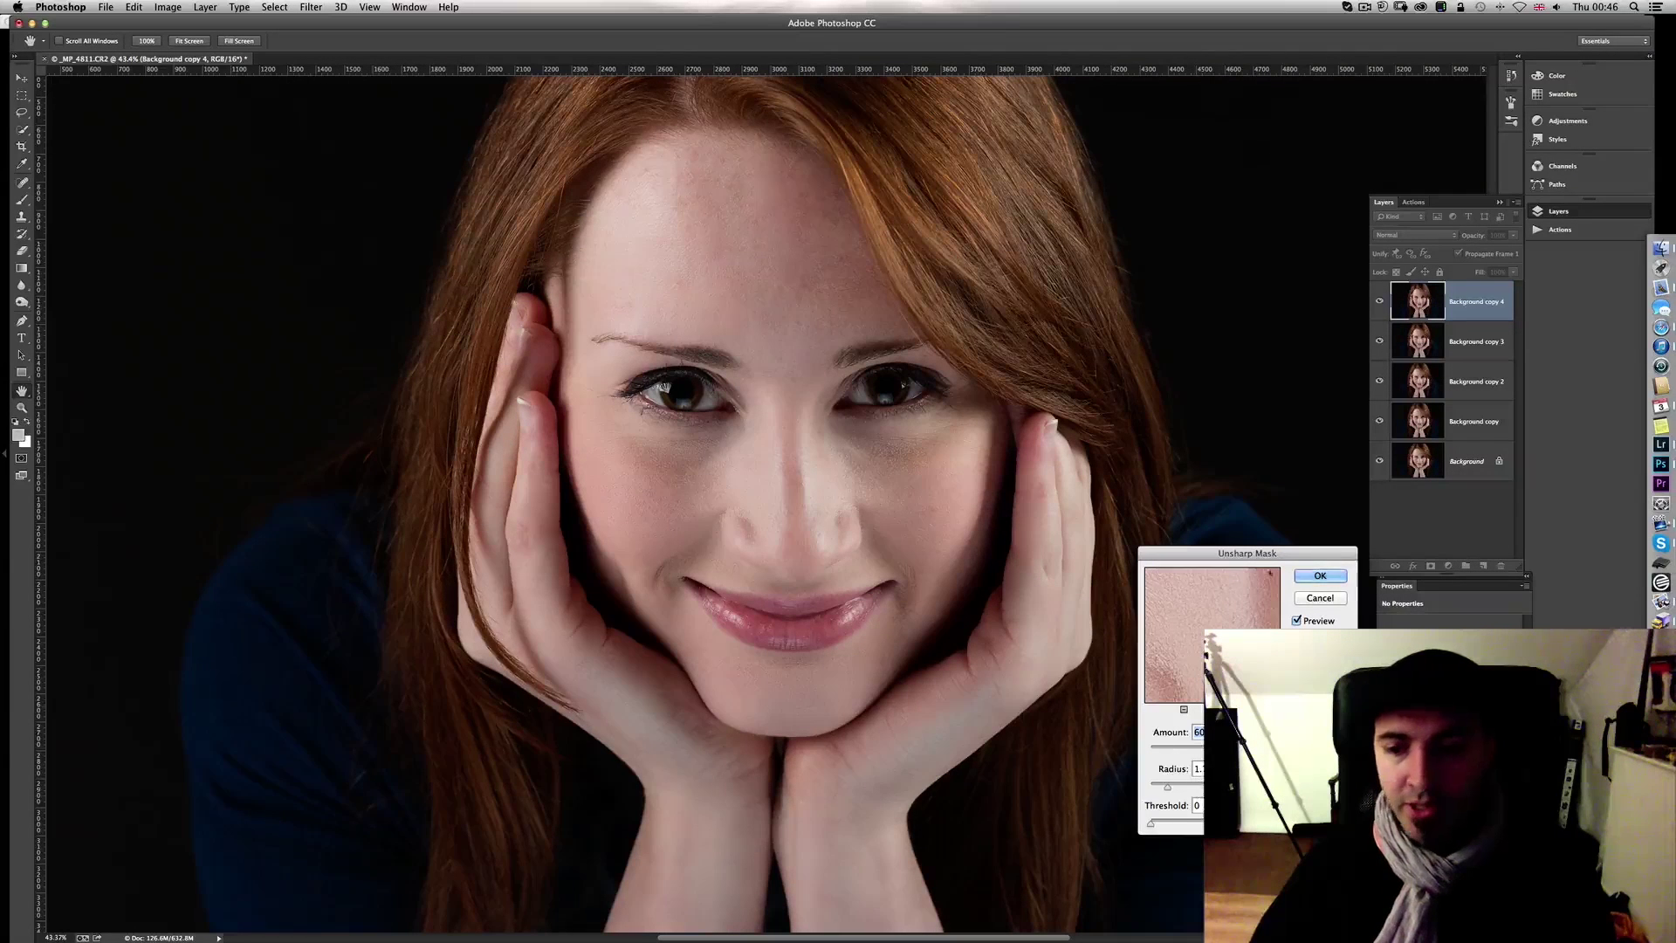
{"action": "left_click", "coordinate": [1328, 578]}
Step: Add a black layer mask to Background copy 4 to hide the sharpening
{"action": "key", "text": "s"}
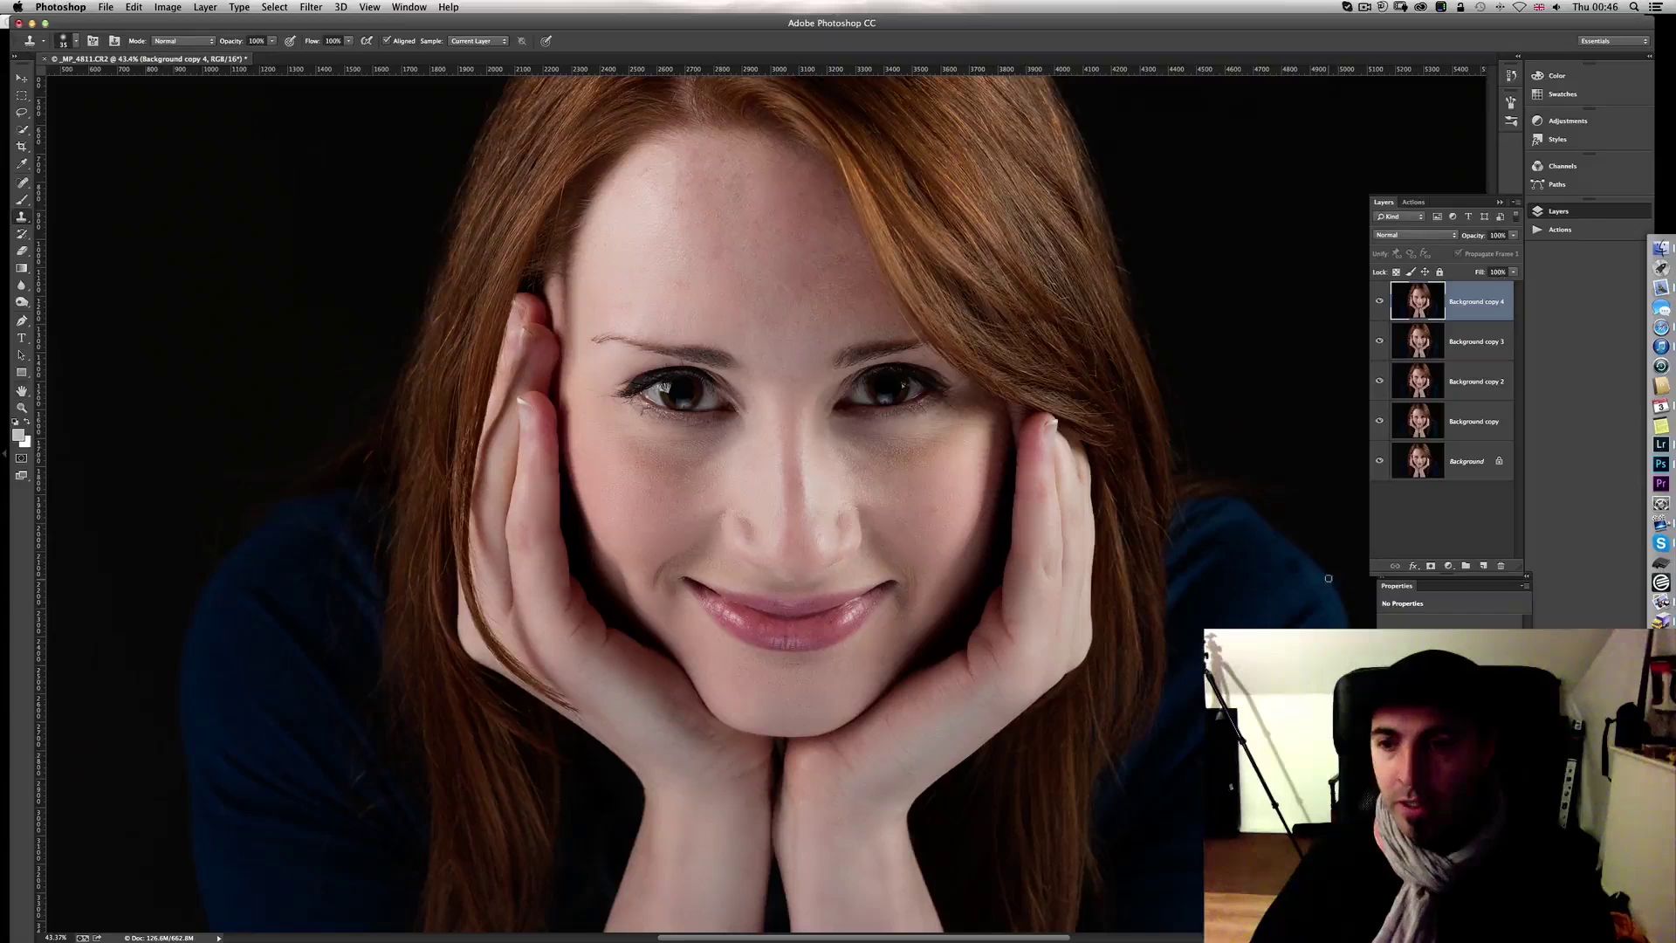
{"action": "key", "text": "alt"}
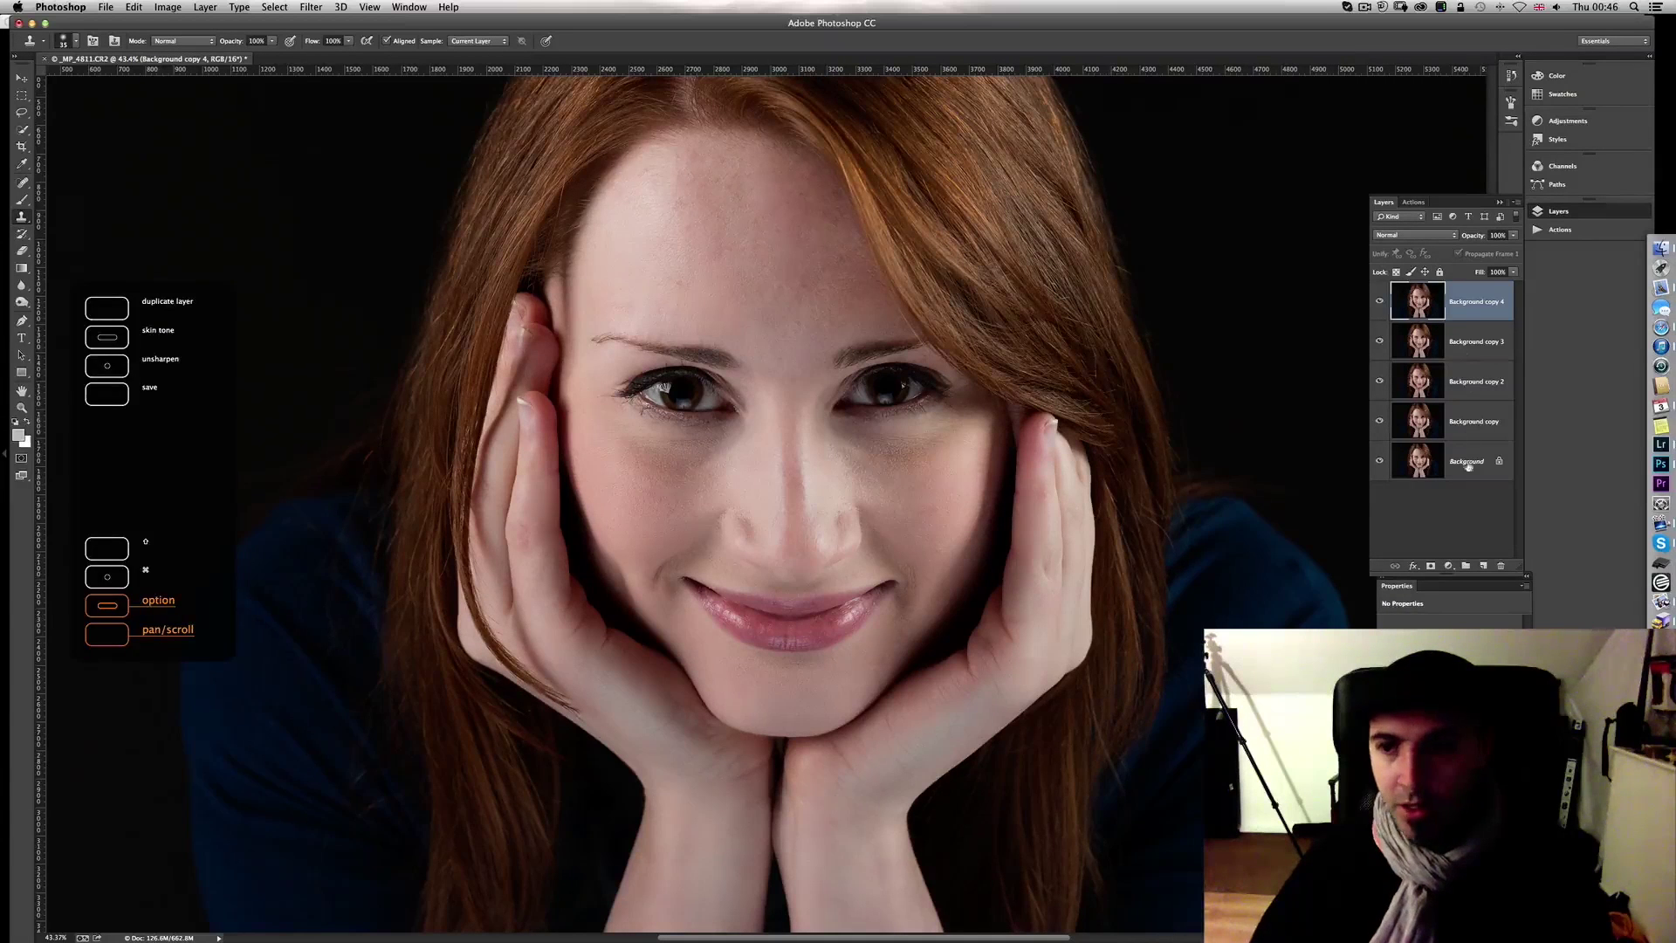
{"action": "left_click", "coordinate": [1432, 566], "text": "alt"}
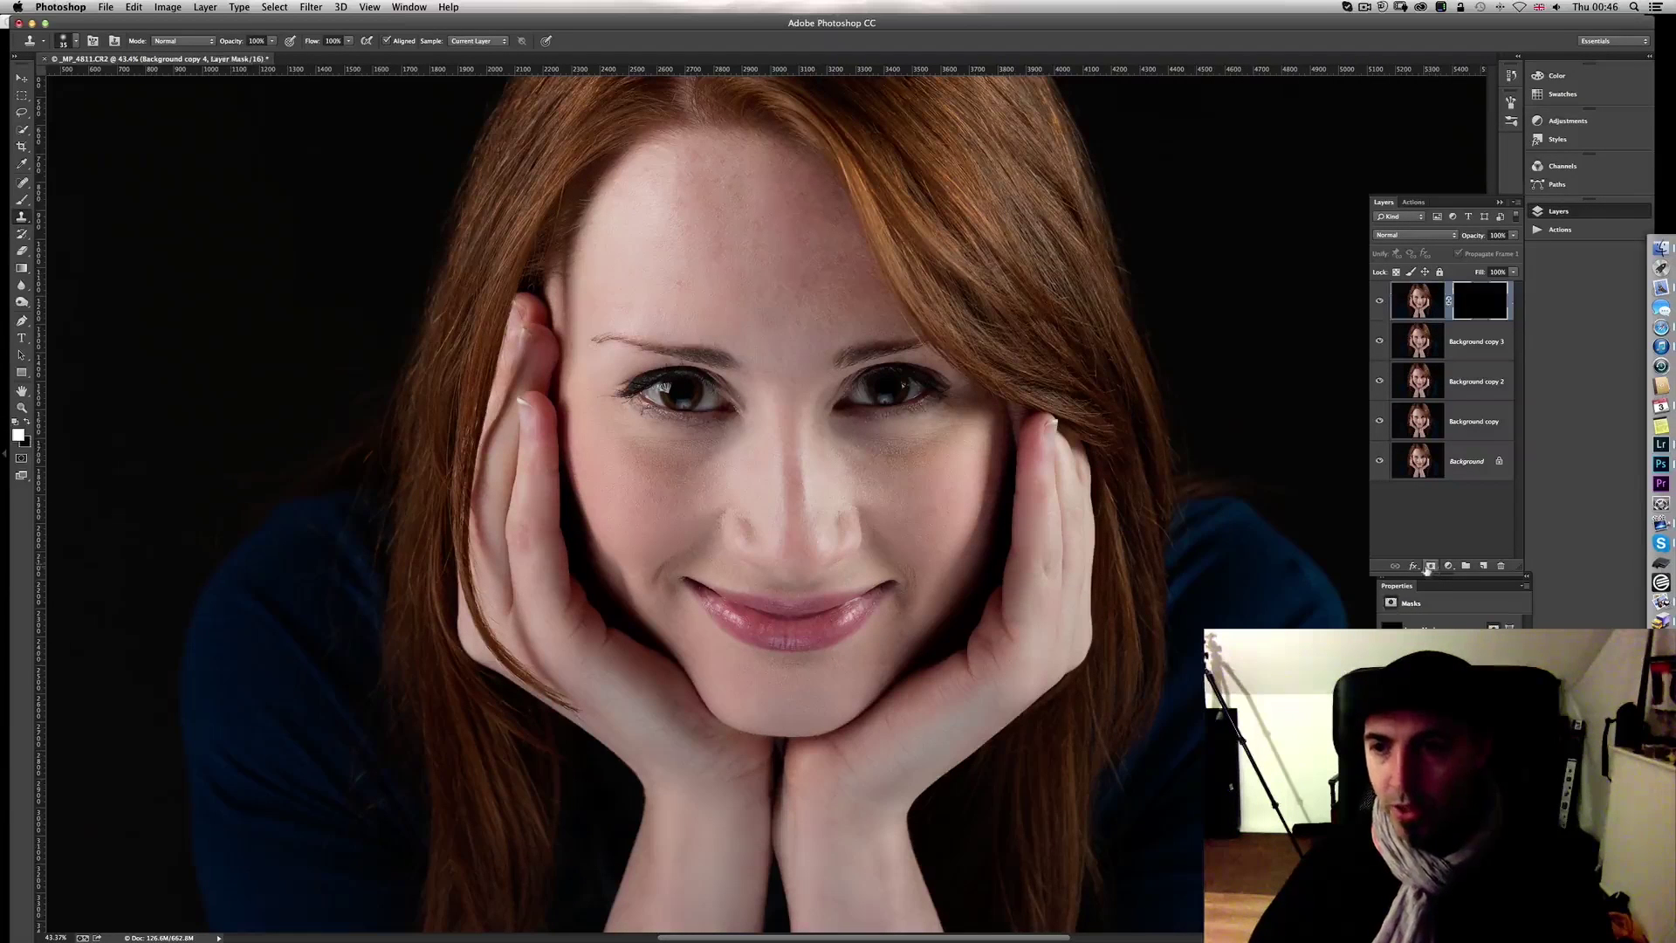
Step: Paint white over both eyes on the layer mask with a small Brush so only they are sharpened
{"action": "left_click", "coordinate": [22, 201]}
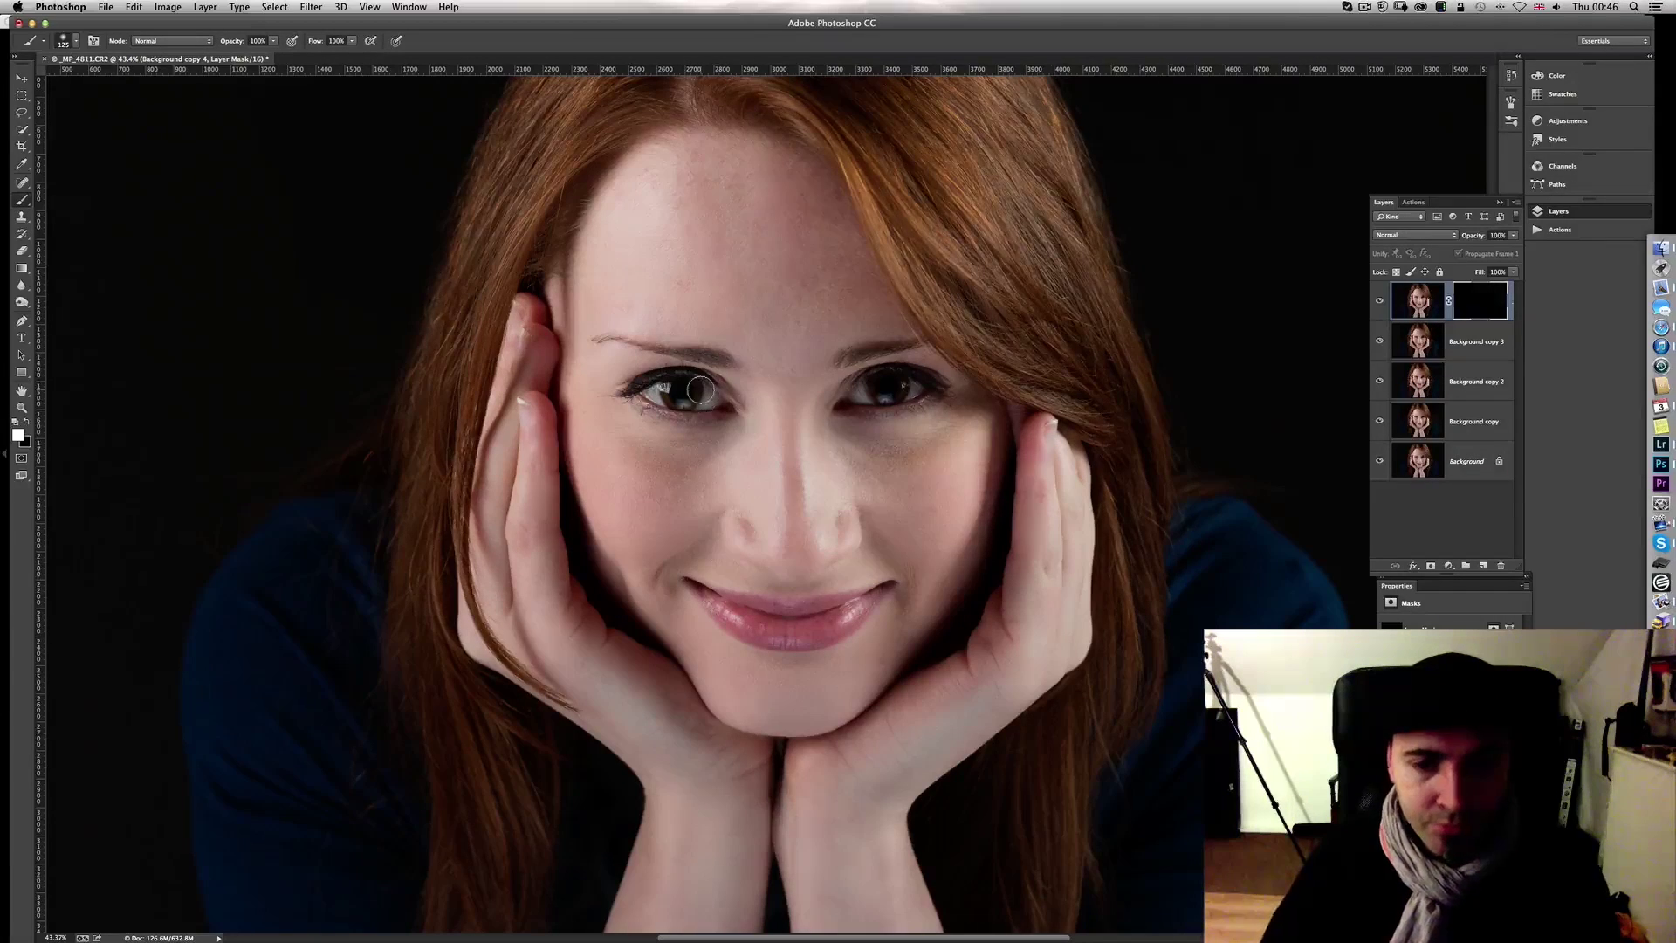
{"action": "scroll", "coordinate": [700, 390], "scroll_direction": "up", "scroll_amount": 3}
{"action": "key", "text": "bracketleft"}
{"action": "key", "text": "bracketleft"}
{"action": "key", "text": "bracketleft"}
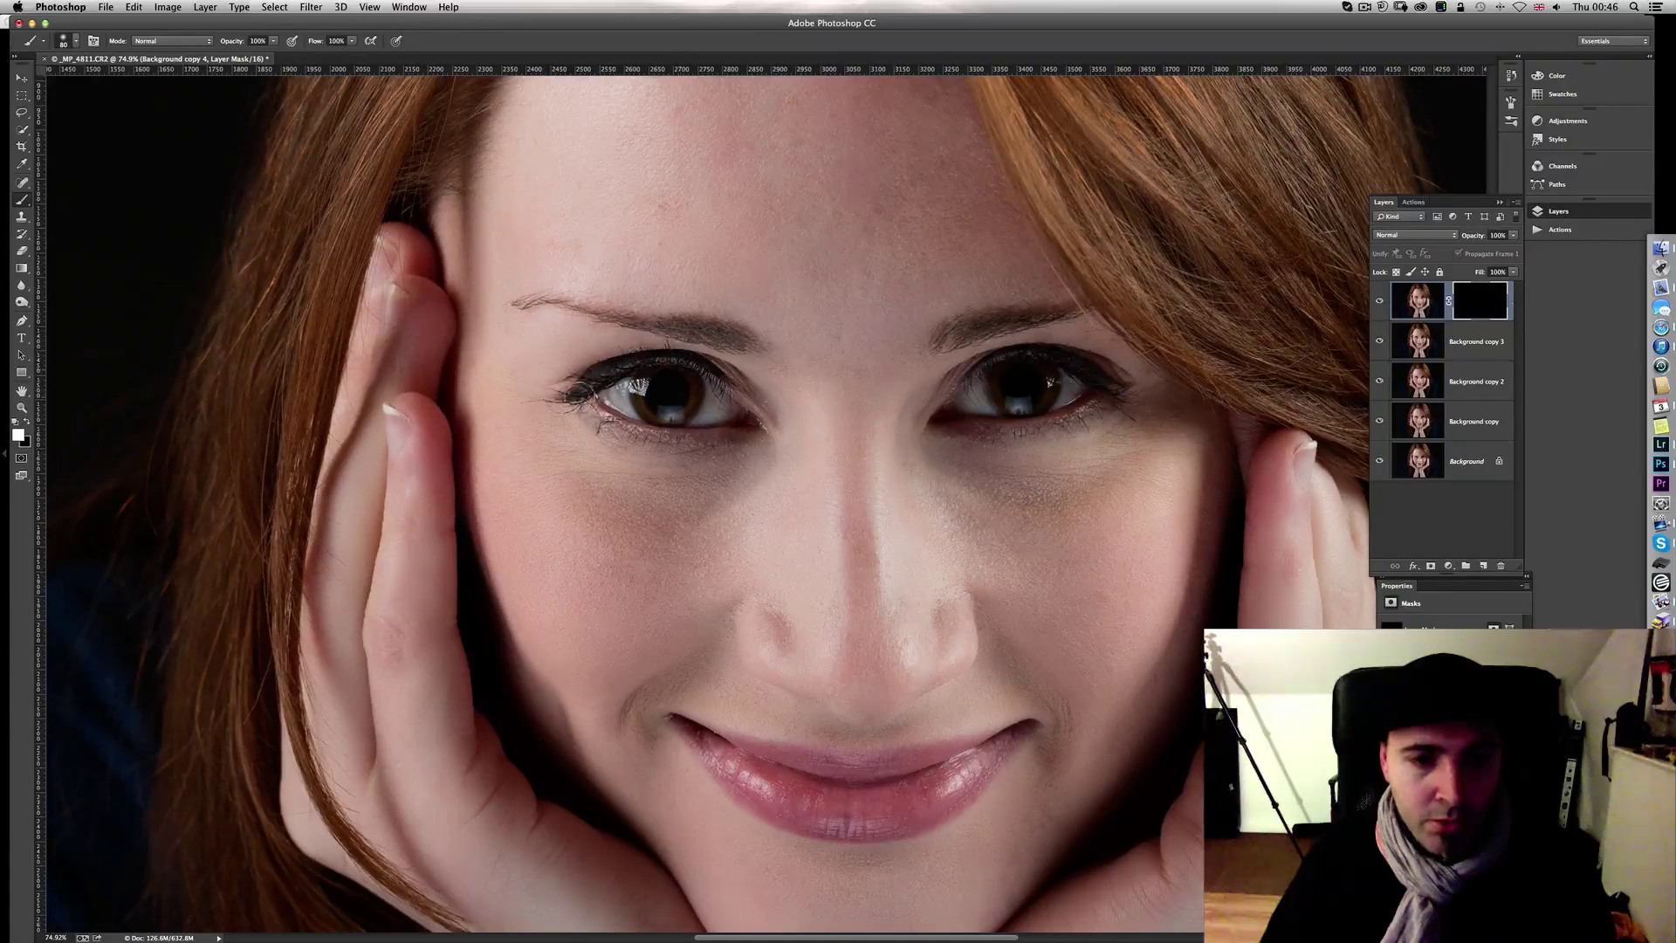
{"action": "left_click_drag", "start_coordinate": [694, 430], "coordinate": [644, 407]}
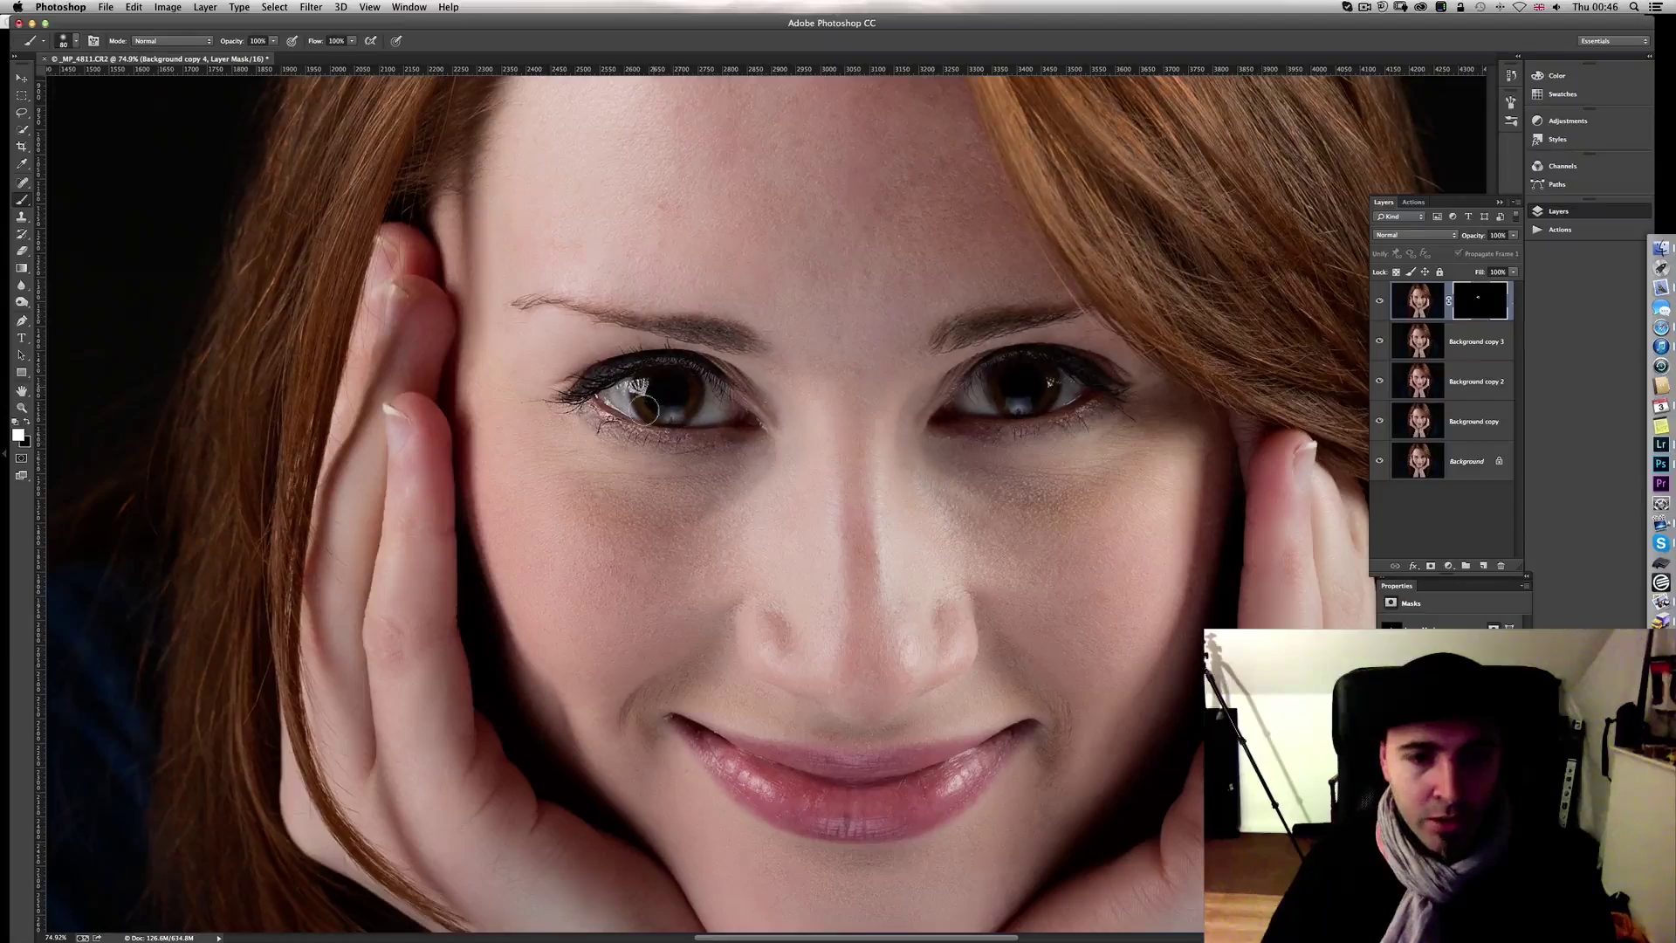
{"action": "mouse_move", "coordinate": [1039, 398]}
{"action": "left_mouse_down"}
{"action": "mouse_move", "coordinate": [1069, 370]}
{"action": "mouse_move", "coordinate": [1034, 392]}
{"action": "left_mouse_up"}
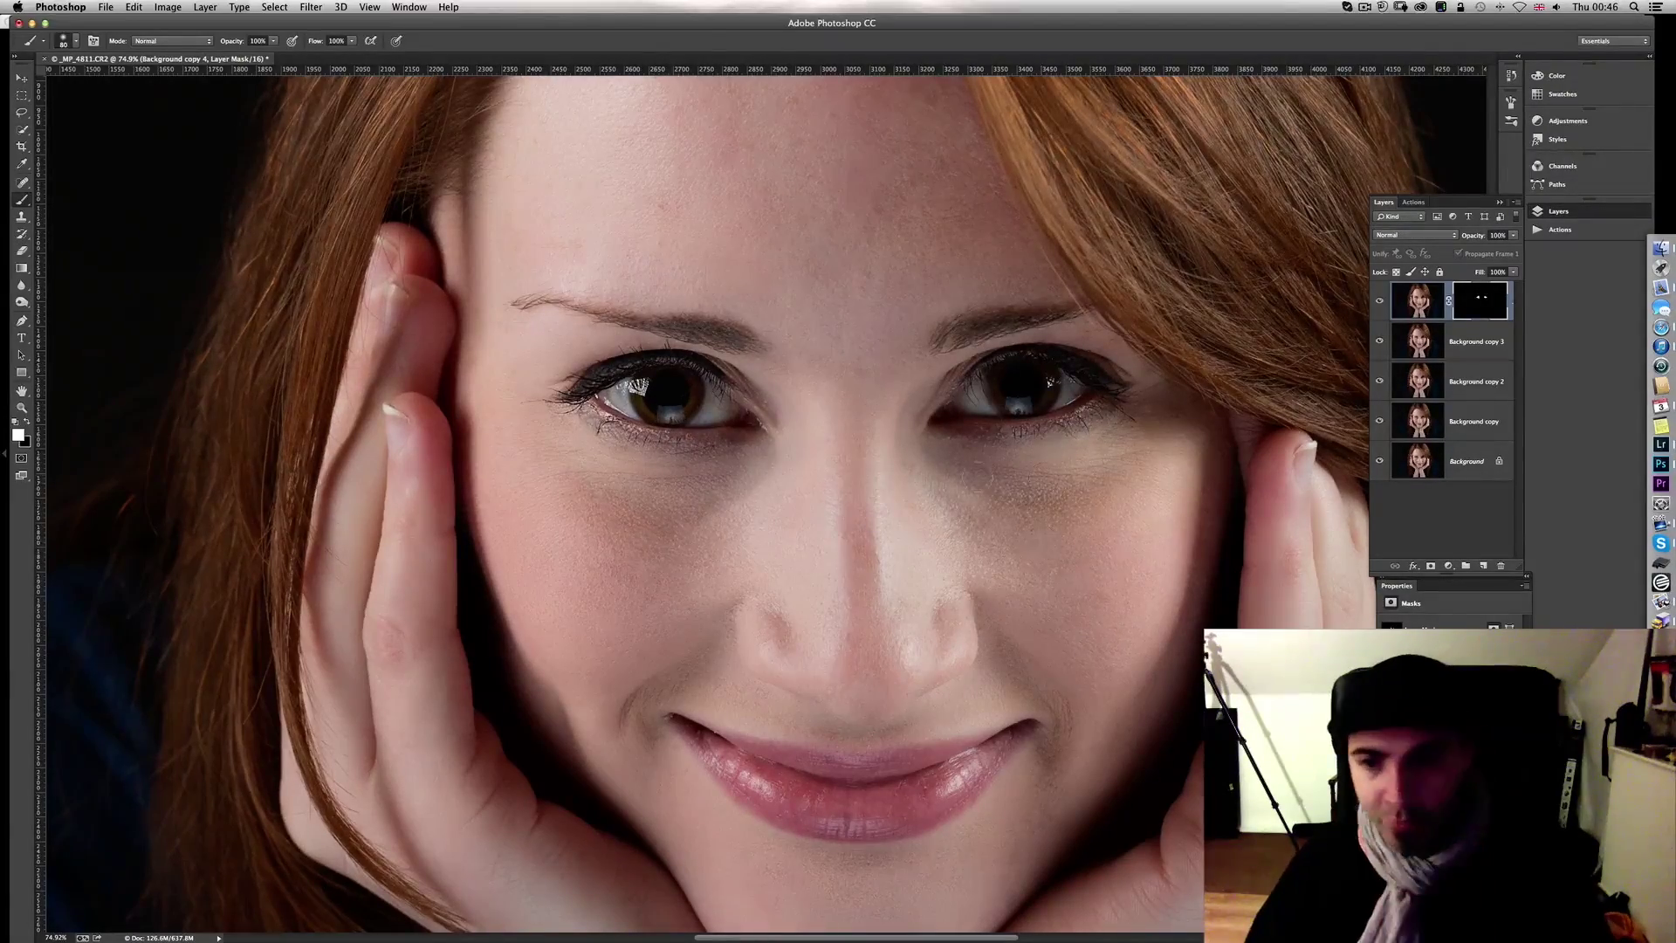
Step: Flatten all layers into a single Background layer and save the image as the TIFF file _MP_4811.tif
{"action": "key", "text": "ctrl+alt+a"}
{"action": "key", "text": "ctrl+shift+e"}
{"action": "key", "text": "Return"}
{"action": "key", "text": "Return"}
{"action": "key", "text": "h"}
{"action": "left_click_drag", "start_coordinate": [833, 580], "coordinate": [838, 571]}
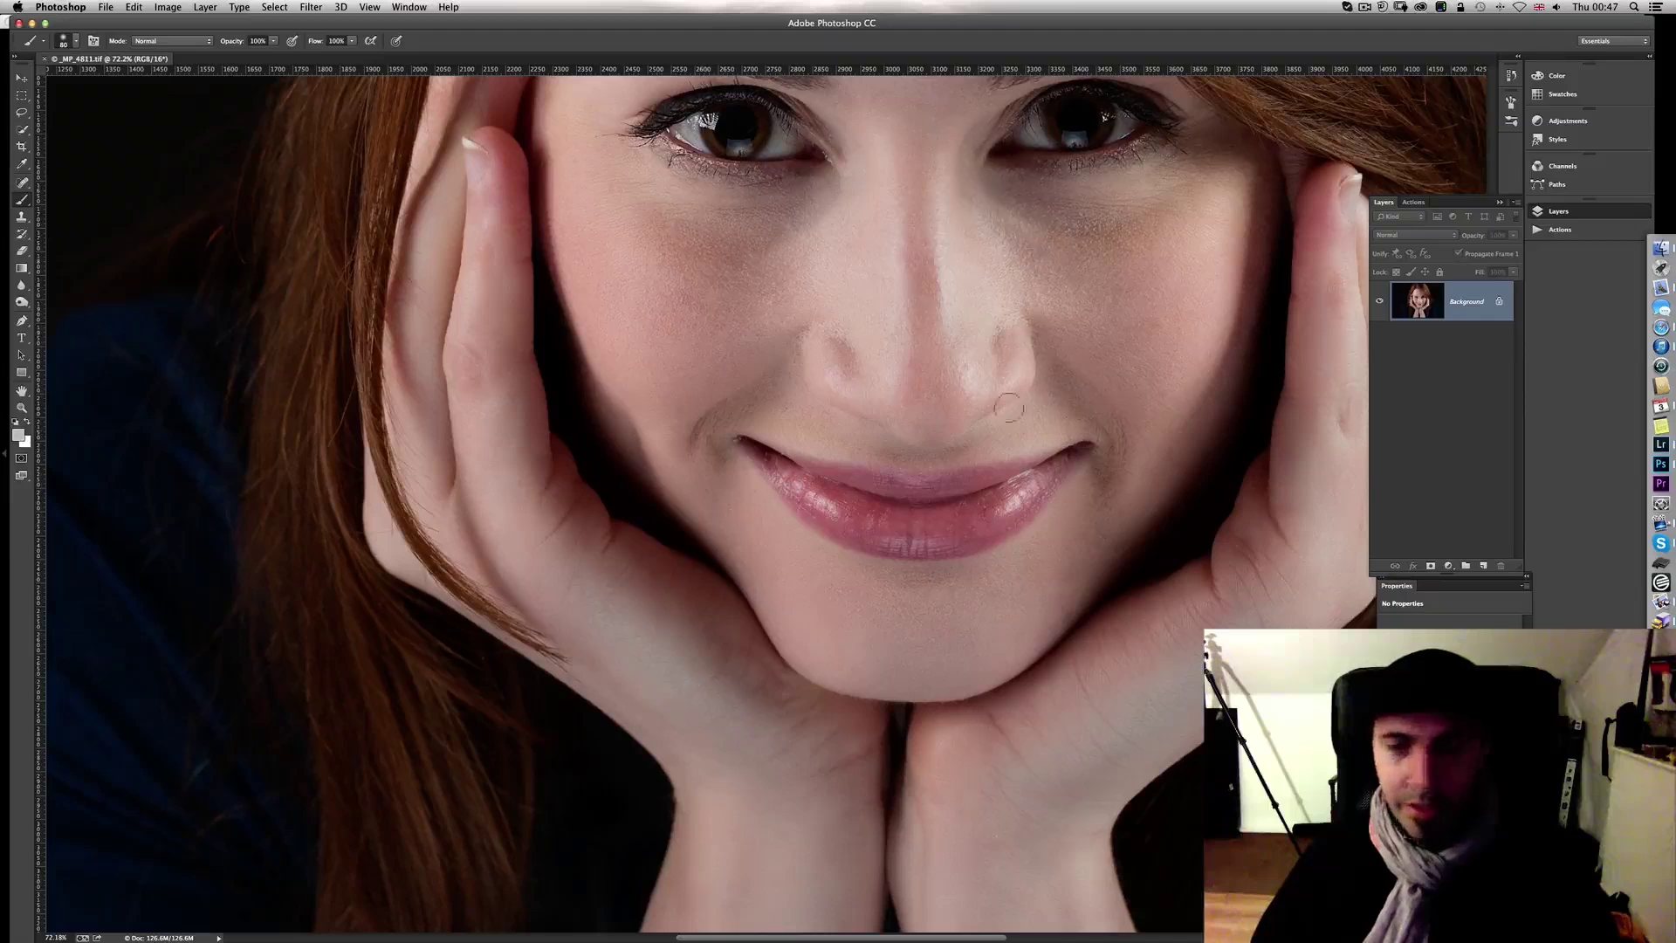
{"action": "key", "text": "super+alt+j"}
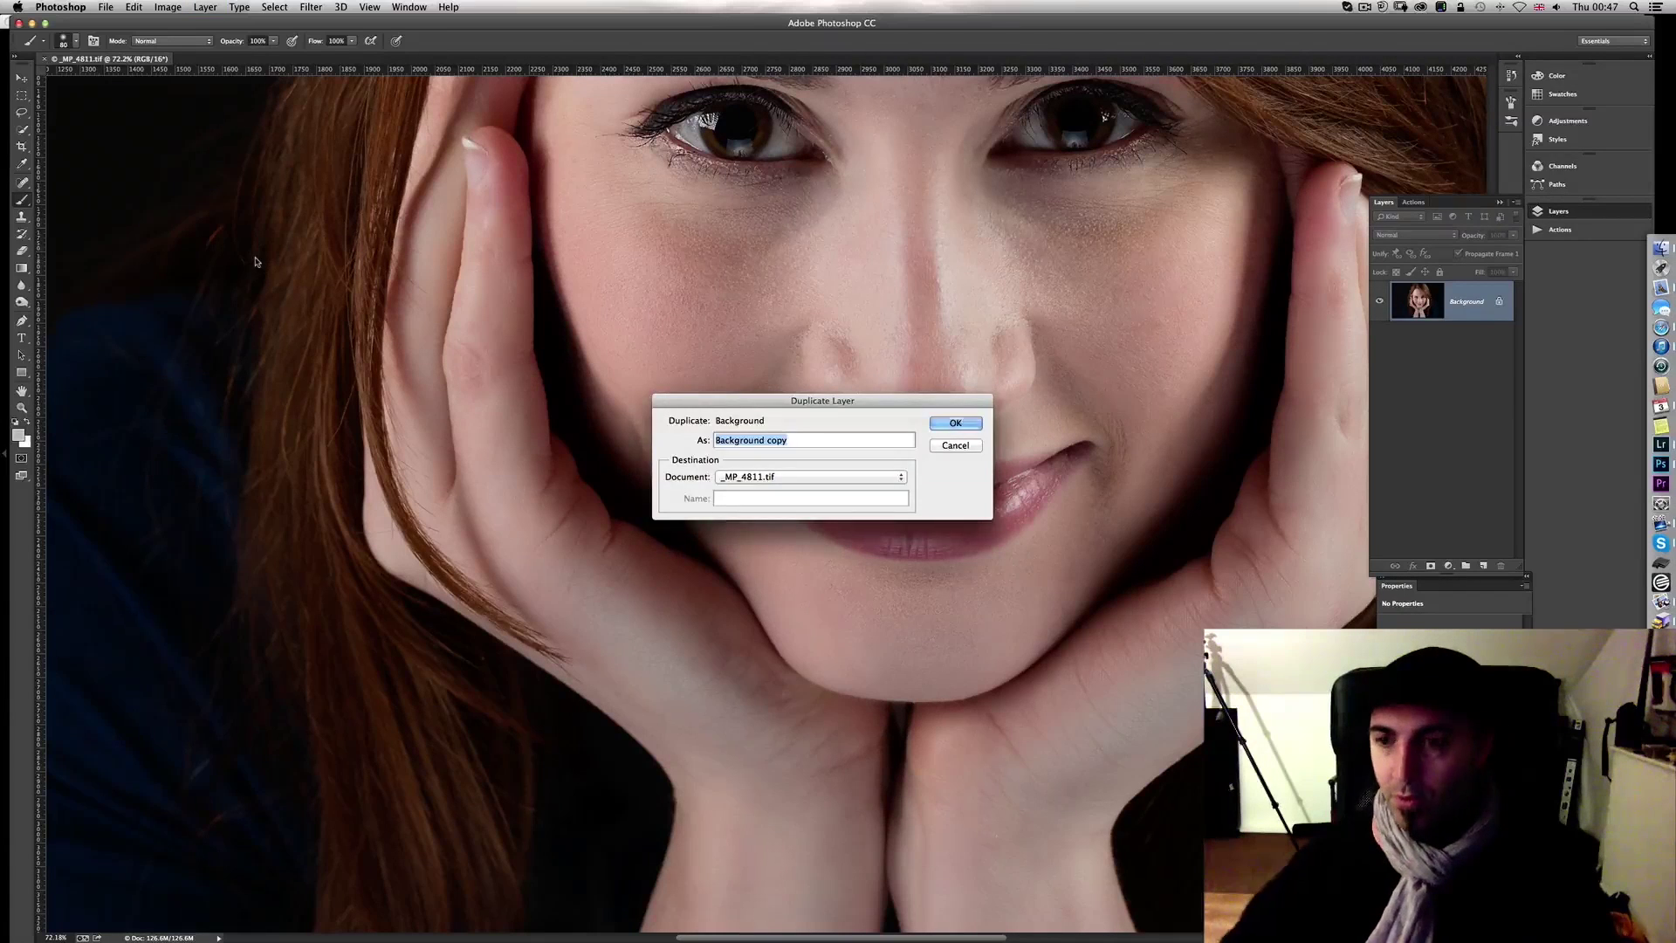
{"action": "key", "text": "Return"}
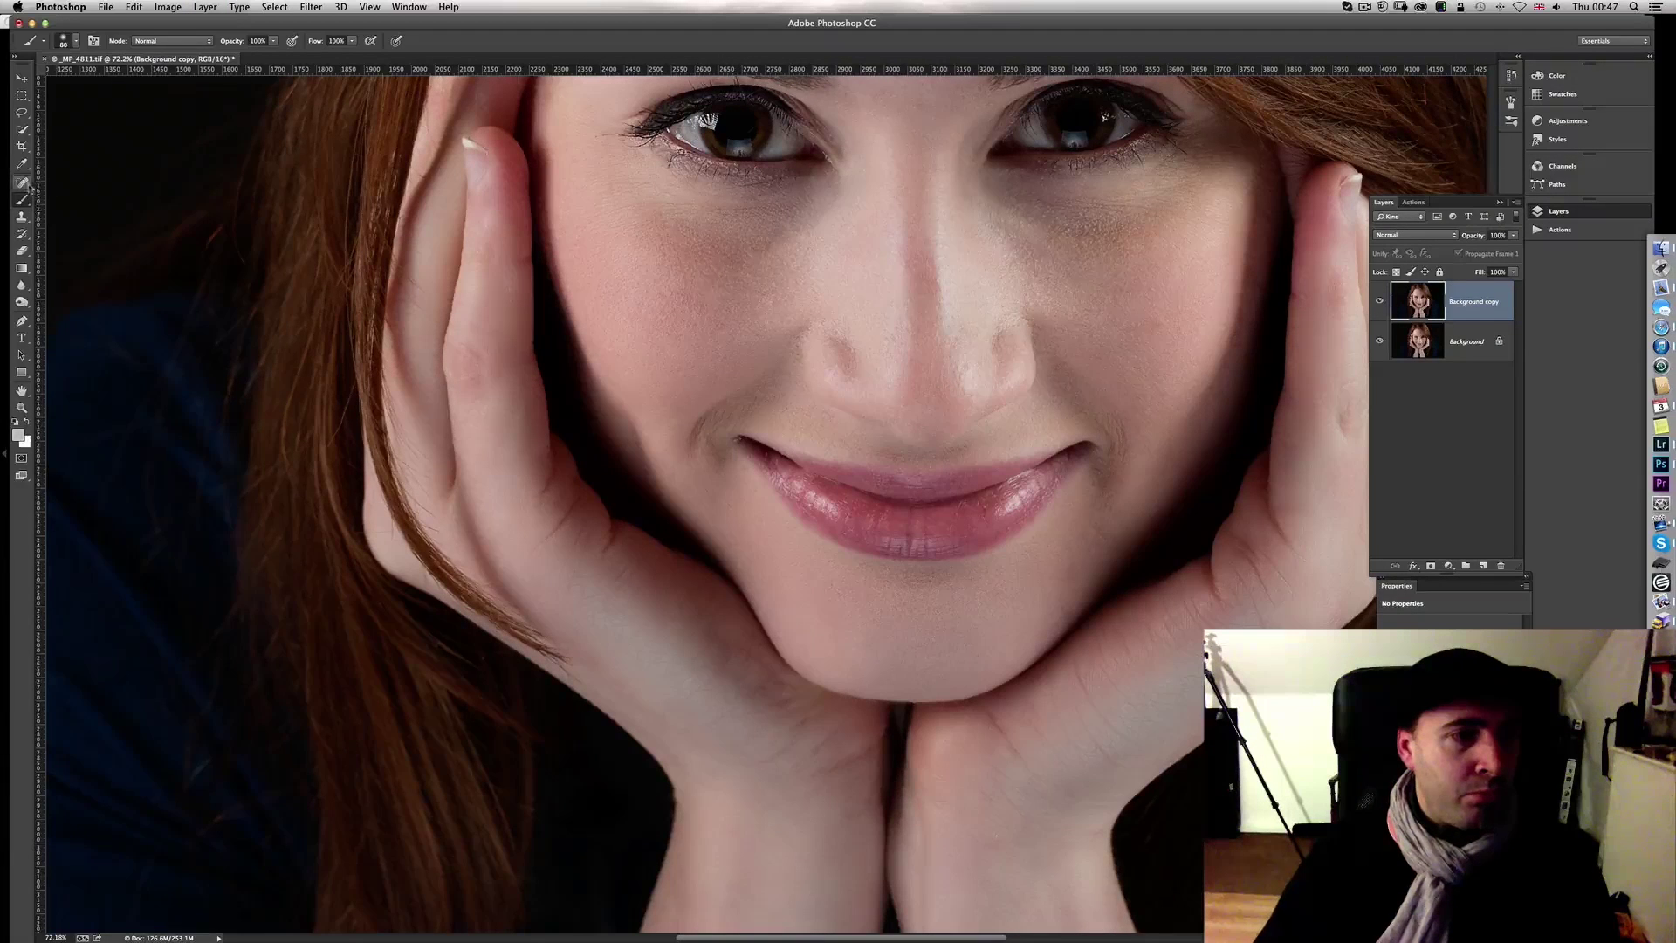
{"action": "left_click", "coordinate": [22, 215]}
{"action": "left_click", "coordinate": [271, 42]}
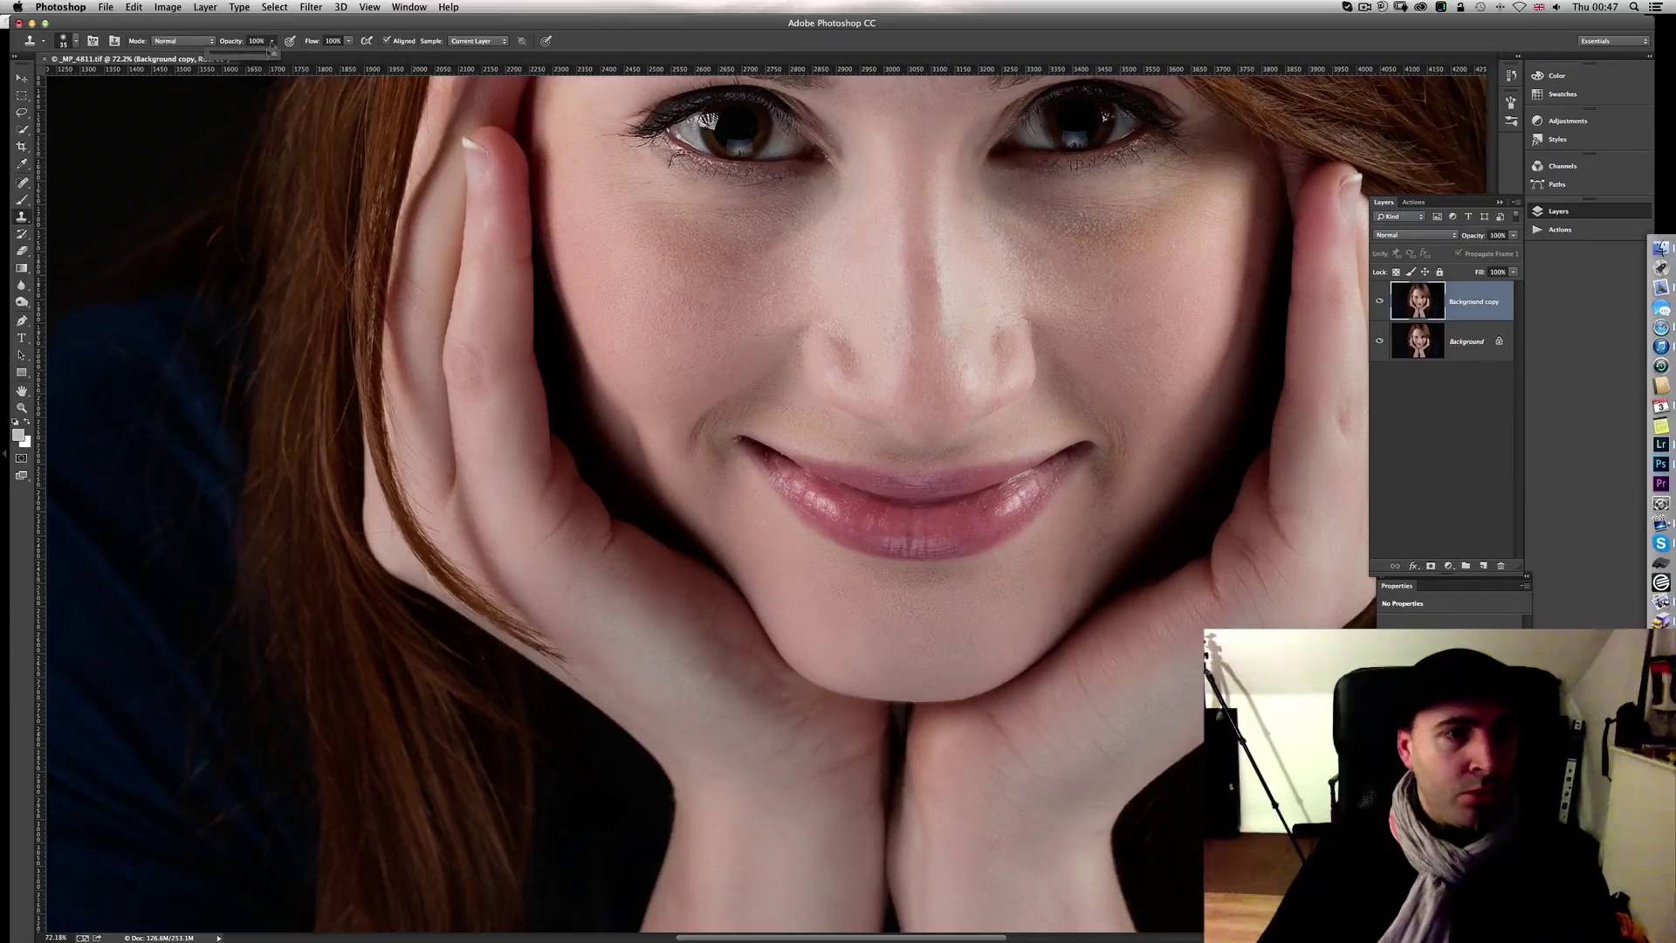
{"action": "left_click", "coordinate": [214, 55]}
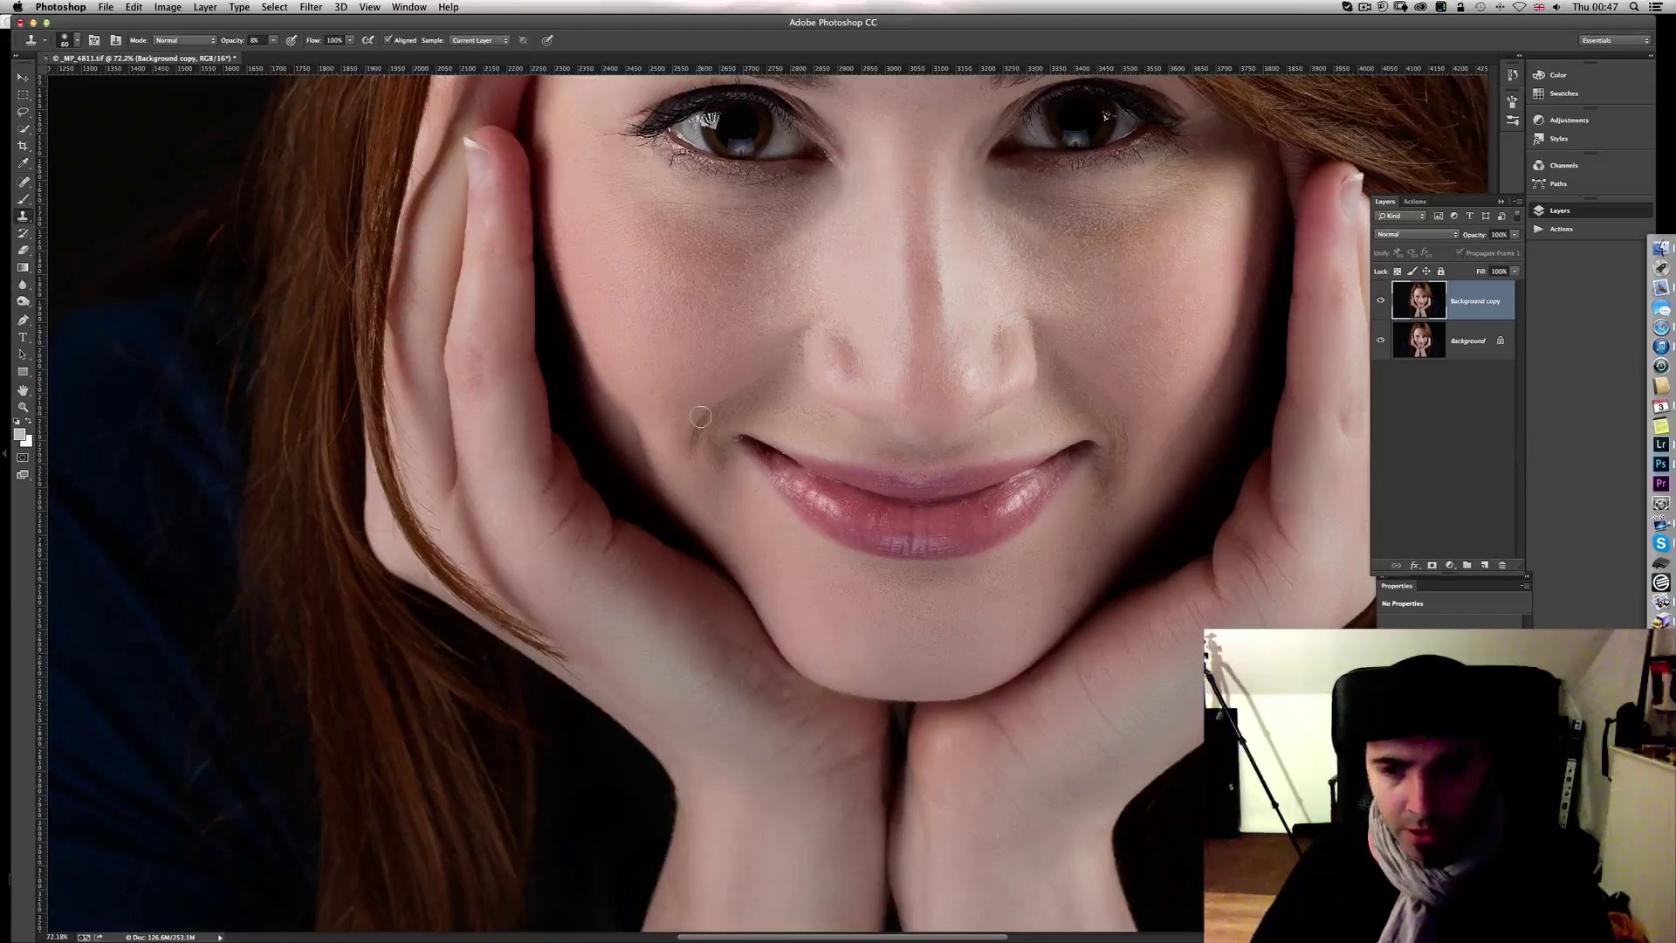
{"action": "scroll", "coordinate": [700, 418], "scroll_direction": "up", "scroll_amount": 3}
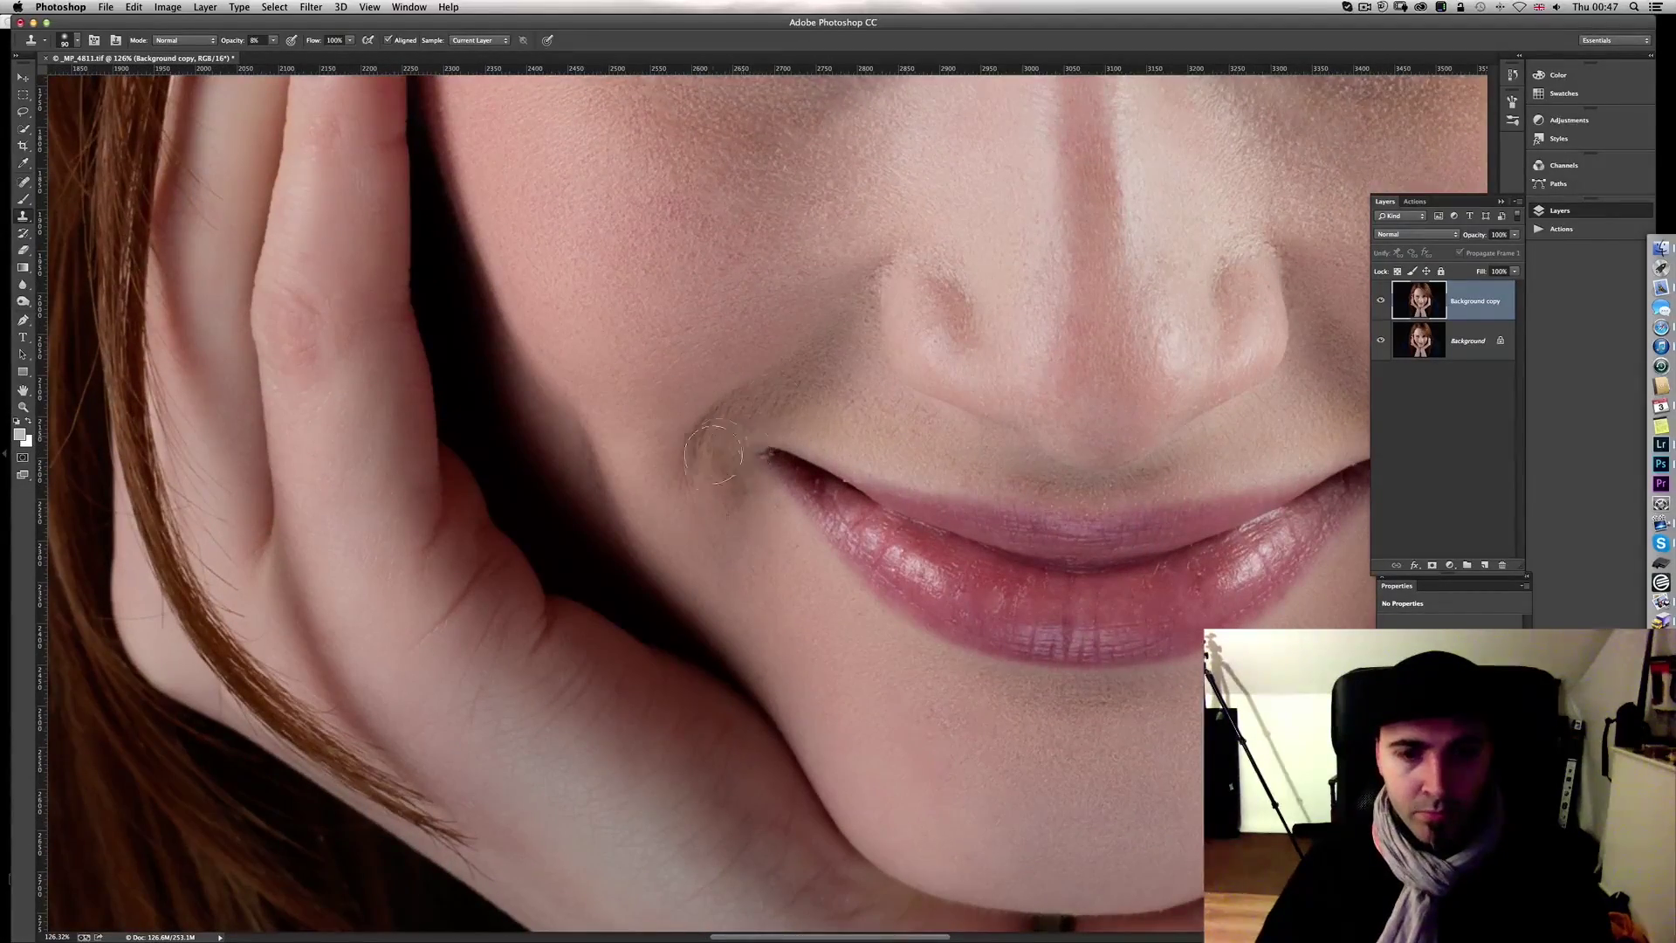
{"action": "scroll", "coordinate": [734, 441], "scroll_direction": "right", "scroll_amount": 5}
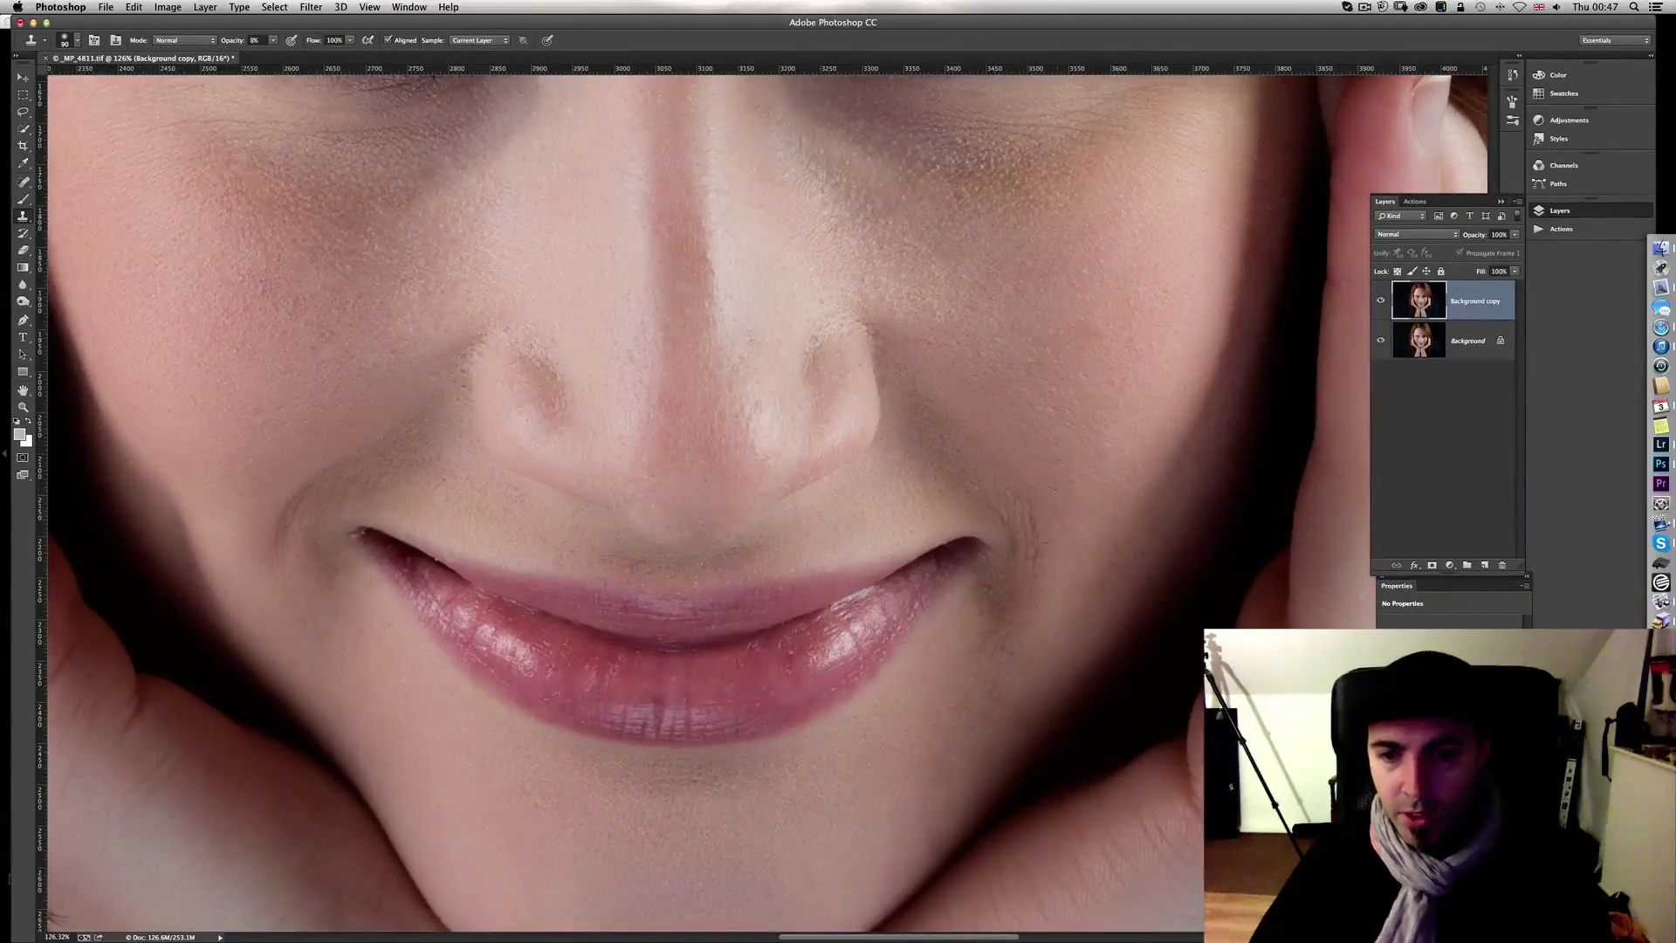
{"action": "scroll", "coordinate": [969, 645], "scroll_direction": "down", "scroll_amount": 5}
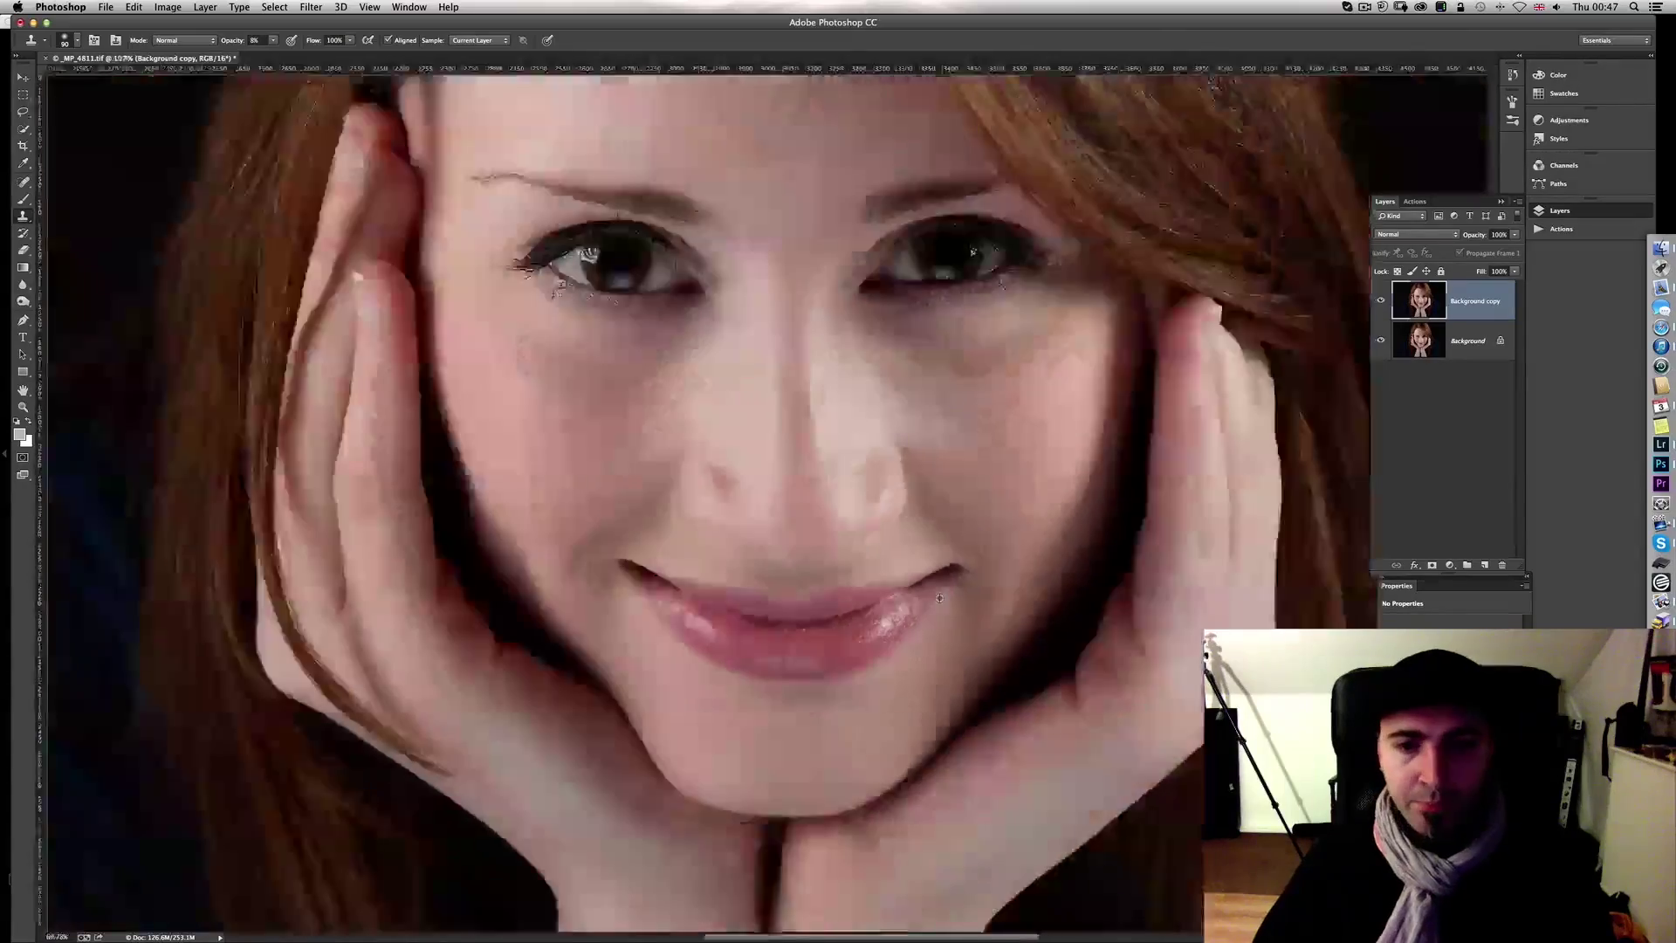
{"action": "left_click", "coordinate": [1380, 301]}
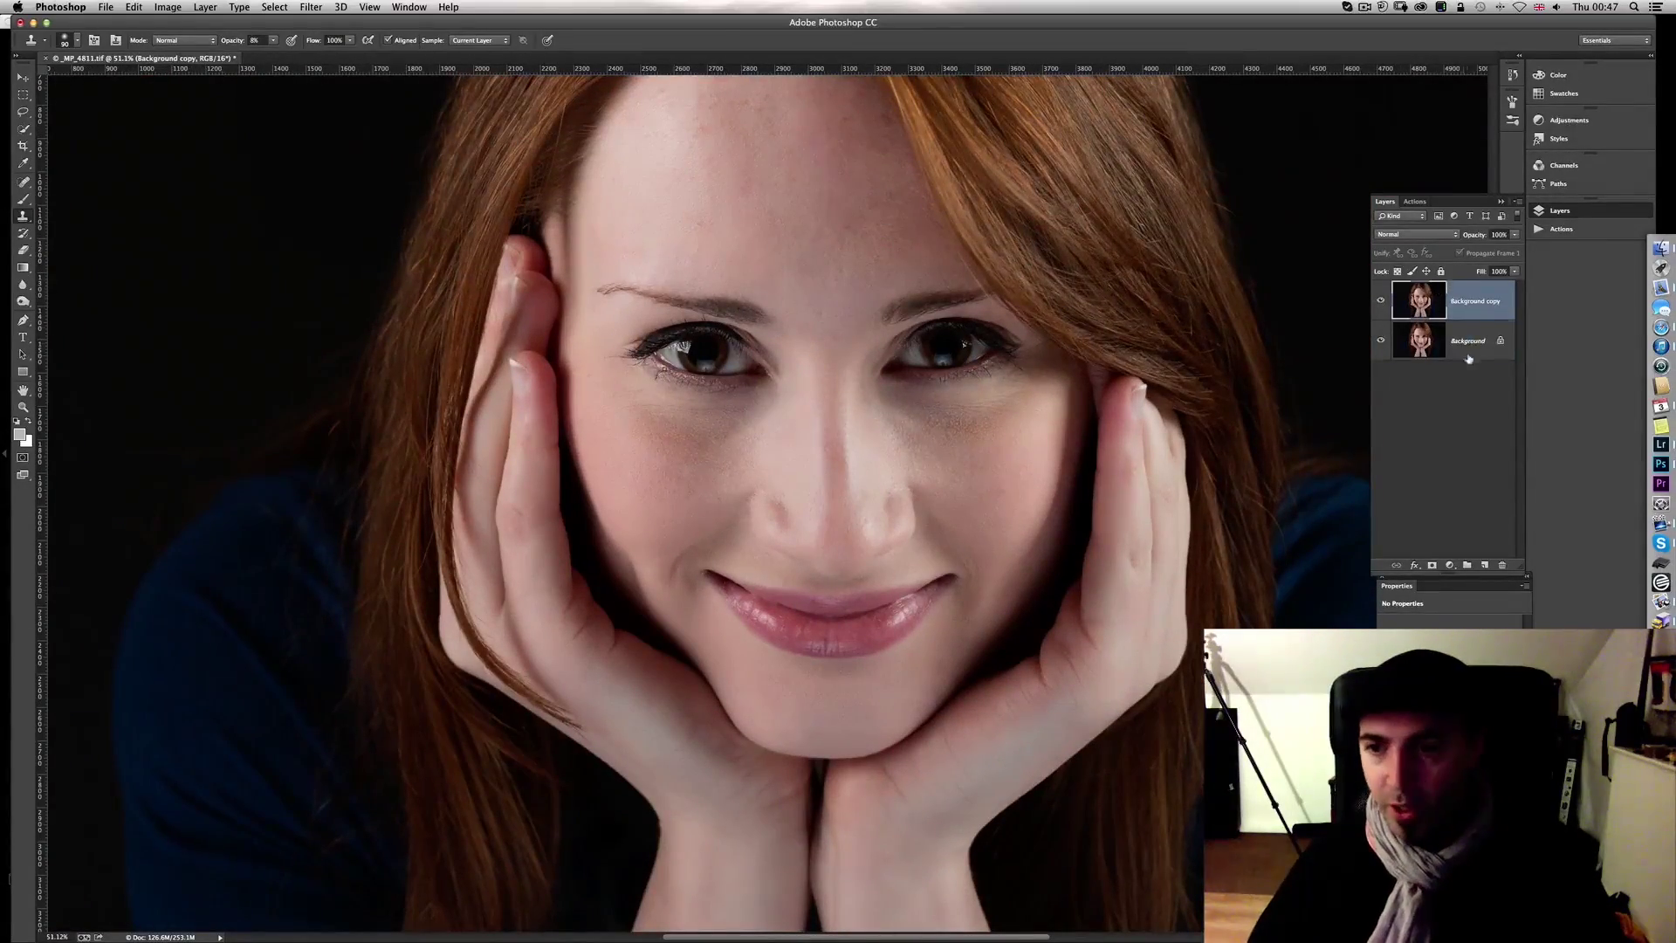
{"action": "key", "text": "Delete"}
Step: Save the flattened image, switch to Lightroom and compare the retouched TIFF with its CR2 original at full-photo size
{"action": "key", "text": "super+s"}
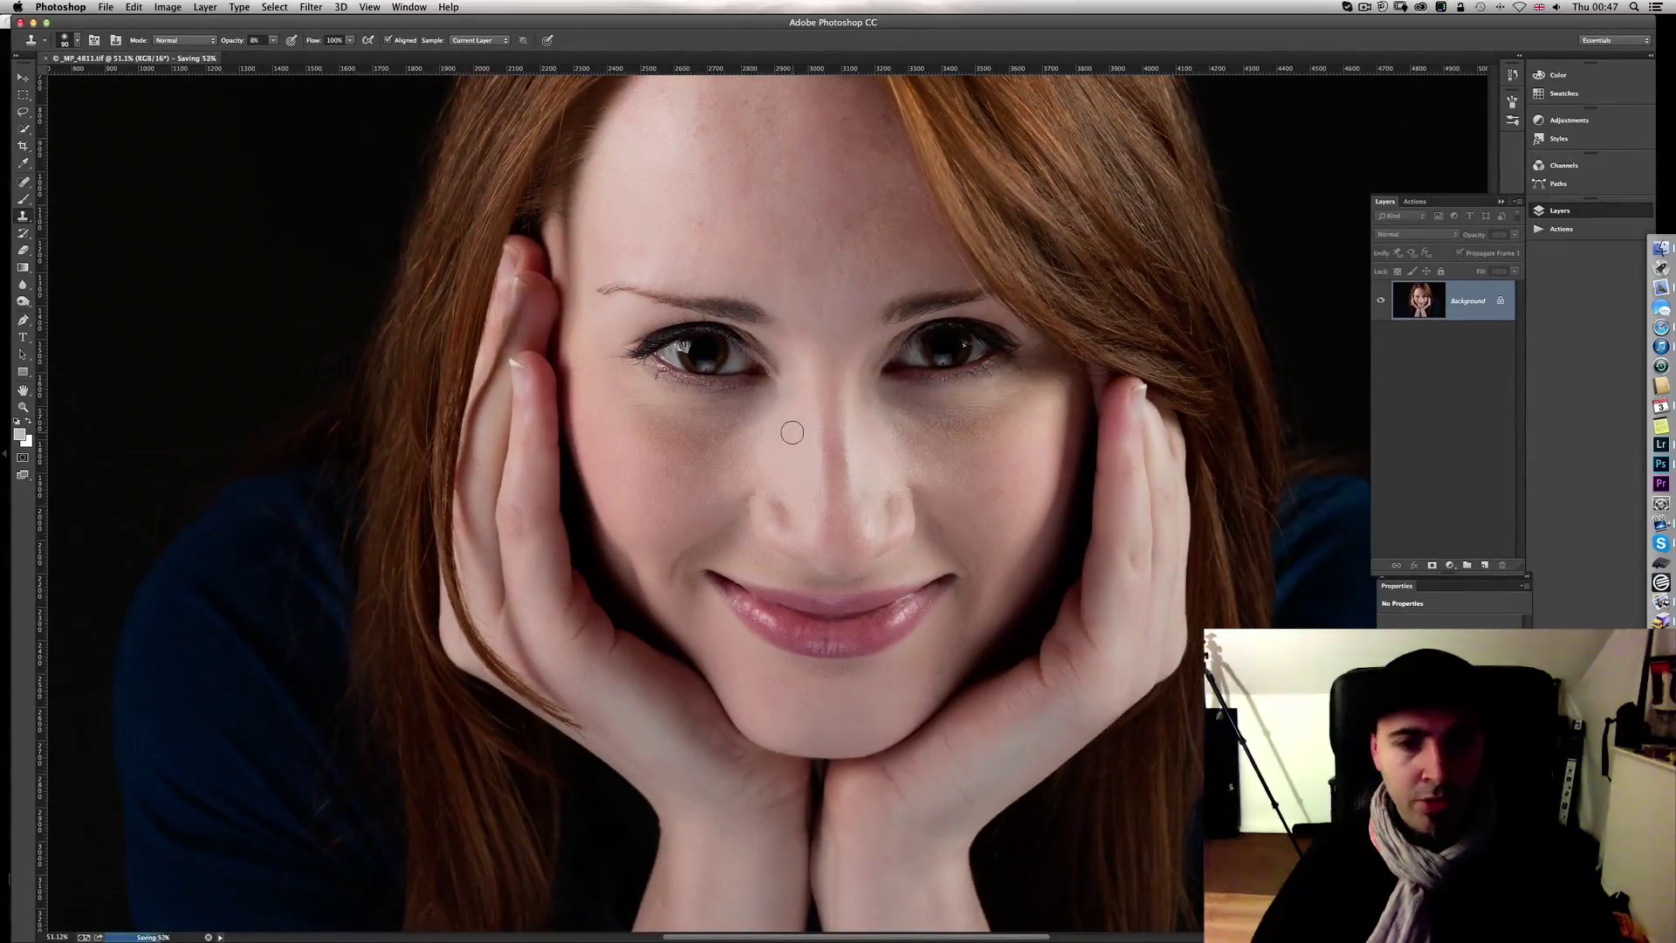
{"action": "key", "text": "super+Tab"}
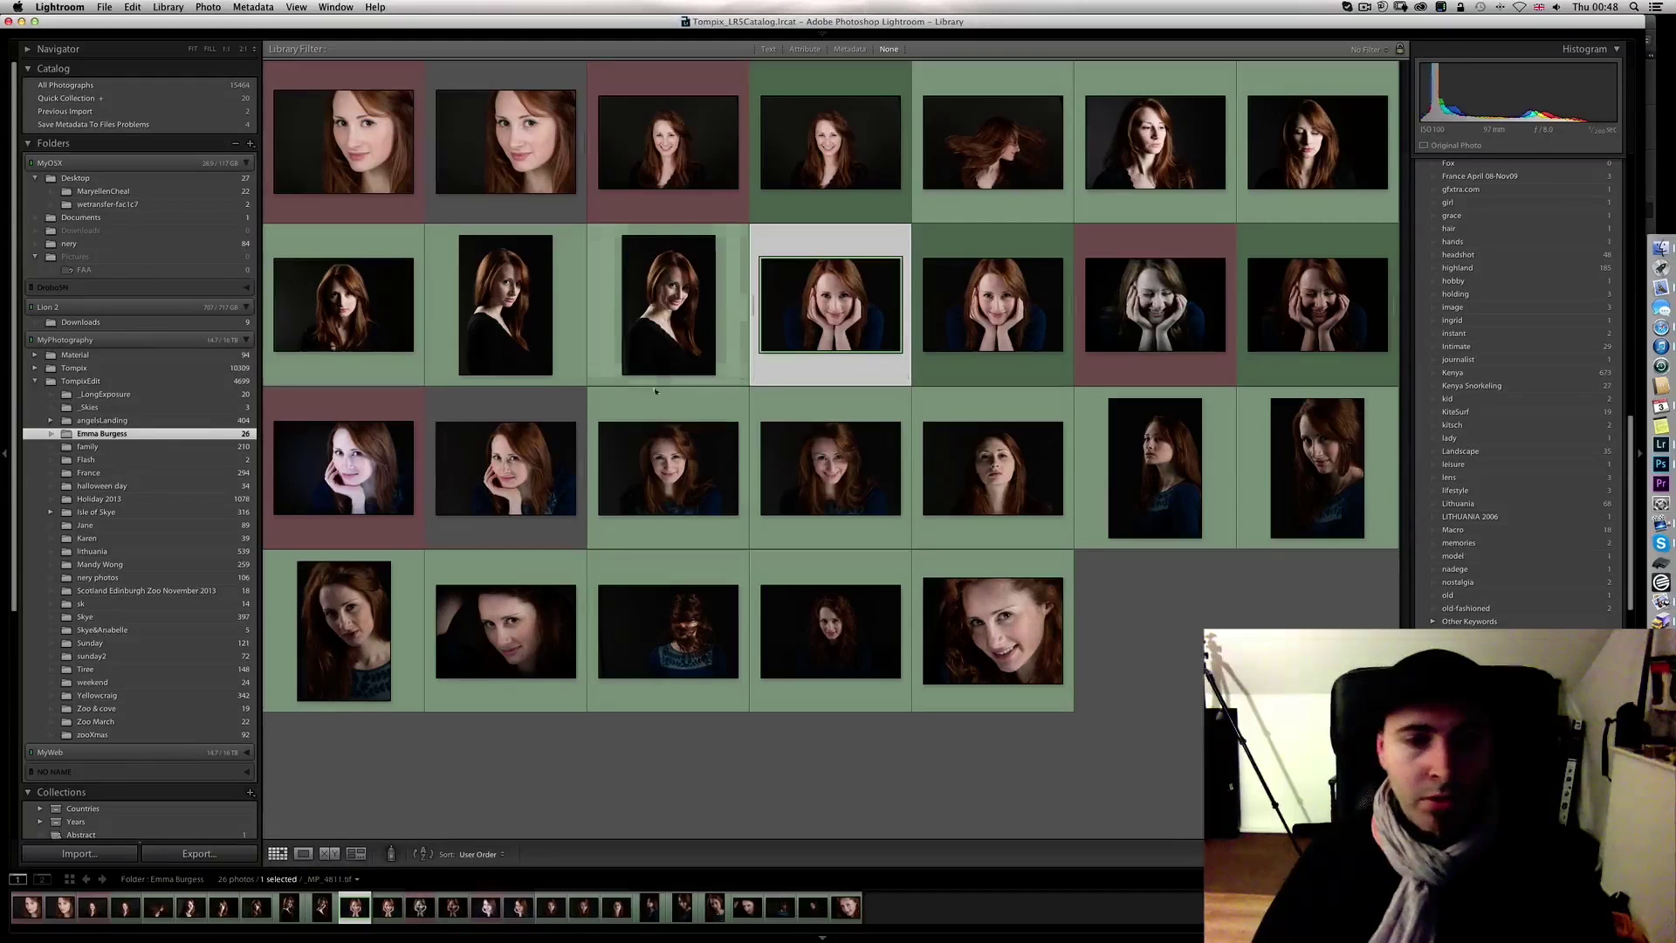
{"action": "left_click", "coordinate": [303, 853]}
{"action": "key", "text": "Right"}
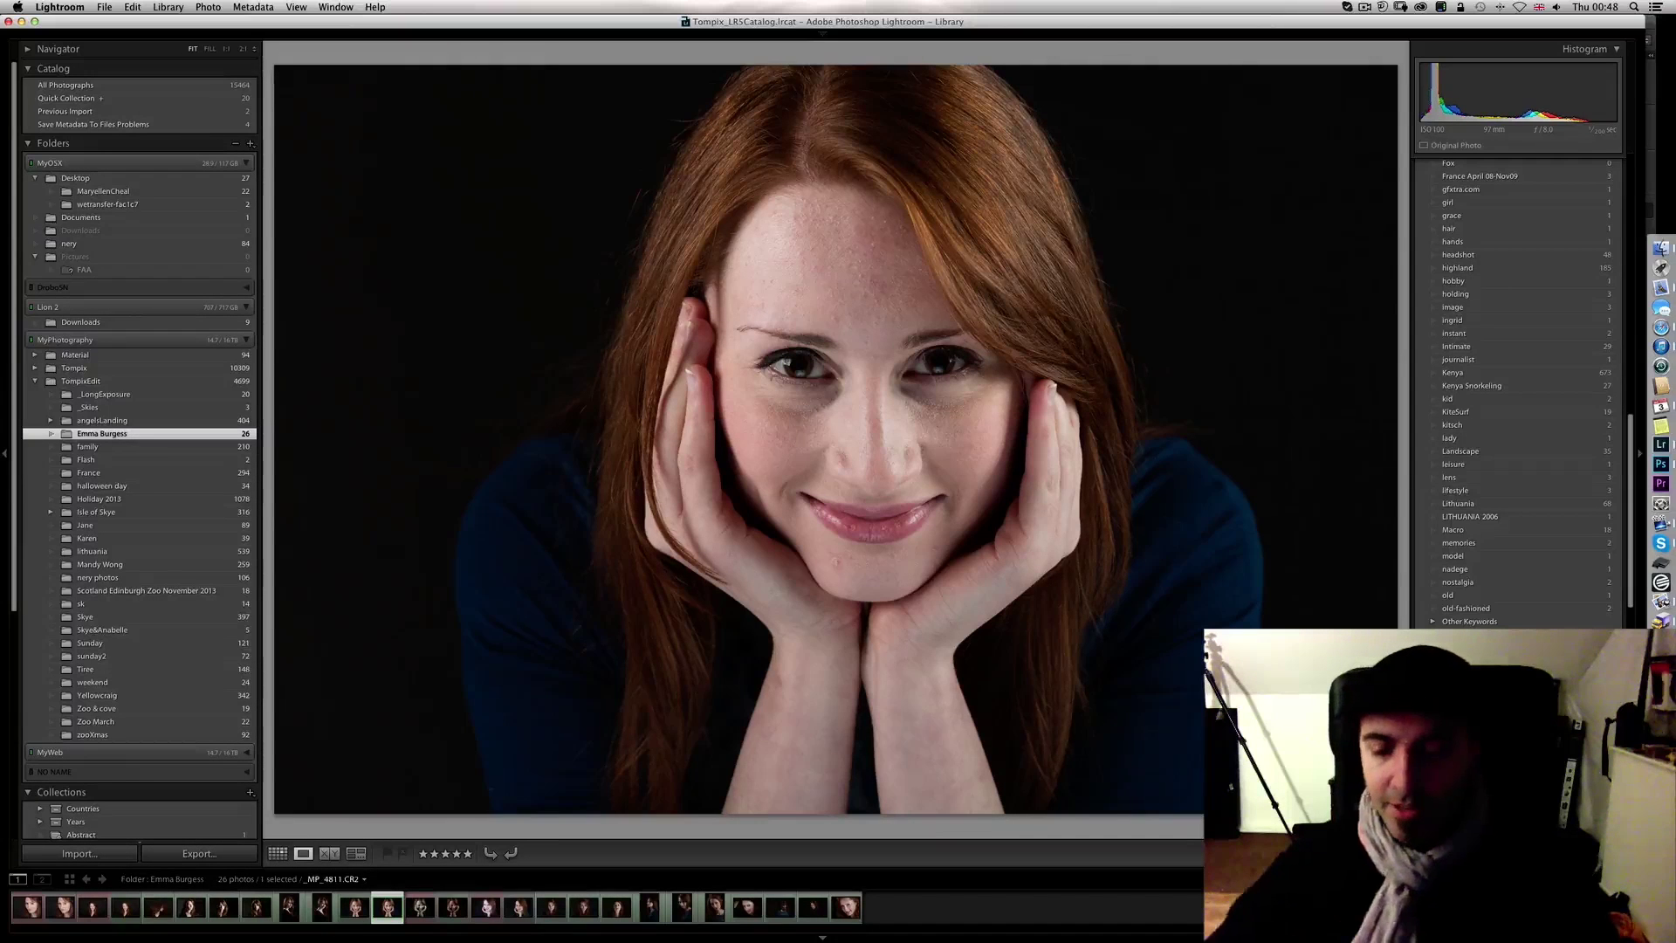
{"action": "key", "text": "Left"}
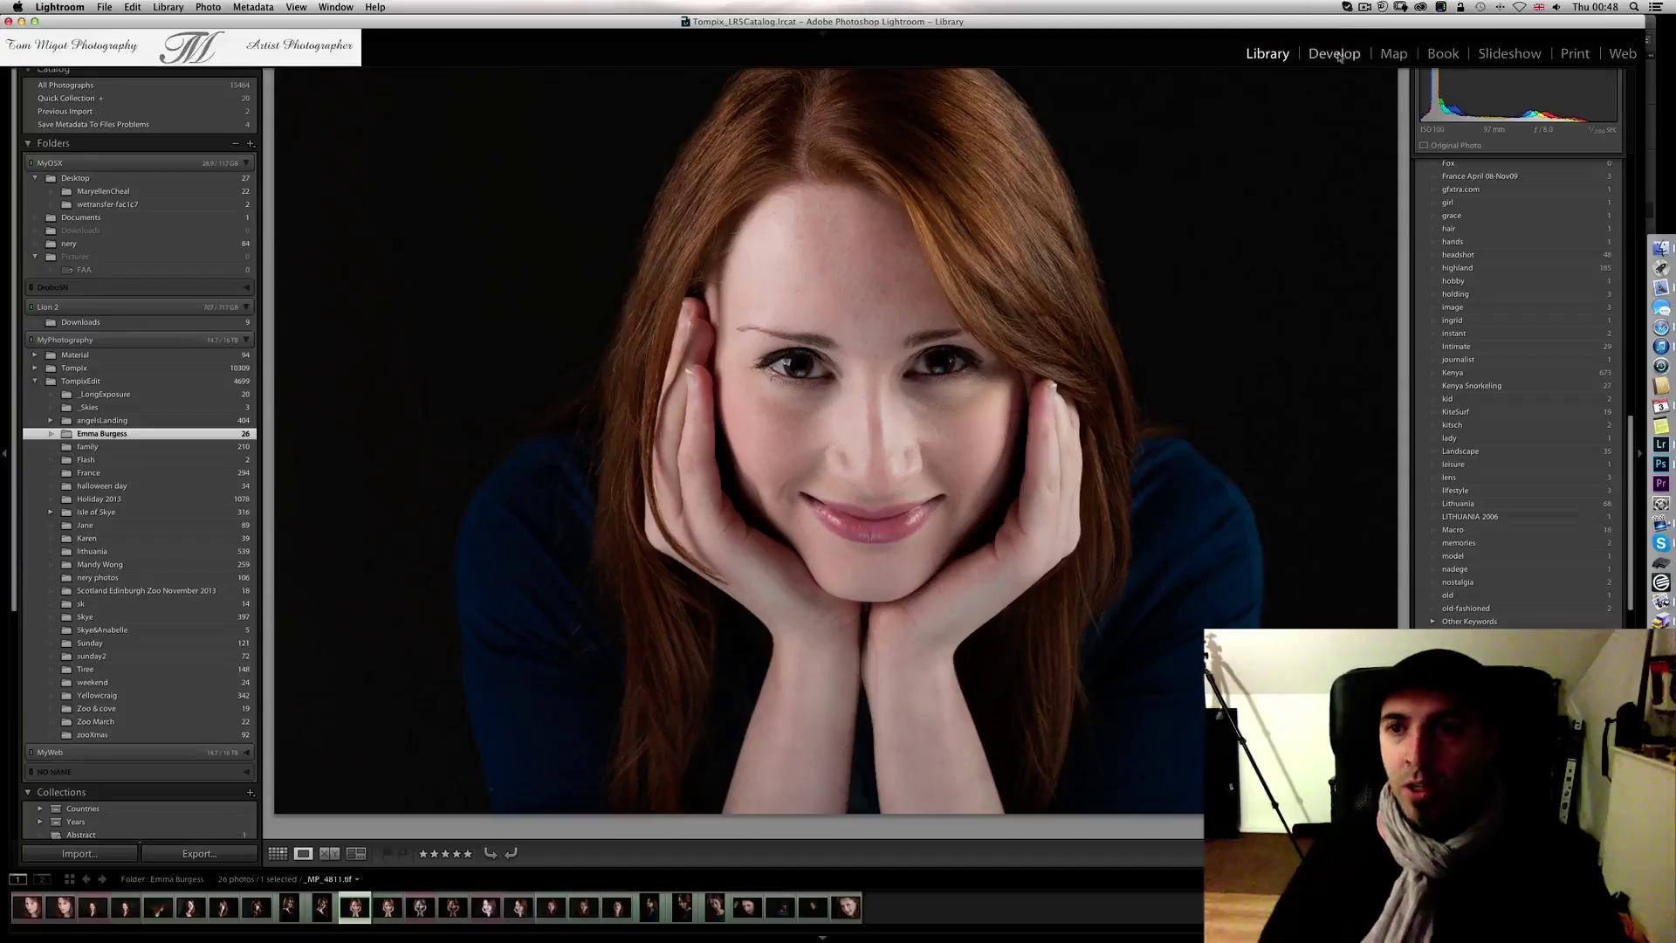
Step: Open the retouched TIFF in the Develop module and set the Adjustment Brush to the Iris Enhance effect
{"action": "left_click", "coordinate": [1336, 54]}
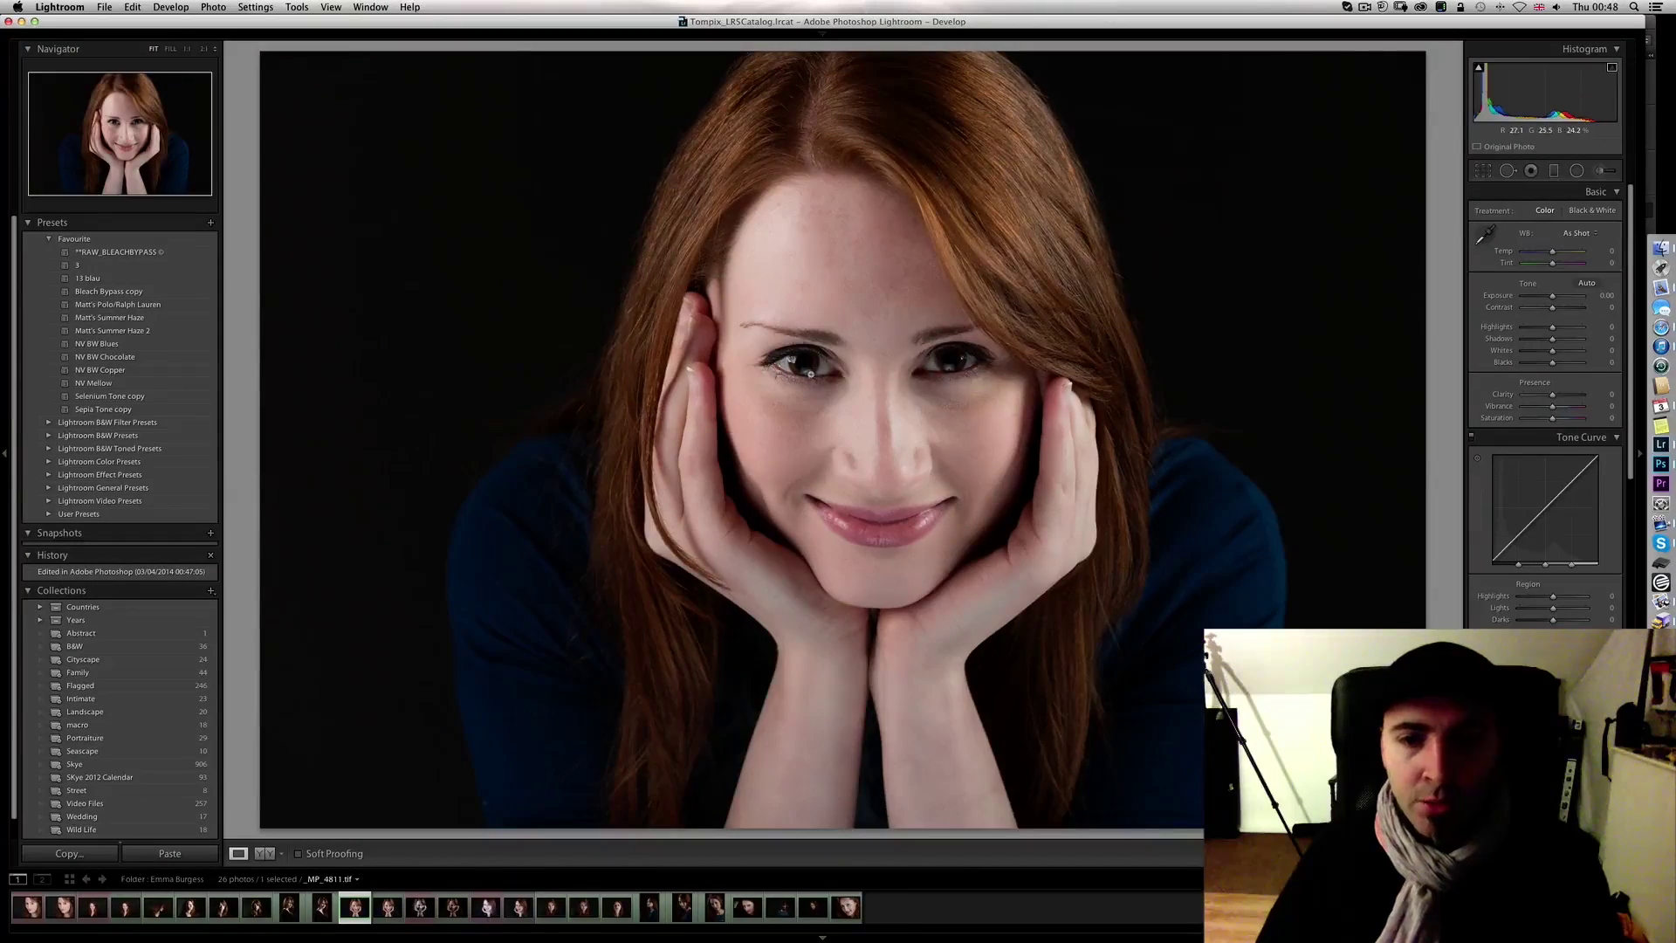
{"action": "left_click", "coordinate": [810, 374]}
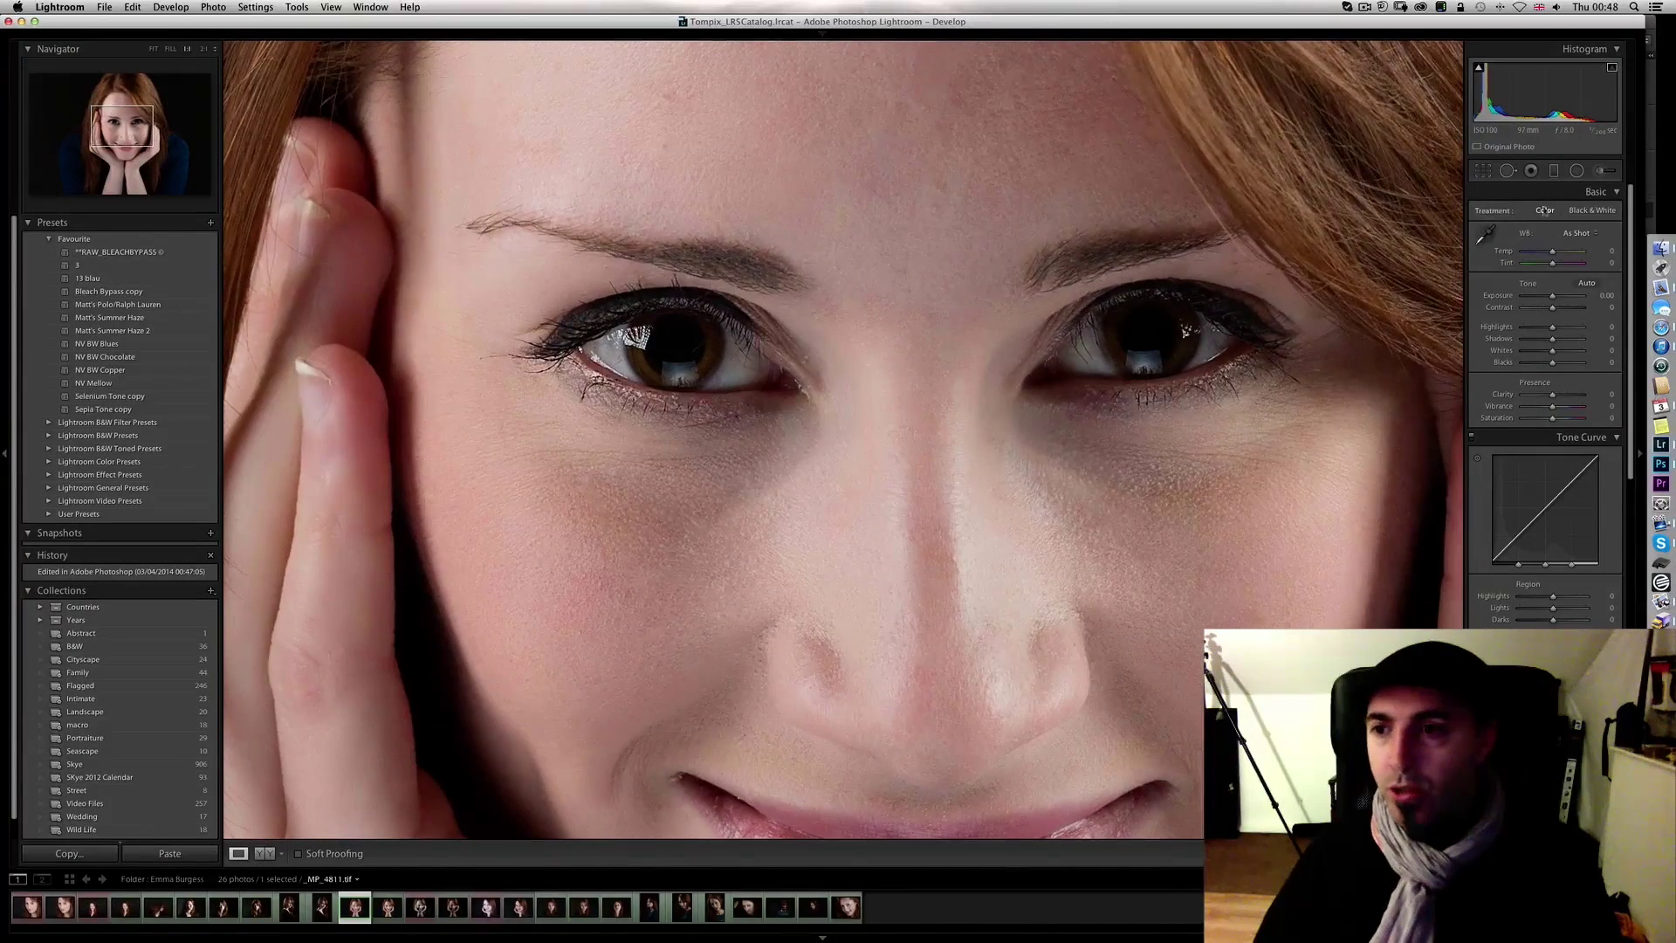
{"action": "left_click", "coordinate": [1601, 171]}
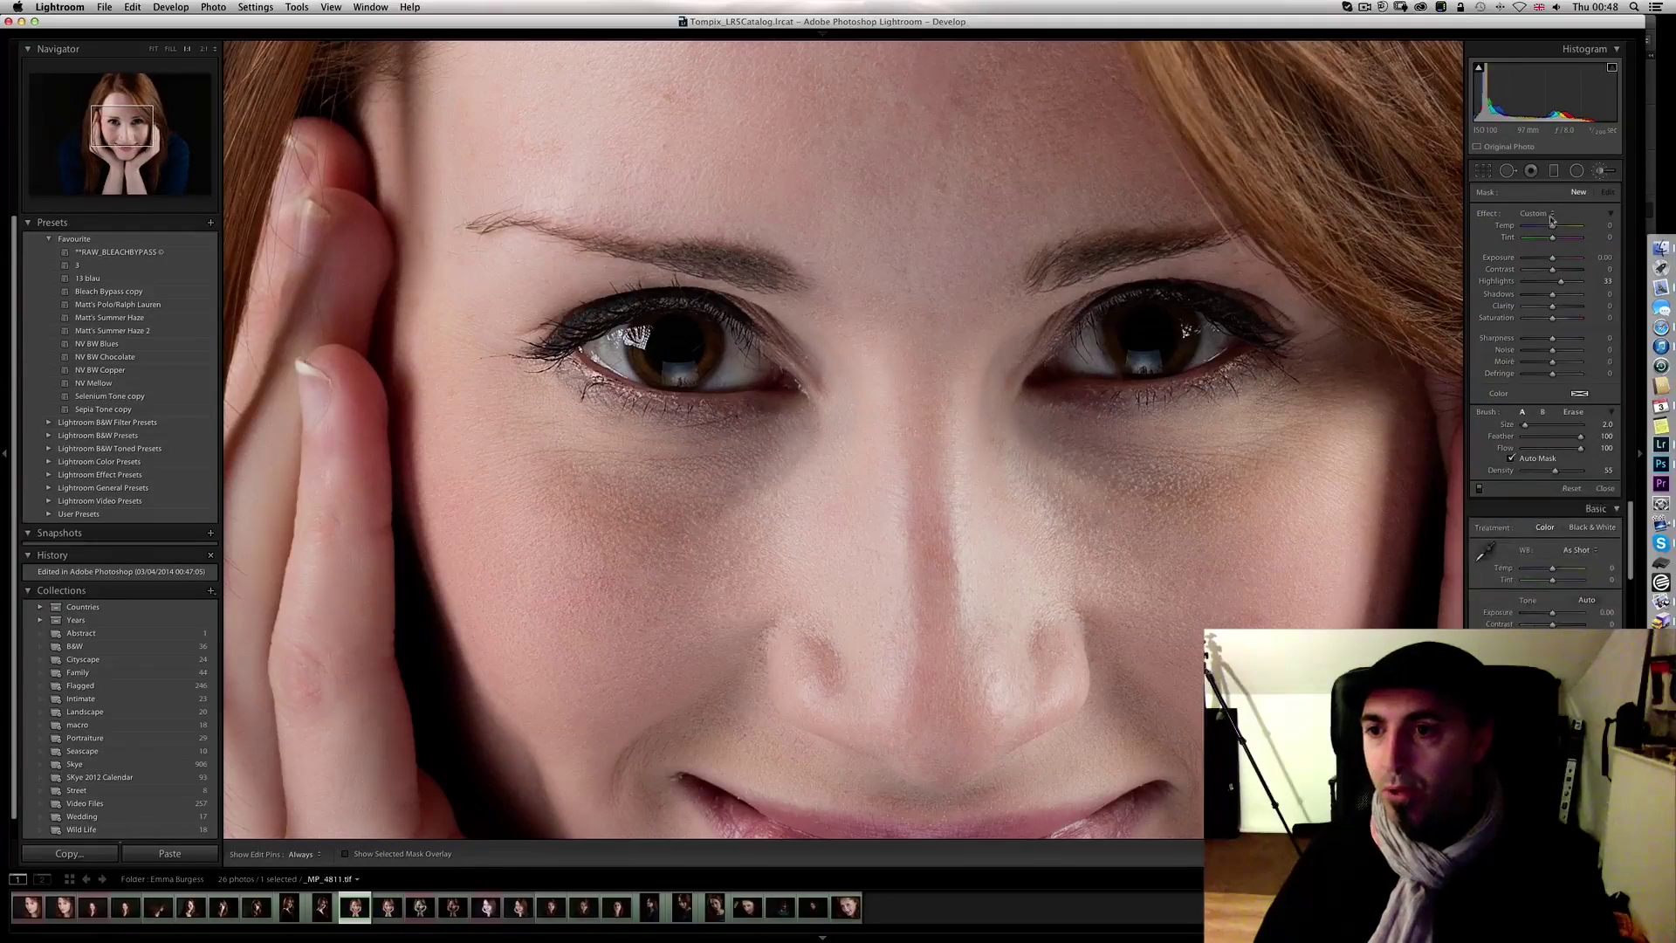
{"action": "left_click", "coordinate": [1567, 213]}
{"action": "left_click", "coordinate": [1547, 373]}
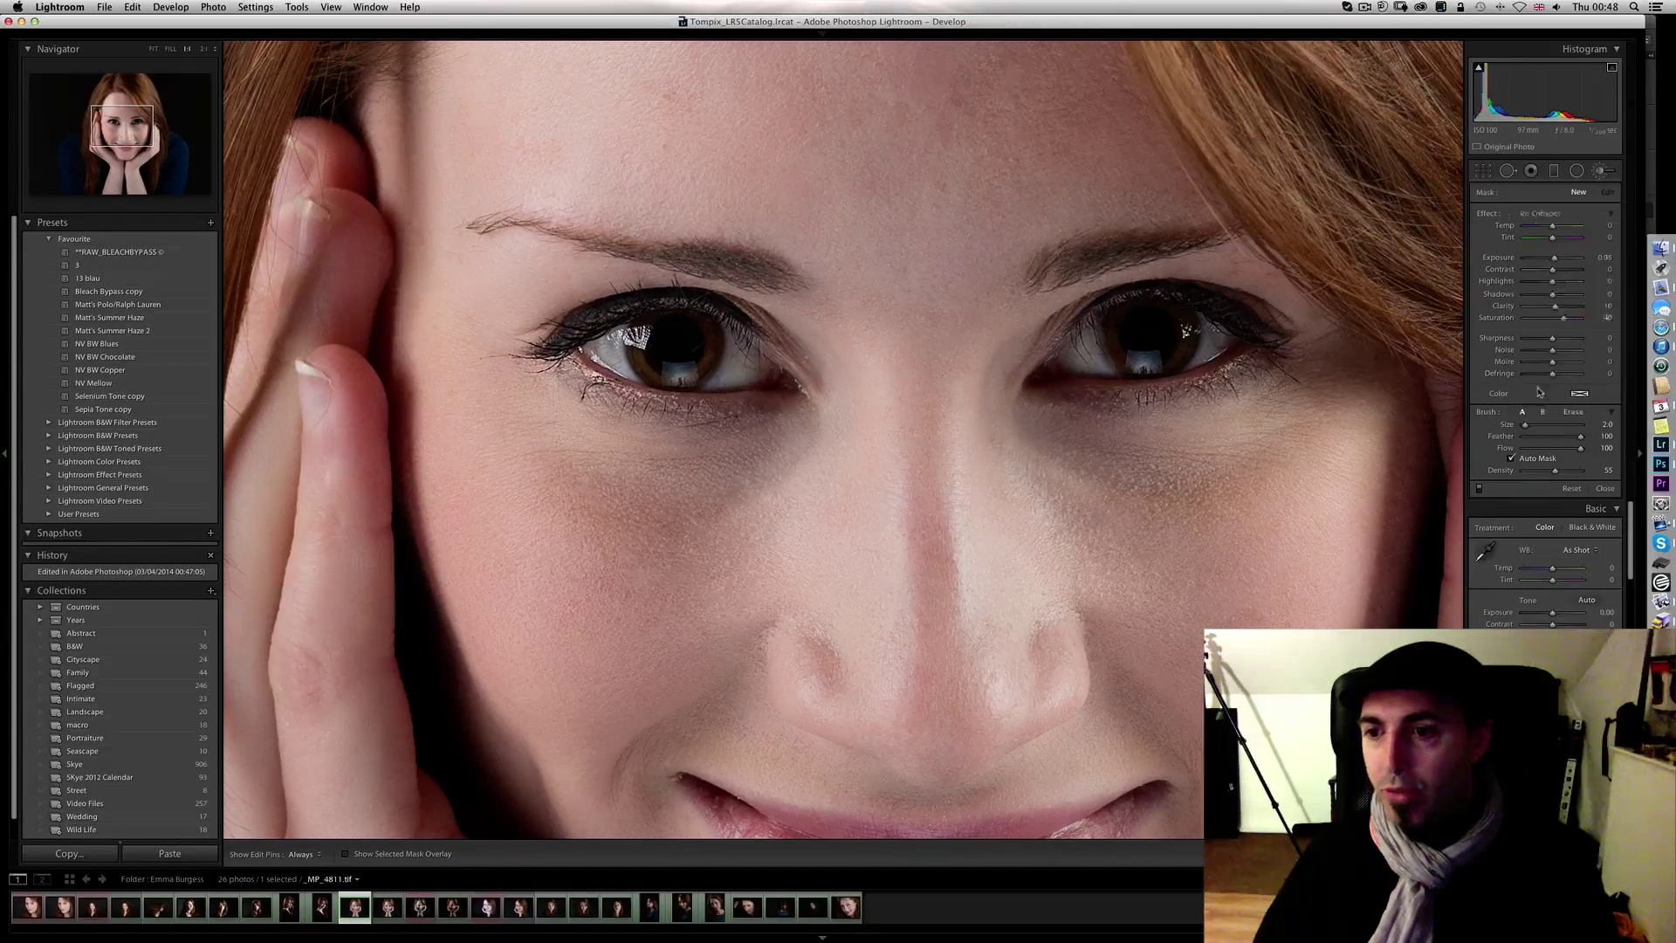
Step: Paint the Iris Enhance adjustment over the iris on the photo's left with brush size 4.0 and raise its Shadows to about 25
{"action": "key", "text": "bracketright"}
{"action": "key", "text": "bracketright"}
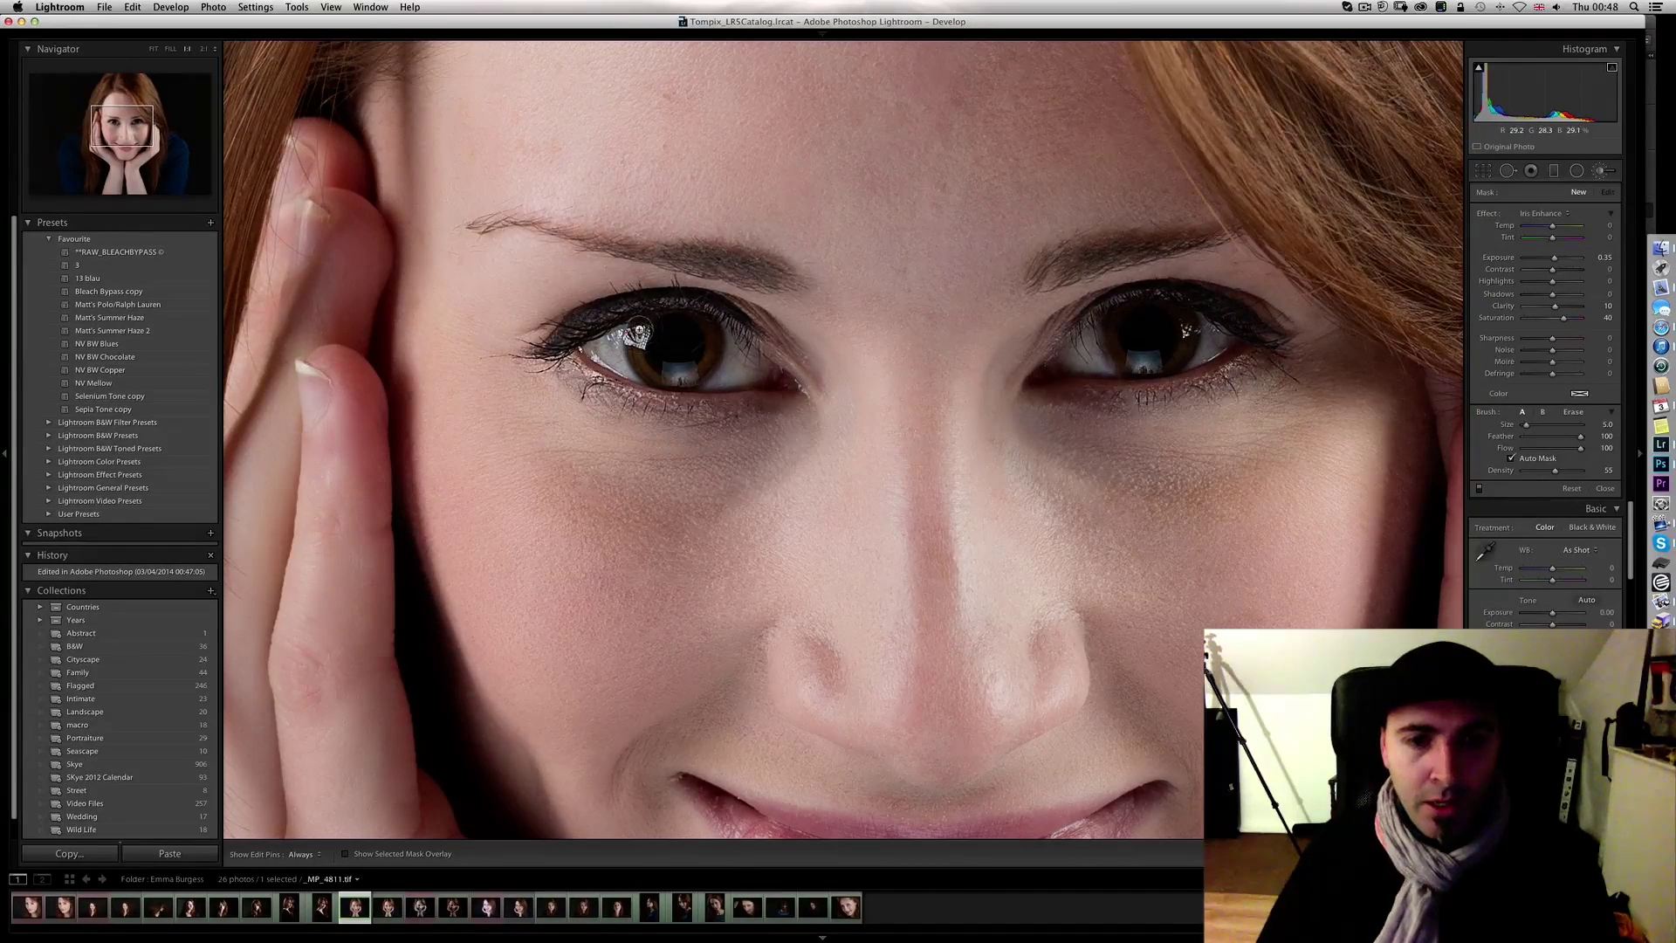
{"action": "key", "text": "h"}
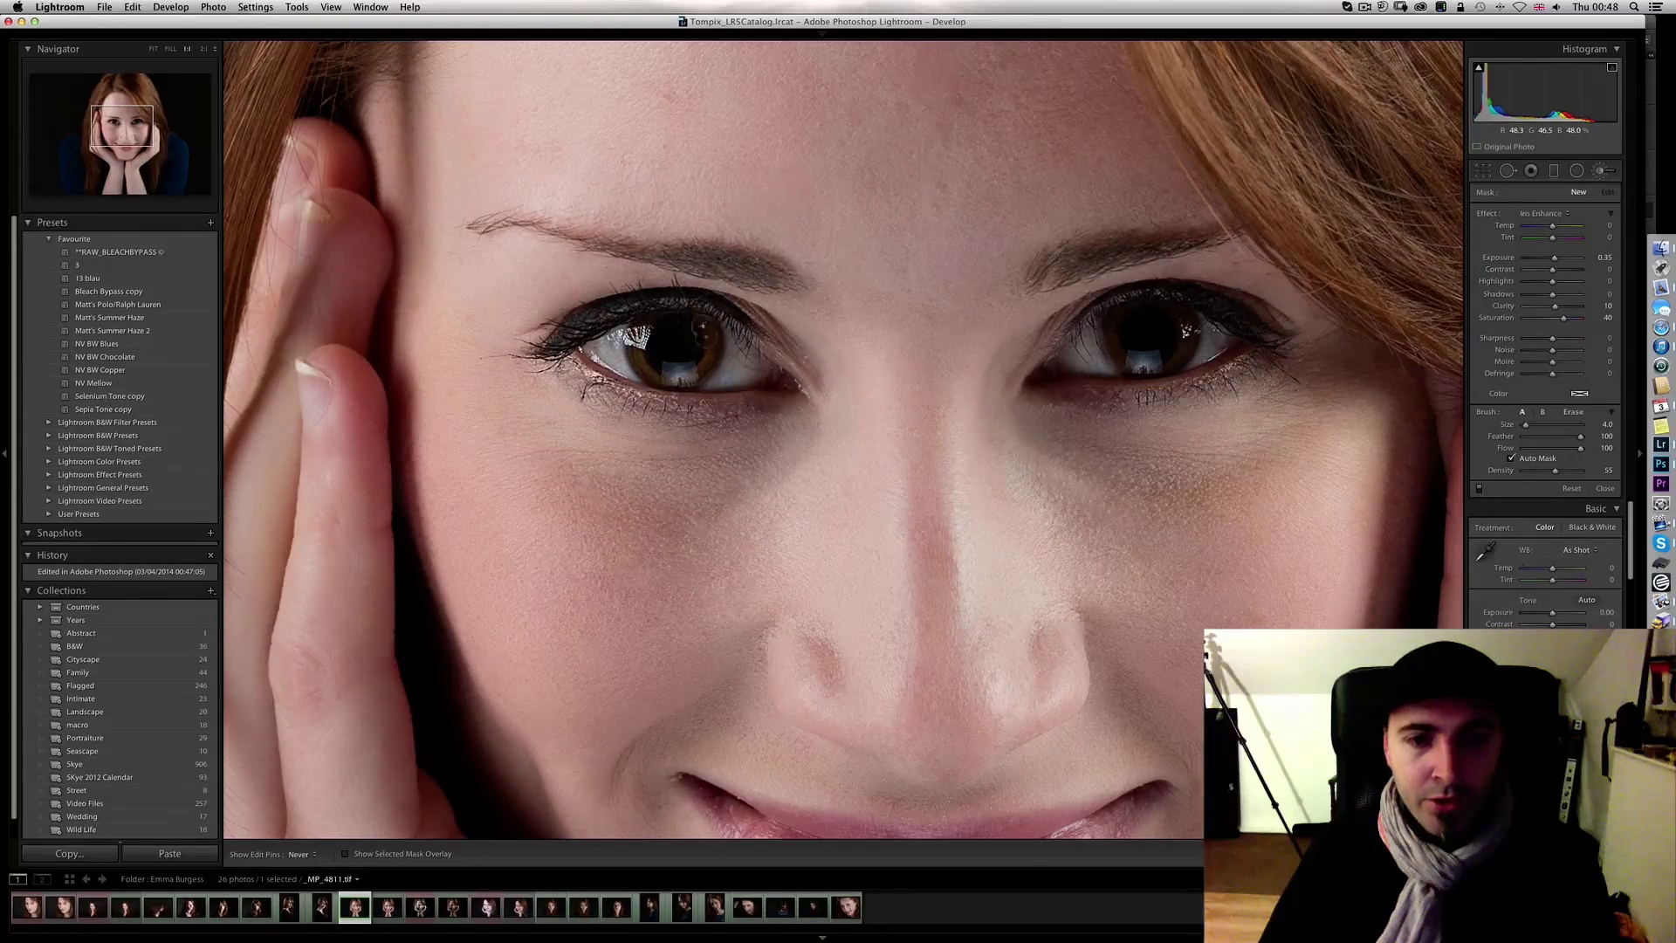
{"action": "left_click_drag", "start_coordinate": [703, 332], "coordinate": [641, 333]}
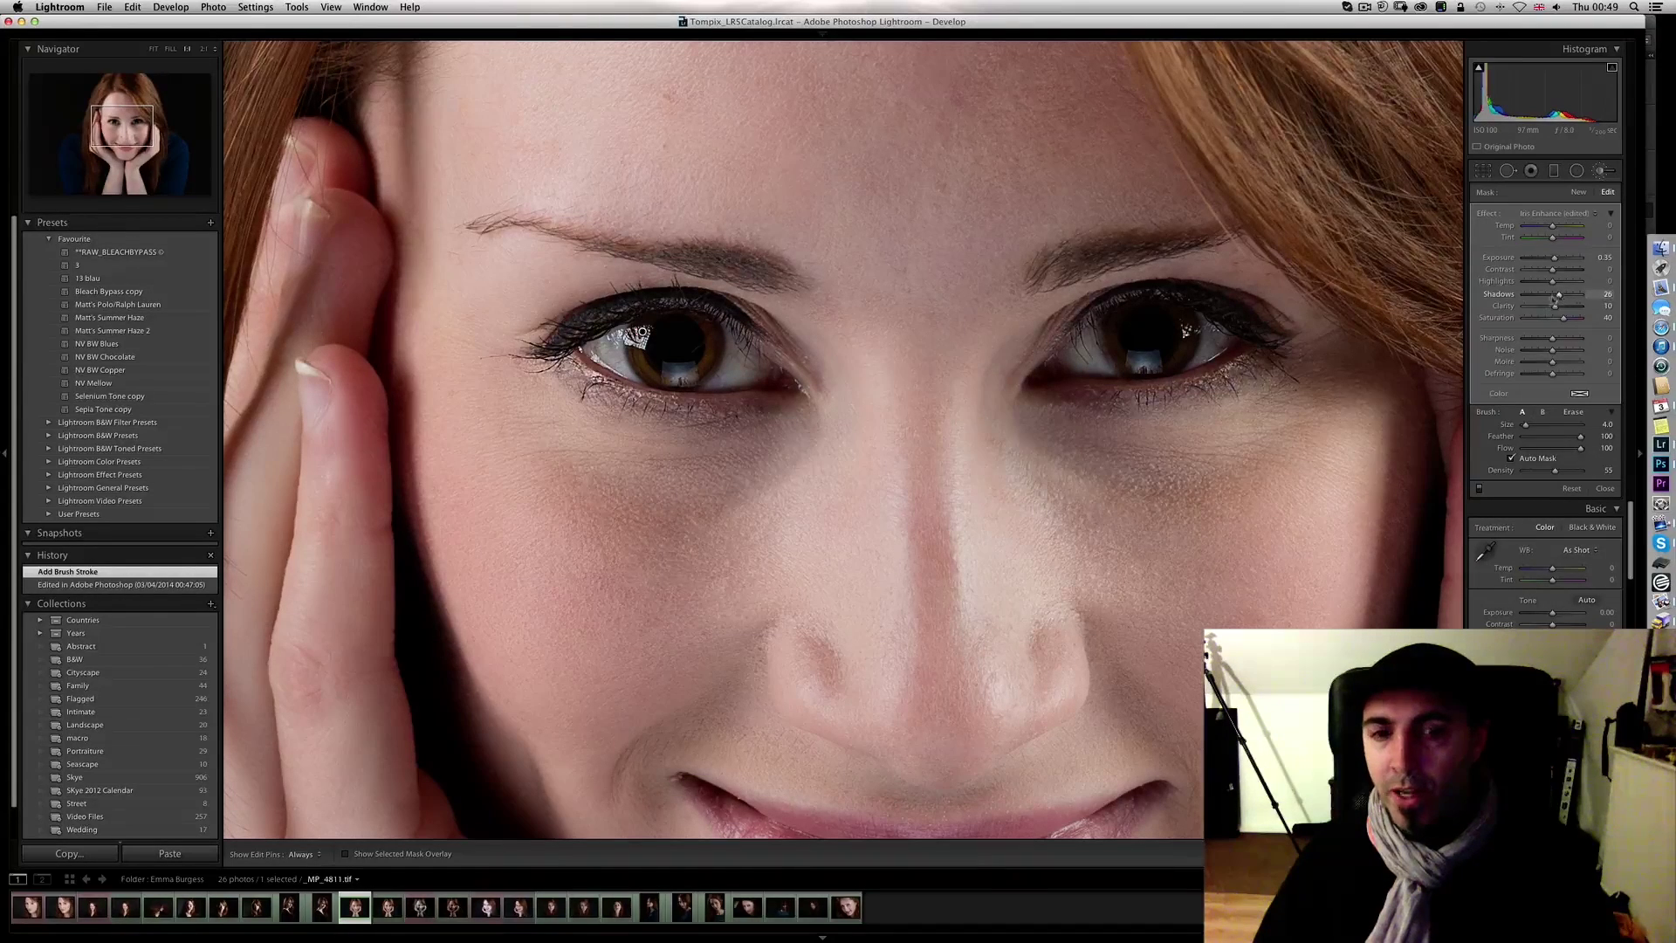
Step: Paint a new Iris Enhance adjustment over the other iris, set its Shadows to about 23 and close the Adjustment Brush
{"action": "left_click", "coordinate": [1578, 191]}
{"action": "key", "text": "h"}
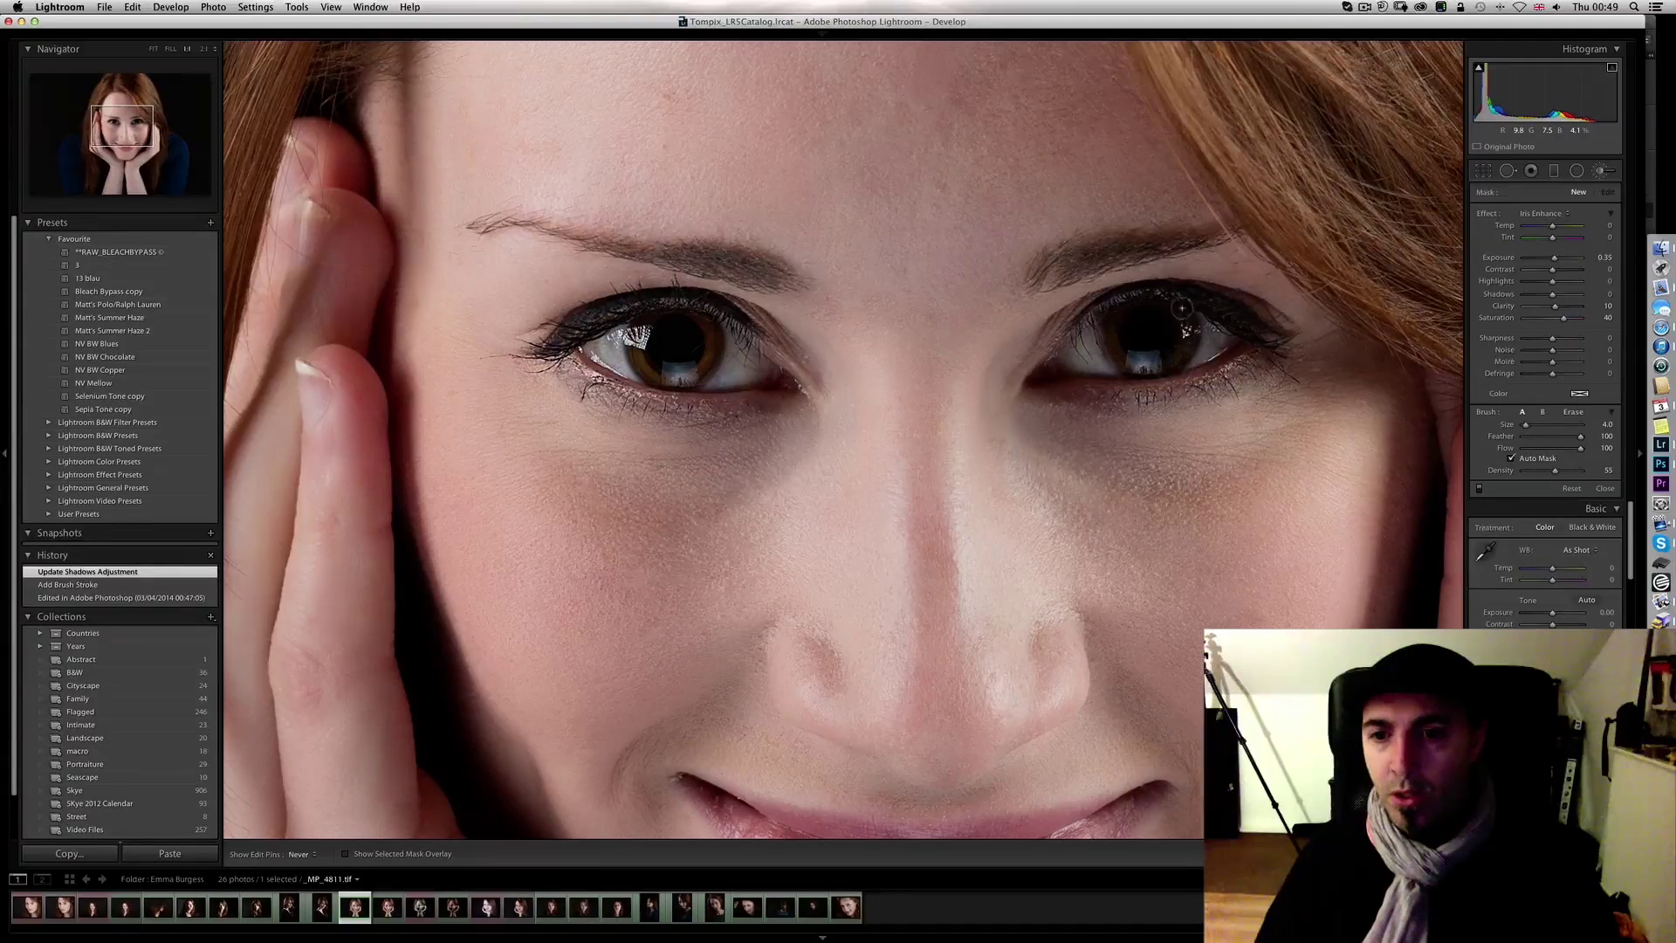
{"action": "mouse_move", "coordinate": [1167, 304]}
{"action": "left_mouse_down"}
{"action": "mouse_move", "coordinate": [1176, 359]}
{"action": "mouse_move", "coordinate": [1114, 341]}
{"action": "mouse_move", "coordinate": [1107, 316]}
{"action": "left_mouse_up"}
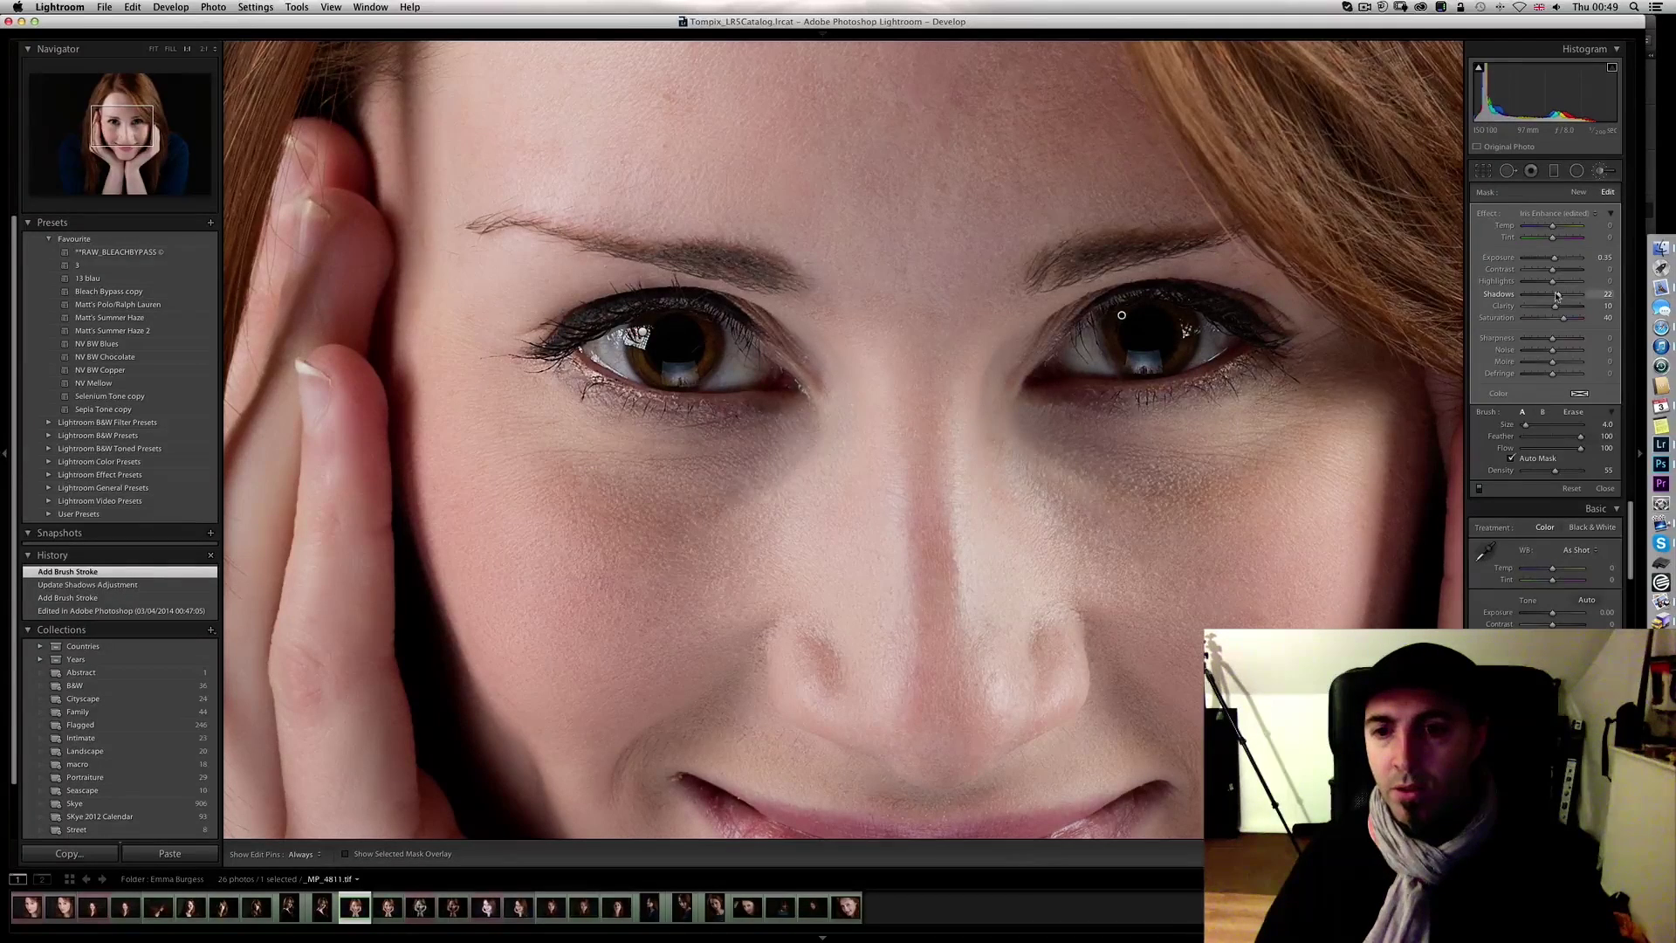
{"action": "left_click_drag", "start_coordinate": [1558, 297], "coordinate": [1556, 297]}
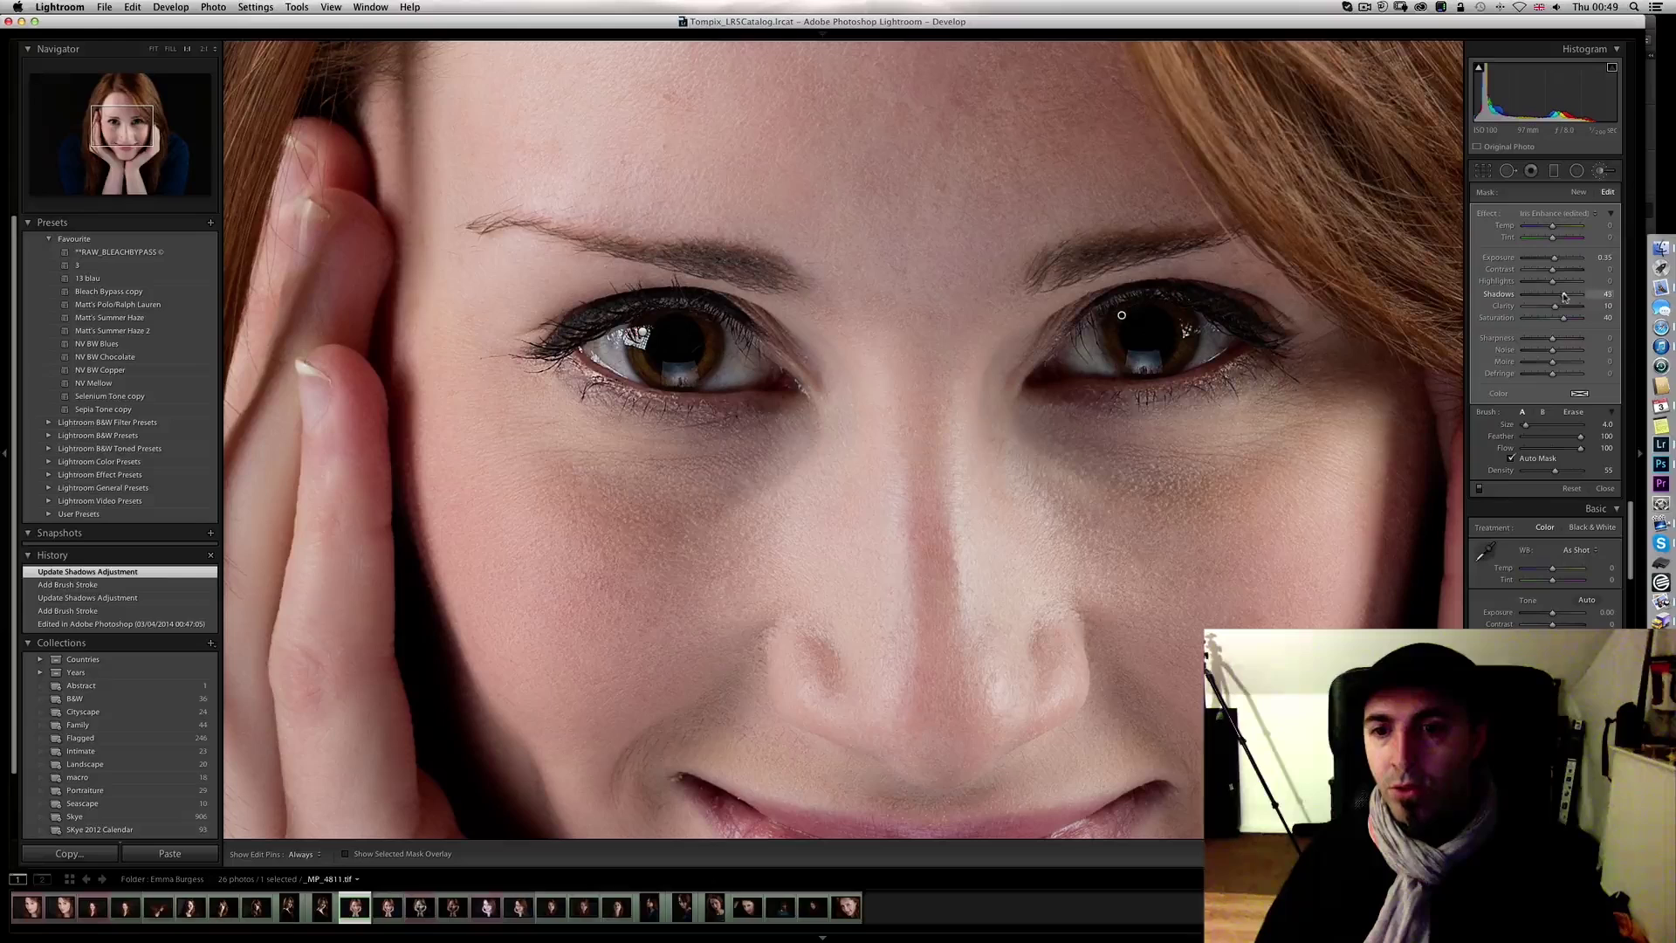
{"action": "left_click_drag", "start_coordinate": [1560, 298], "coordinate": [1557, 297]}
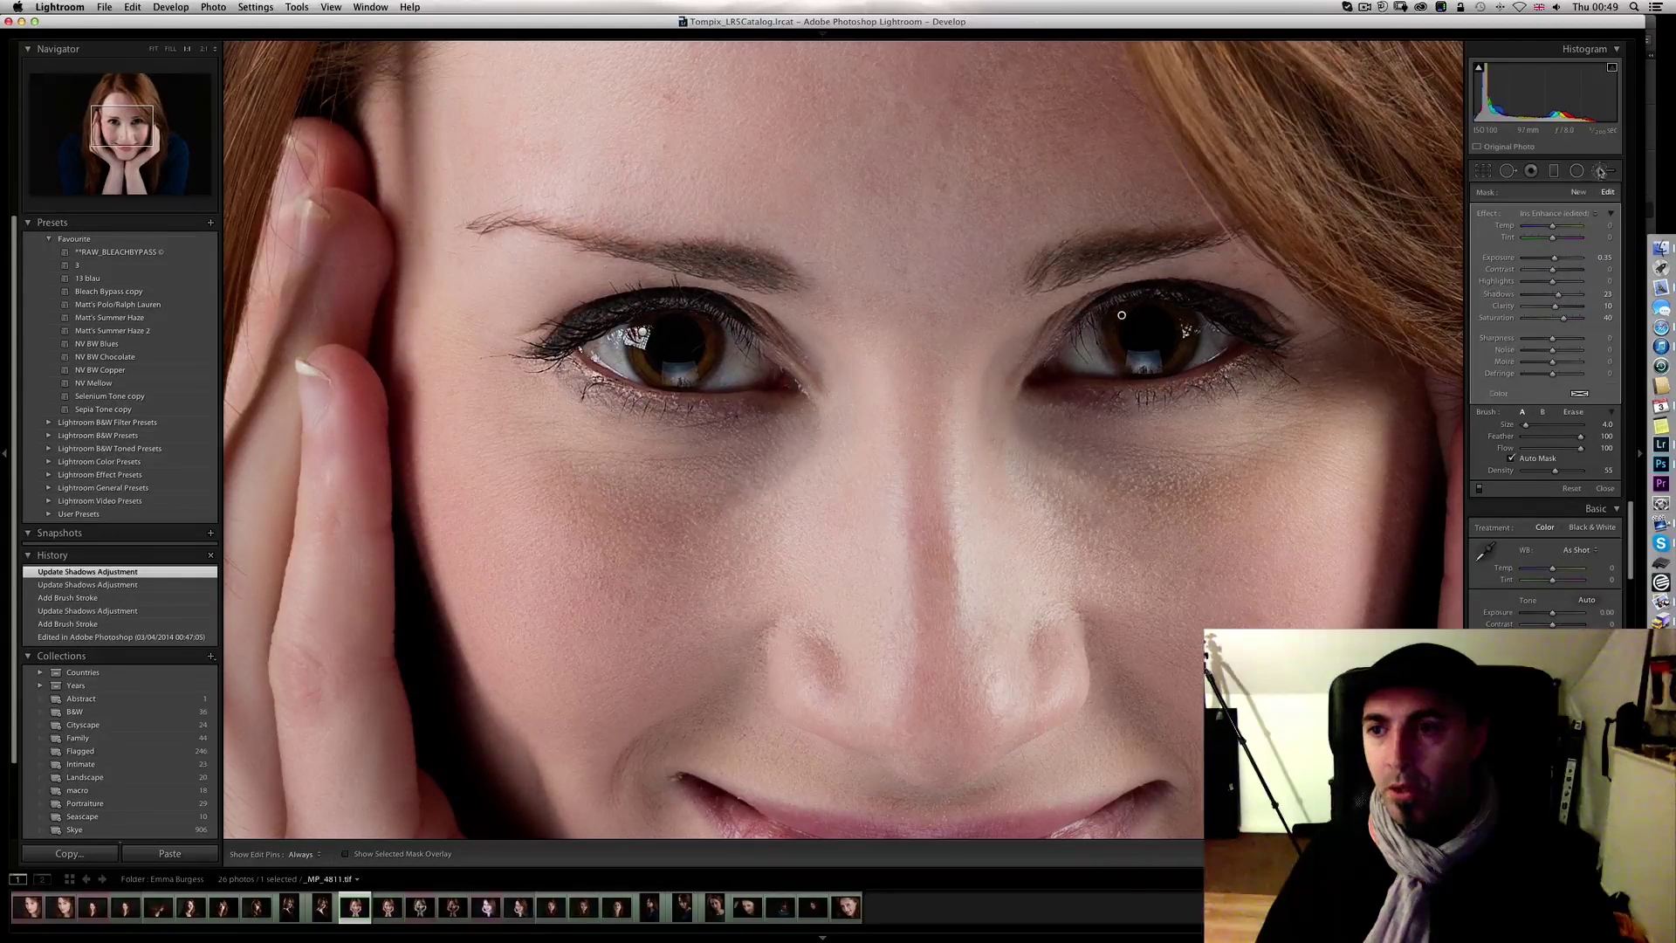
{"action": "left_click", "coordinate": [1601, 171]}
Step: Compare the whole photo before and after the iris adjustments using its first and latest history states
{"action": "left_click", "coordinate": [963, 445]}
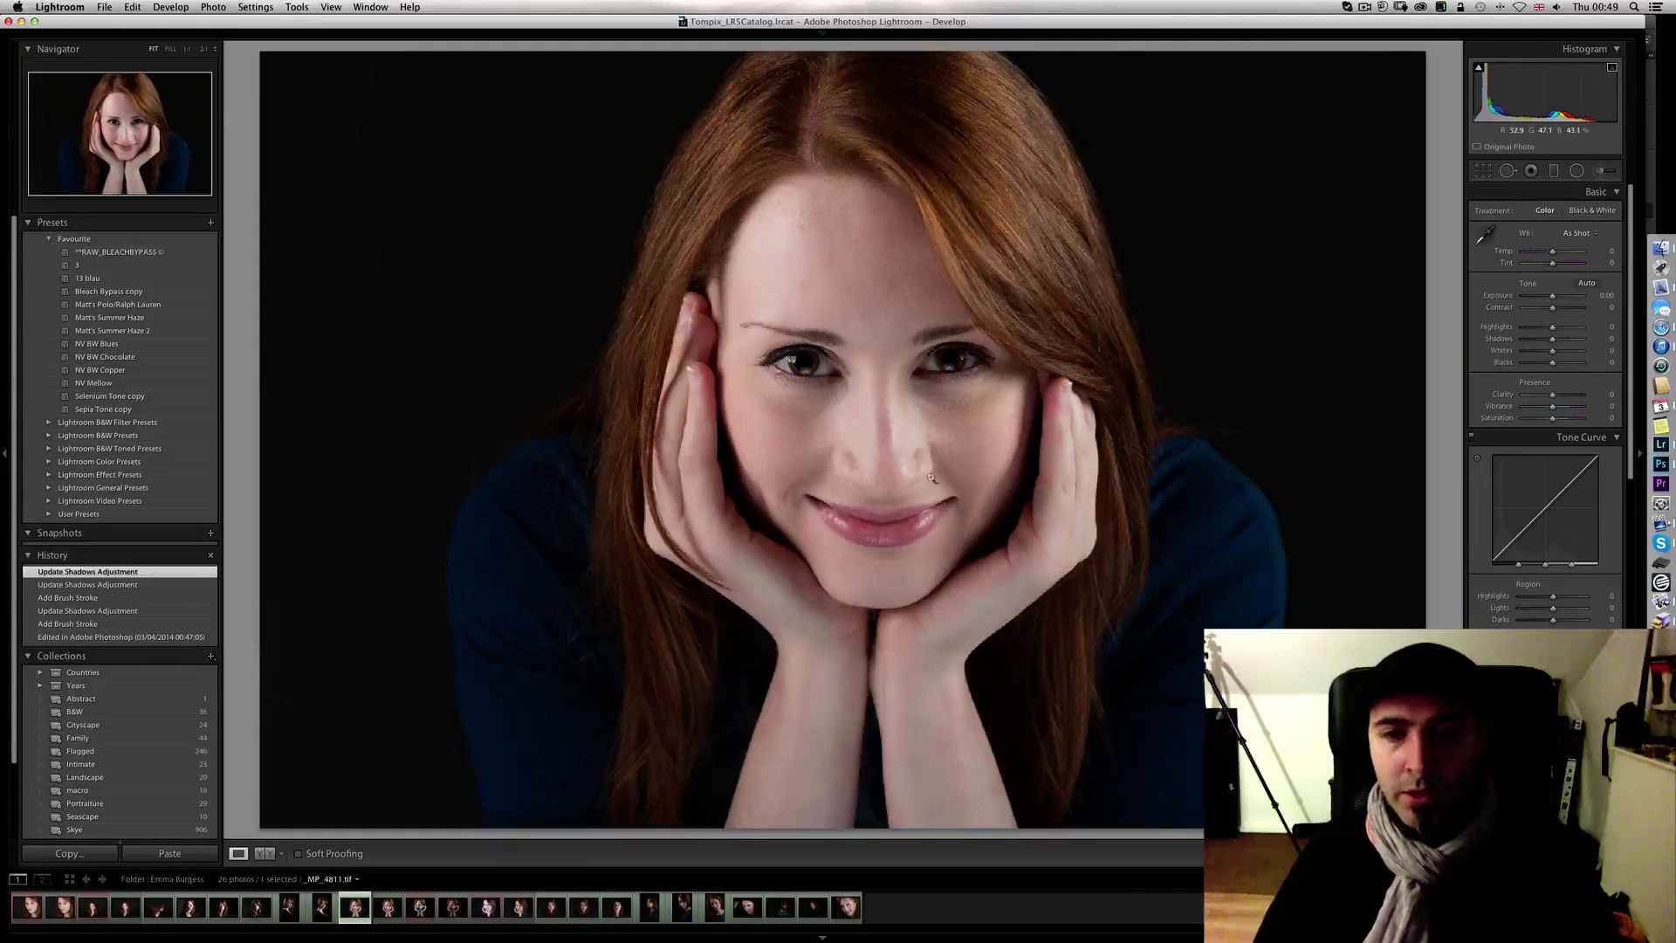
{"action": "left_click", "coordinate": [98, 639]}
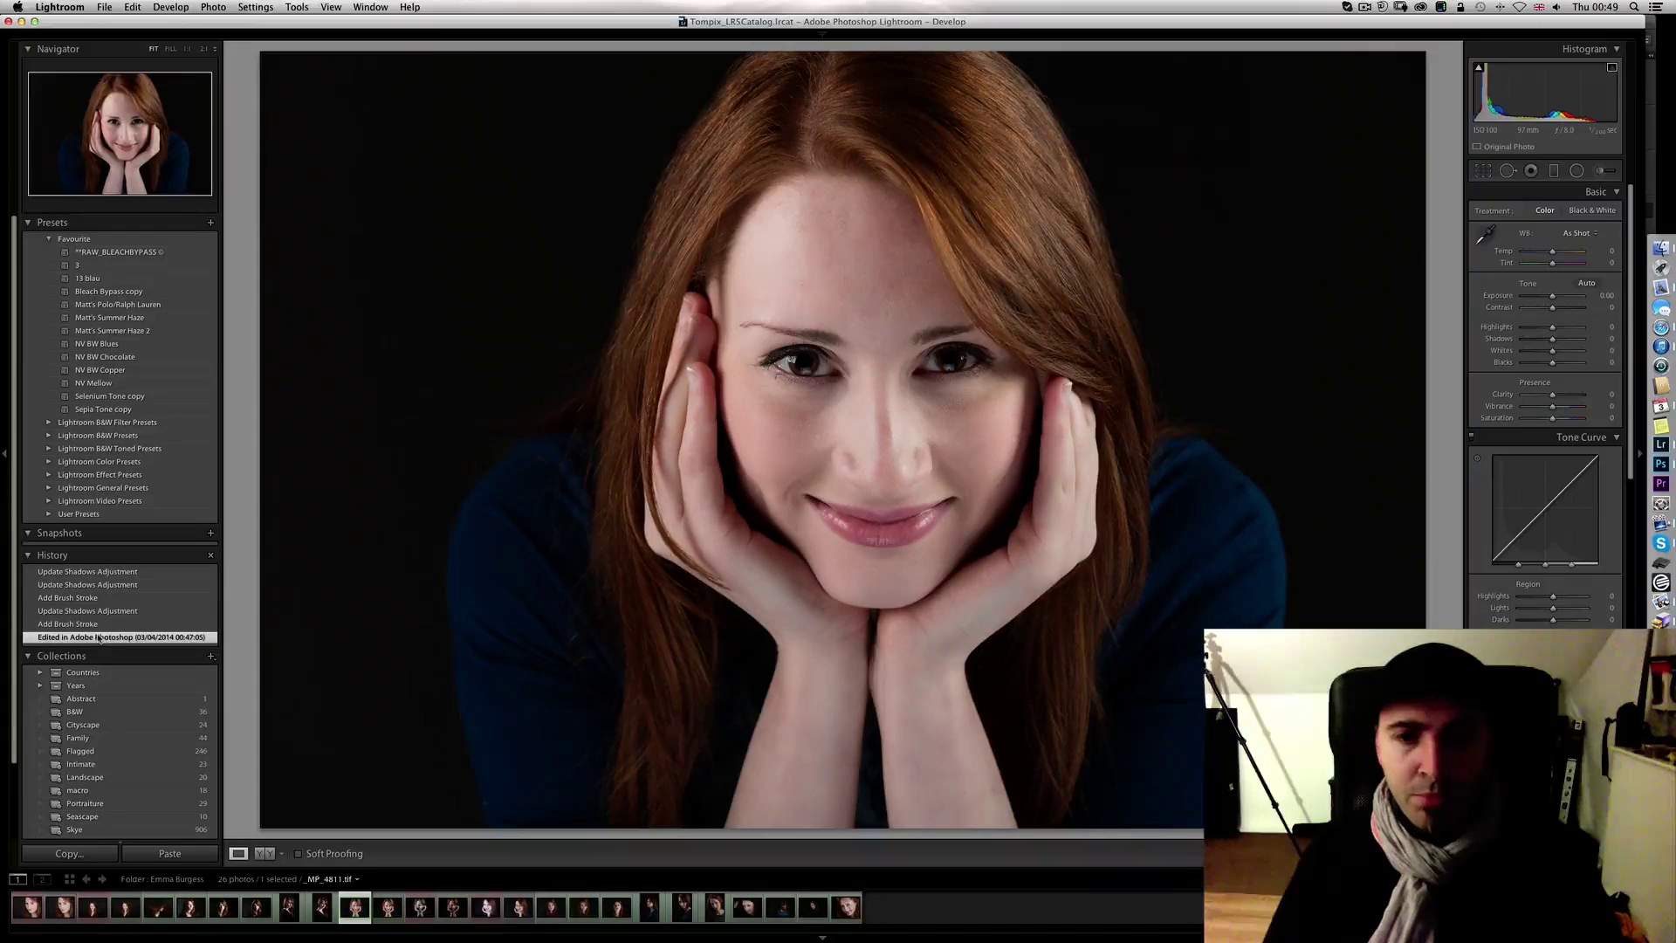
{"action": "left_click", "coordinate": [108, 573]}
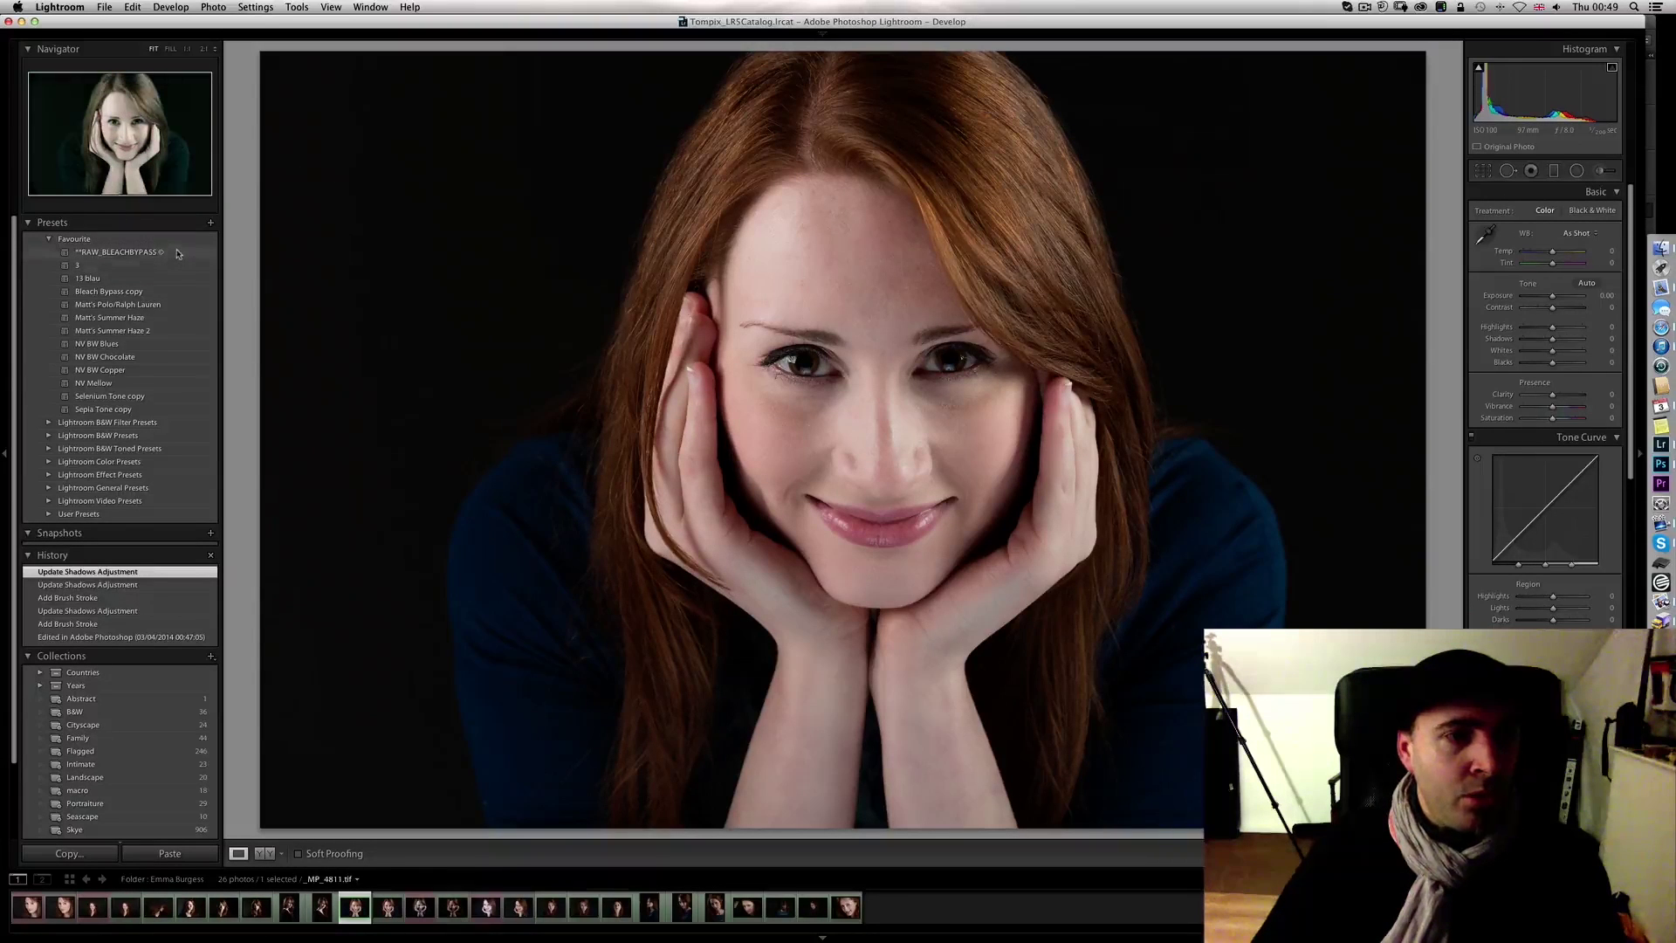
{"action": "right_click", "coordinate": [623, 416]}
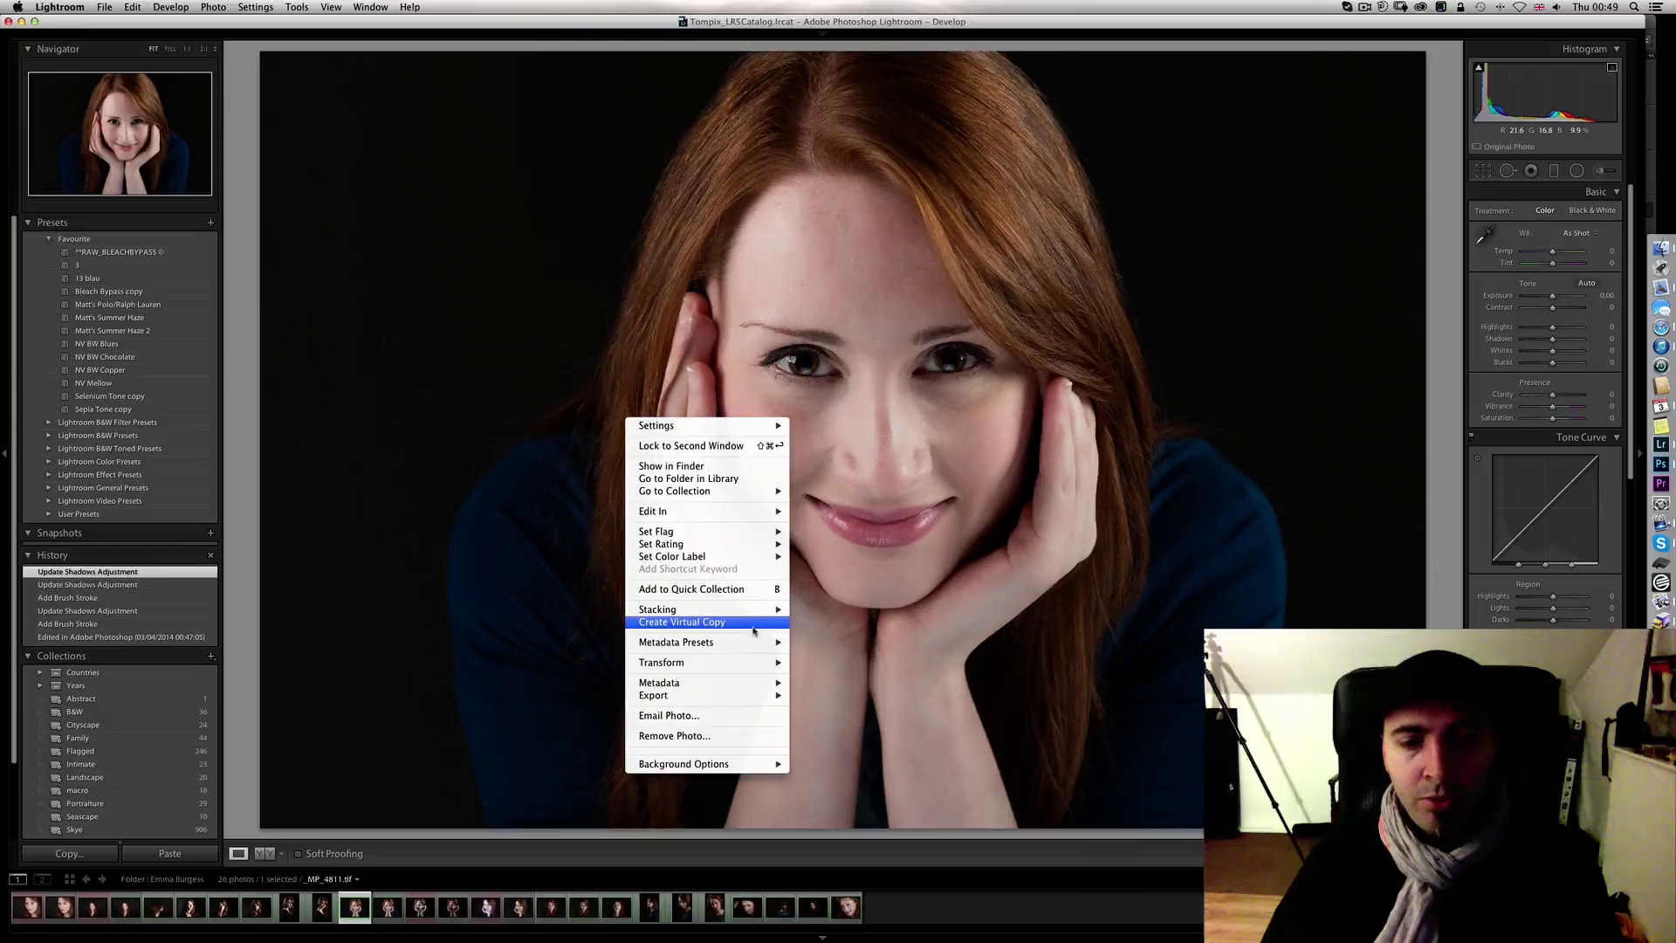
{"action": "left_click", "coordinate": [756, 626]}
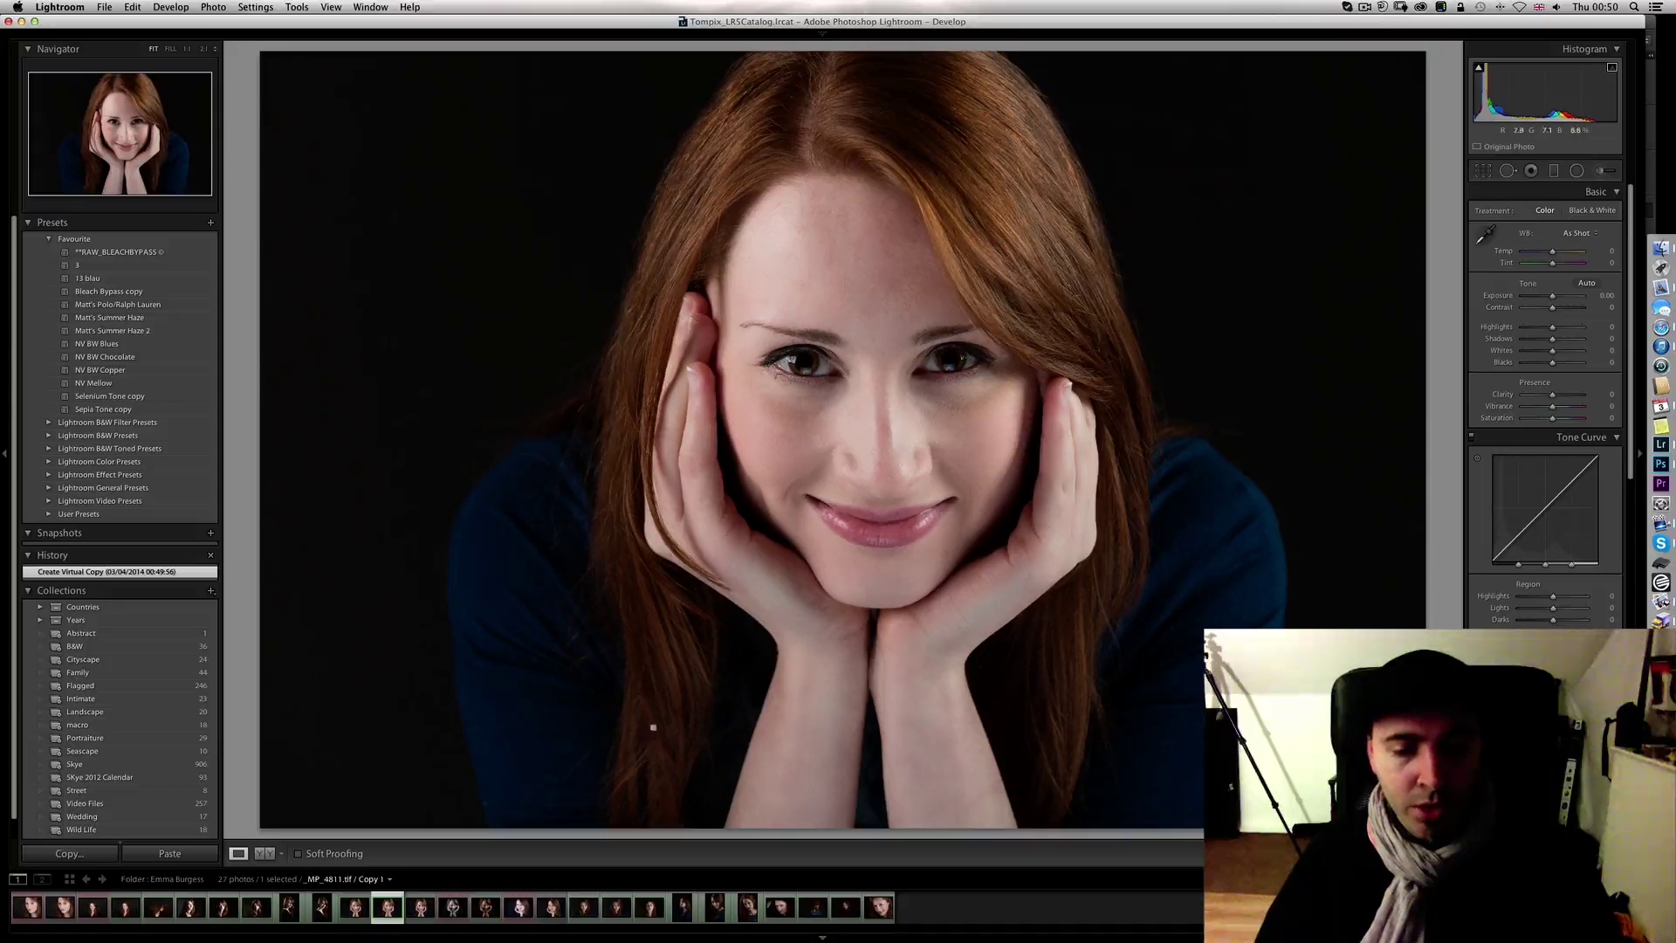
{"action": "key", "text": "super+z"}
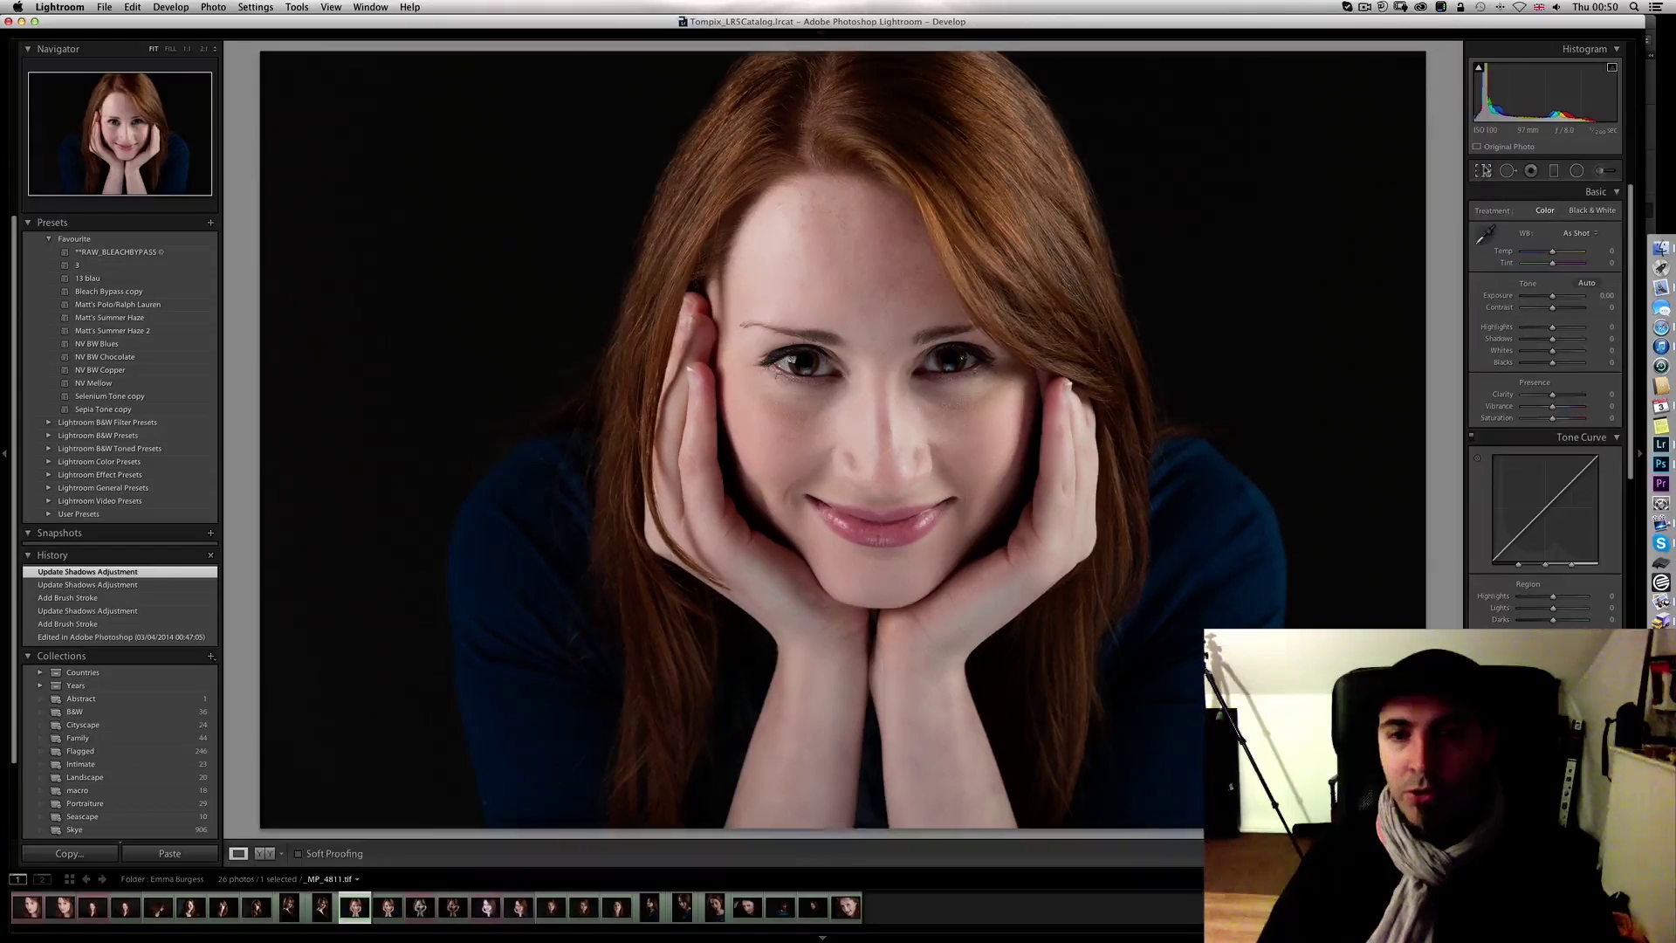
Step: Crop the portrait slightly tighter at its original aspect ratio, trimming the top of the hair and reframing the face sideways
{"action": "left_click", "coordinate": [1483, 171]}
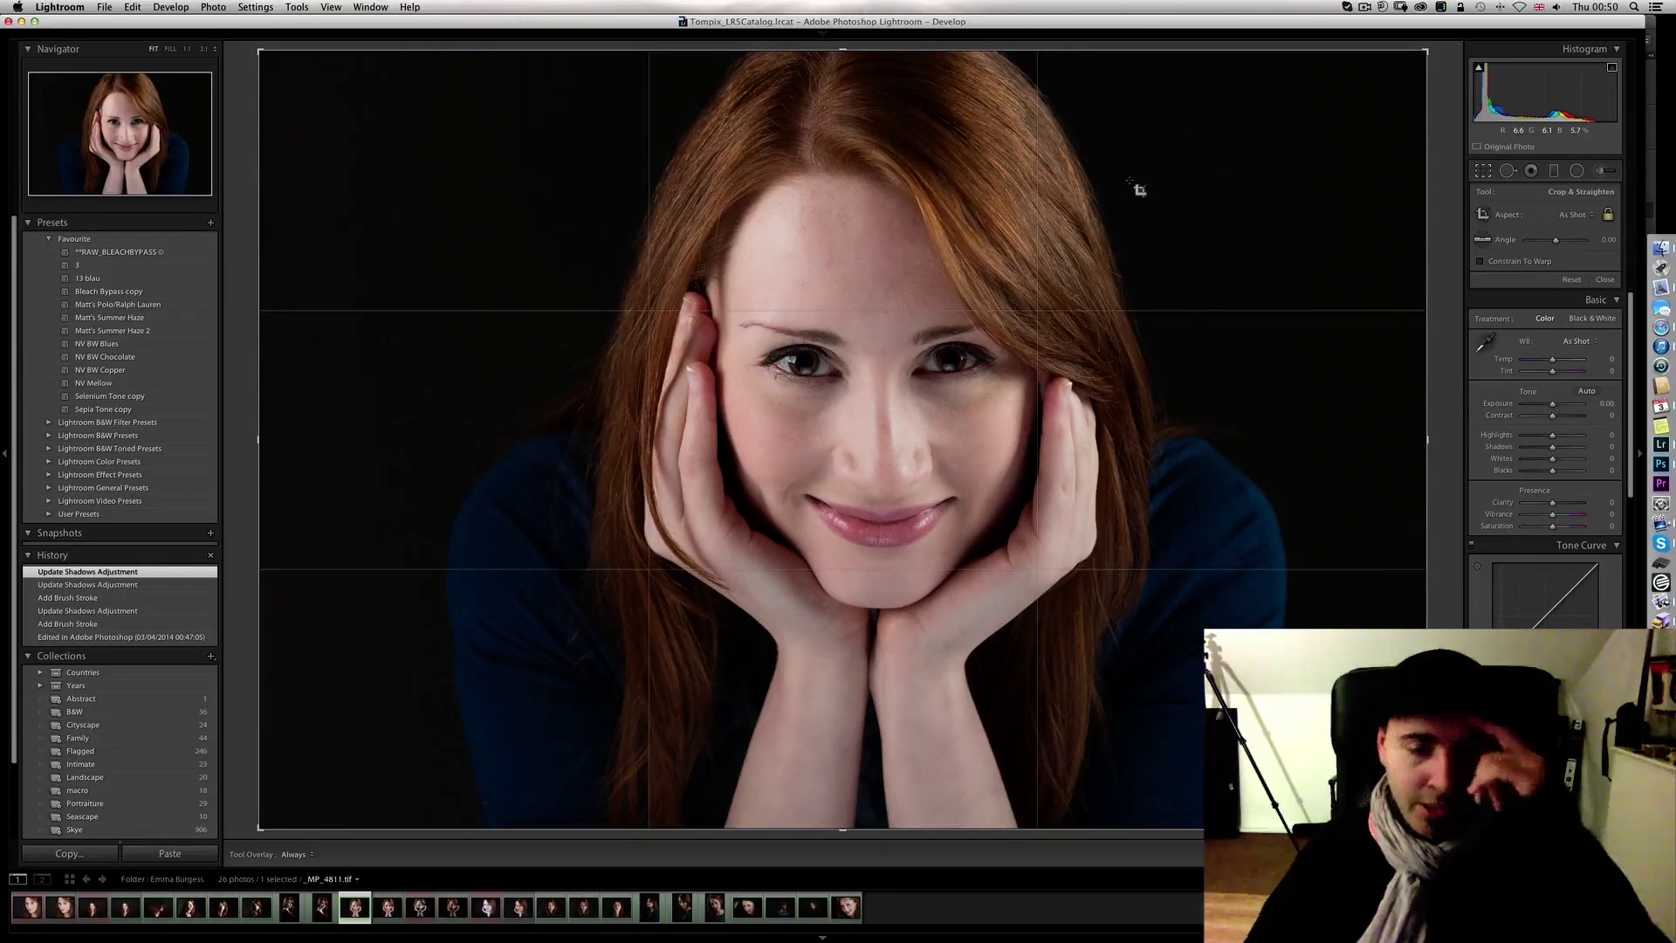
{"action": "mouse_move", "coordinate": [1398, 50]}
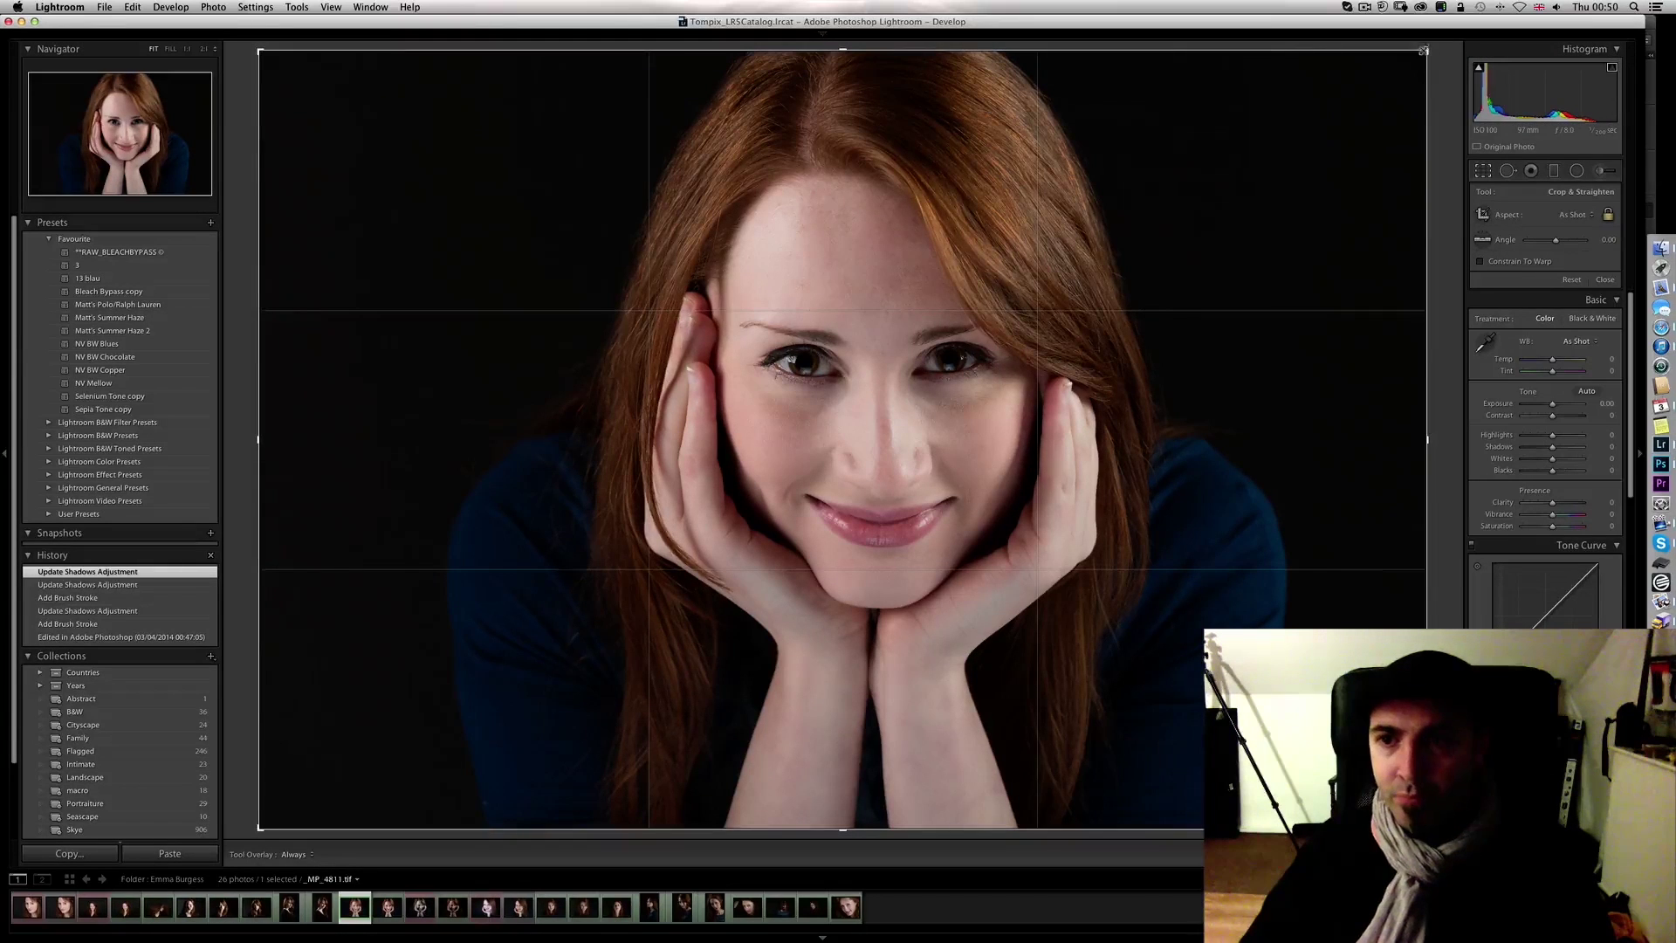
{"action": "left_click_drag", "start_coordinate": [845, 49], "coordinate": [845, 89]}
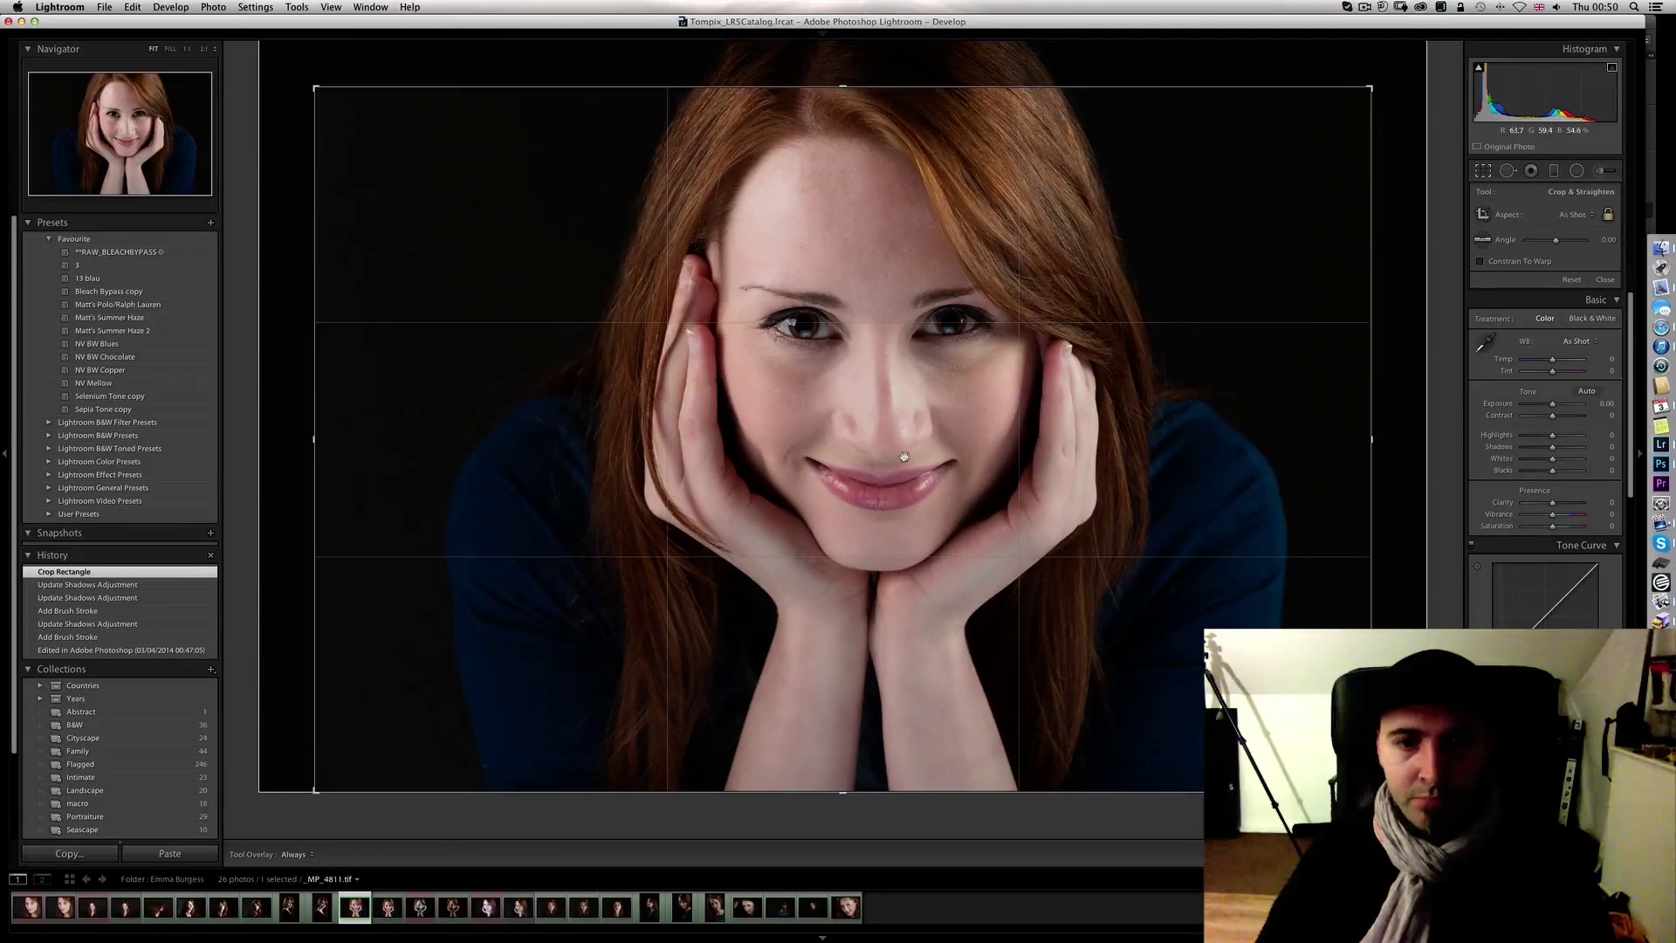
{"action": "left_click_drag", "start_coordinate": [909, 452], "coordinate": [874, 455]}
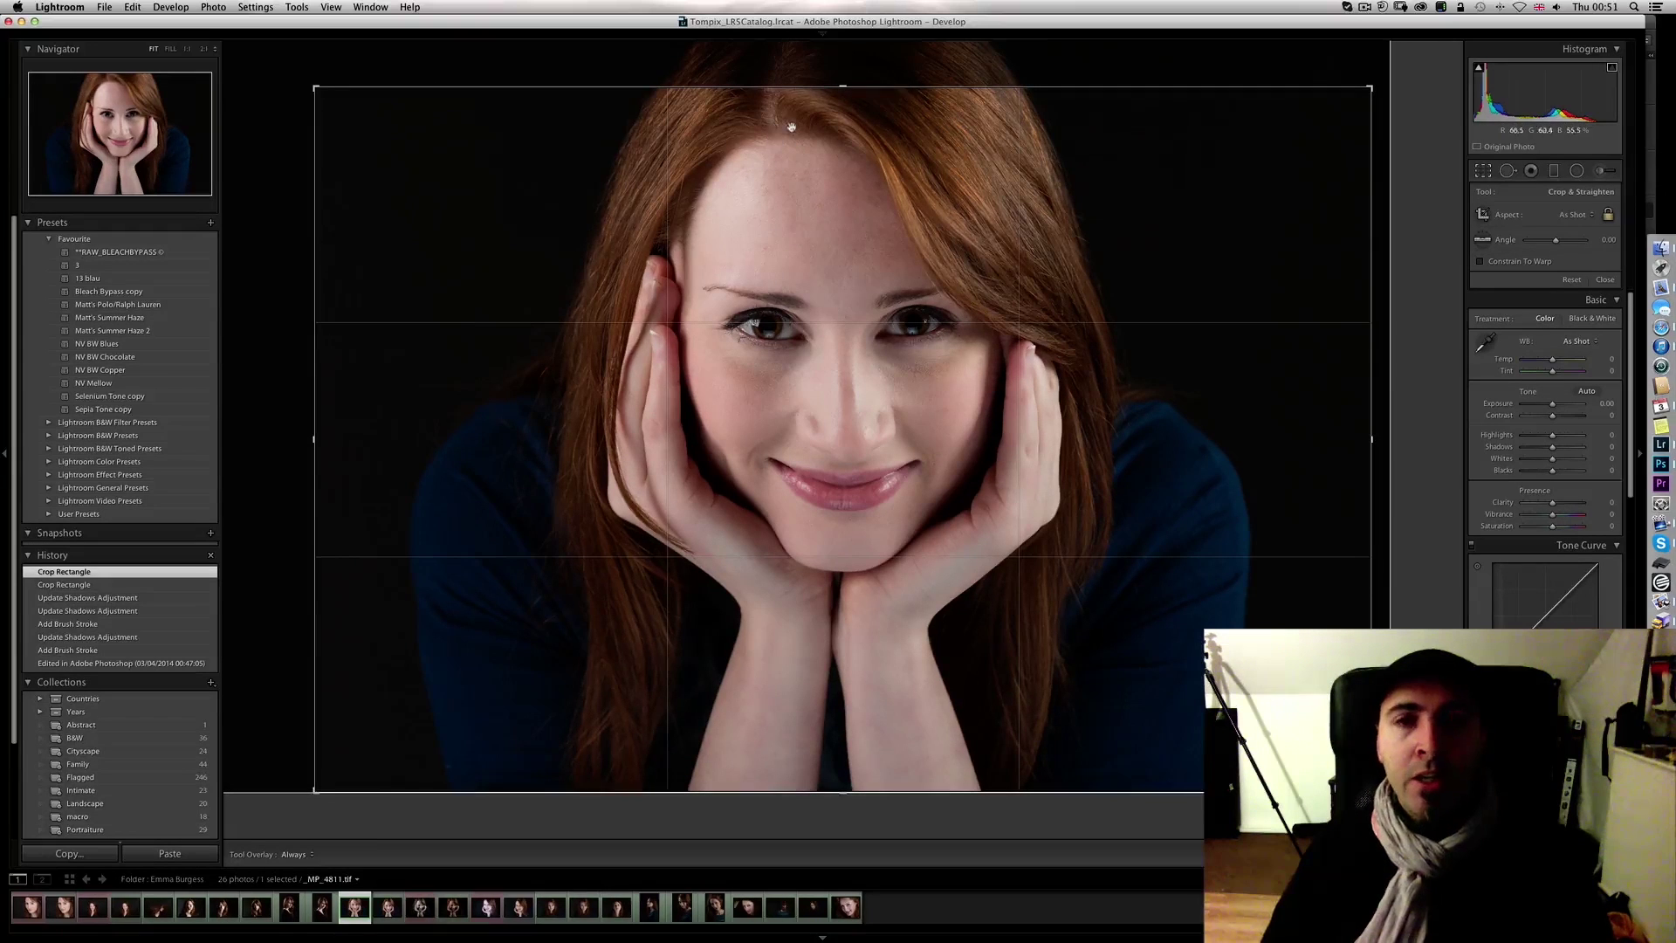
{"action": "mouse_move", "coordinate": [869, 57]}
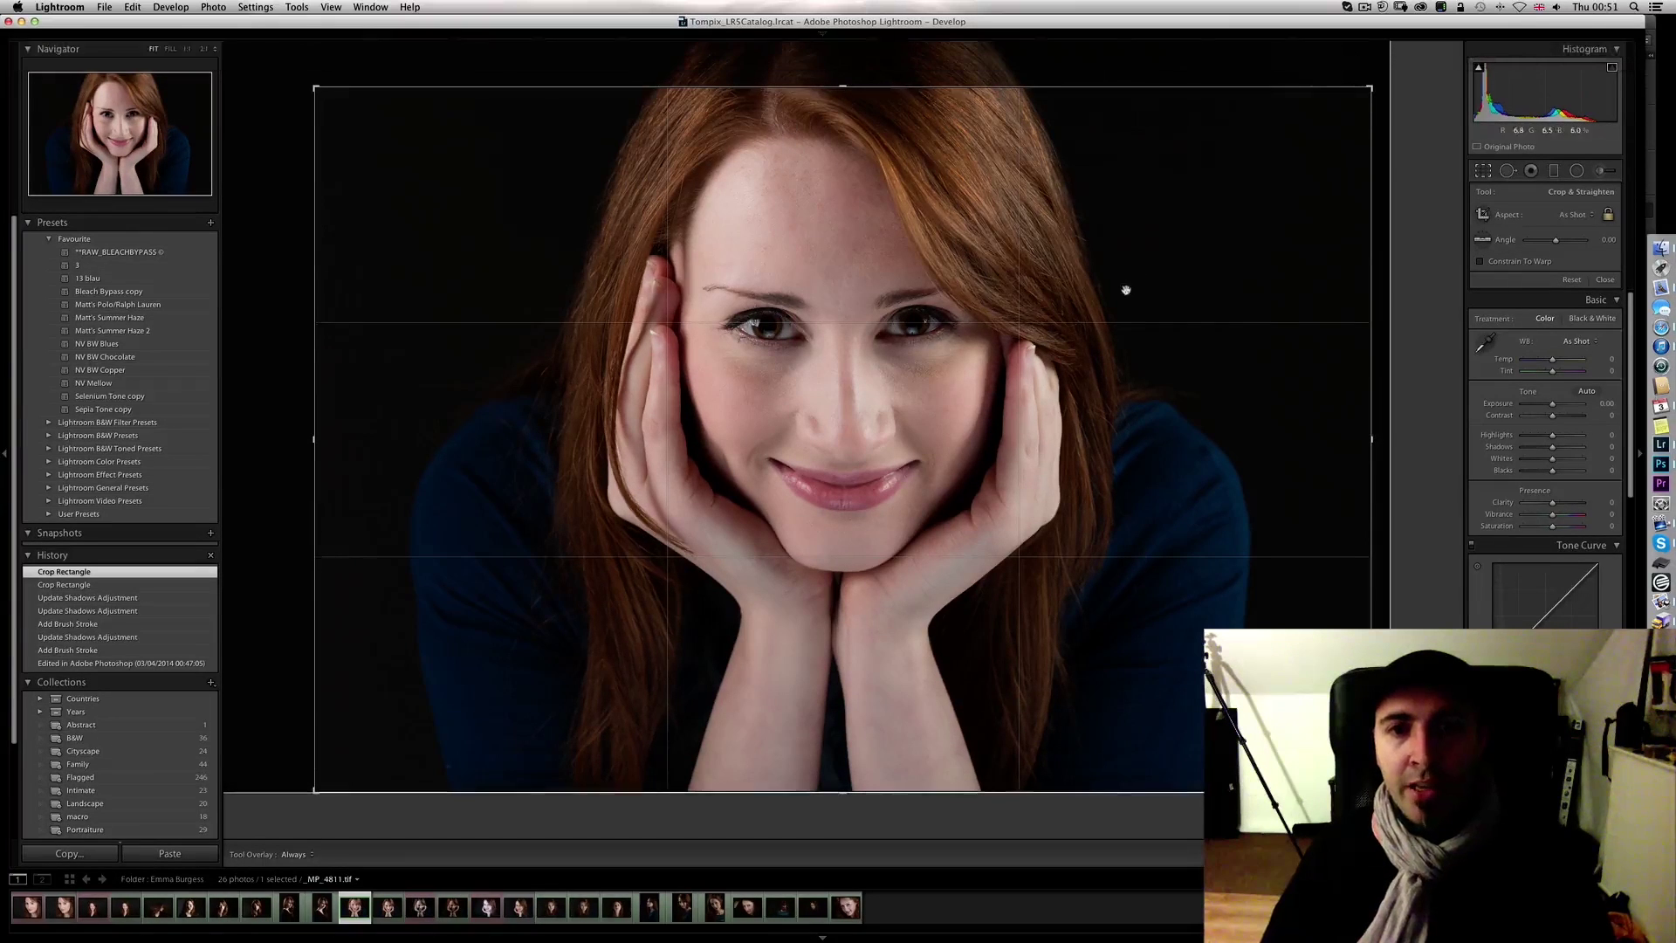
{"action": "left_click", "coordinate": [1484, 171]}
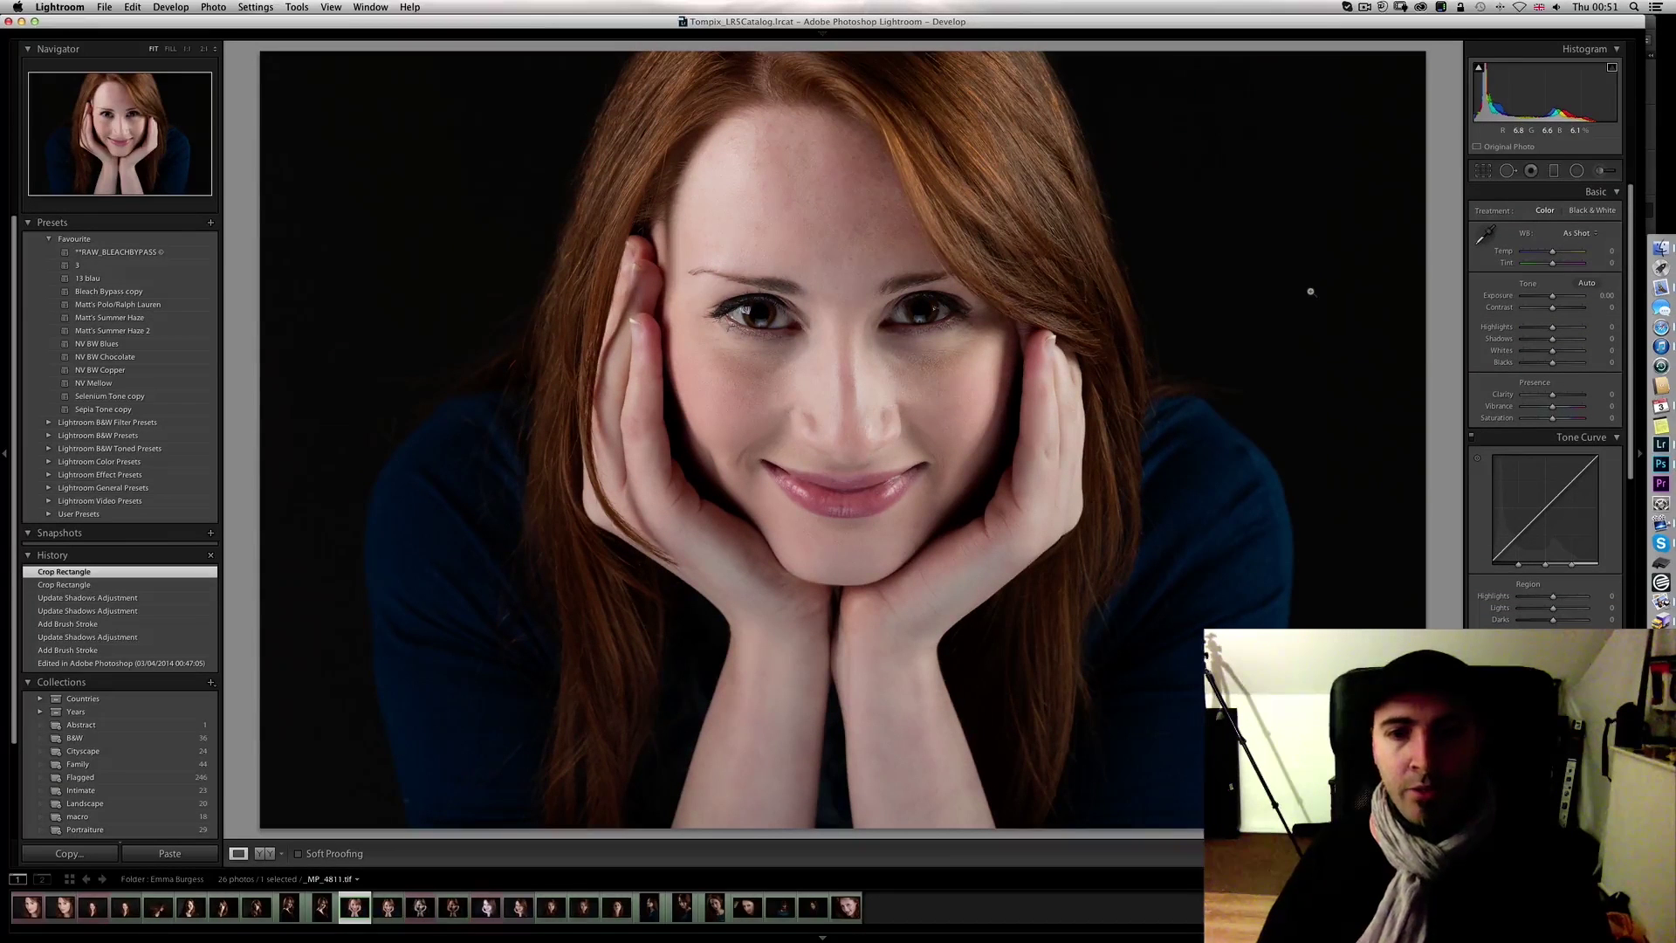
Step: Preview the cropped portrait with the interface dimmed and create a virtual copy of it
{"action": "key", "text": "l"}
{"action": "key", "text": "l"}
{"action": "key", "text": "l"}
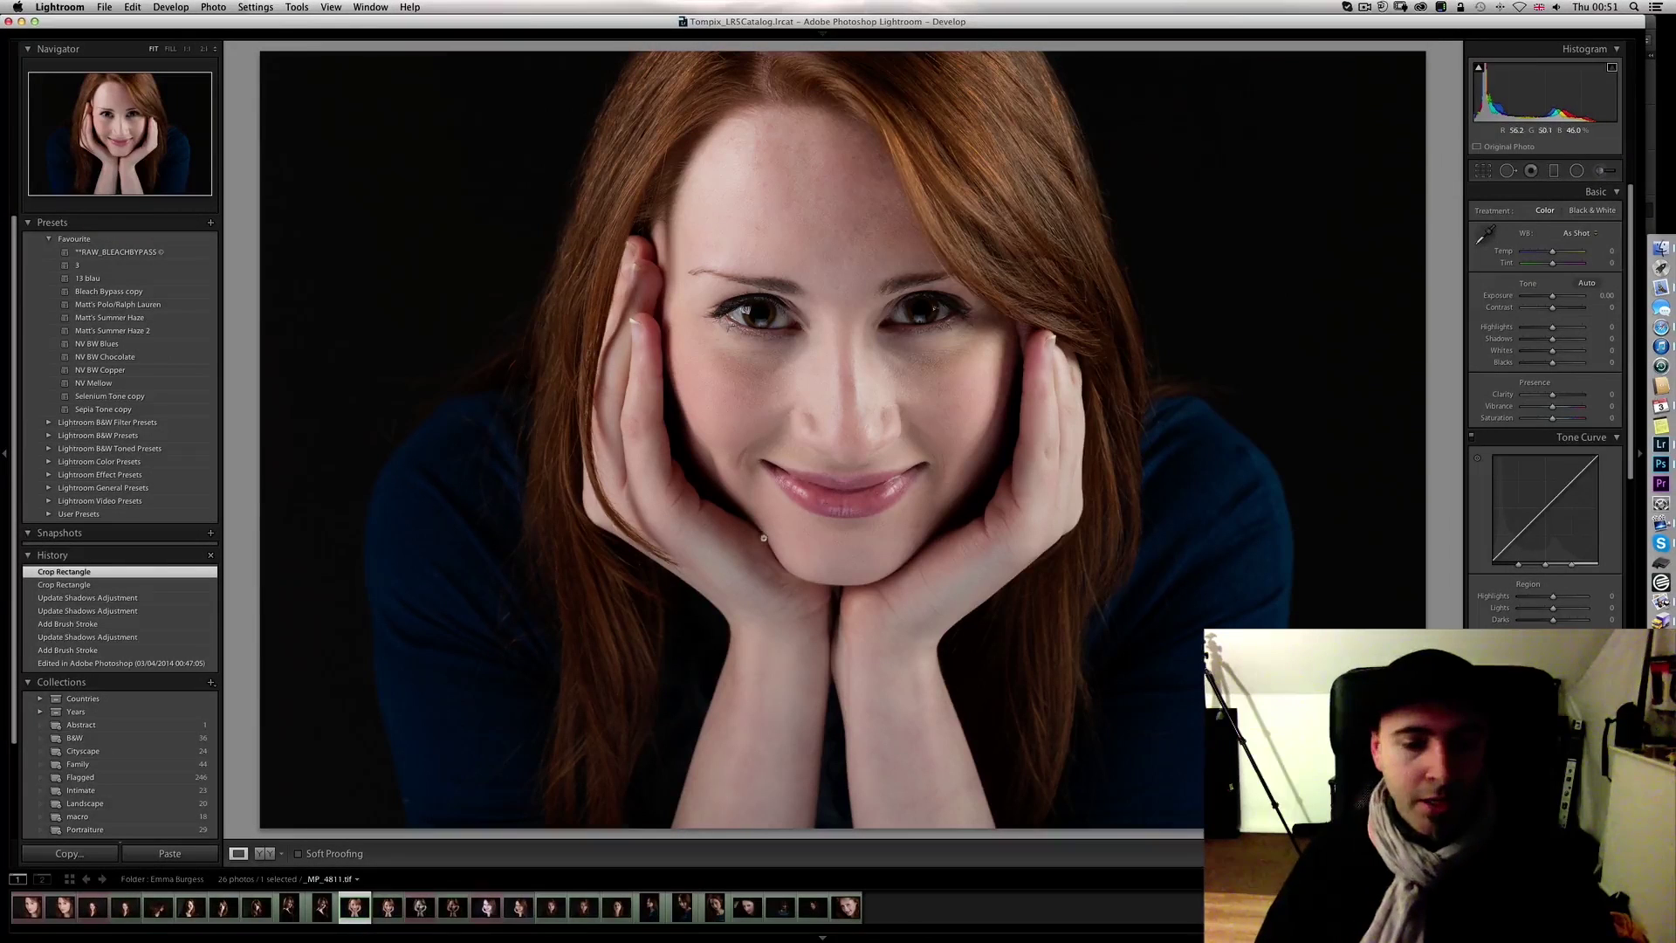
{"action": "right_click", "coordinate": [772, 405]}
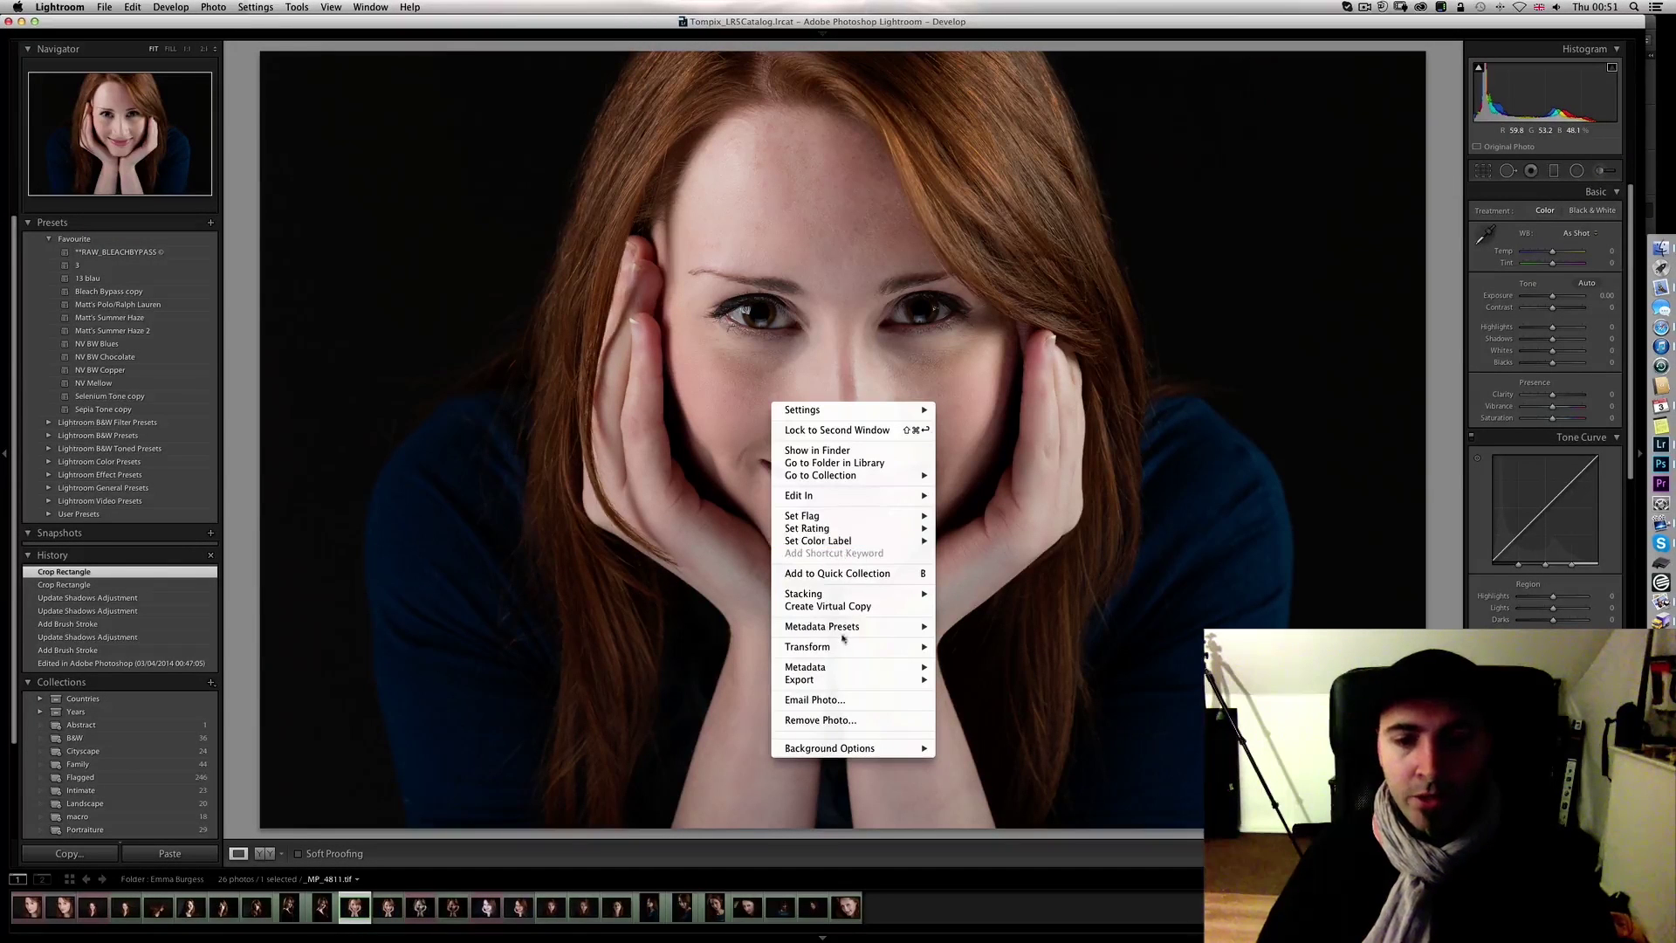
{"action": "left_click", "coordinate": [864, 609]}
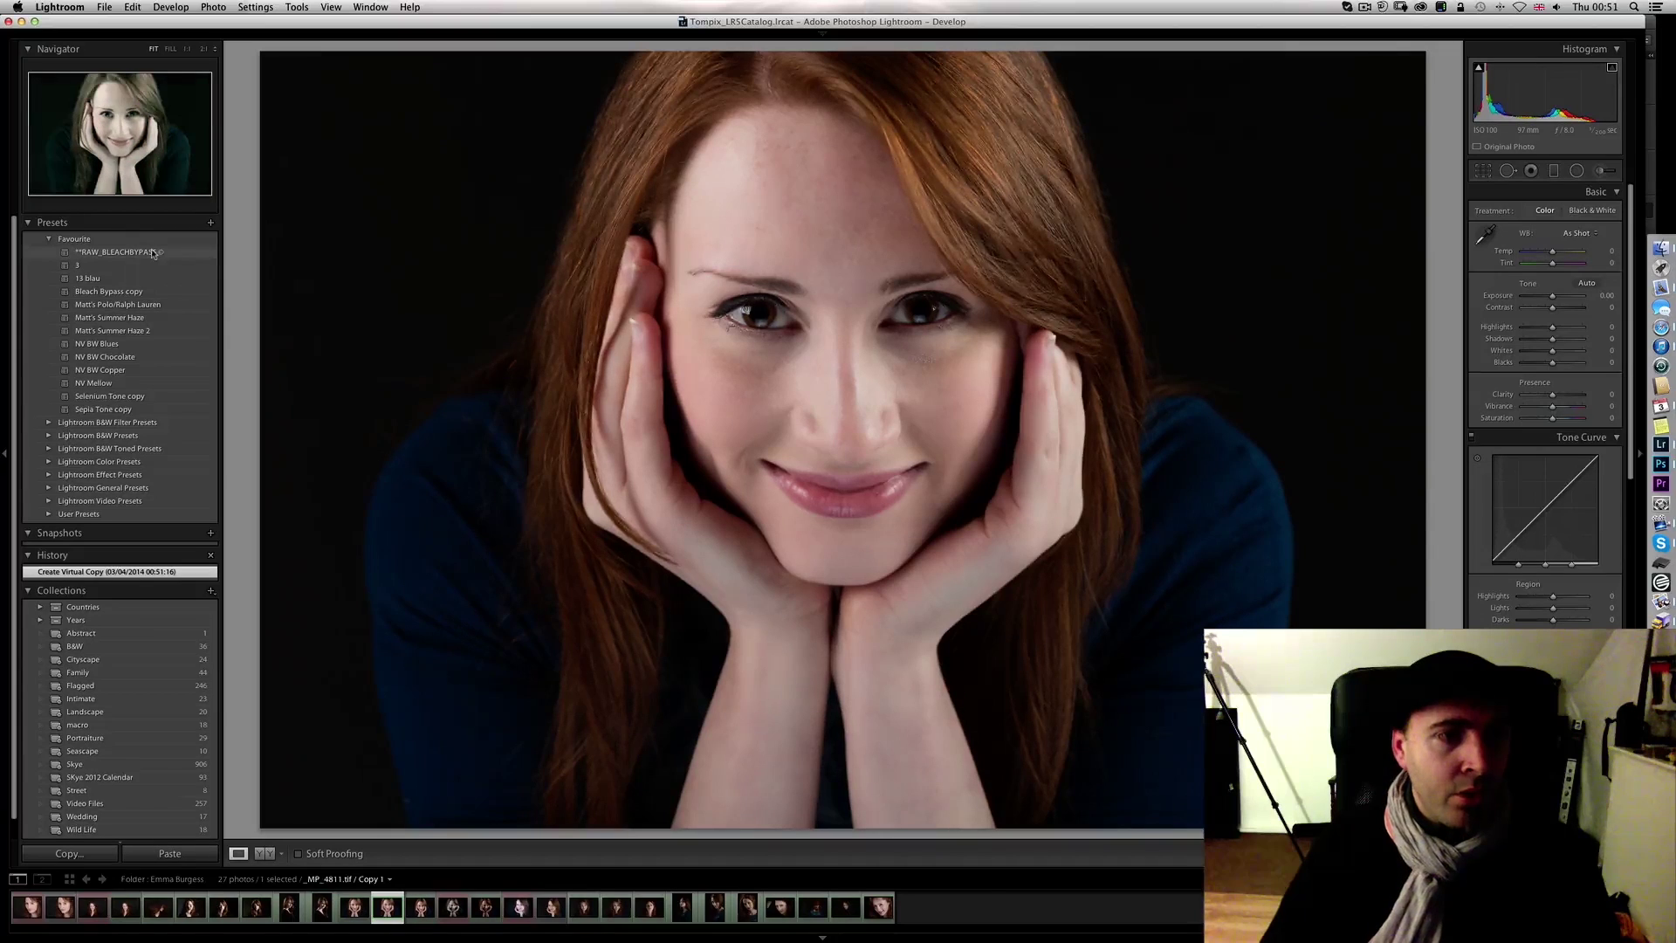
Step: Try the **RAW_BLEACHBYPASS and 3 presets on the virtual copy, reverting to its initial history state after each
{"action": "left_click", "coordinate": [157, 254]}
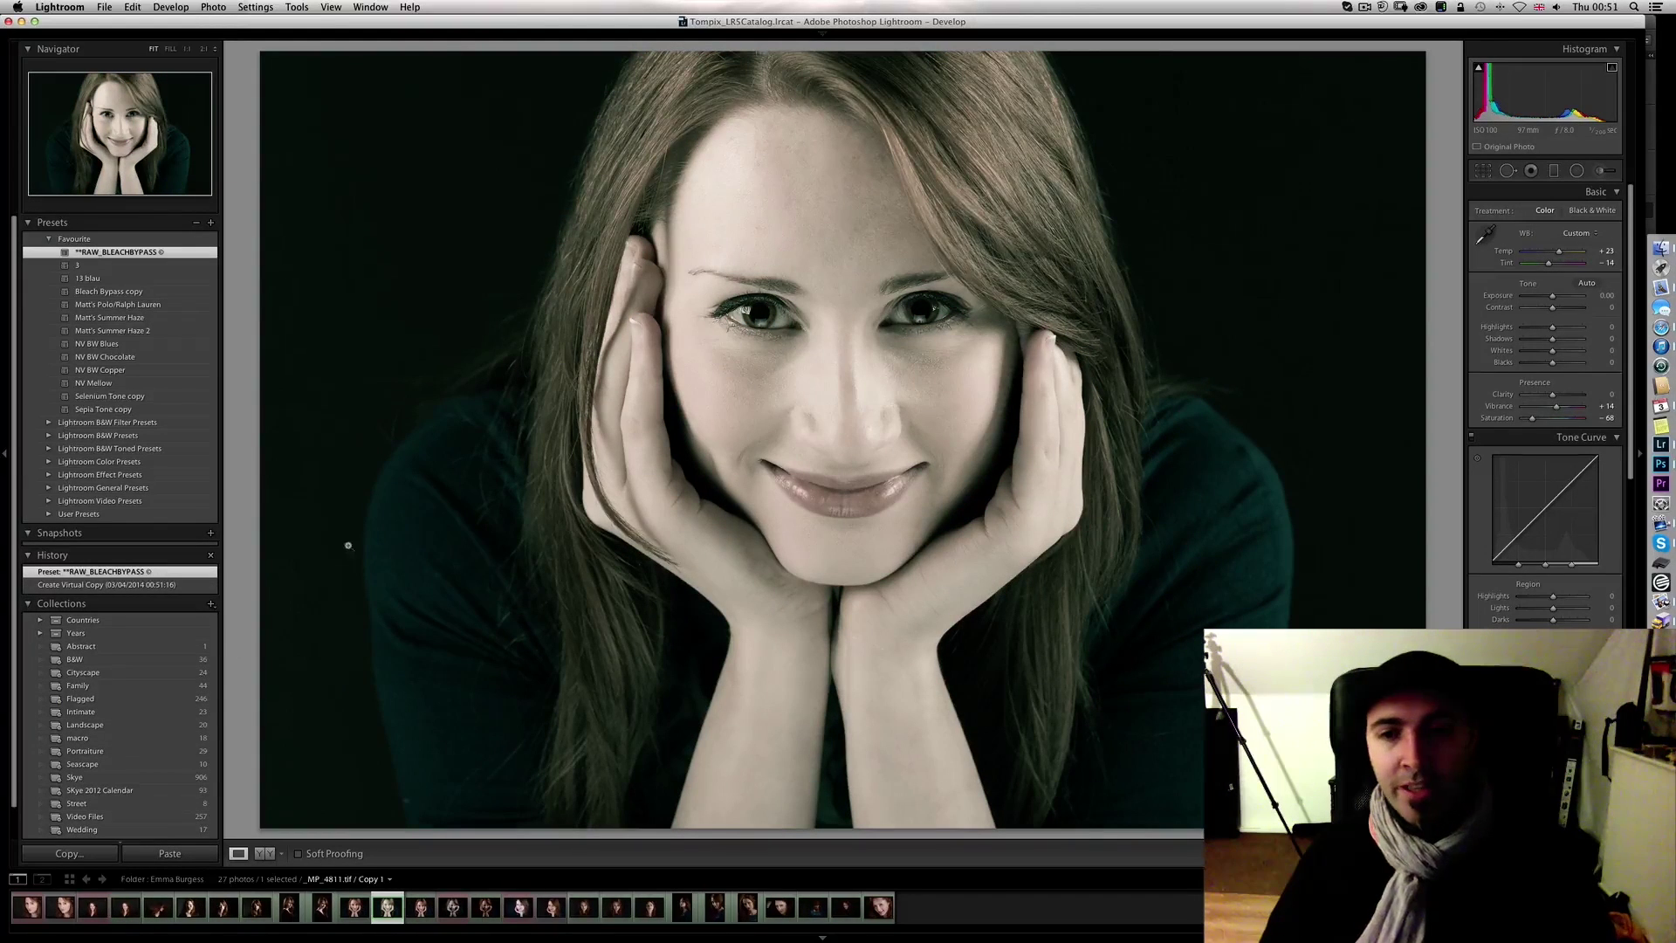
{"action": "left_click", "coordinate": [173, 584]}
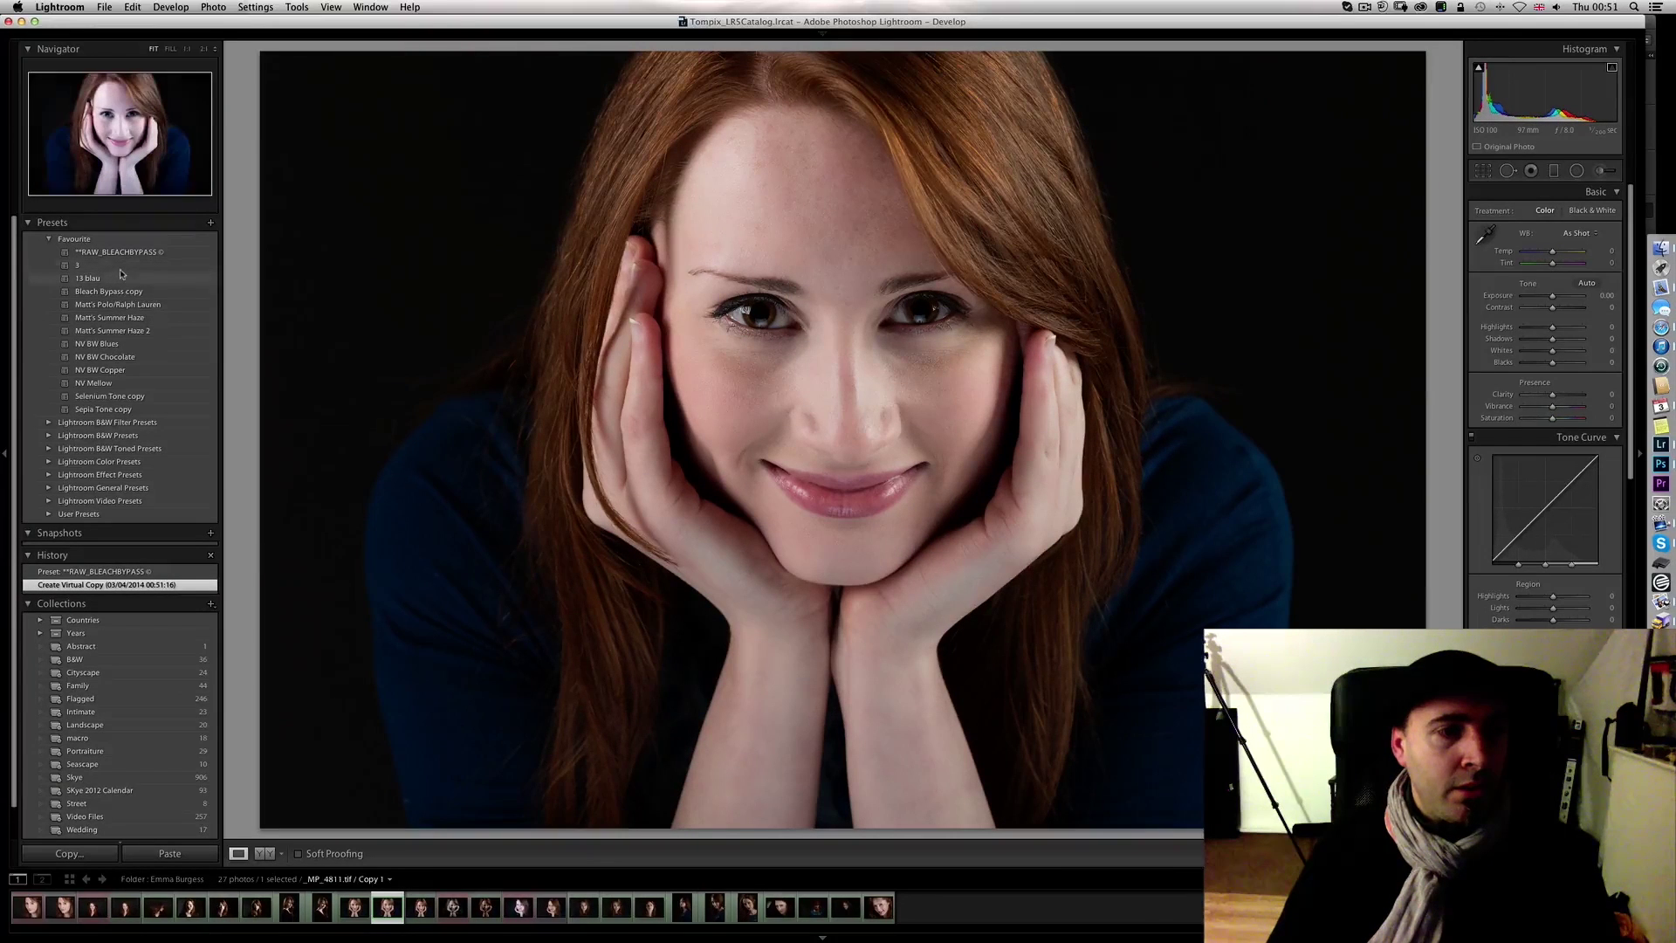
{"action": "left_click", "coordinate": [120, 266]}
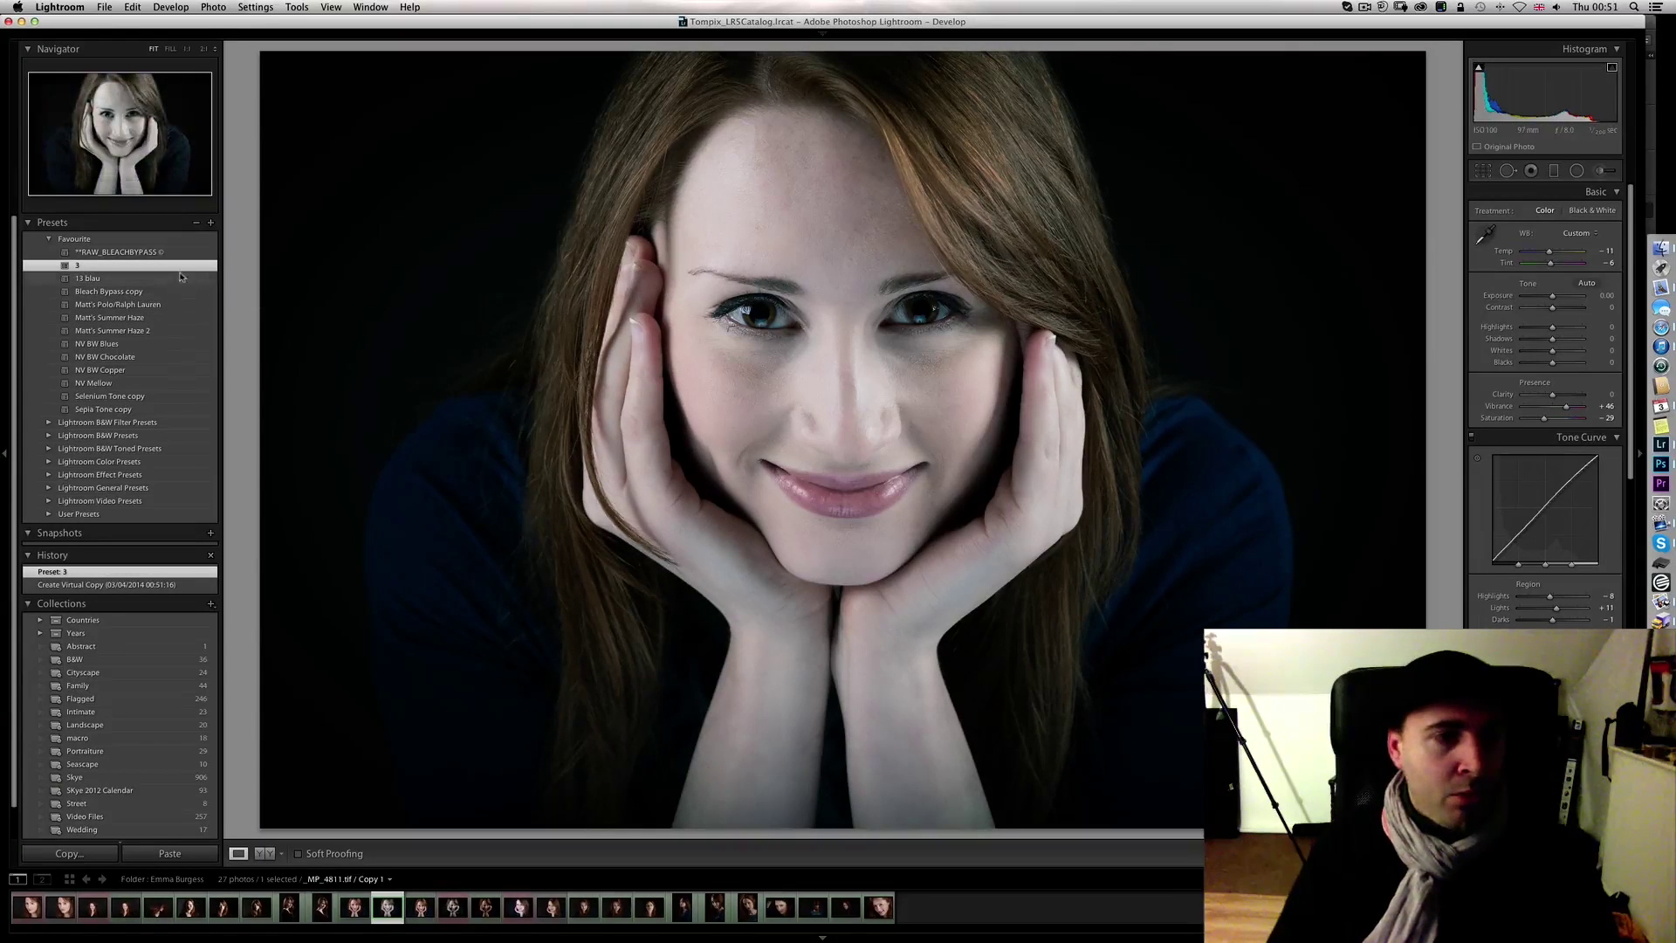
{"action": "left_click", "coordinate": [174, 584]}
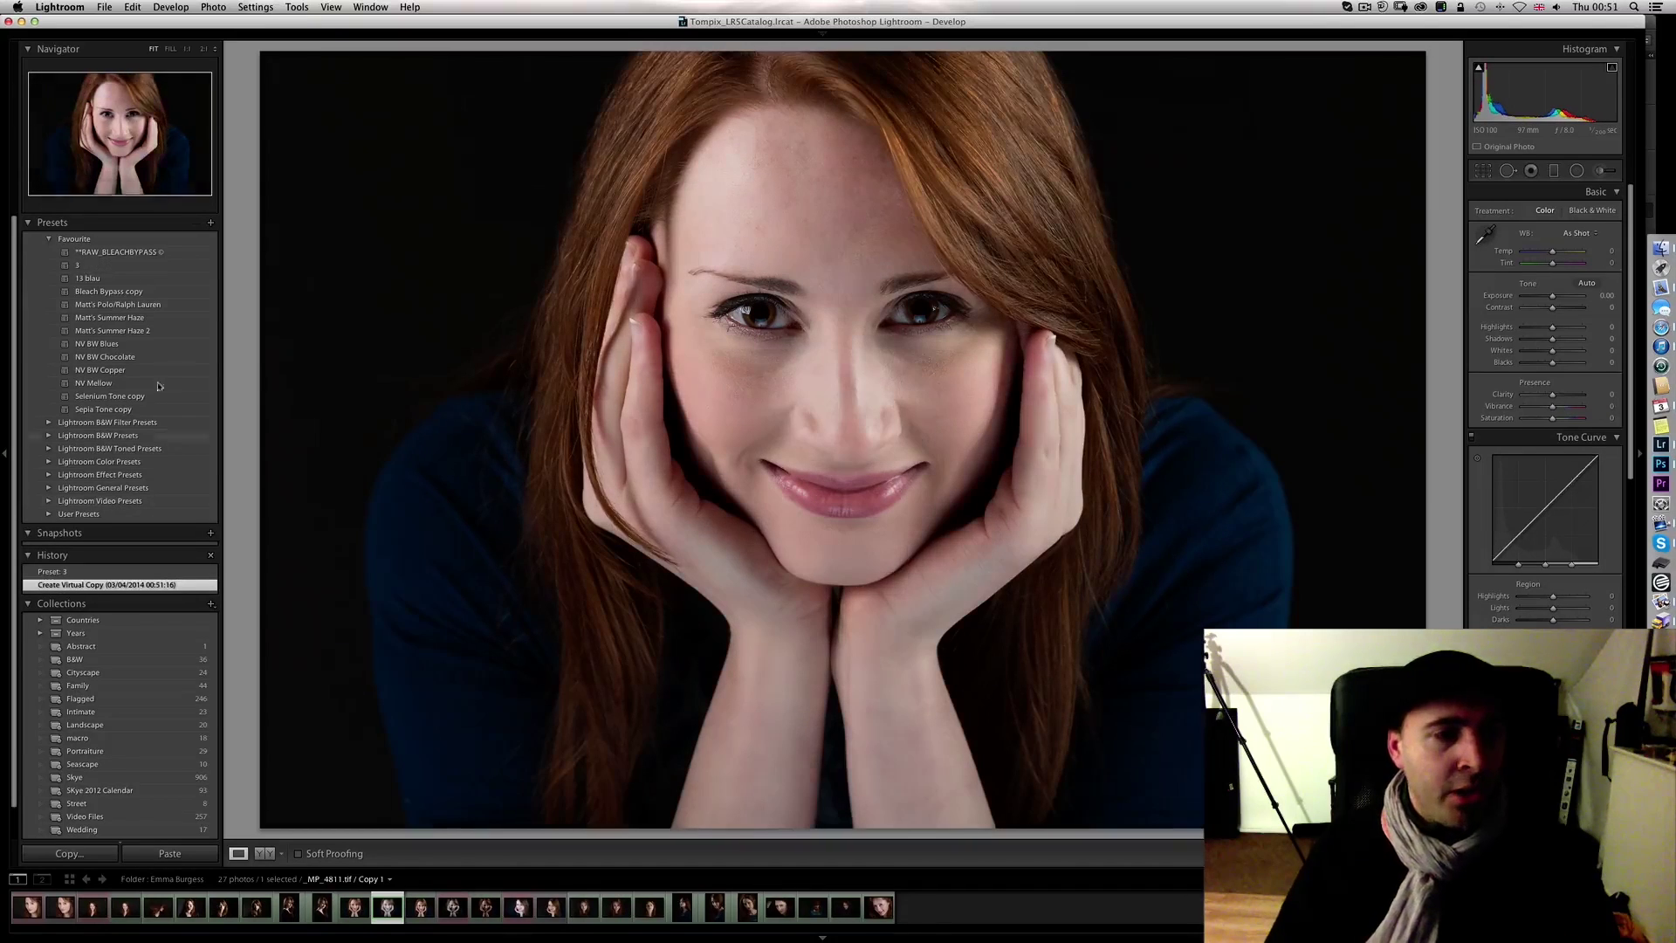
Step: Apply the 13 bleu preset to the virtual copy and raise its overall Saturation to +25
{"action": "left_click", "coordinate": [127, 279]}
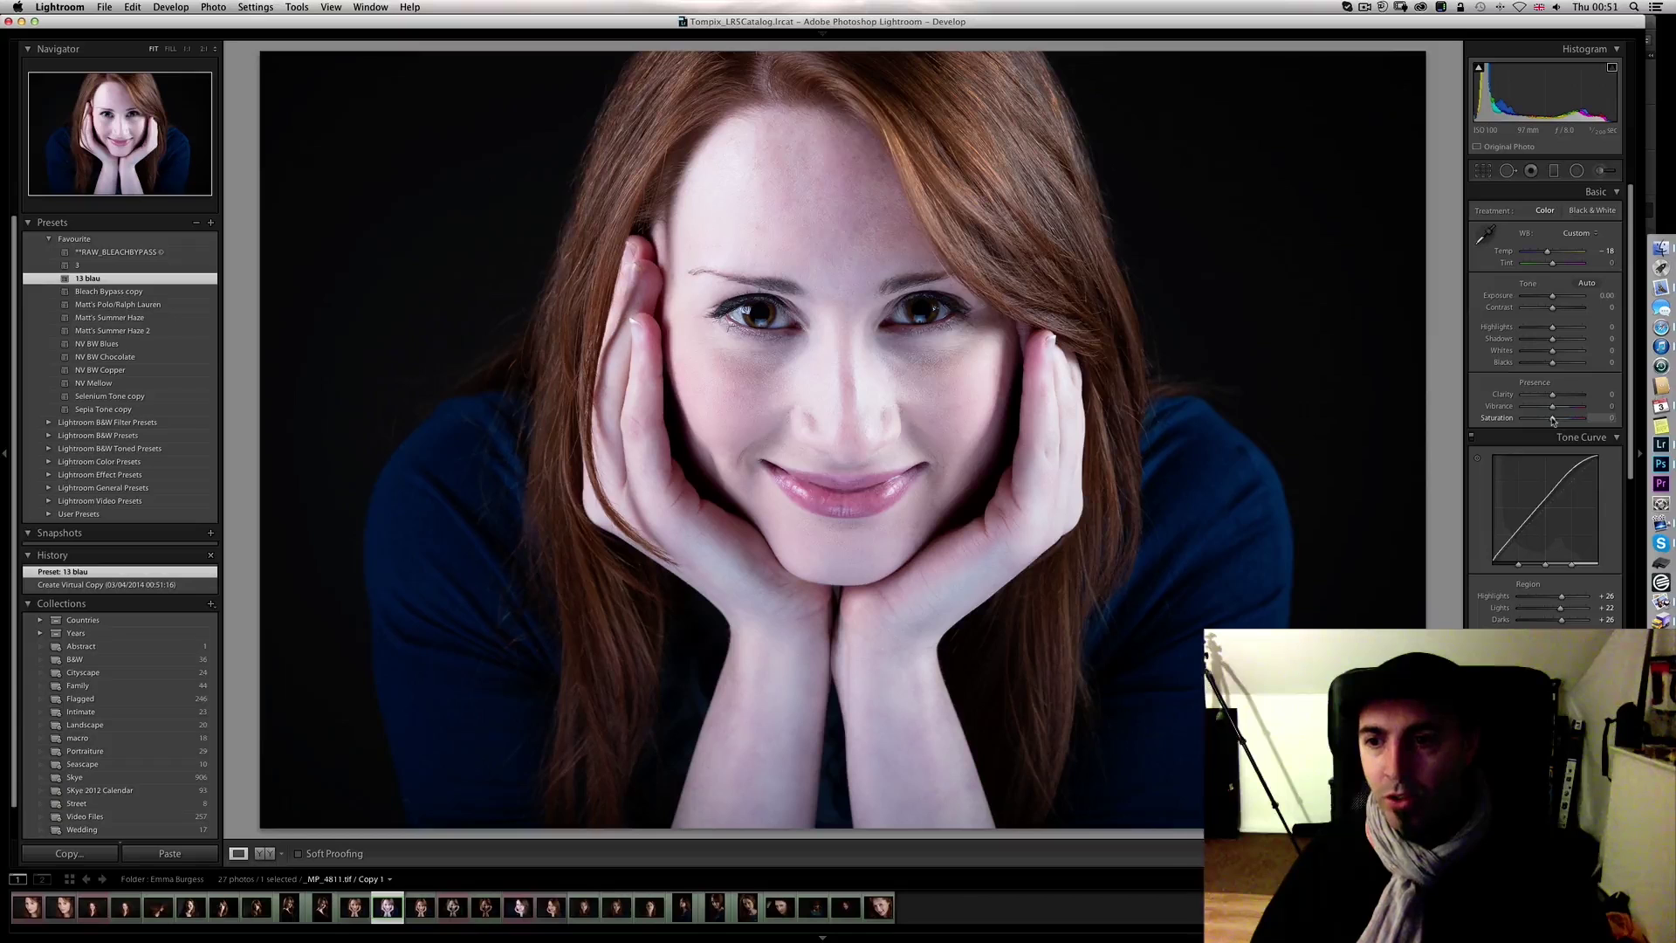
{"action": "left_click_drag", "start_coordinate": [1554, 421], "coordinate": [1555, 422]}
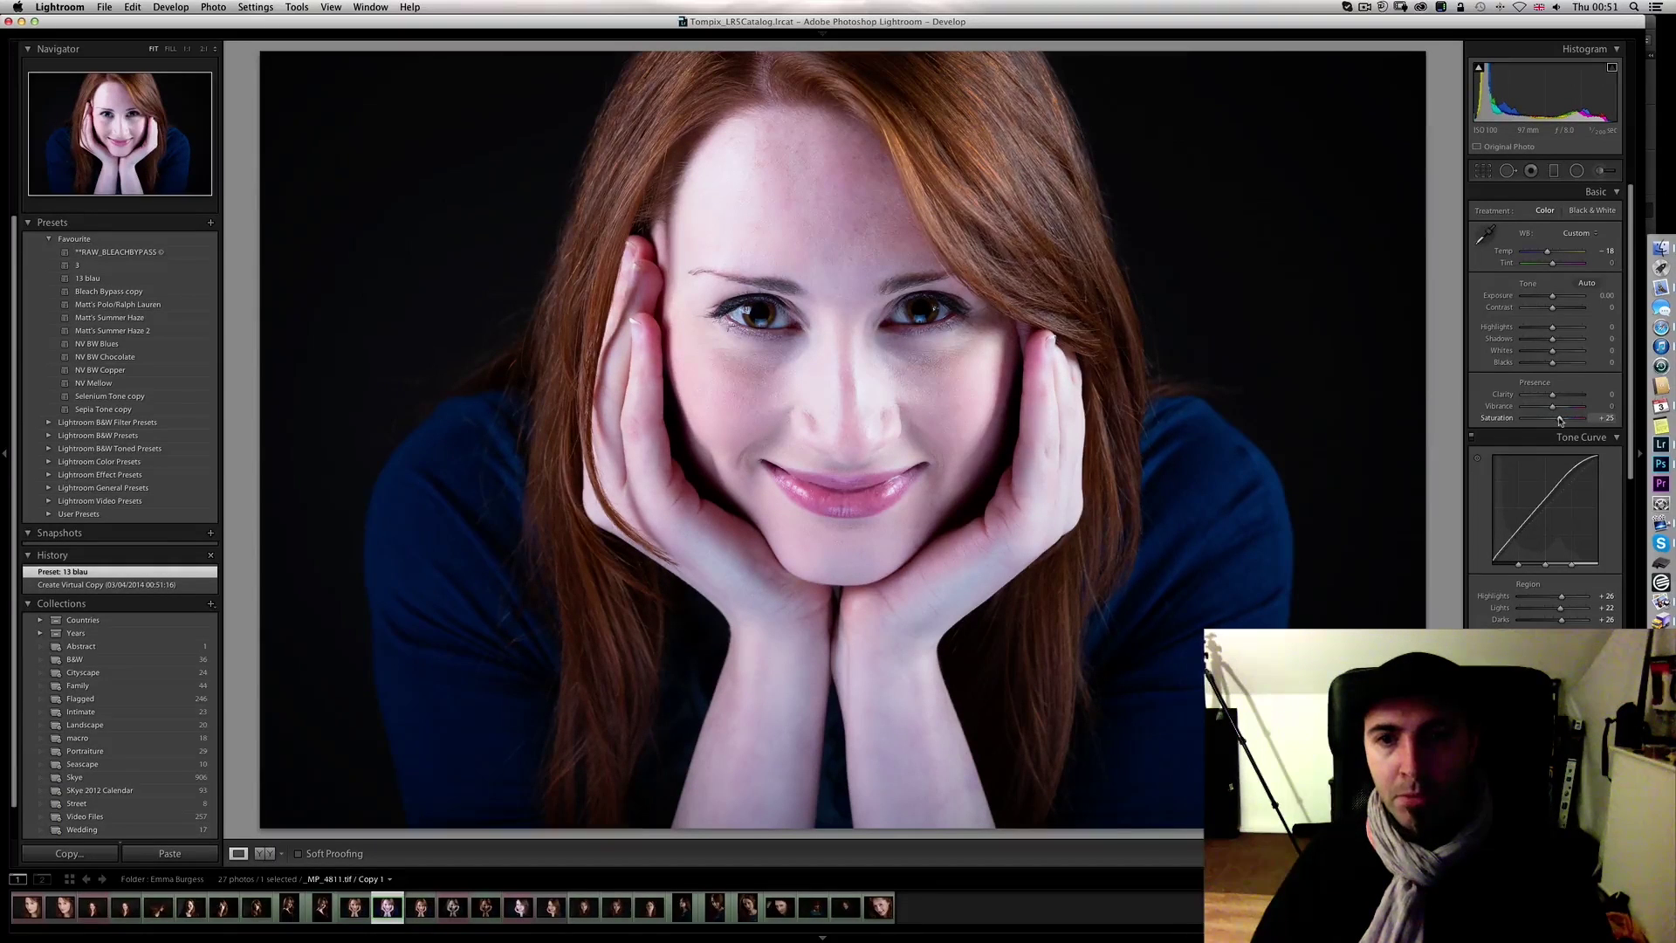
{"action": "left_click_drag", "start_coordinate": [1553, 423], "coordinate": [1554, 423]}
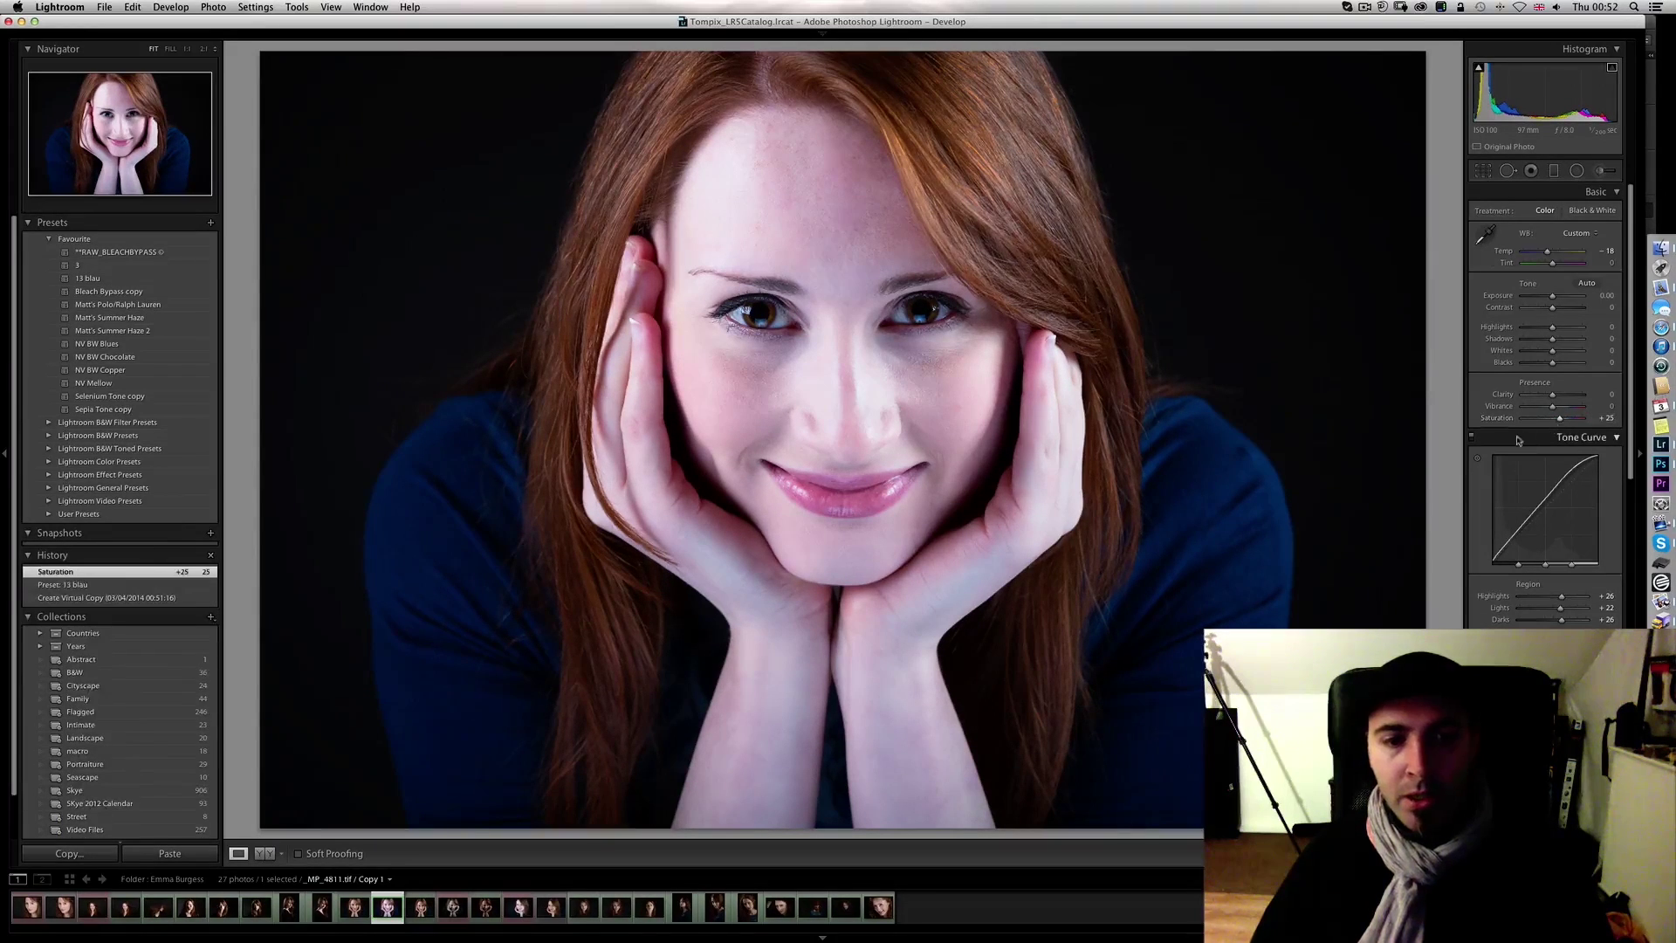
Step: Open the Adjustment Brush, reset the Iris Enhance effect values to zero and set Highlights to 35
{"action": "left_click", "coordinate": [1603, 170]}
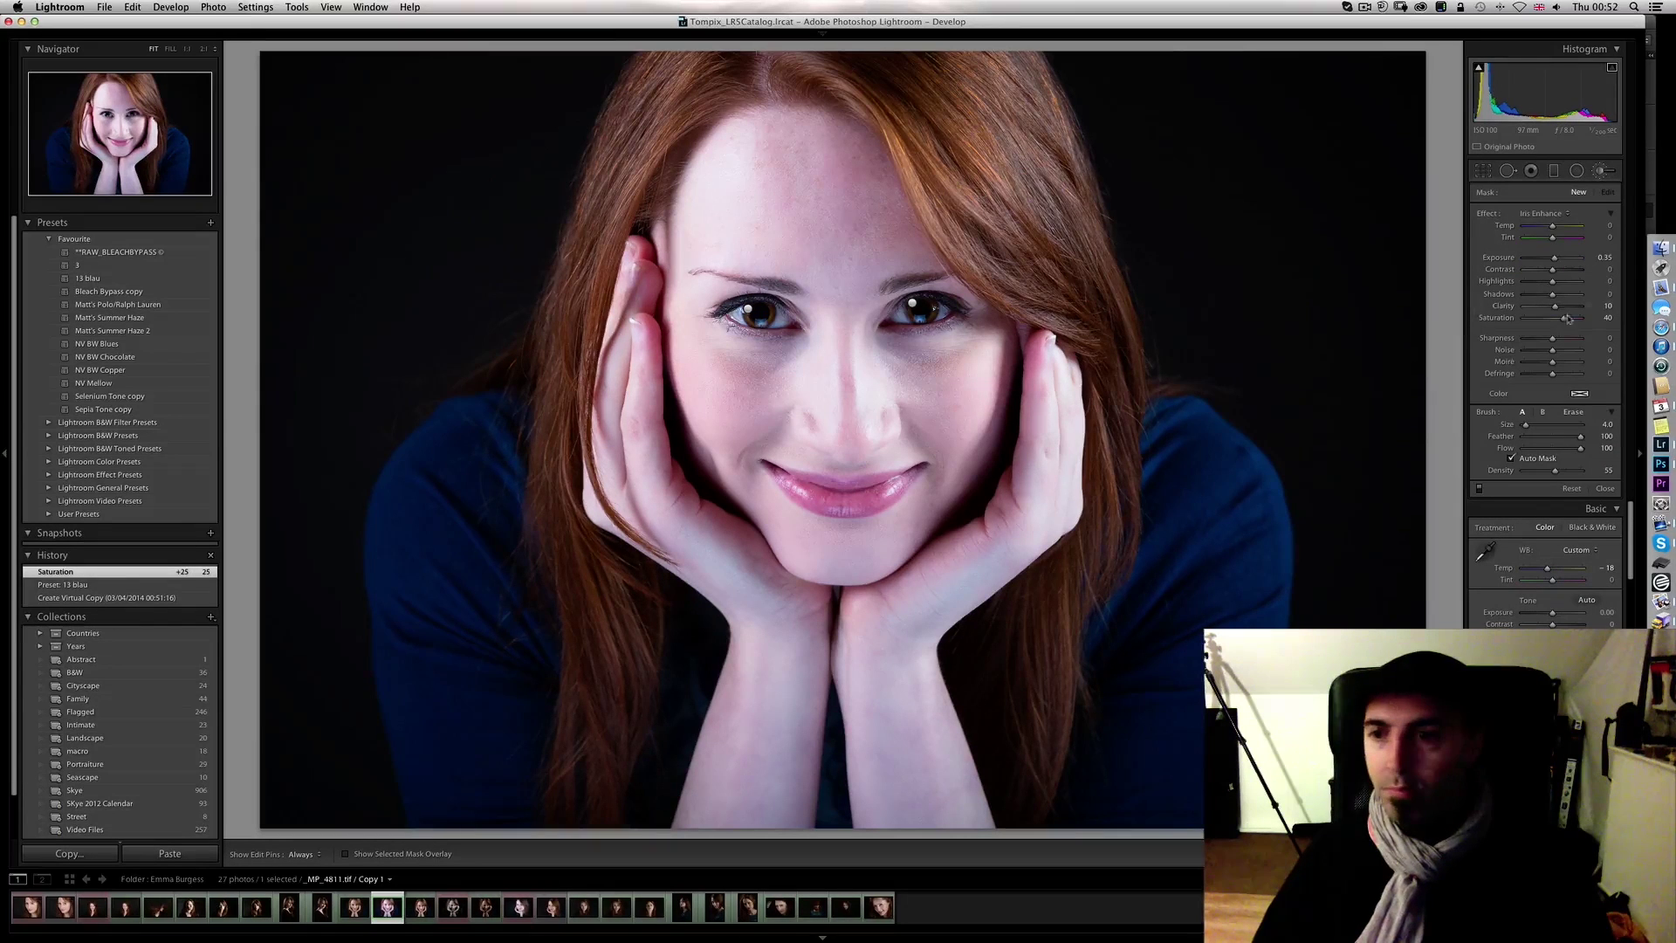
{"action": "left_click", "coordinate": [1487, 214], "text": "alt"}
{"action": "left_click", "coordinate": [1558, 213]}
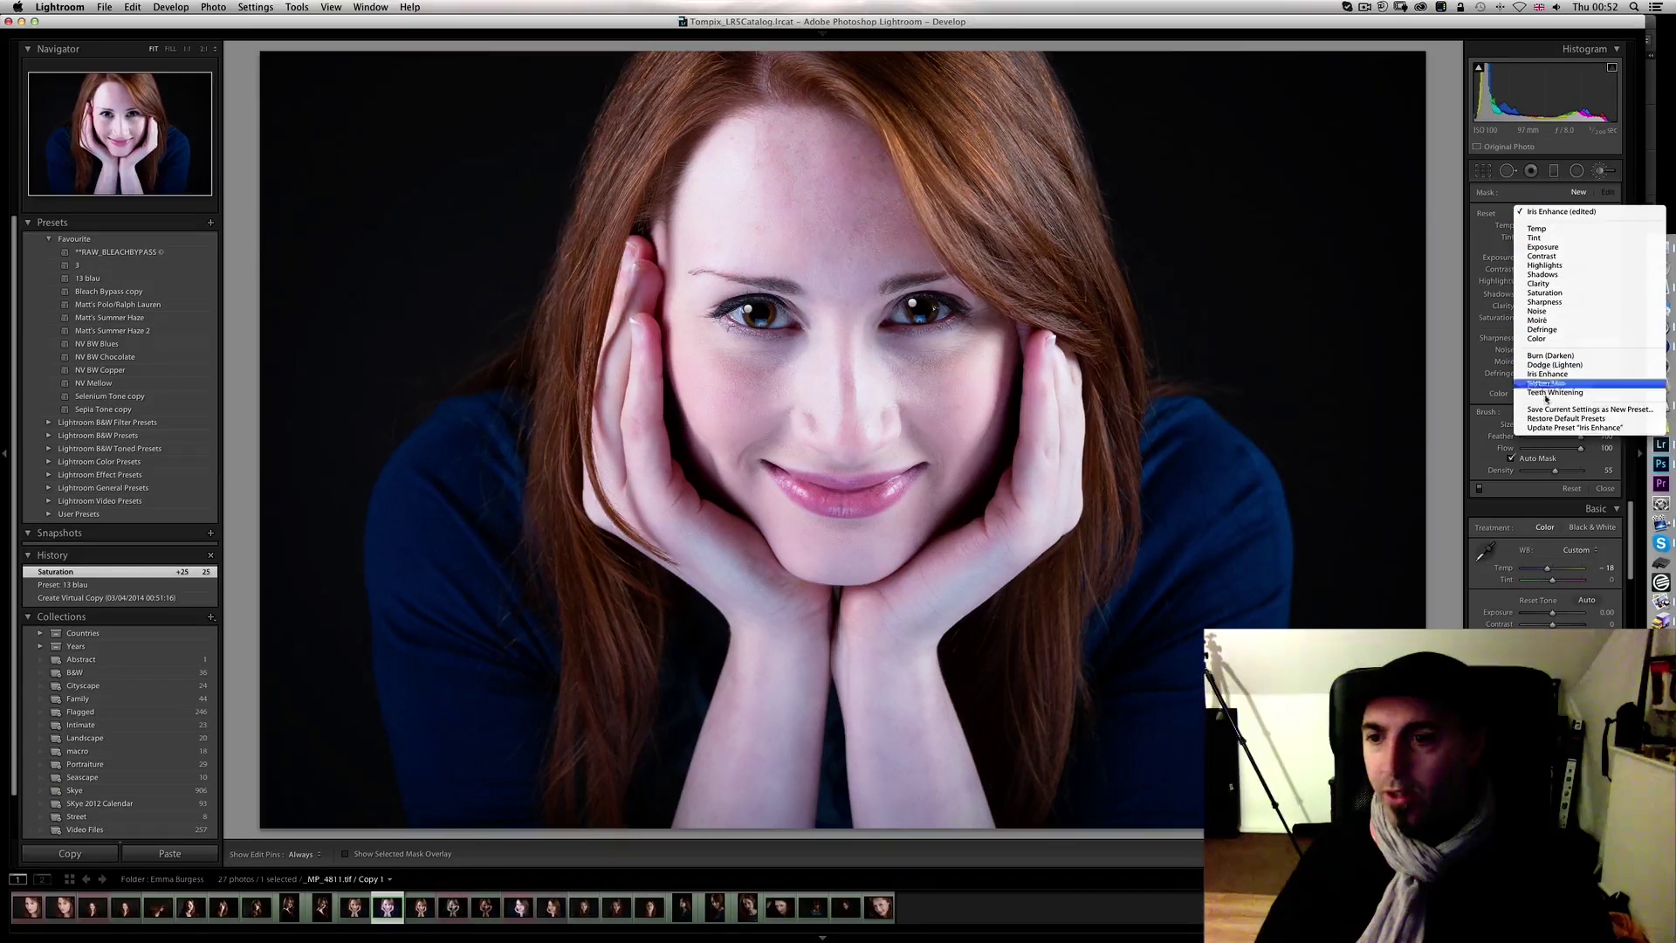
{"action": "left_click", "coordinate": [1544, 420]}
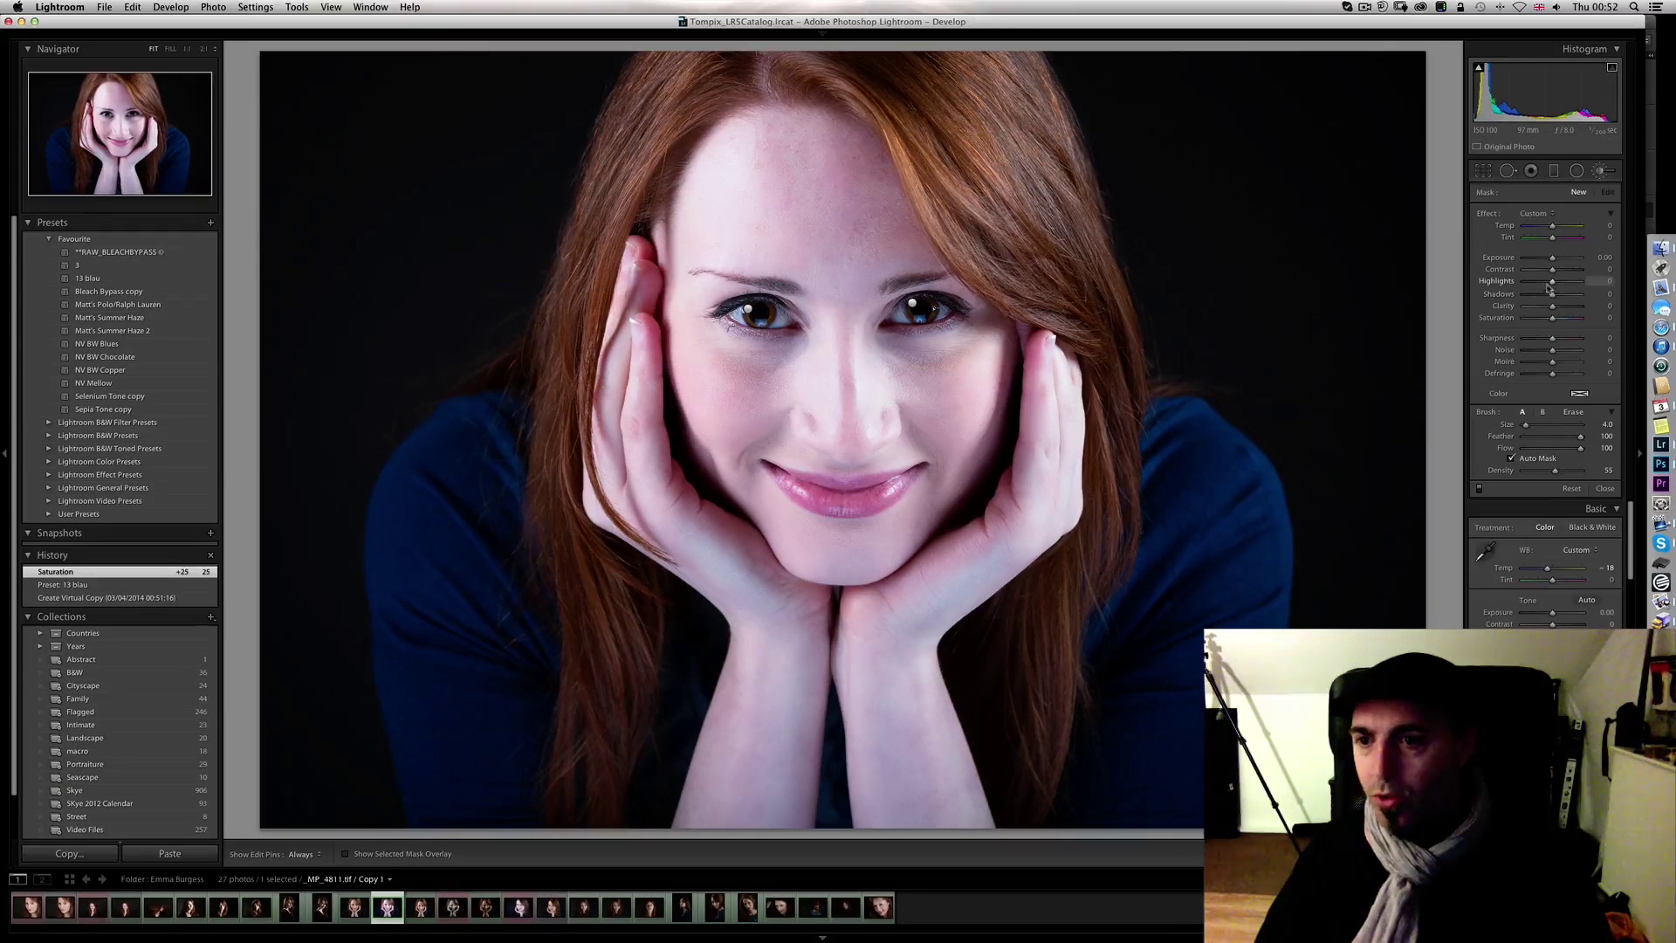
{"action": "left_click_drag", "start_coordinate": [1560, 282], "coordinate": [1562, 281]}
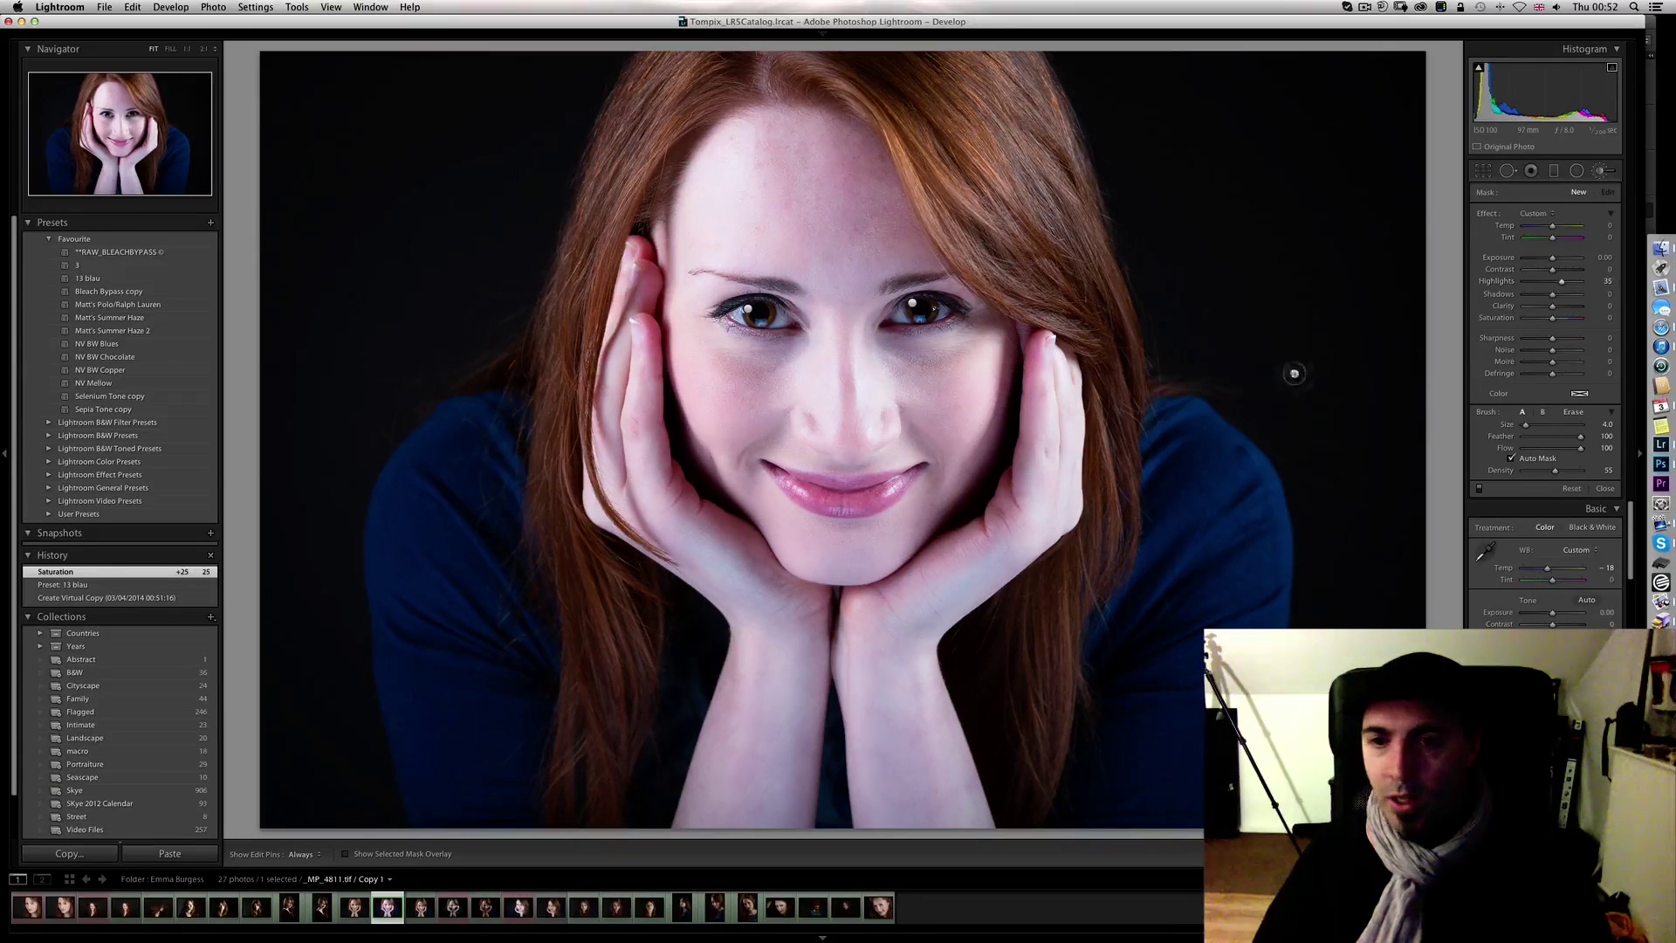
Step: Brush the highlight boost onto the hair on the photo's left with size 1.0, raising the brush density to 77 between strokes
{"action": "key", "text": "bracketleft"}
{"action": "key", "text": "bracketleft"}
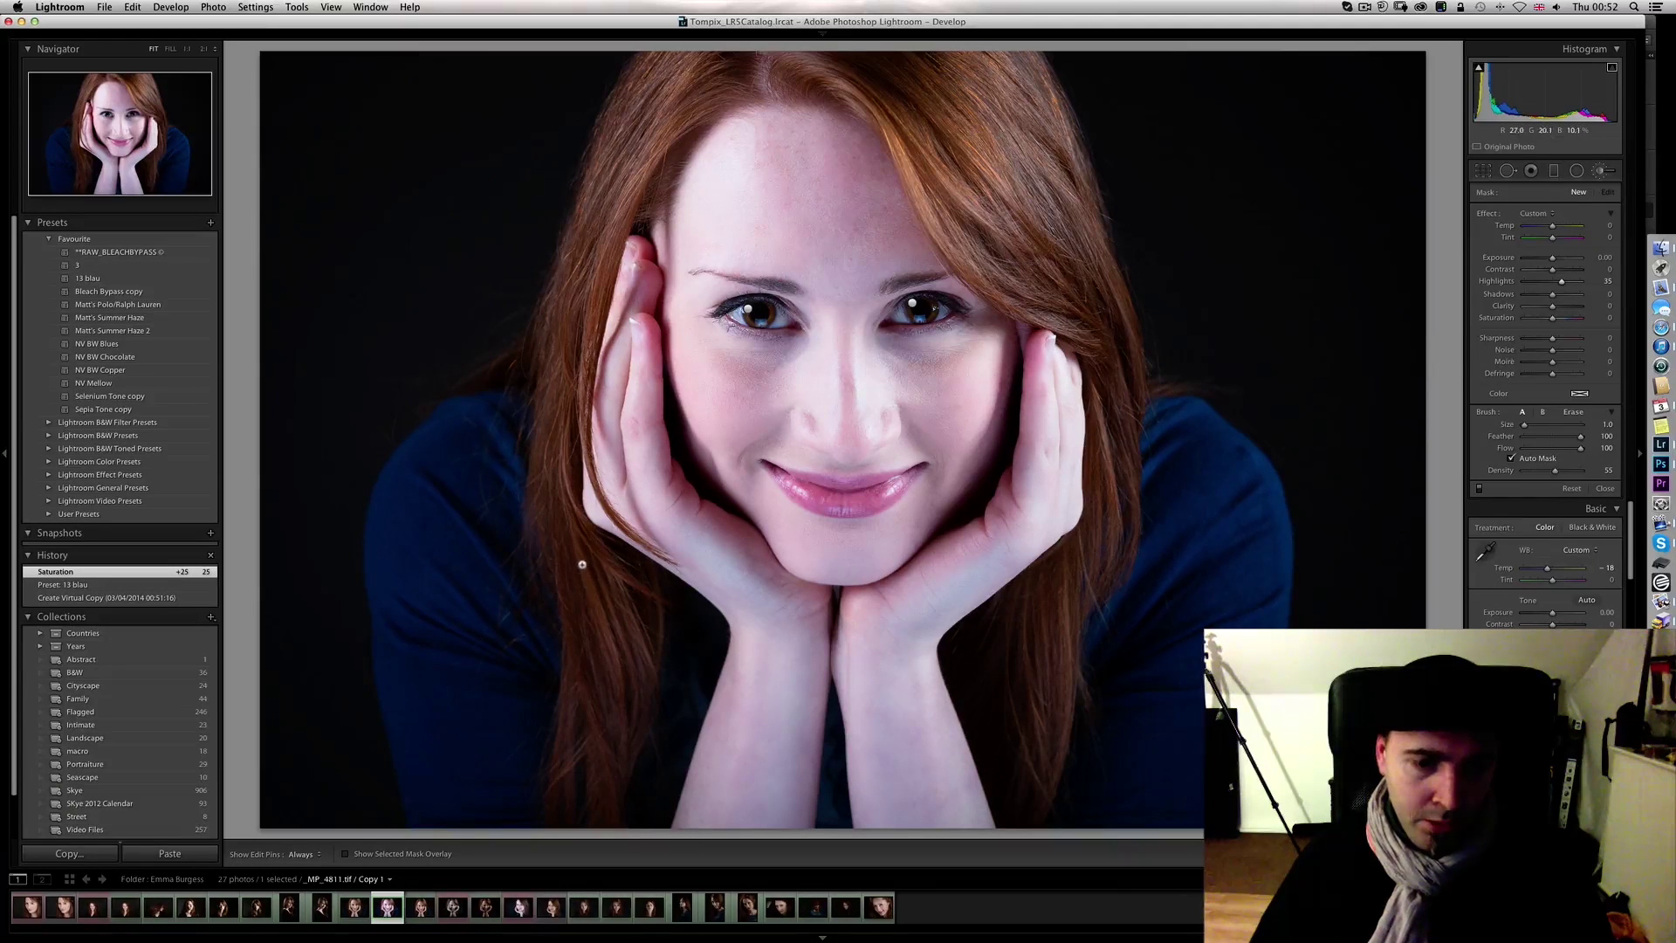
{"action": "left_click_drag", "start_coordinate": [584, 572], "coordinate": [585, 578]}
{"action": "left_click", "coordinate": [611, 694]}
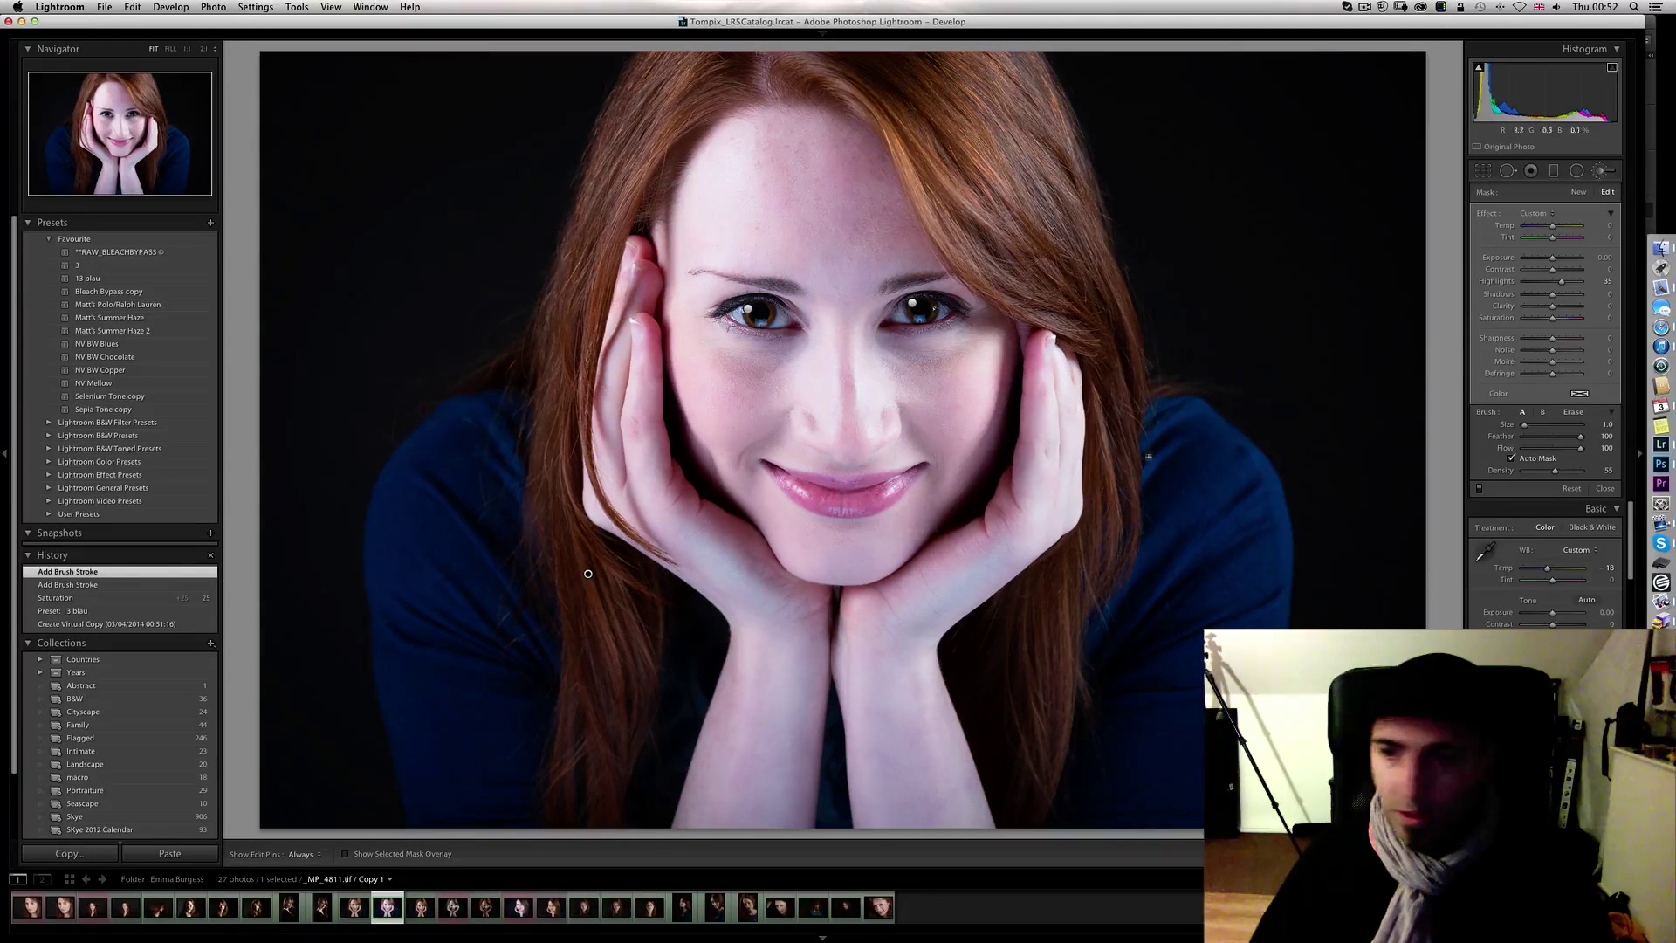
{"action": "left_click_drag", "start_coordinate": [1563, 473], "coordinate": [1568, 473]}
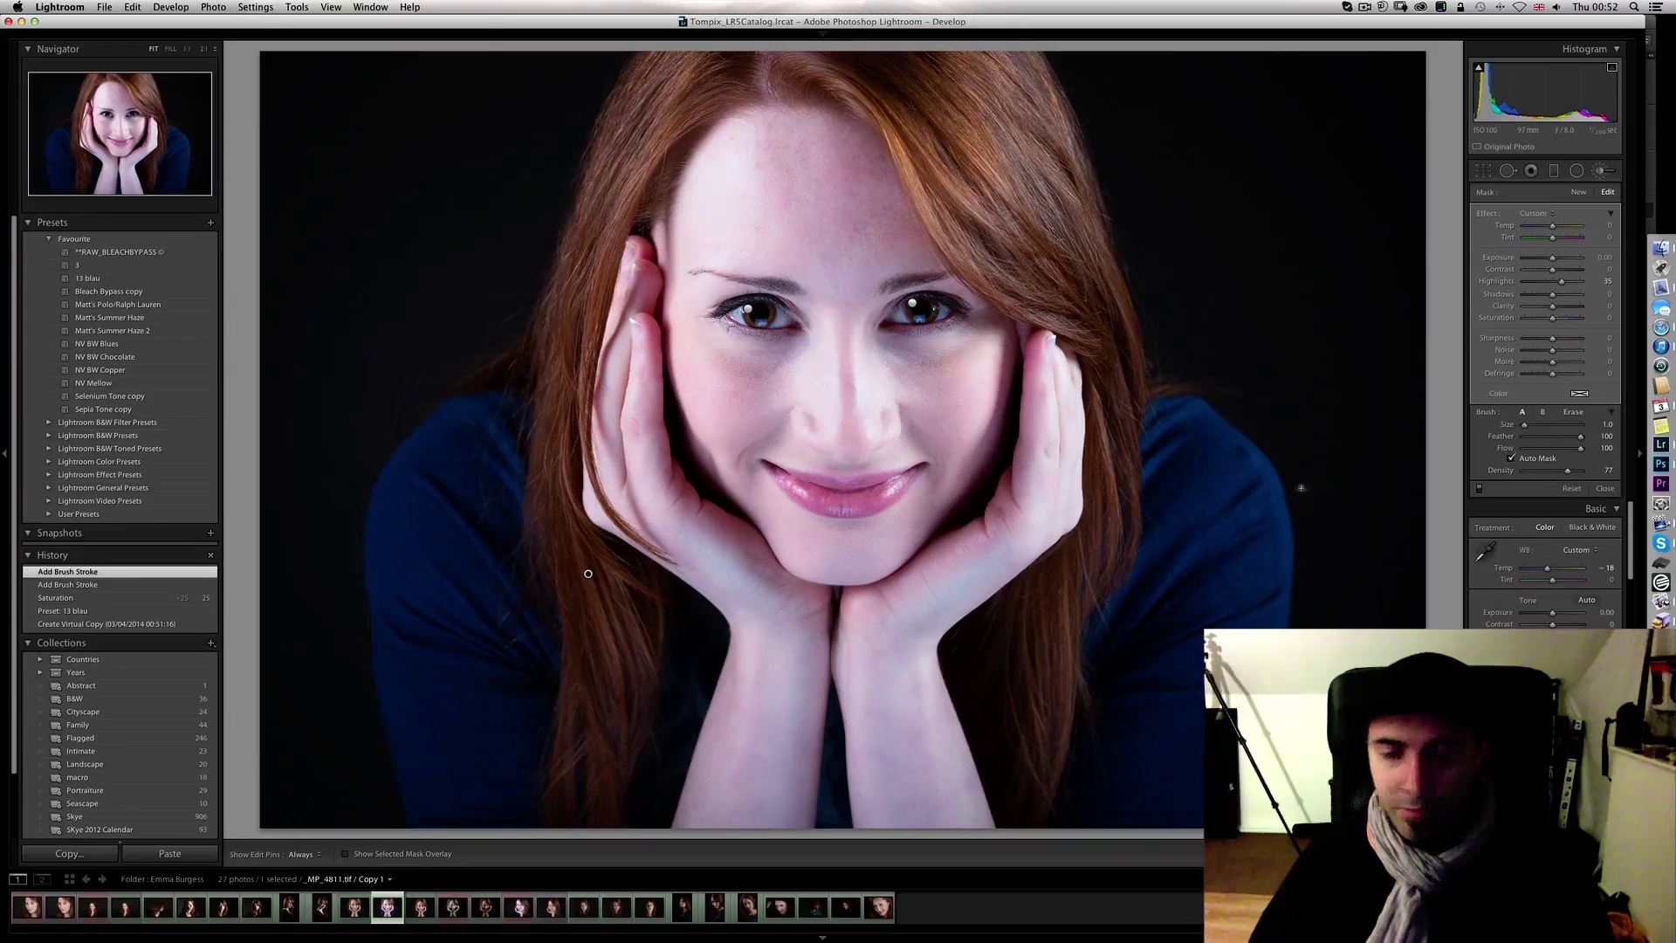
{"action": "left_click", "coordinate": [618, 658]}
{"action": "left_click", "coordinate": [609, 242]}
{"action": "left_click", "coordinate": [747, 309]}
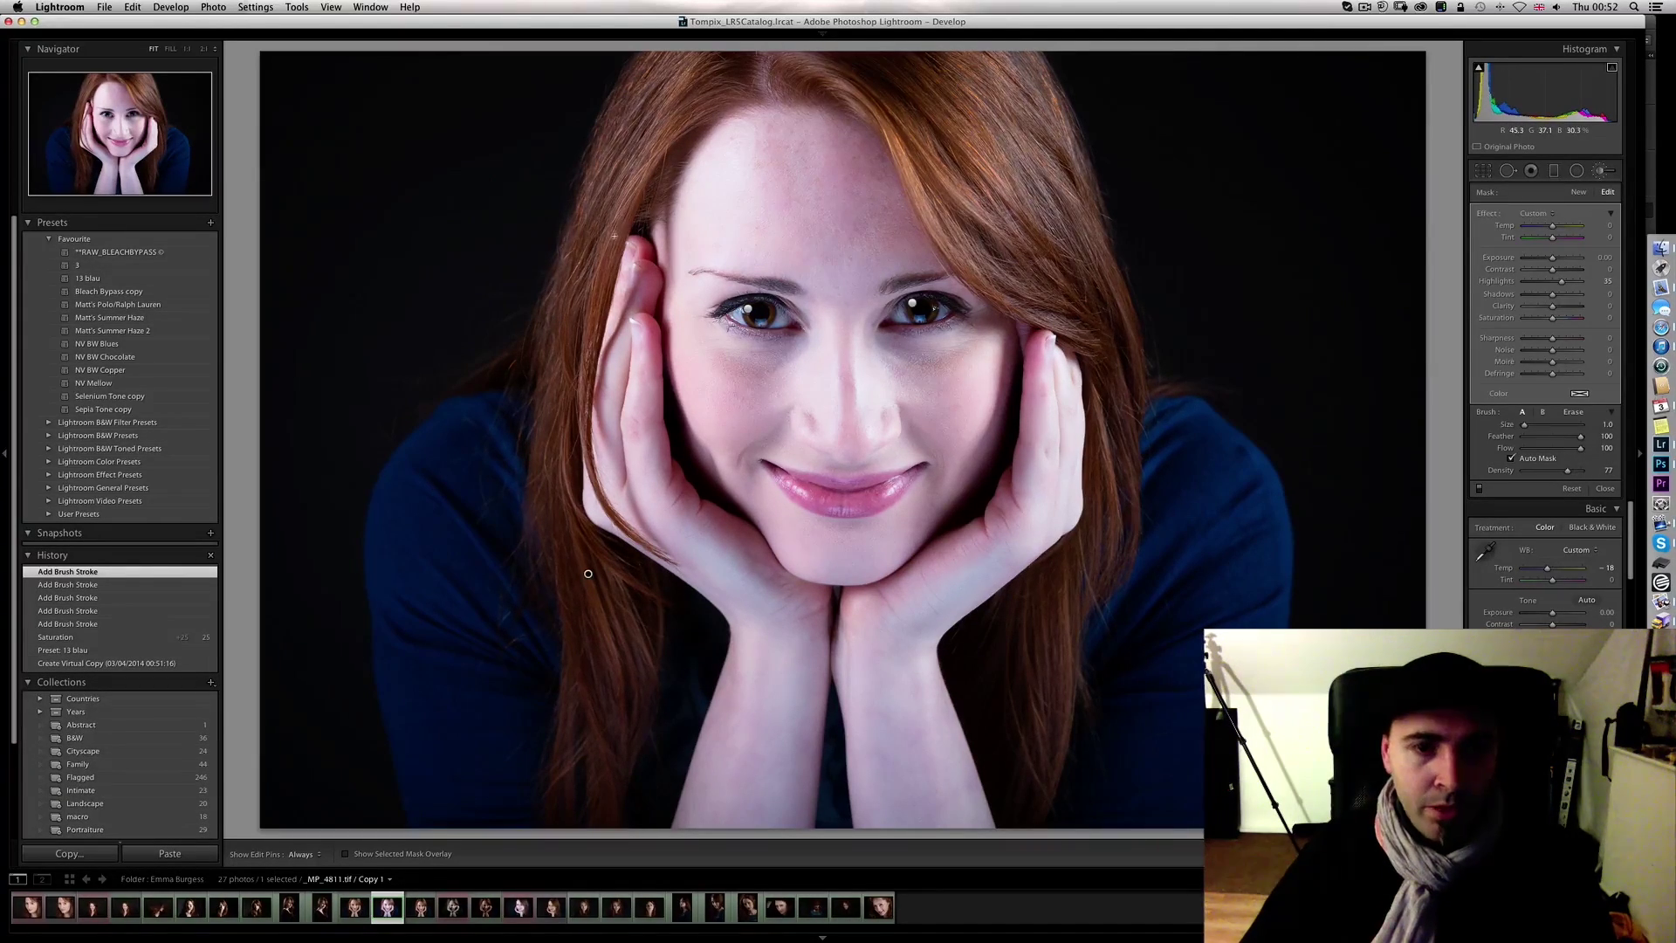
Step: Raise the brush adjustment's Saturation to 47 and paint the hair on the photo's right side with brush size 2.0
{"action": "left_click_drag", "start_coordinate": [1565, 321], "coordinate": [1565, 321]}
{"action": "key", "text": "bracketright"}
{"action": "left_click", "coordinate": [1102, 411]}
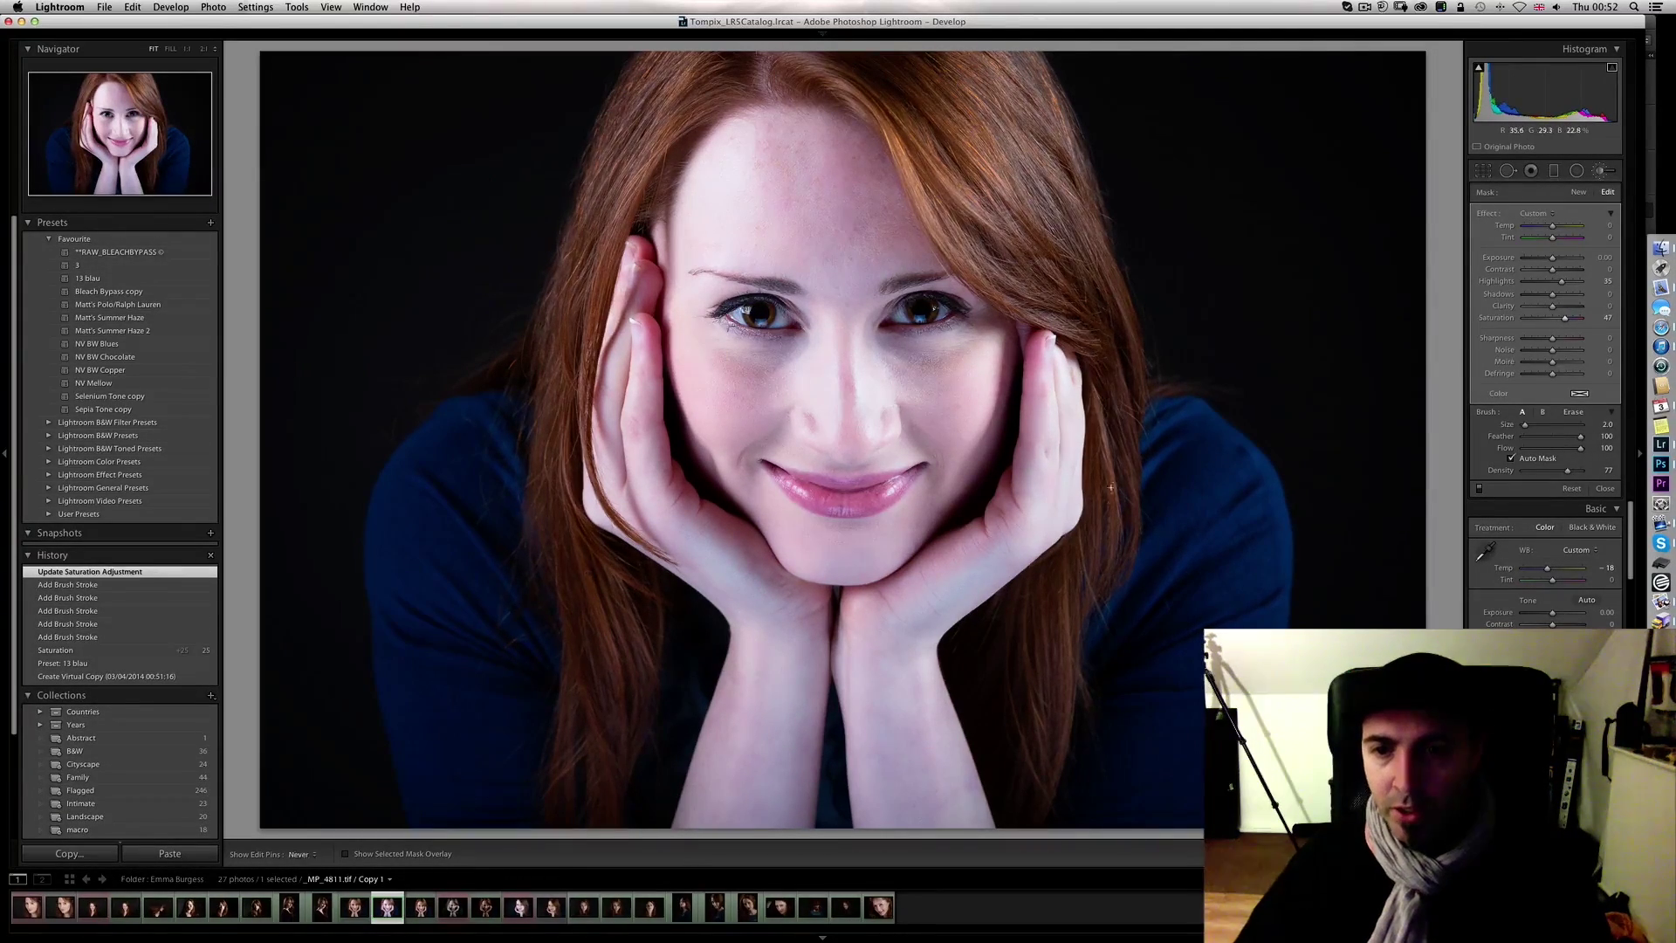
{"action": "left_click", "coordinate": [1098, 416]}
{"action": "left_click", "coordinate": [1096, 421]}
{"action": "left_click", "coordinate": [1093, 426]}
{"action": "left_click", "coordinate": [1091, 432]}
{"action": "left_click", "coordinate": [1113, 345]}
{"action": "left_click", "coordinate": [1093, 301]}
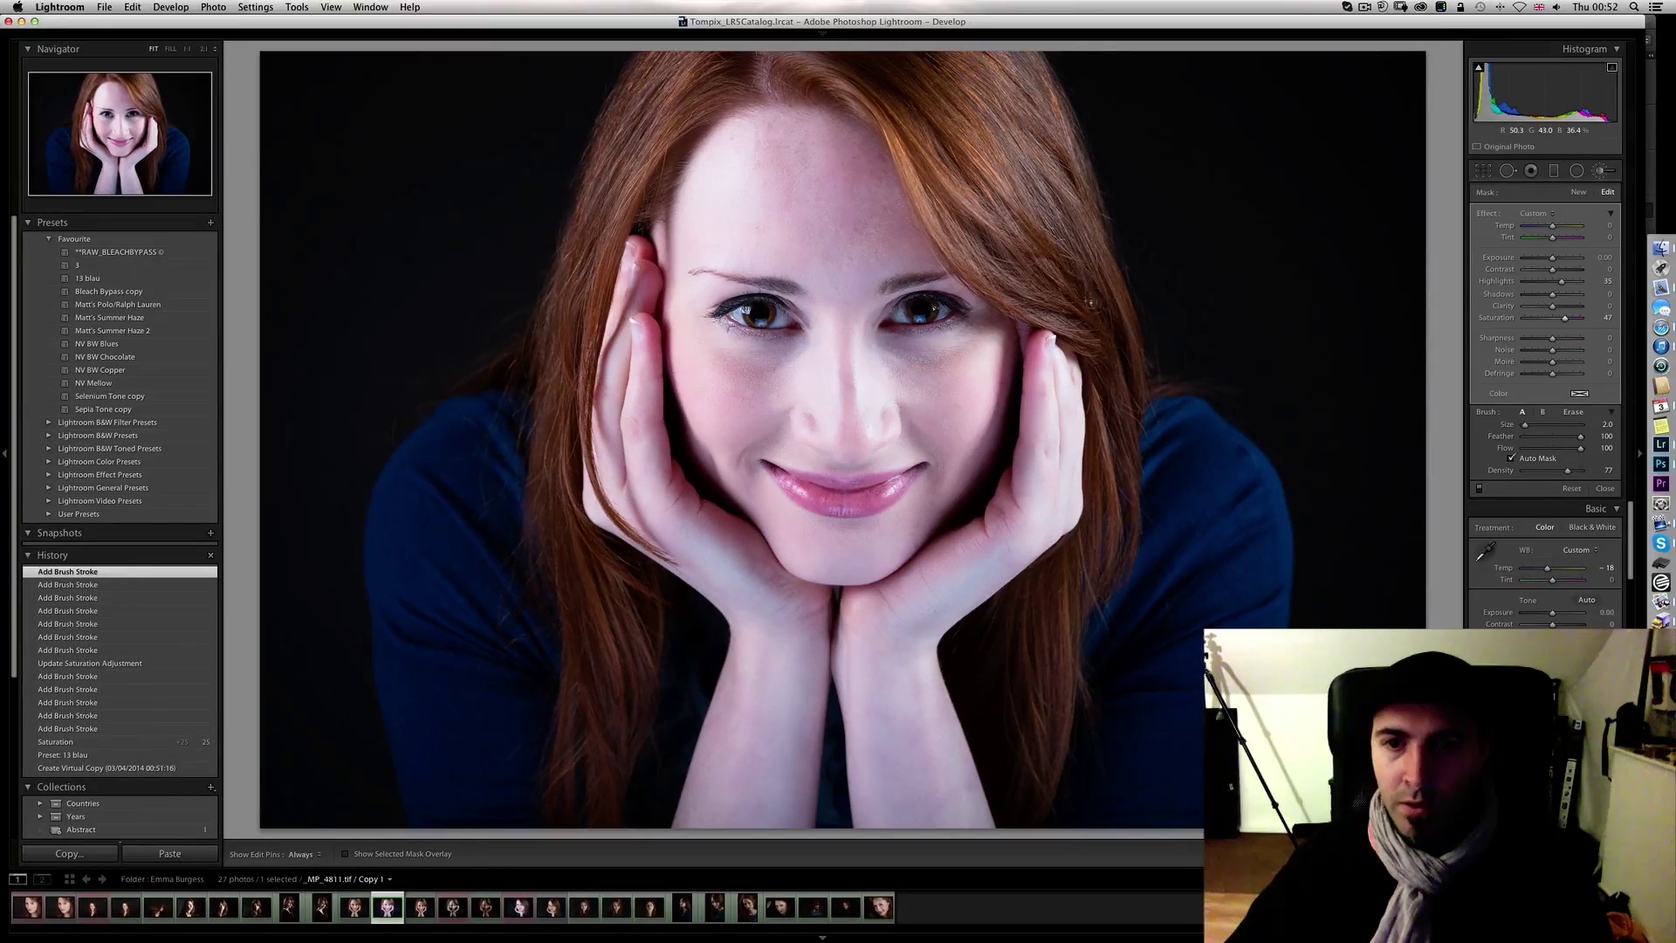
Step: Continue painting the hair across the top of the head, undo the last stroke and close the Adjustment Brush
{"action": "left_click", "coordinate": [1026, 227]}
{"action": "left_click", "coordinate": [873, 157]}
{"action": "left_click", "coordinate": [711, 102]}
{"action": "left_click", "coordinate": [707, 64]}
{"action": "left_click", "coordinate": [804, 73]}
{"action": "key", "text": "super+z"}
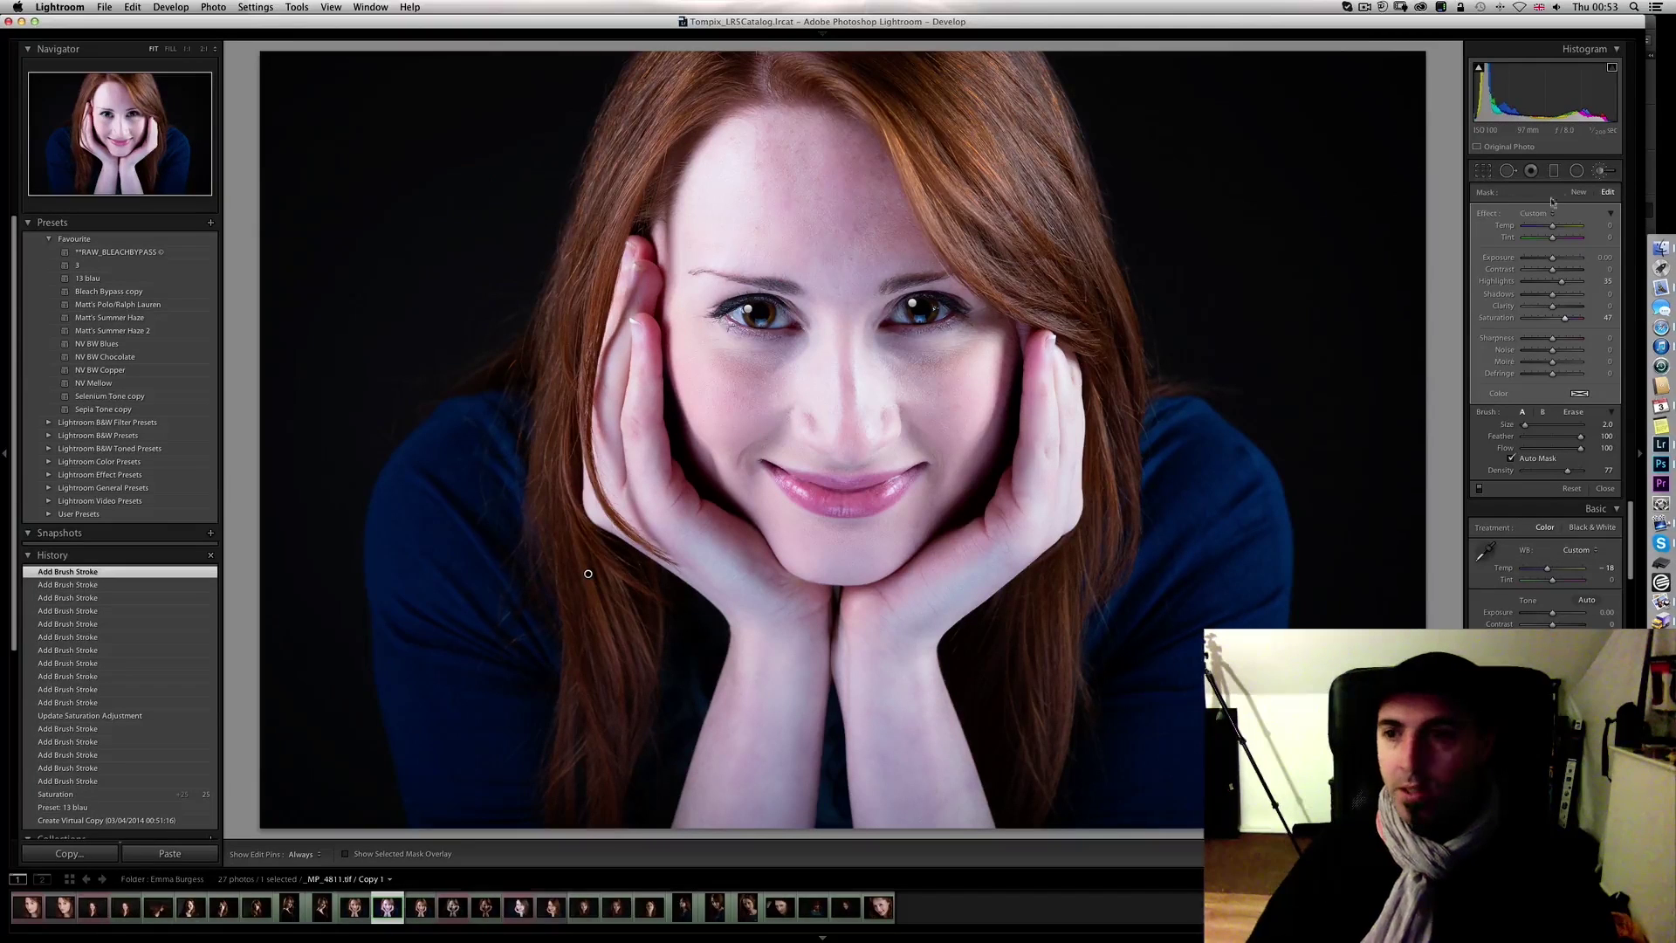
{"action": "left_click", "coordinate": [1603, 172]}
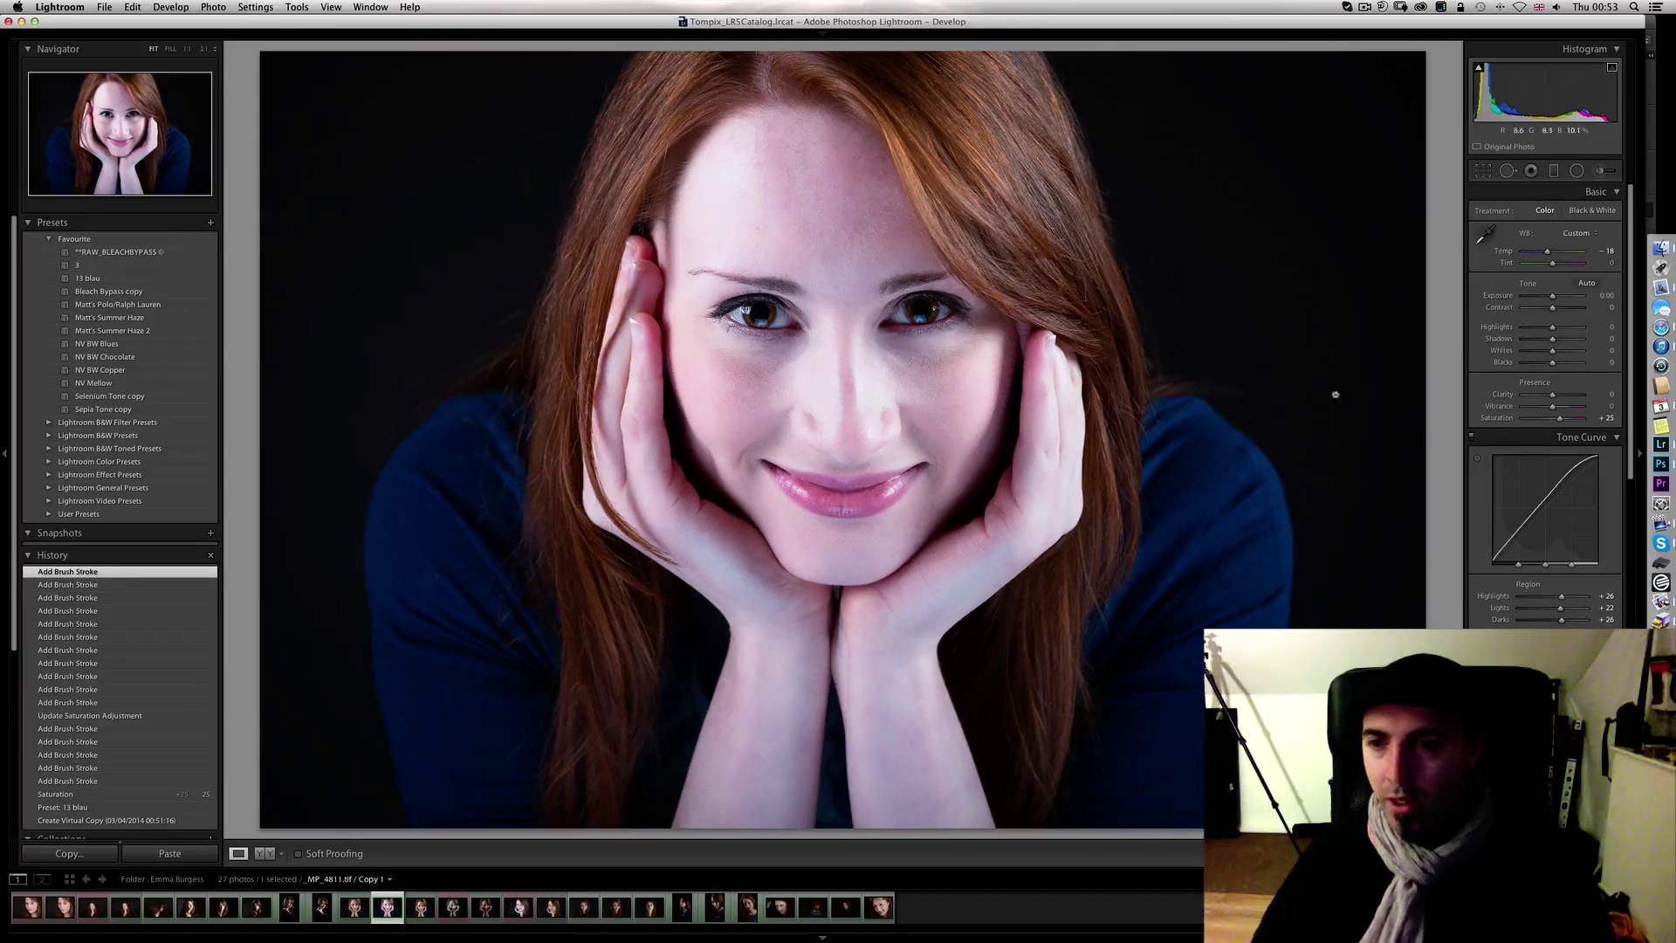
Step: Lower the red saturation to -14 with targeted adjustment on the skin and compare it with the previous history state
{"action": "key", "text": "super+alt+shift+h"}
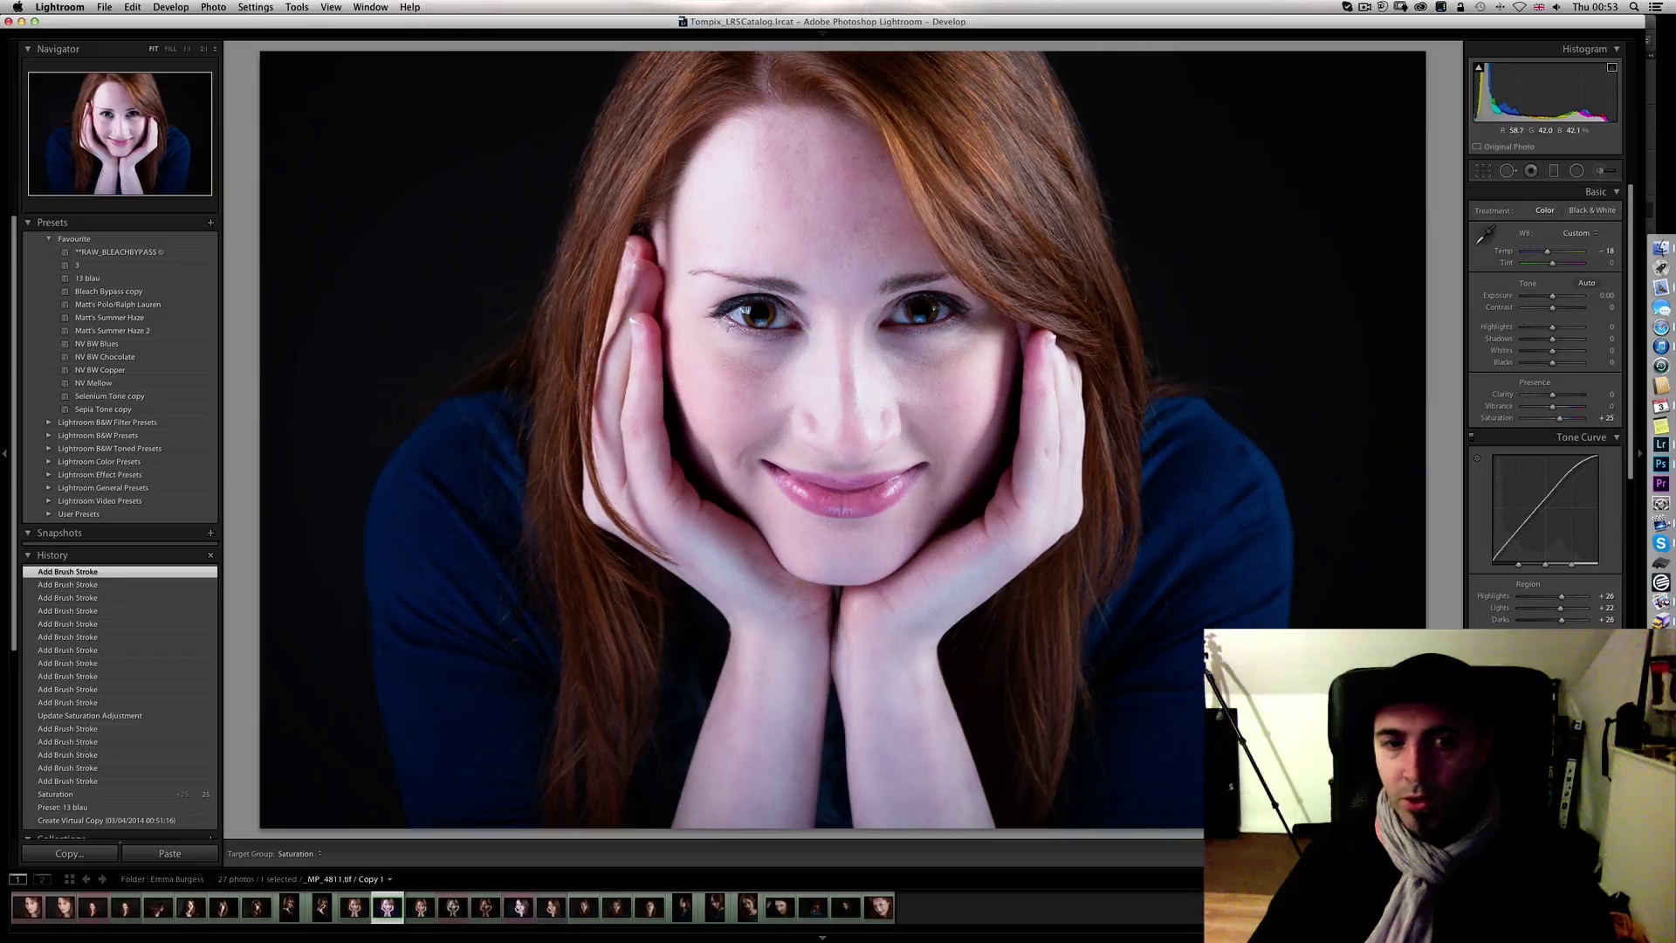
{"action": "left_click_drag", "start_coordinate": [654, 330], "coordinate": [653, 348]}
{"action": "left_click", "coordinate": [150, 589]}
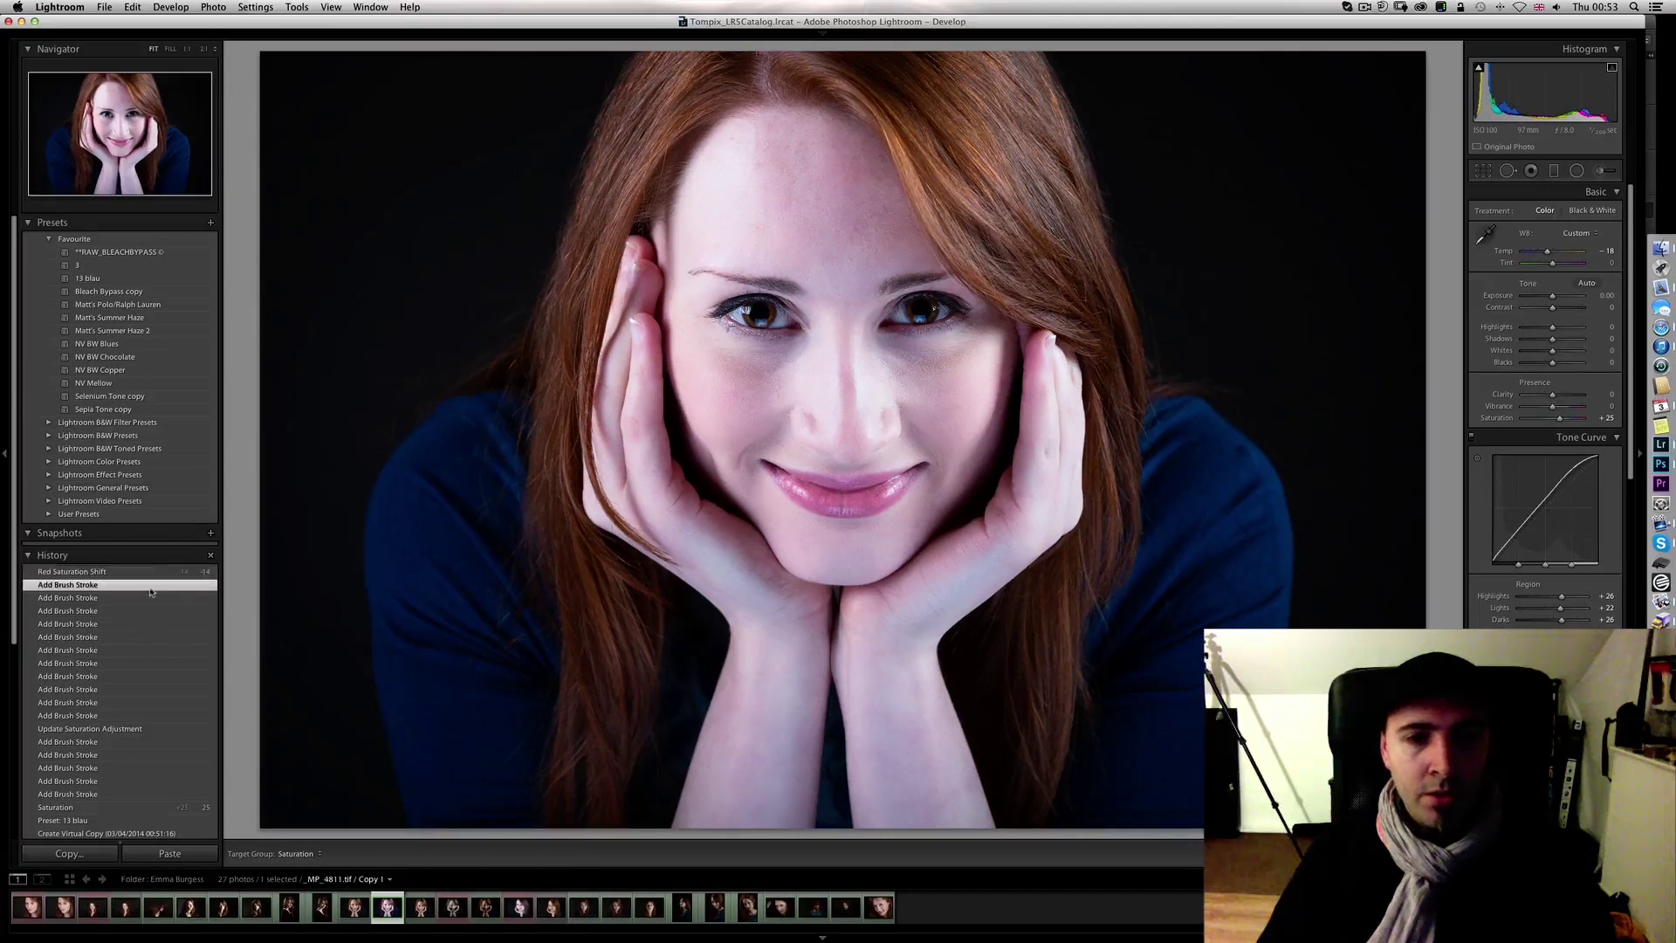
{"action": "left_click", "coordinate": [152, 572]}
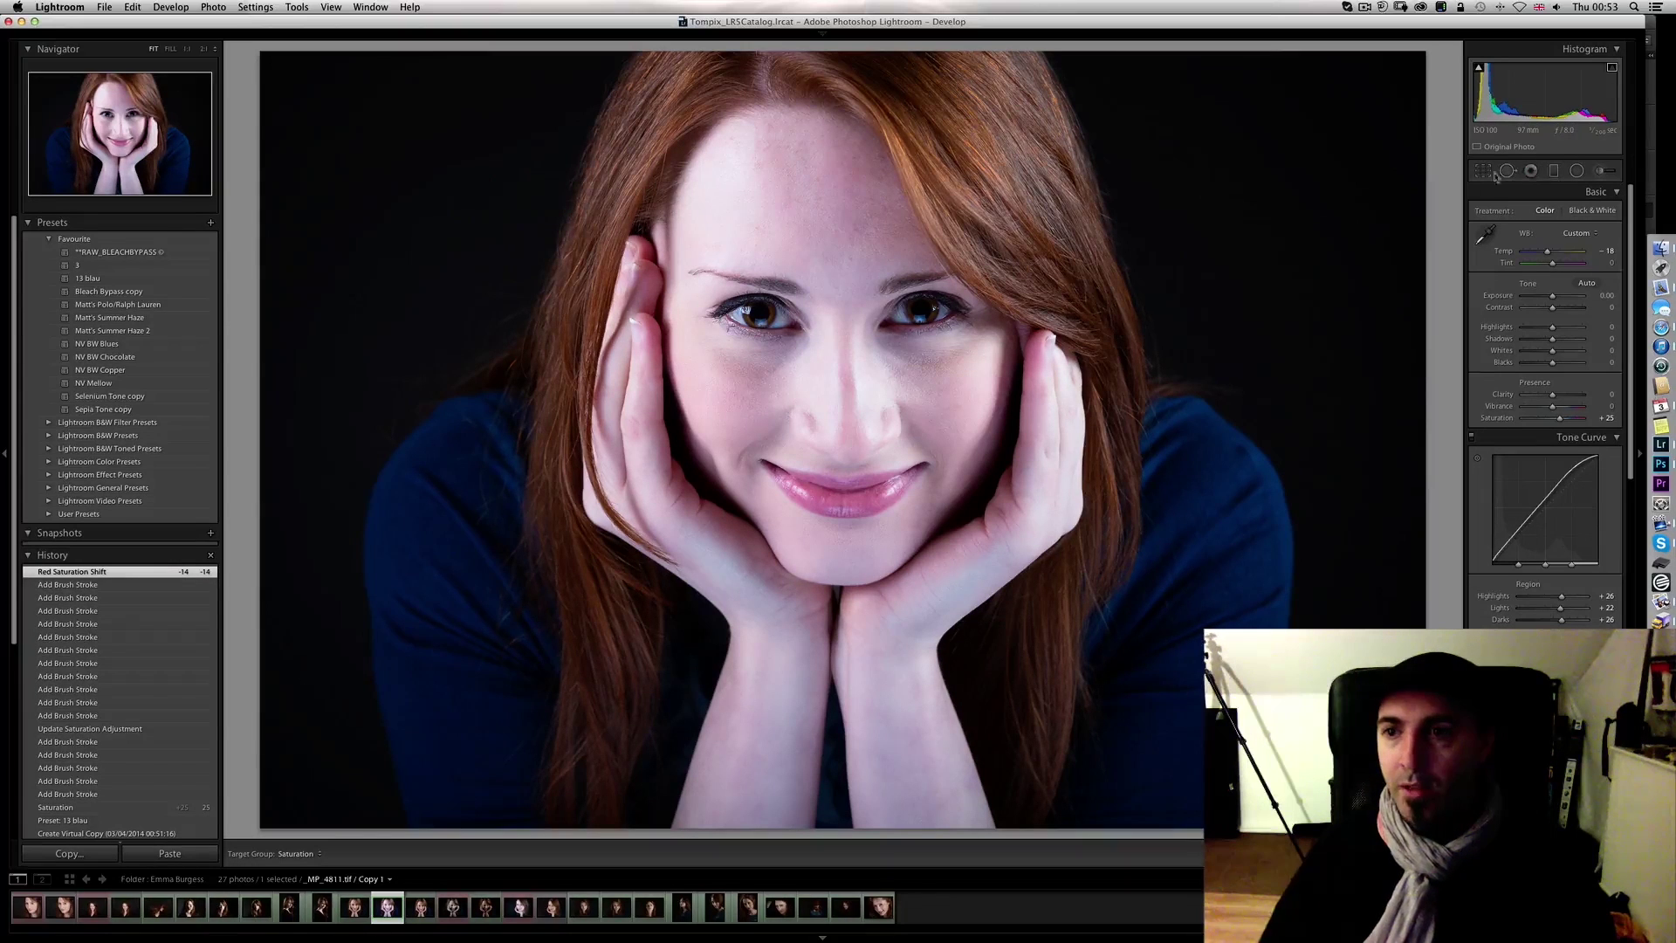
Step: Lower the blue saturation to -12 with targeted adjustment on the blue top and switch to the Library module
{"action": "left_click", "coordinate": [1364, 7]}
{"action": "left_click", "coordinate": [1364, 7]}
{"action": "key", "text": "F5"}
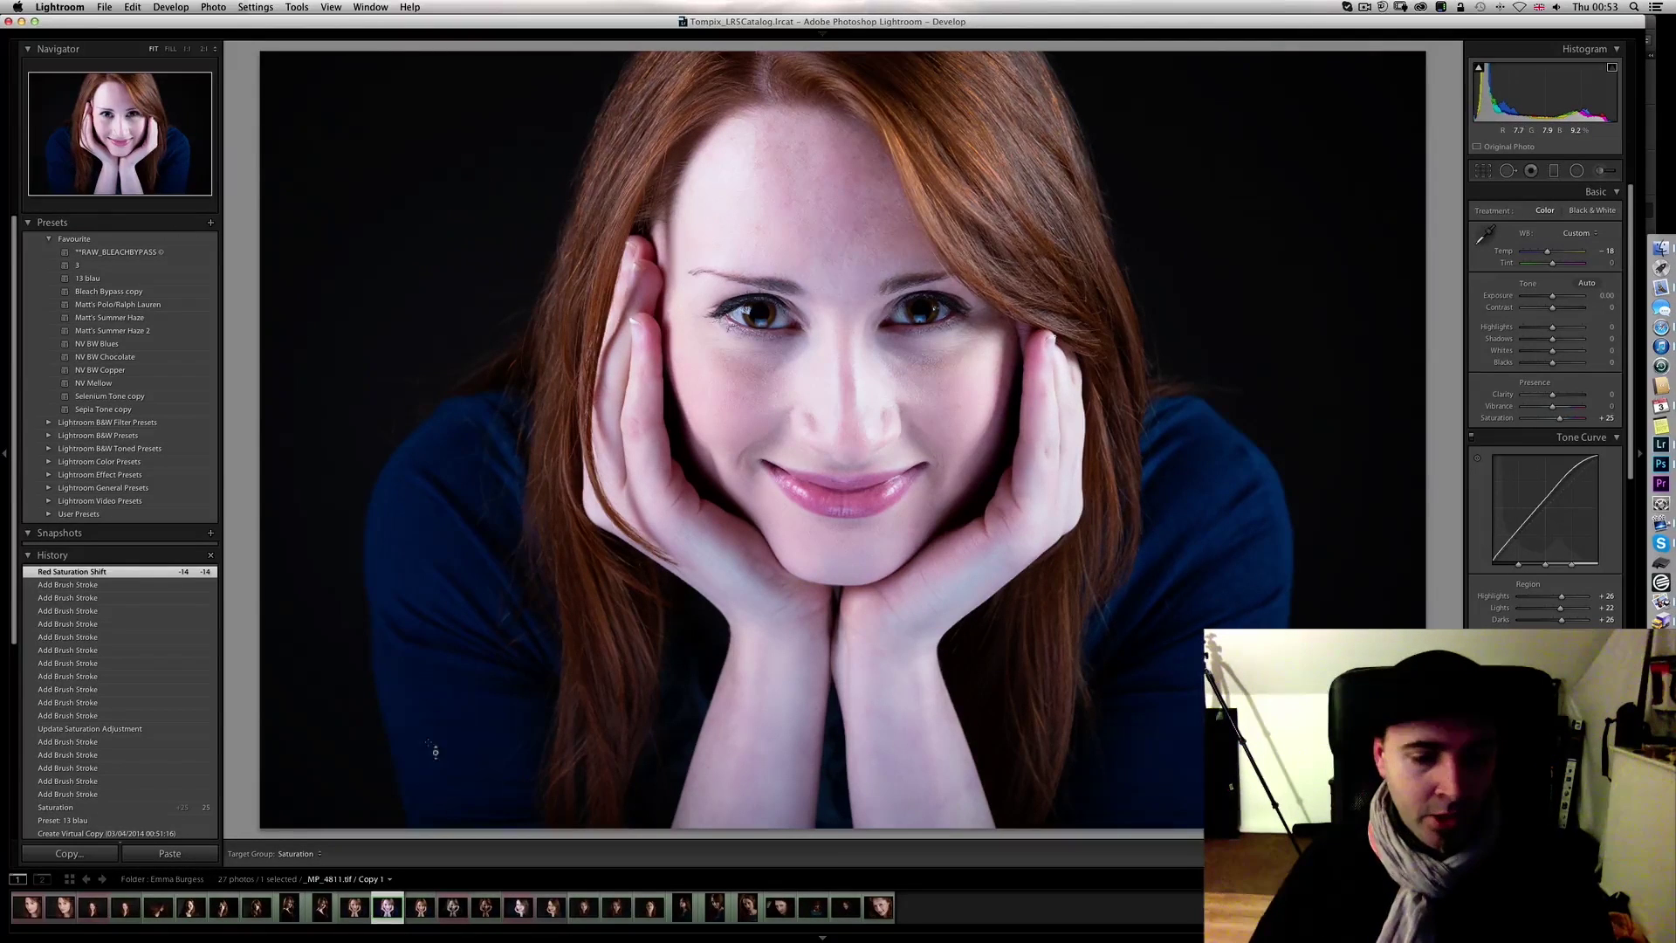
{"action": "mouse_move", "coordinate": [1268, 55]}
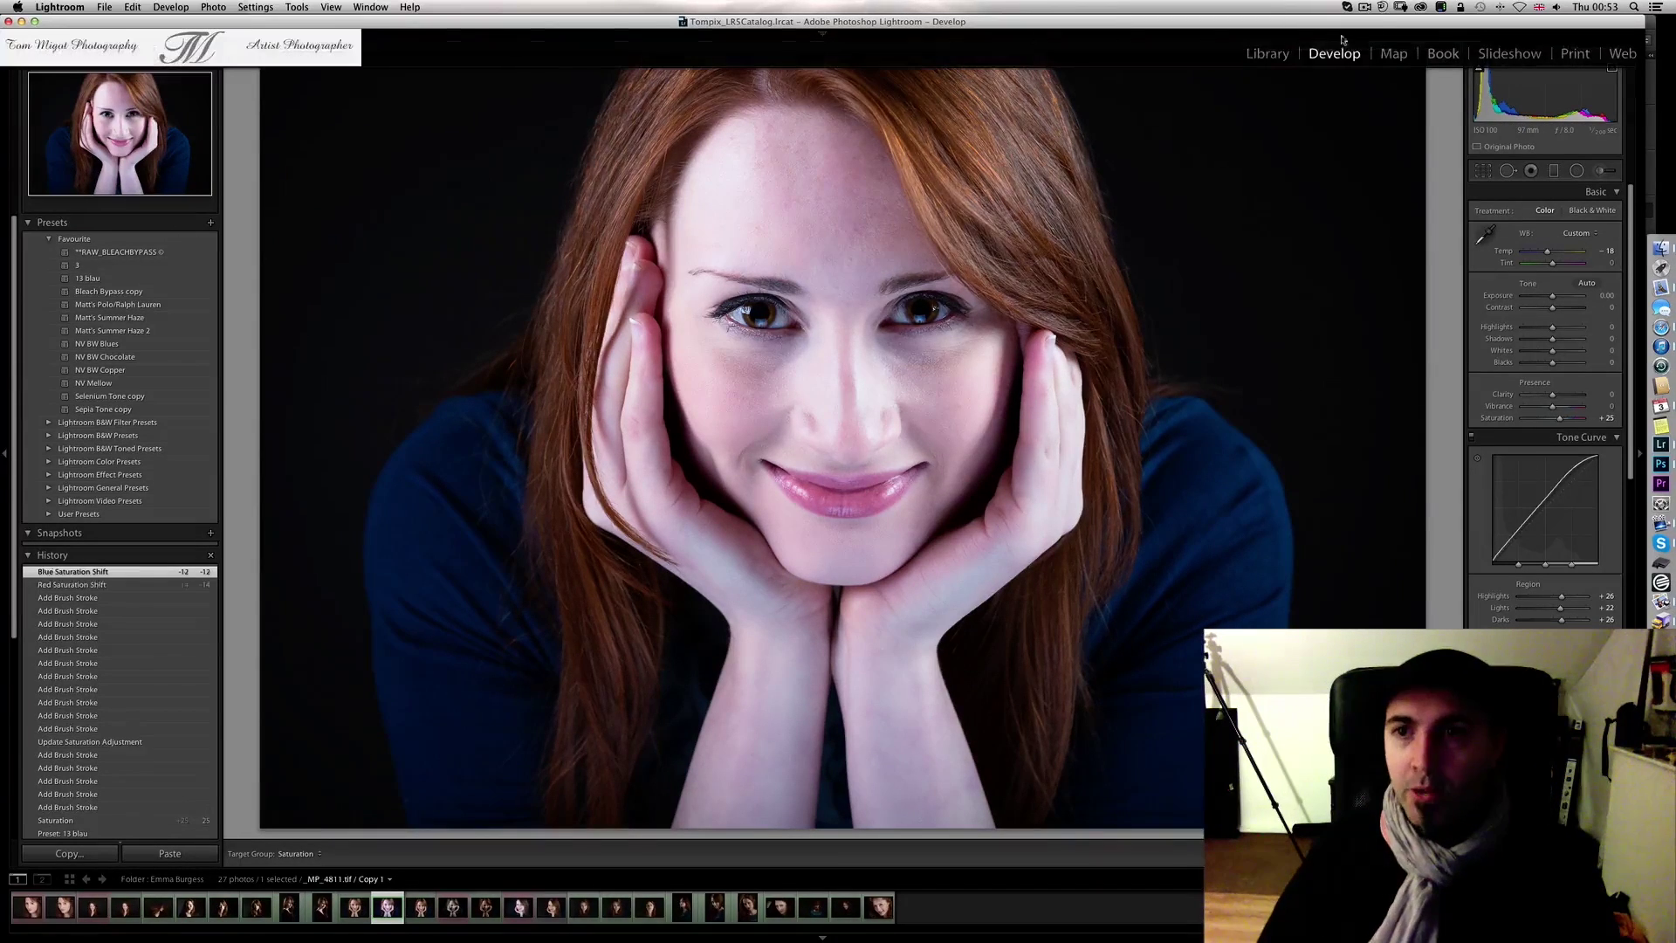
{"action": "left_click", "coordinate": [1270, 54]}
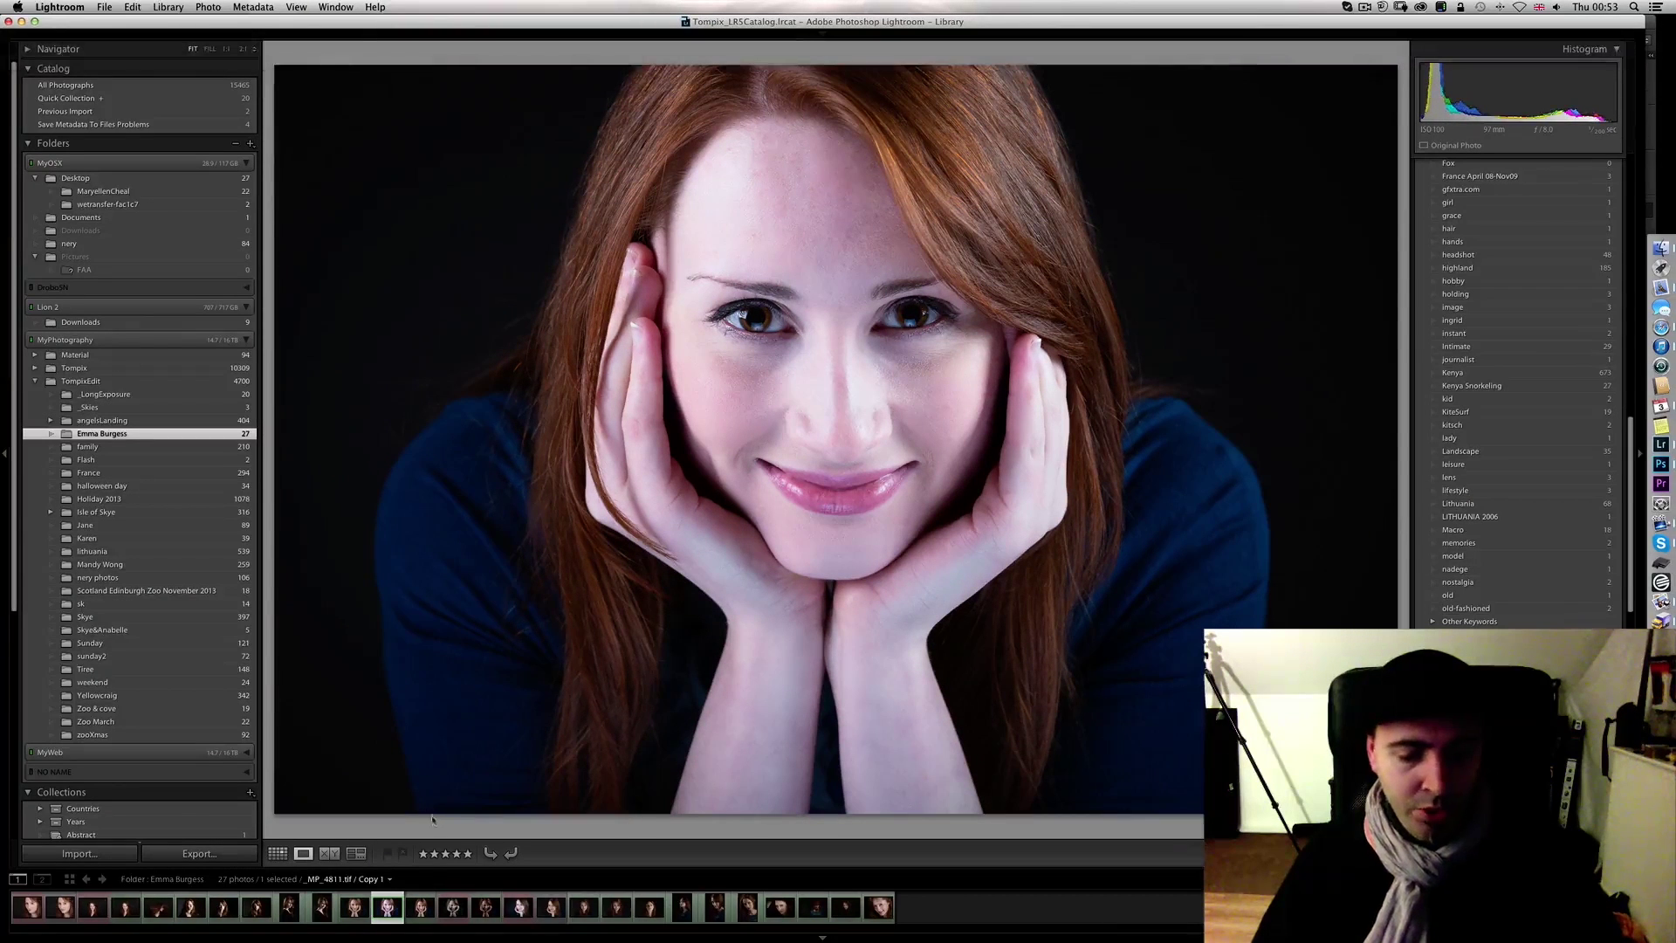
Step: Compare the virtual copy side by side with the neighbouring unretouched photo, with side panels hidden and lights out
{"action": "left_click", "coordinate": [421, 908], "text": "super"}
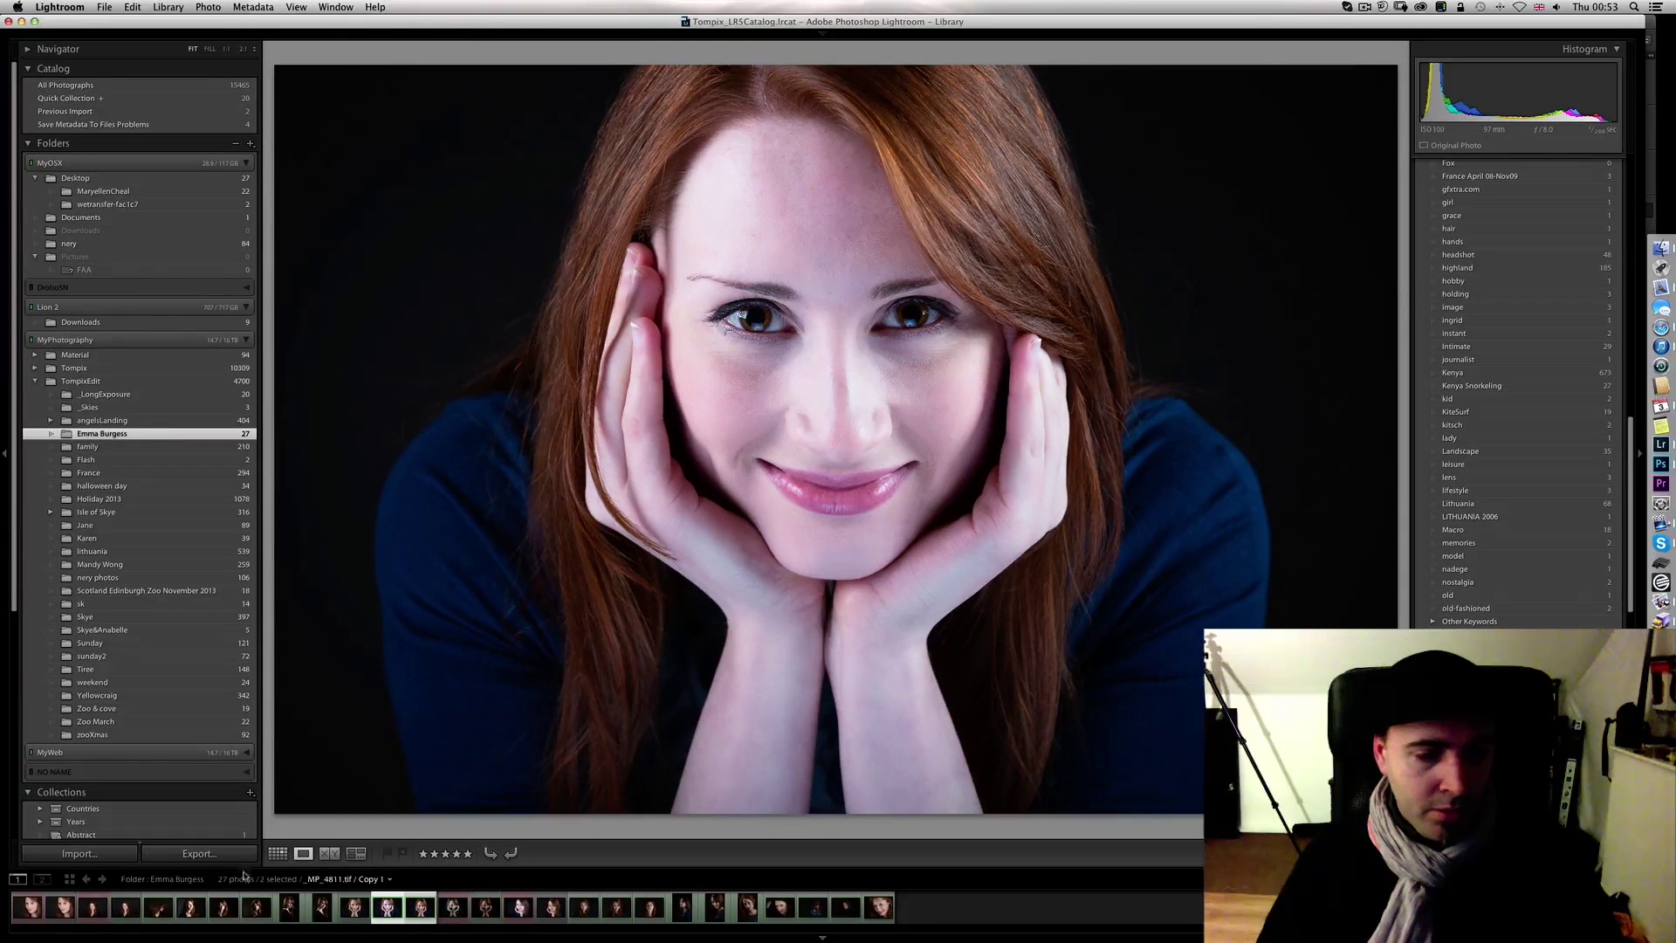
{"action": "left_click", "coordinate": [329, 854]}
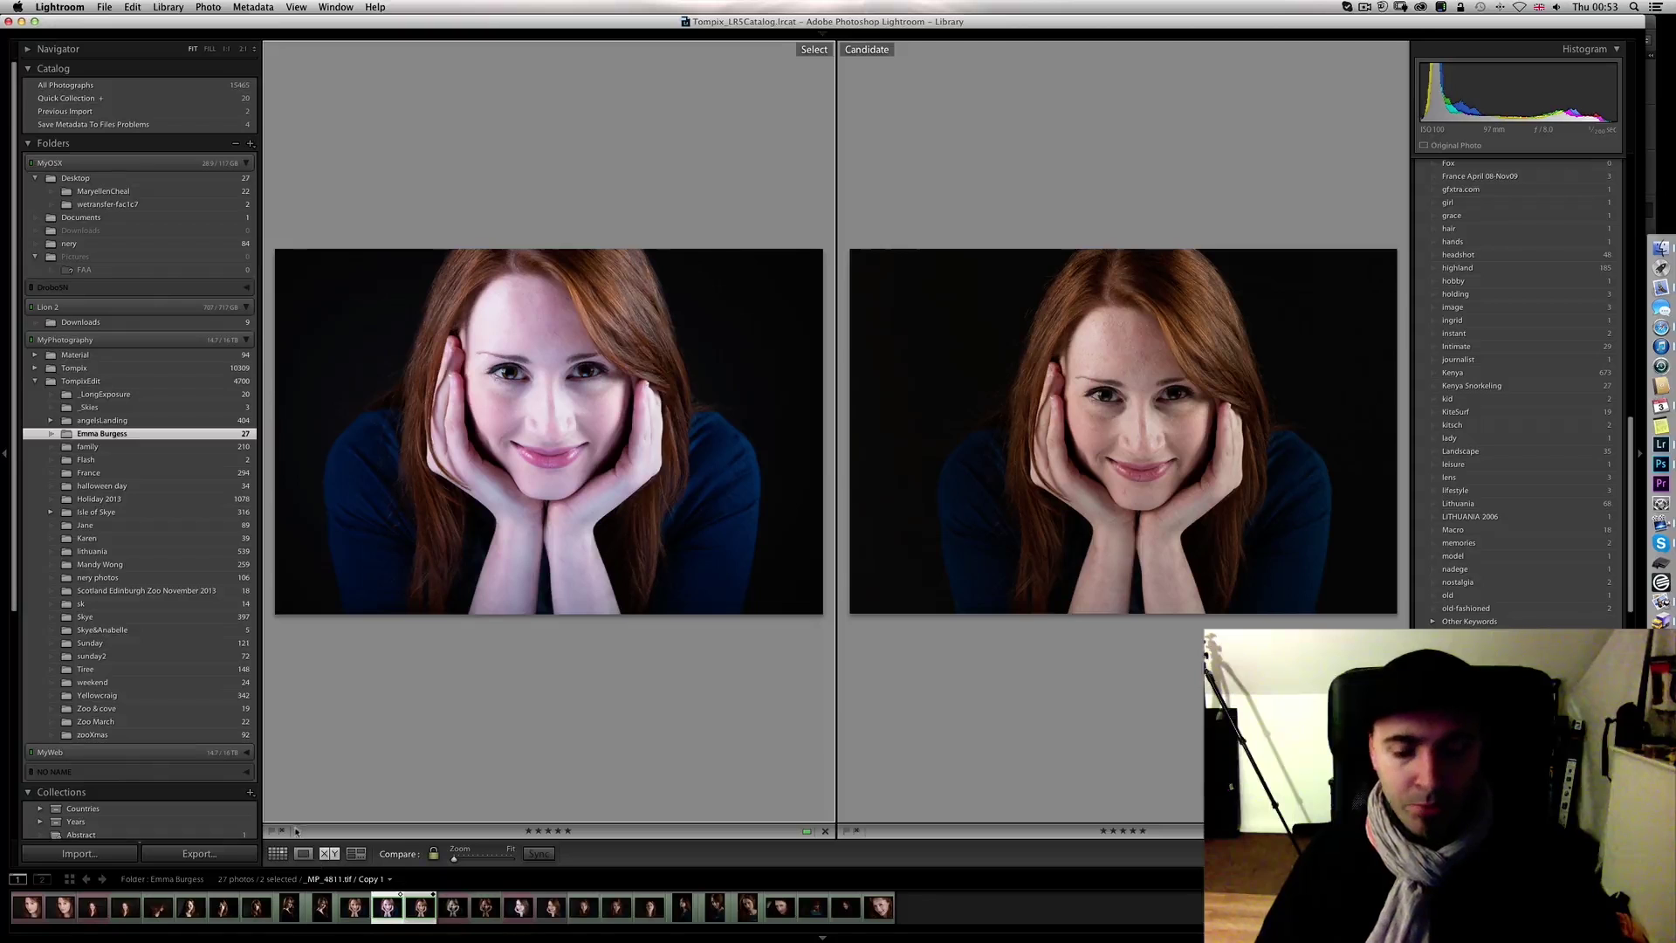
{"action": "key", "text": "Tab"}
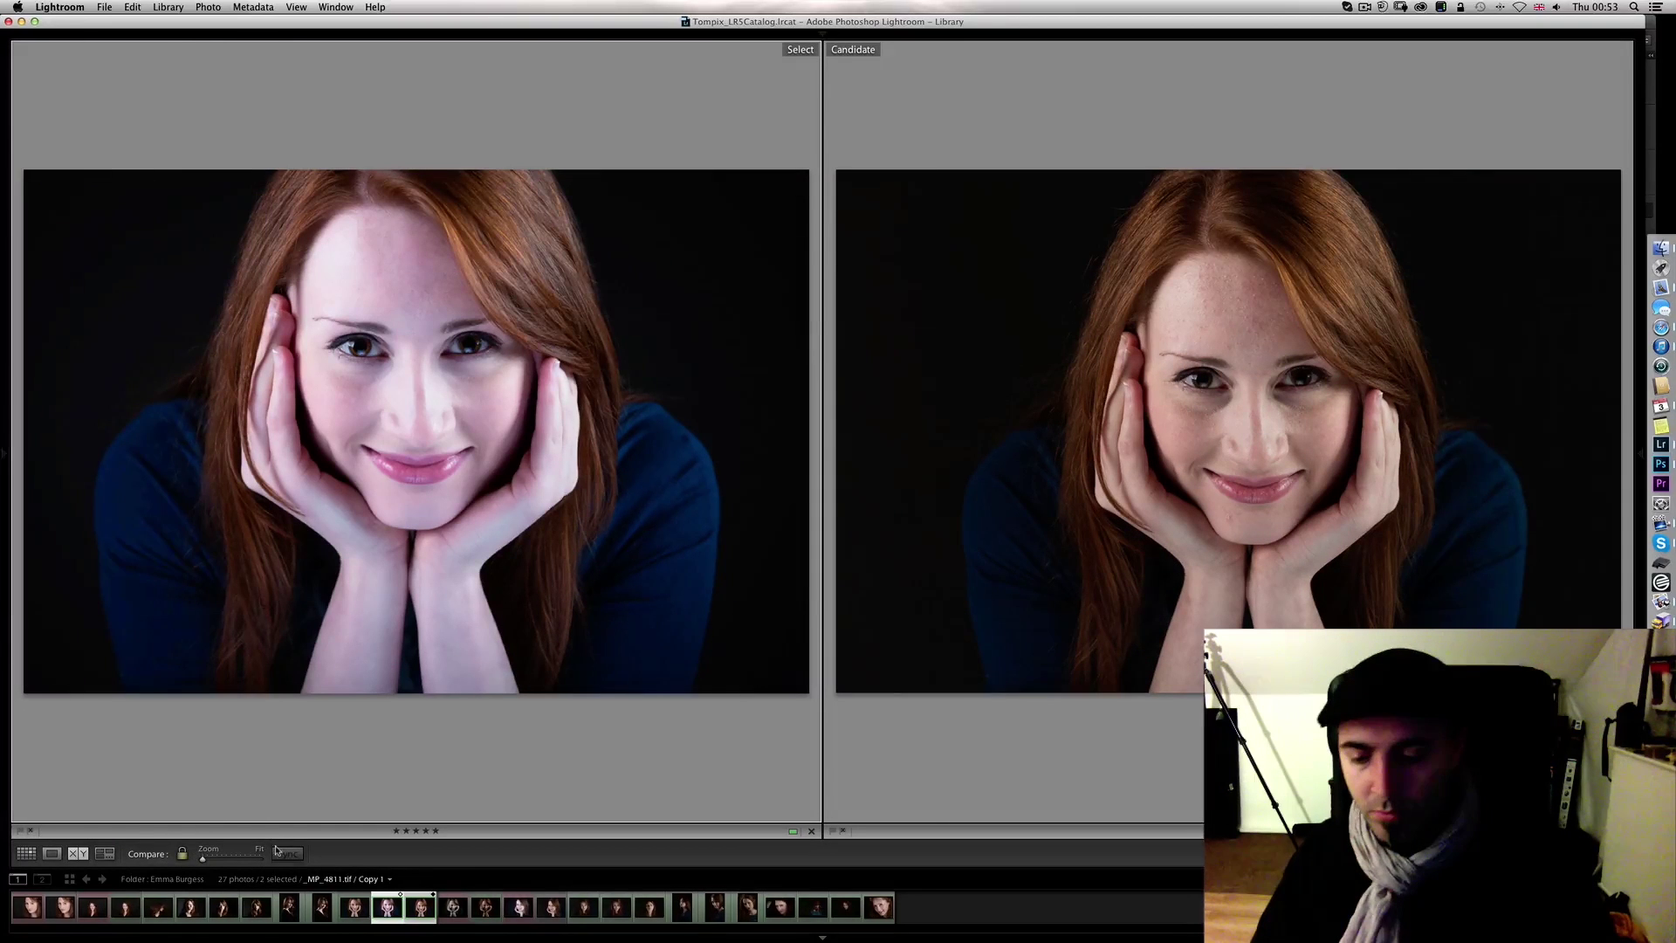
{"action": "key", "text": "l"}
{"action": "key", "text": "l"}
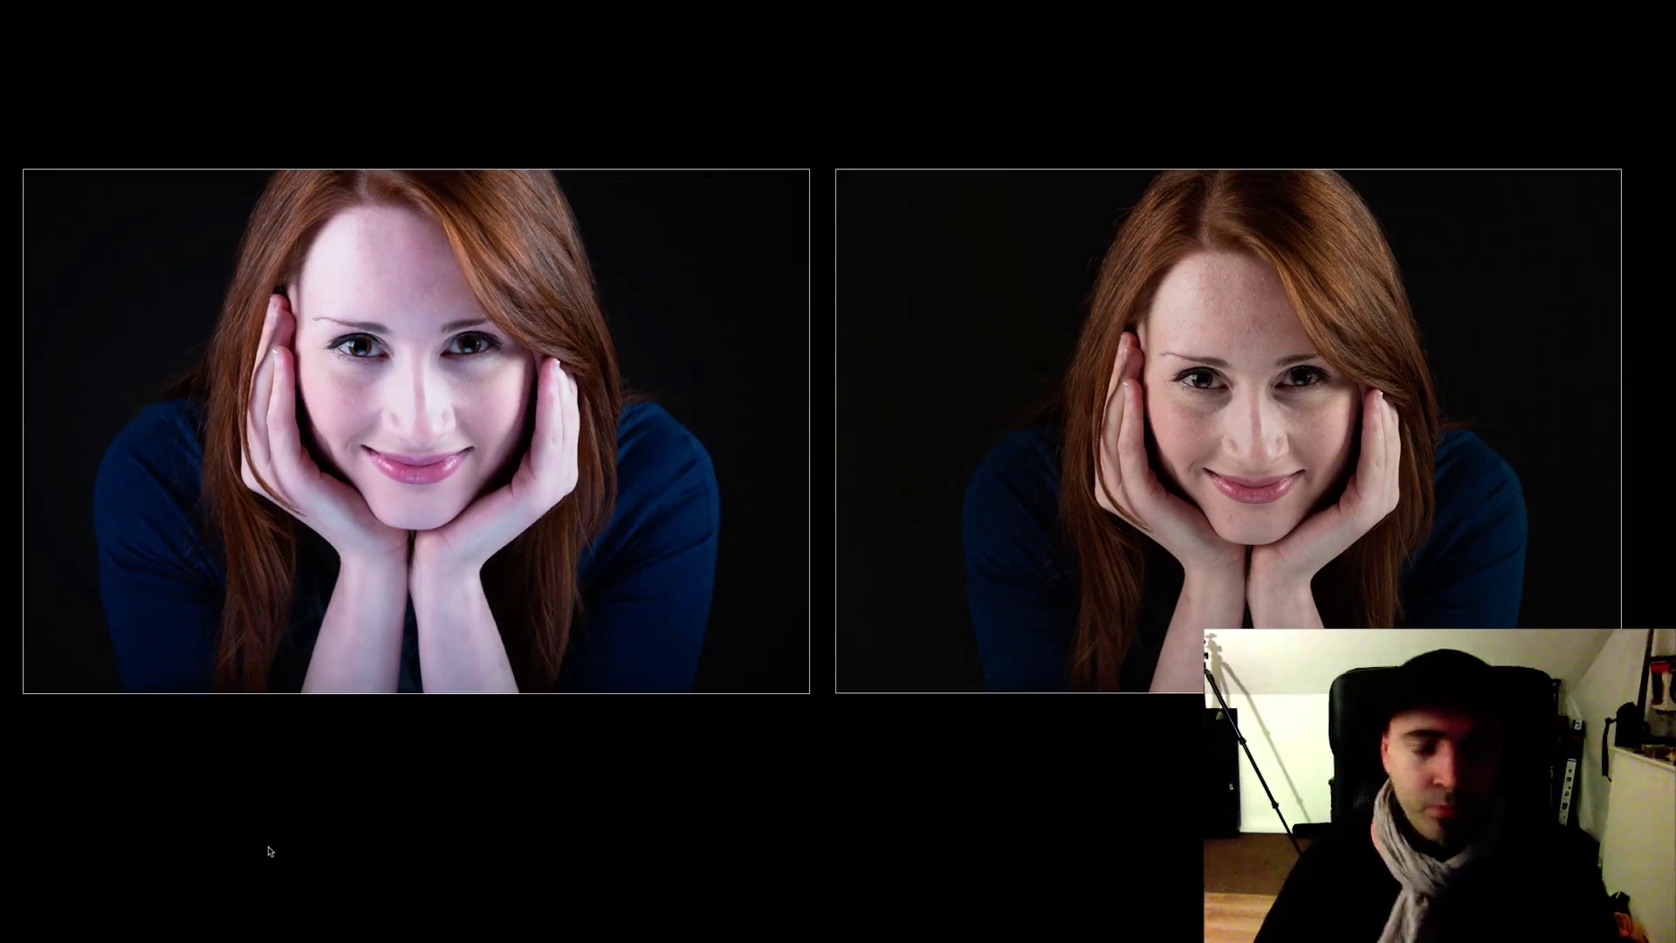